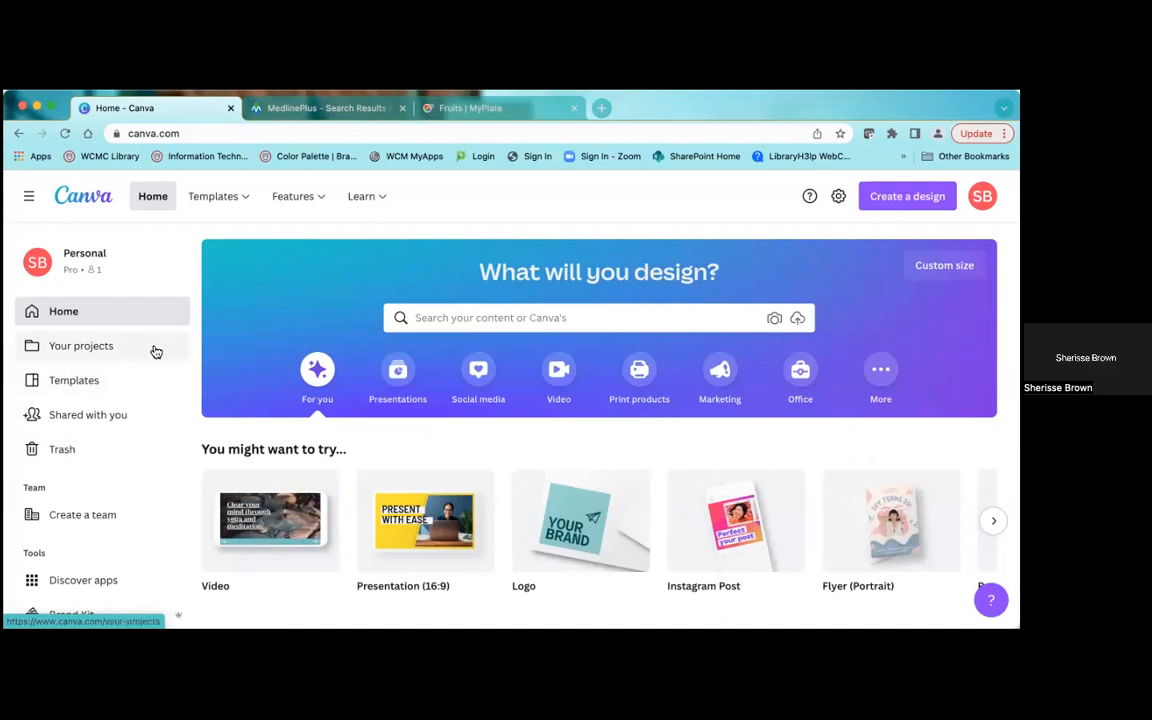
- Look through the saved projects and the template library, and return to the home page
{"action": "left_click", "coordinate": [75, 350]}
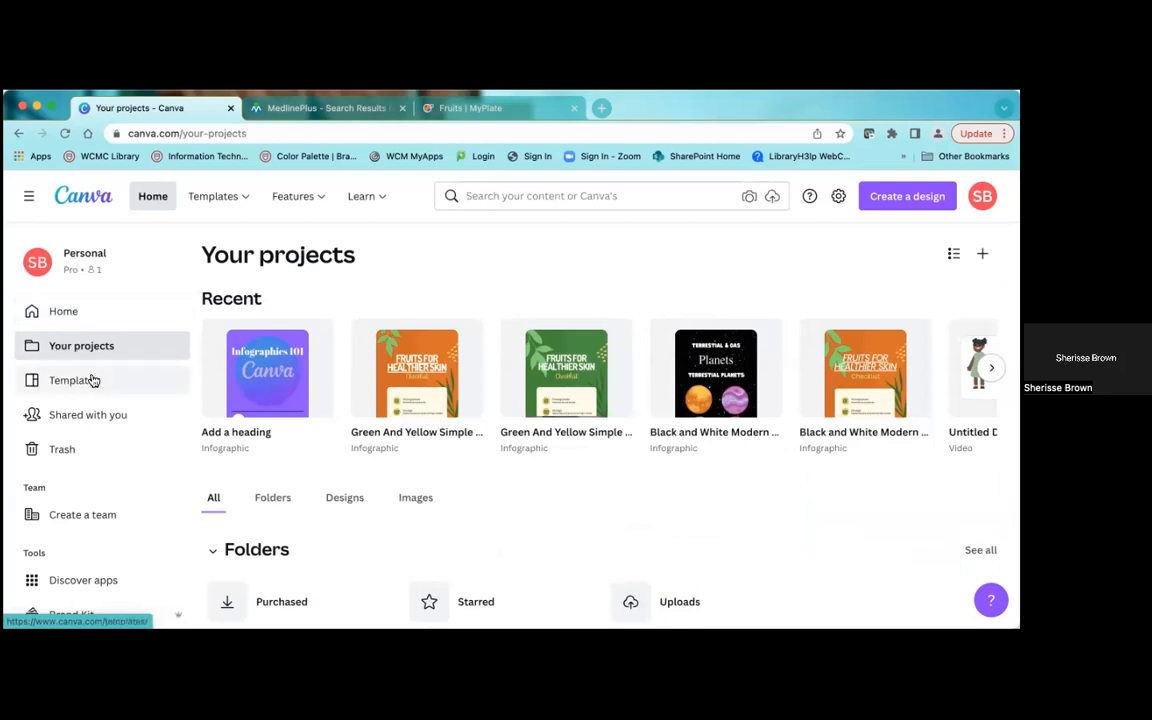
{"action": "left_click", "coordinate": [77, 382]}
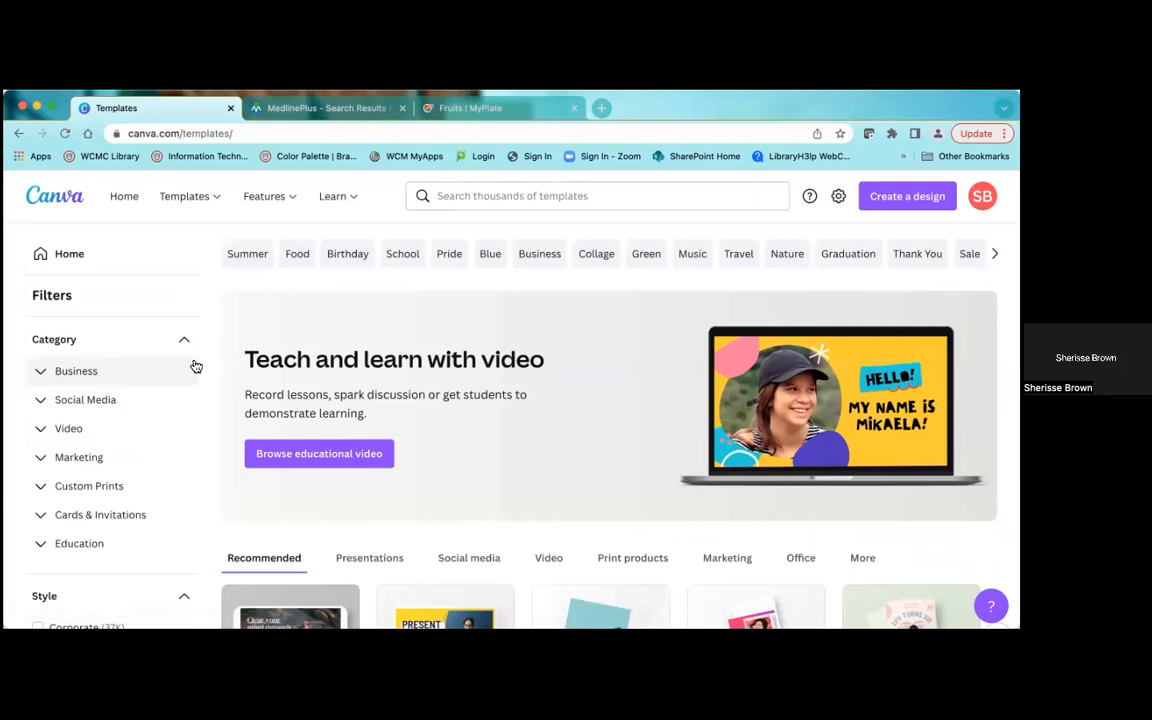
{"action": "left_click", "coordinate": [71, 256]}
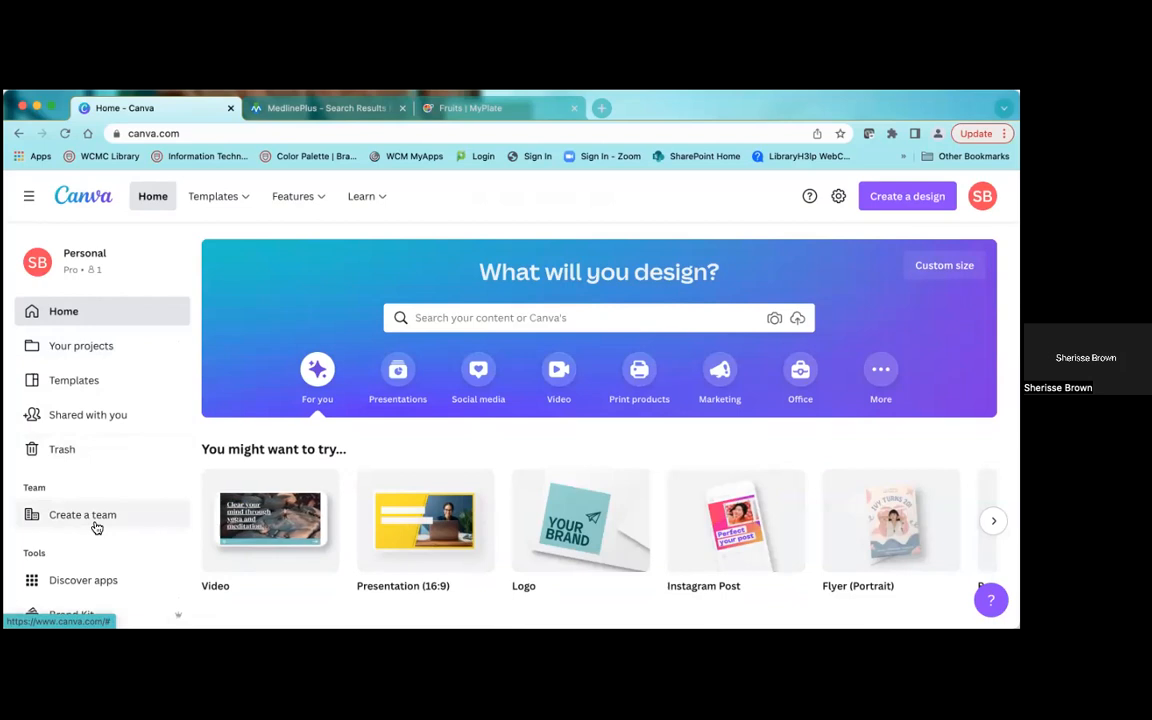
- Open the Brand Kit and review its logos, brand colors and fonts
{"action": "scroll", "coordinate": [160, 550], "scroll_direction": "down", "scroll_amount": 1}
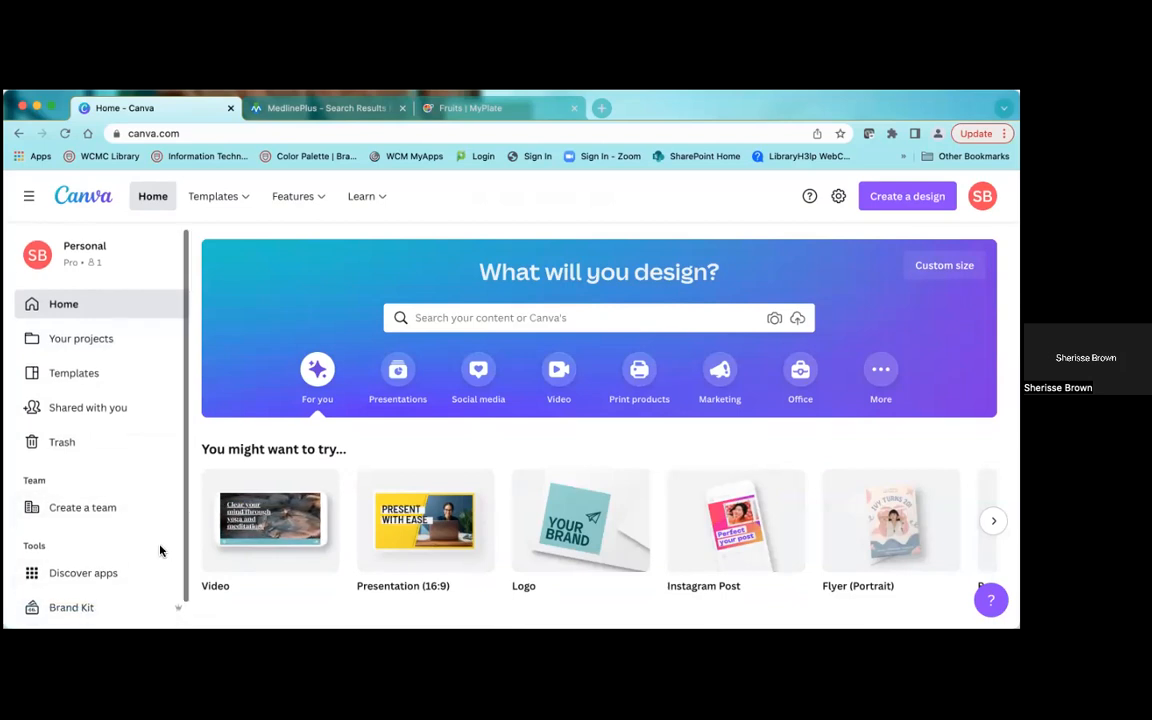
{"action": "scroll", "coordinate": [160, 550], "scroll_direction": "down", "scroll_amount": 1}
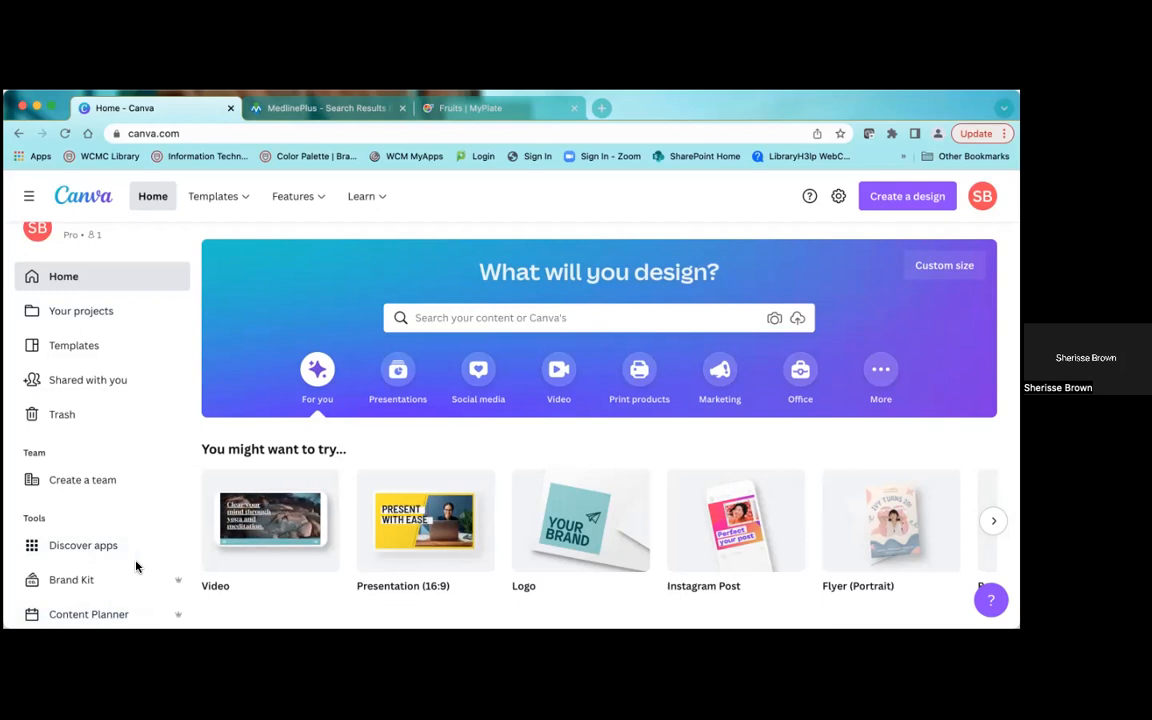
{"action": "left_click", "coordinate": [75, 582]}
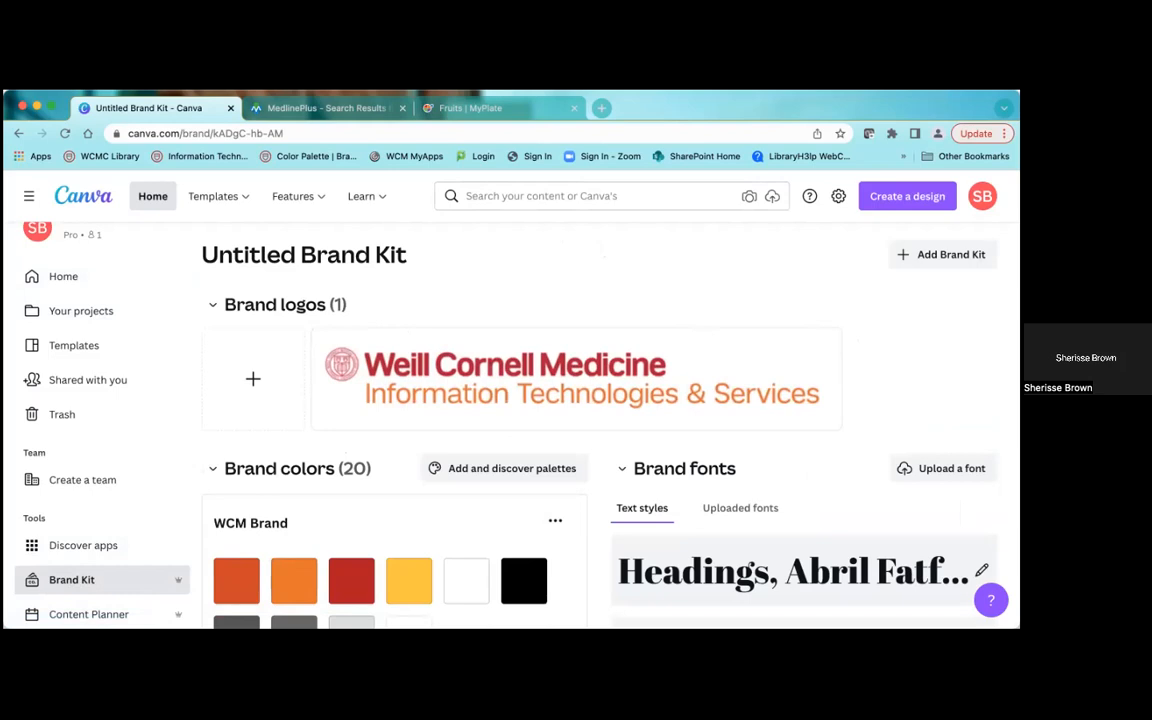
{"action": "scroll", "coordinate": [666, 526], "scroll_direction": "down", "scroll_amount": 3}
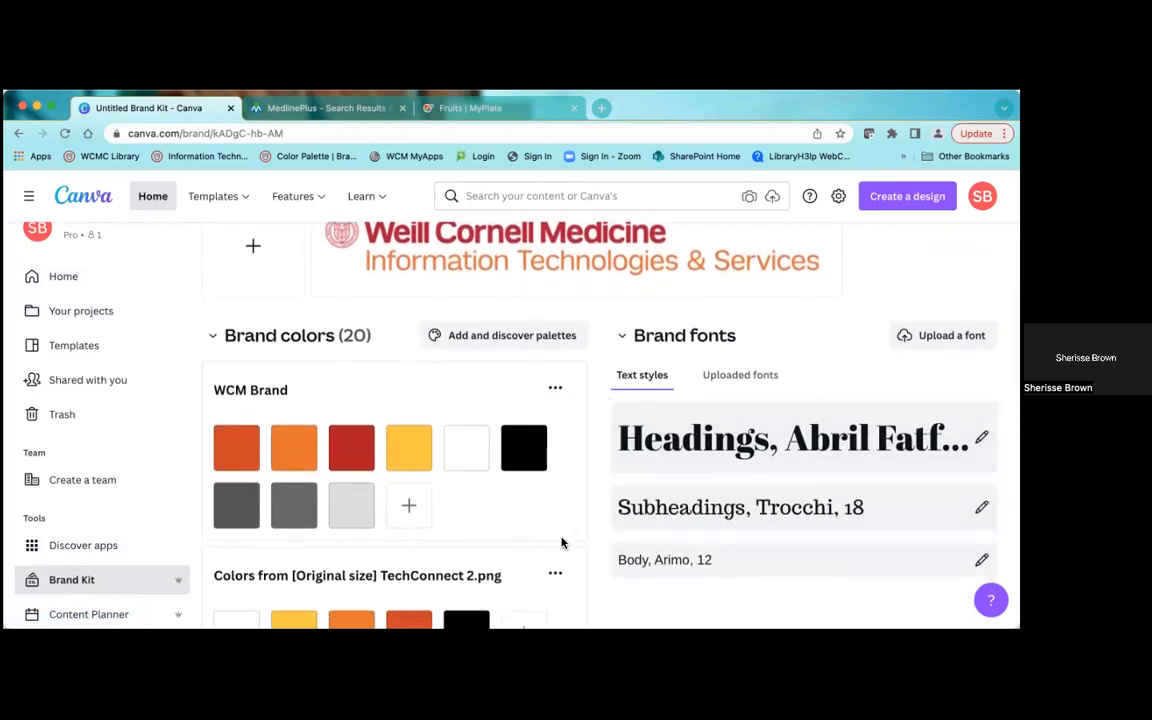
- Open the bookmarked Weill Cornell Medicine Color Palette page in a new browser tab and copy the PMS 187 red's hex code, #B31B1B
{"action": "left_click", "coordinate": [601, 108]}
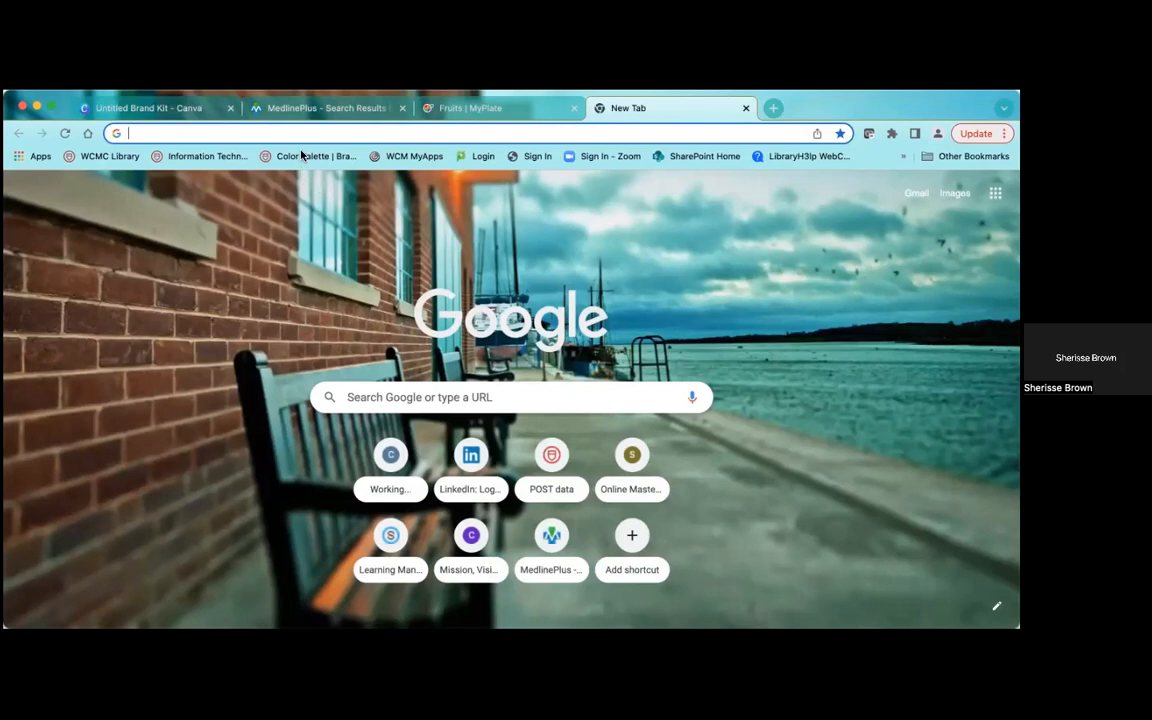
{"action": "left_click", "coordinate": [297, 157]}
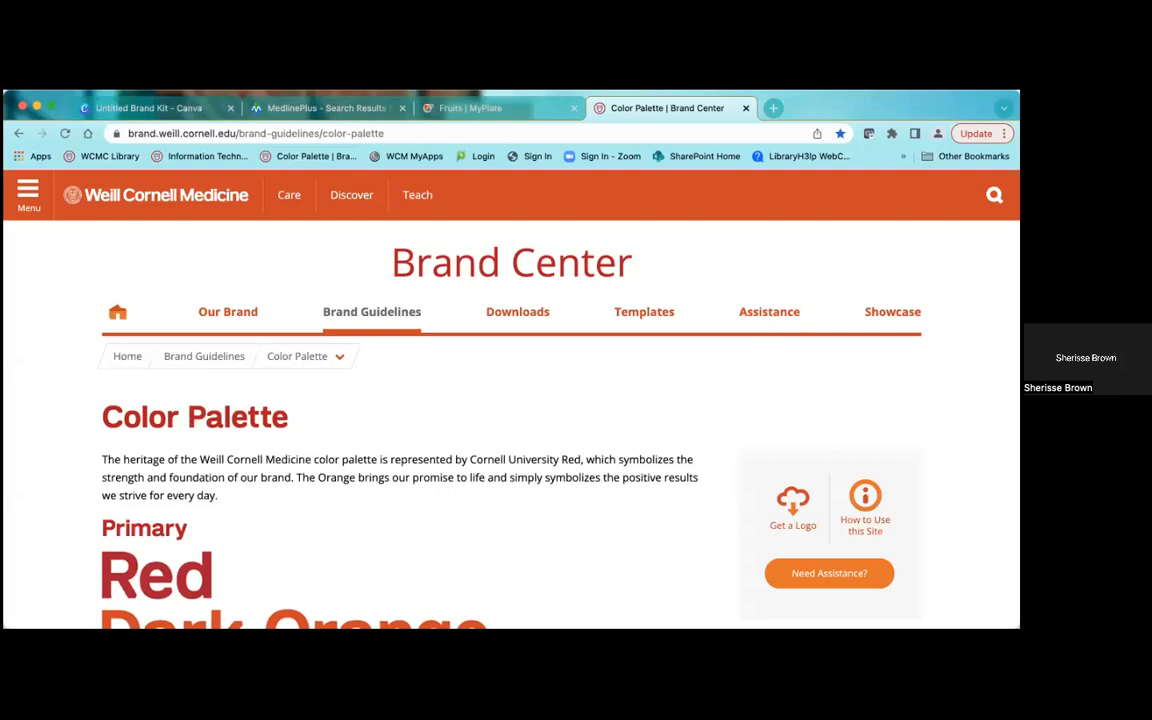
{"action": "scroll", "coordinate": [511, 420], "scroll_direction": "down", "scroll_amount": 5}
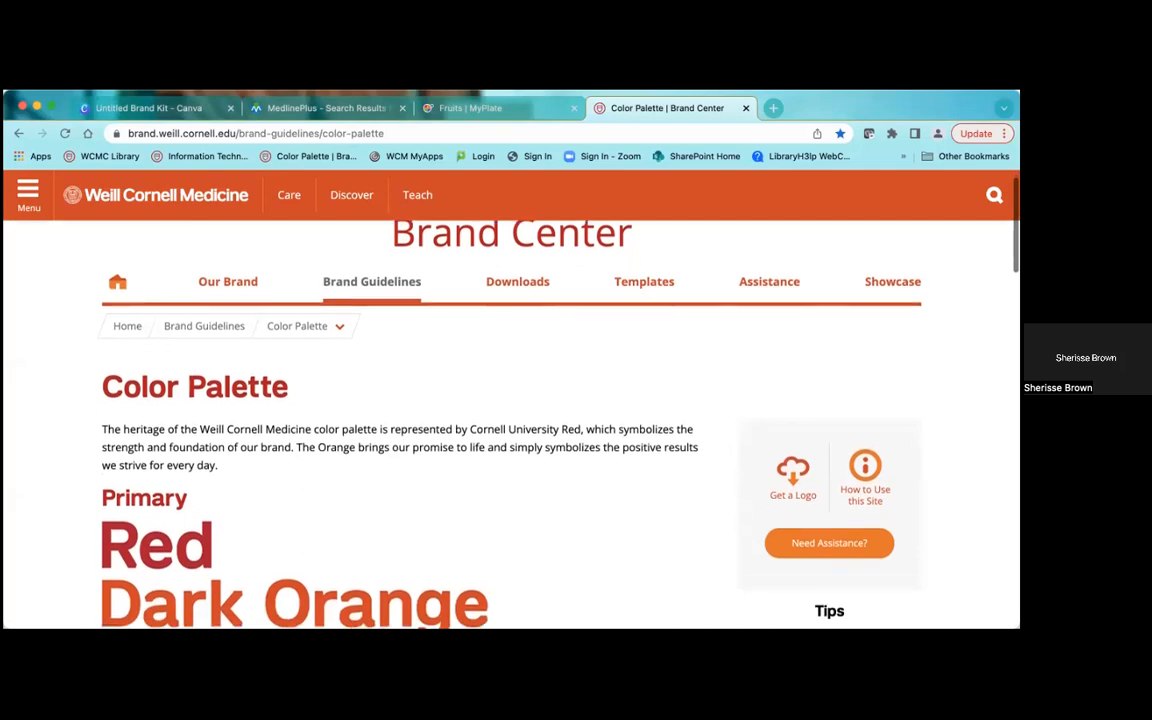
{"action": "scroll", "coordinate": [511, 420], "scroll_direction": "down", "scroll_amount": 8}
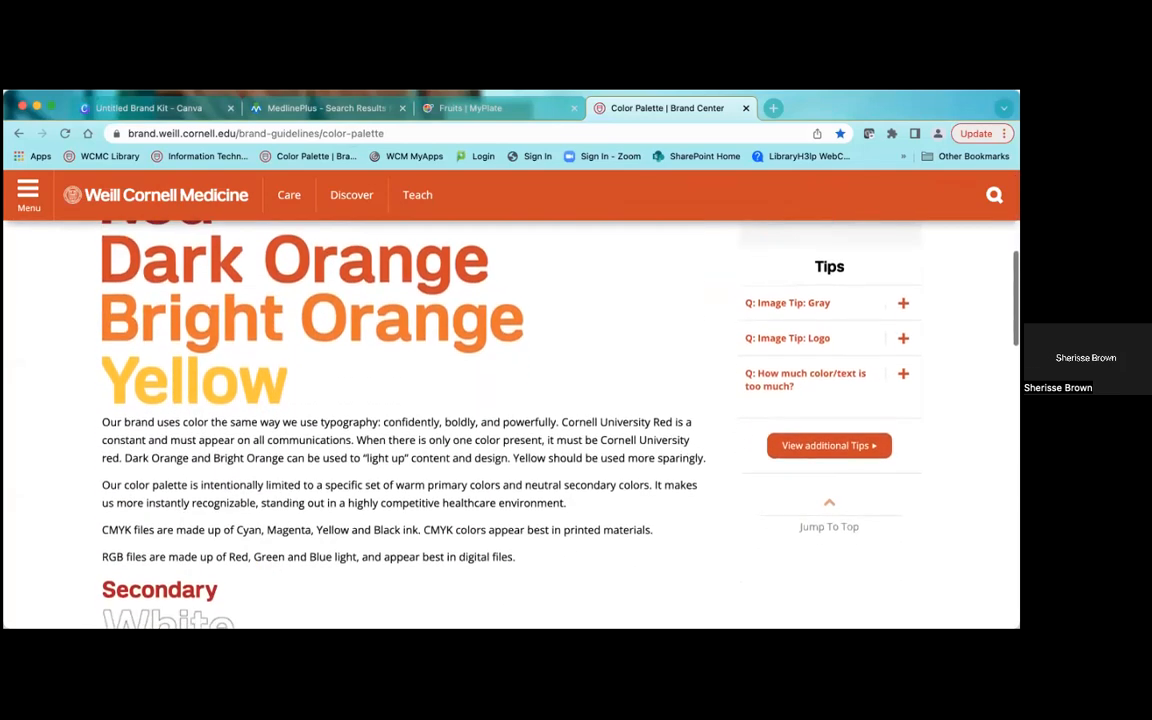
{"action": "scroll", "coordinate": [823, 428], "scroll_direction": "down", "scroll_amount": 6}
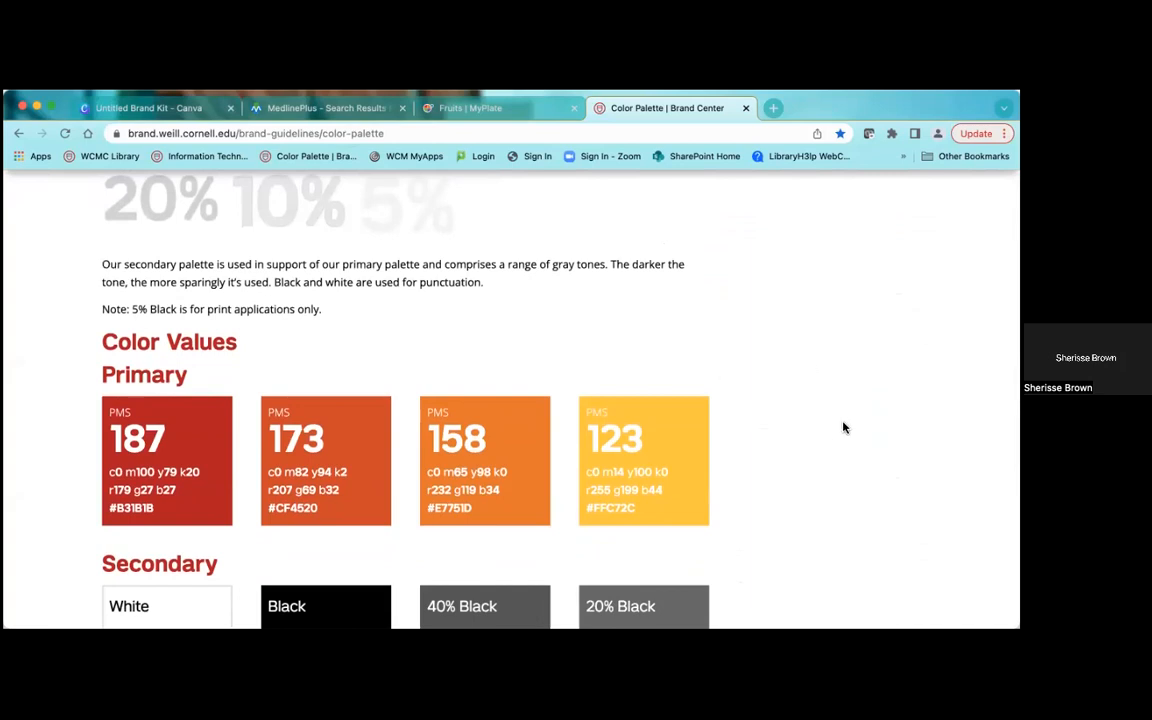
{"action": "scroll", "coordinate": [846, 429], "scroll_direction": "down", "scroll_amount": 3}
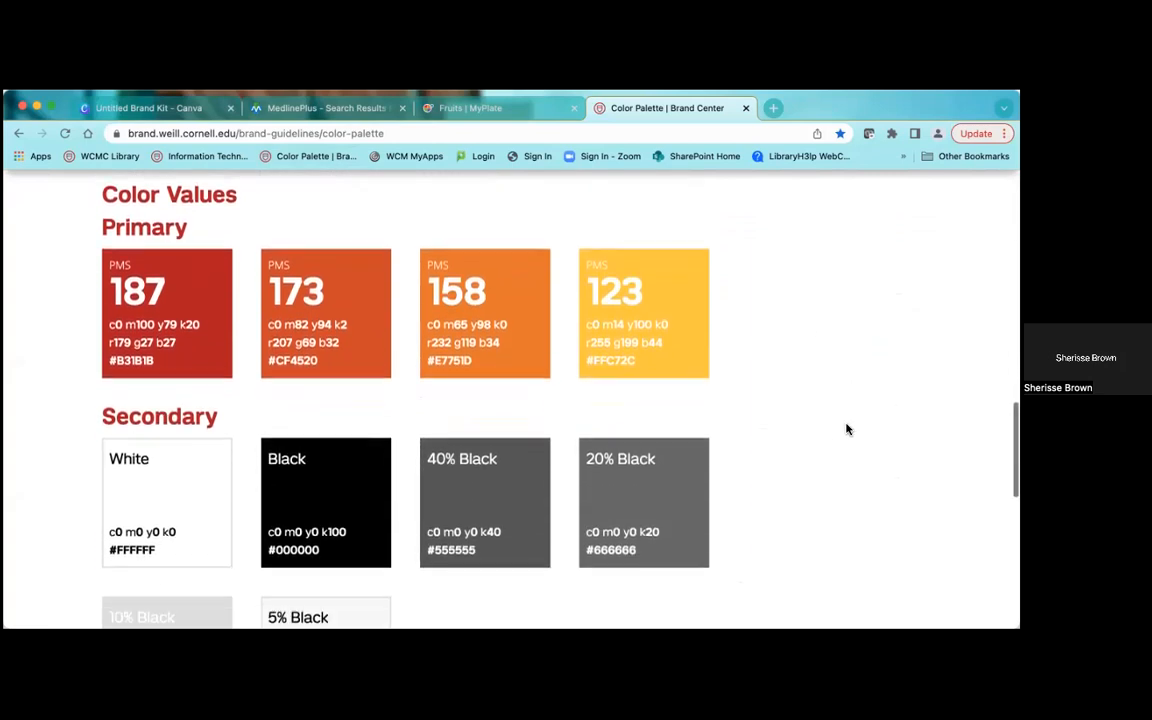
{"action": "scroll", "coordinate": [846, 429], "scroll_direction": "up", "scroll_amount": 1}
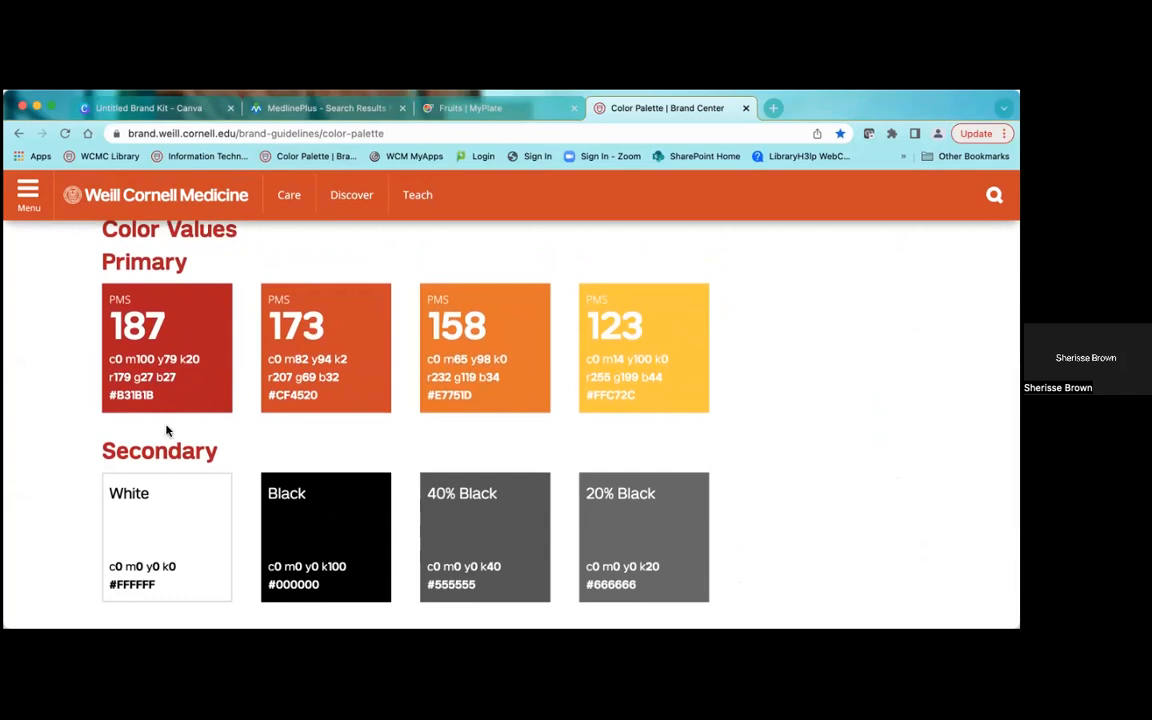
{"action": "left_click_drag", "start_coordinate": [165, 400], "coordinate": [104, 402]}
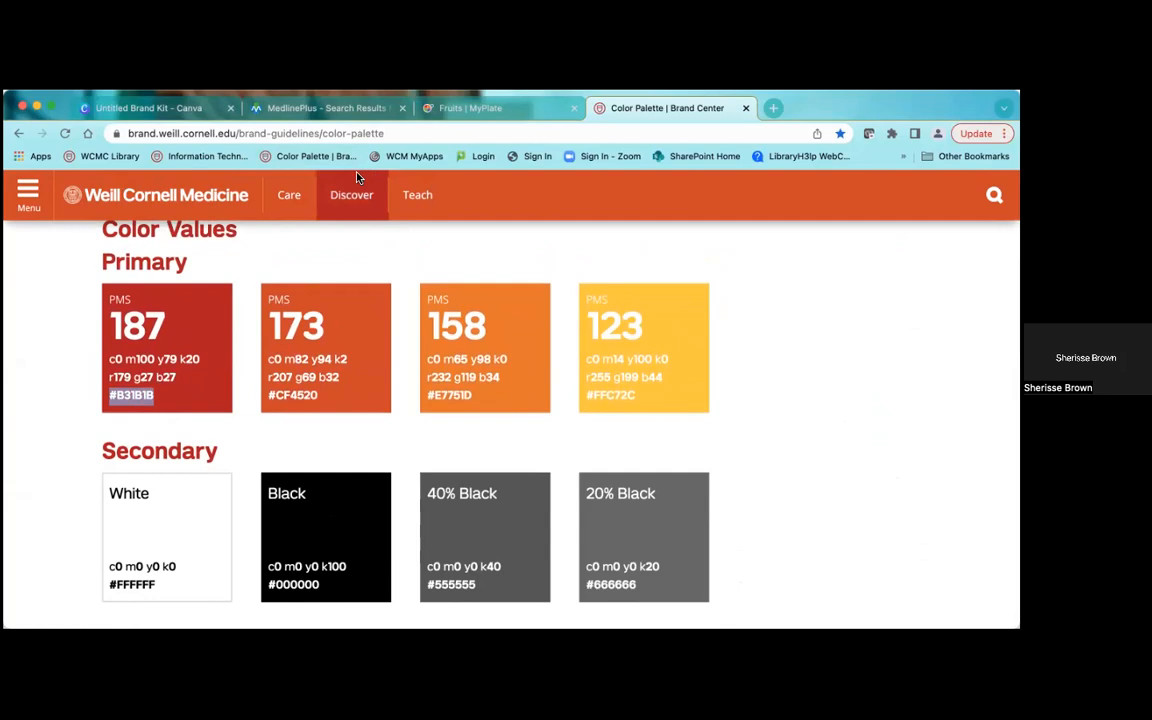
- Return to the Canva Brand Kit and add a custom palette to the brand colors
{"action": "left_click", "coordinate": [150, 108]}
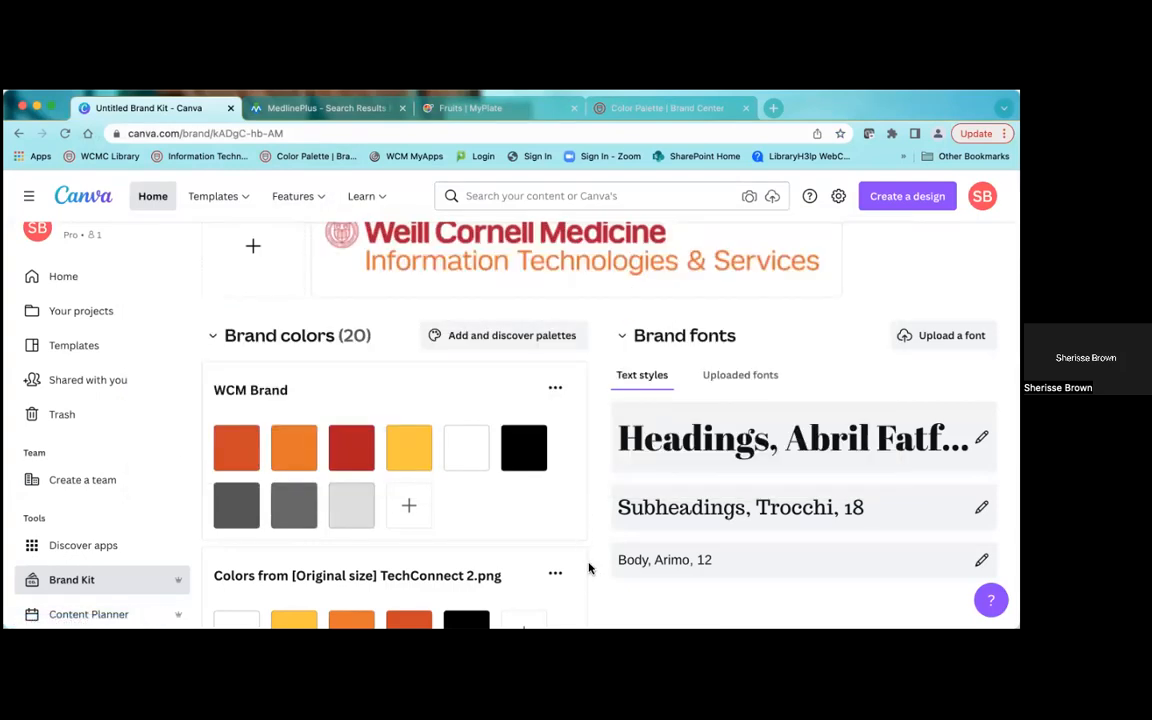
{"action": "left_click", "coordinate": [491, 338]}
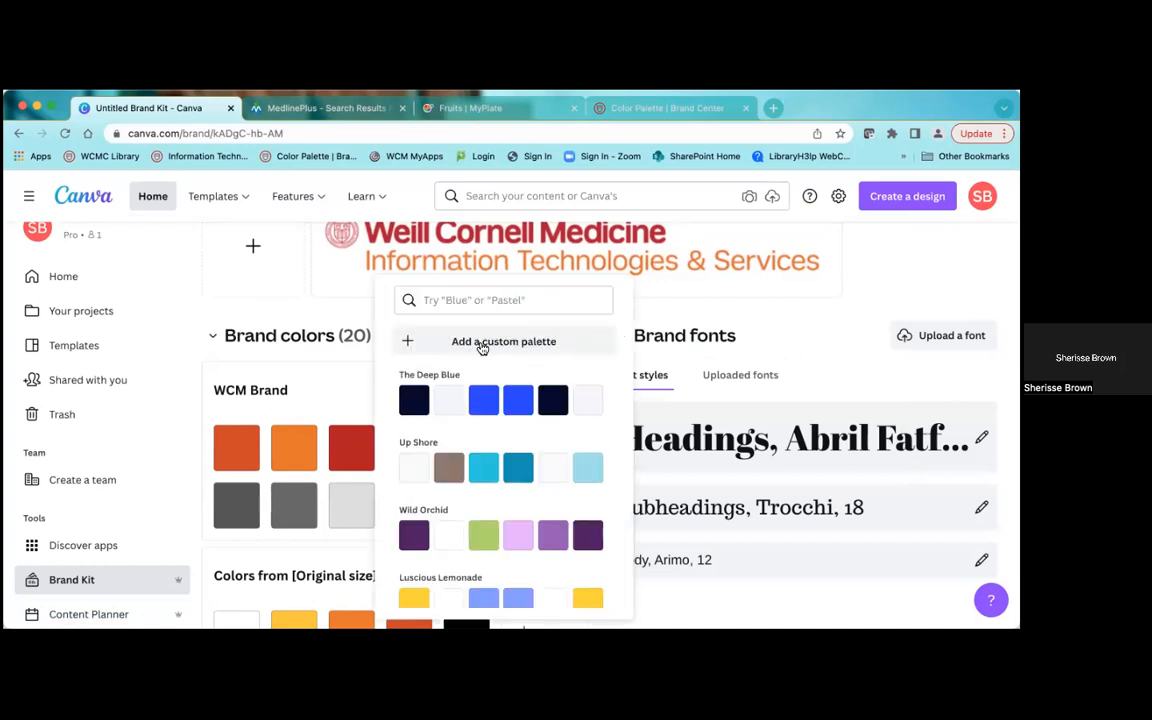
{"action": "left_click", "coordinate": [474, 344]}
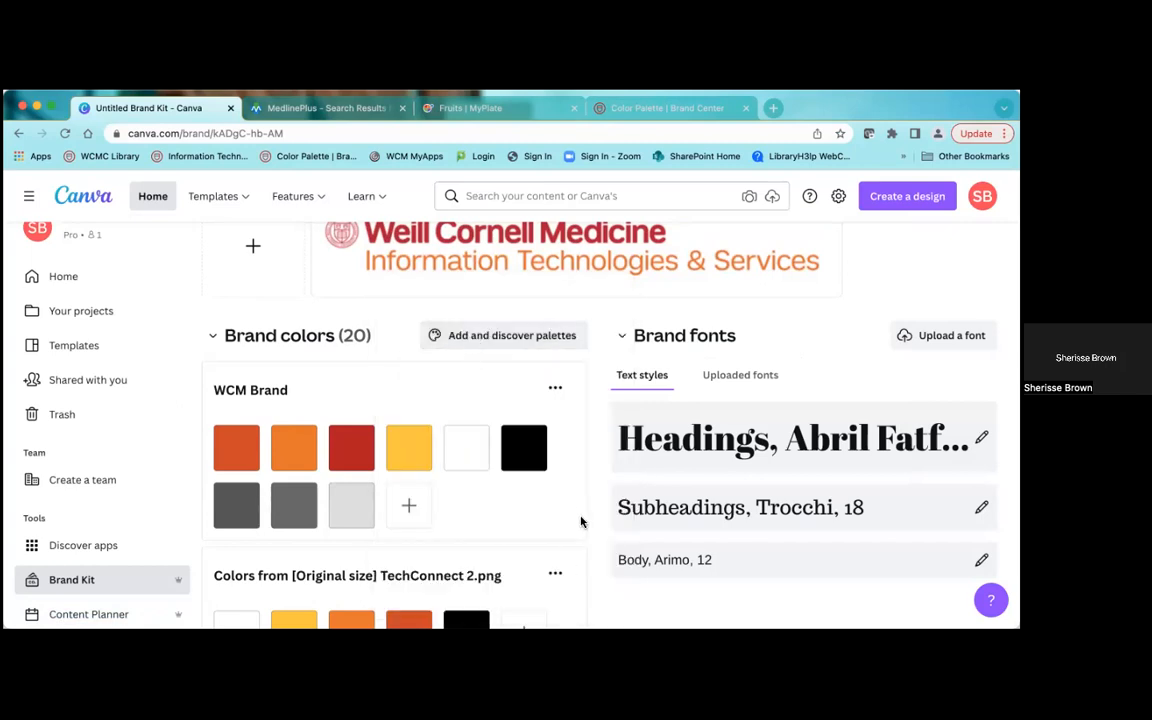
- Add the red #B31B1B as the first color of the new, empty palette
{"action": "scroll", "coordinate": [580, 521], "scroll_direction": "down", "scroll_amount": 3}
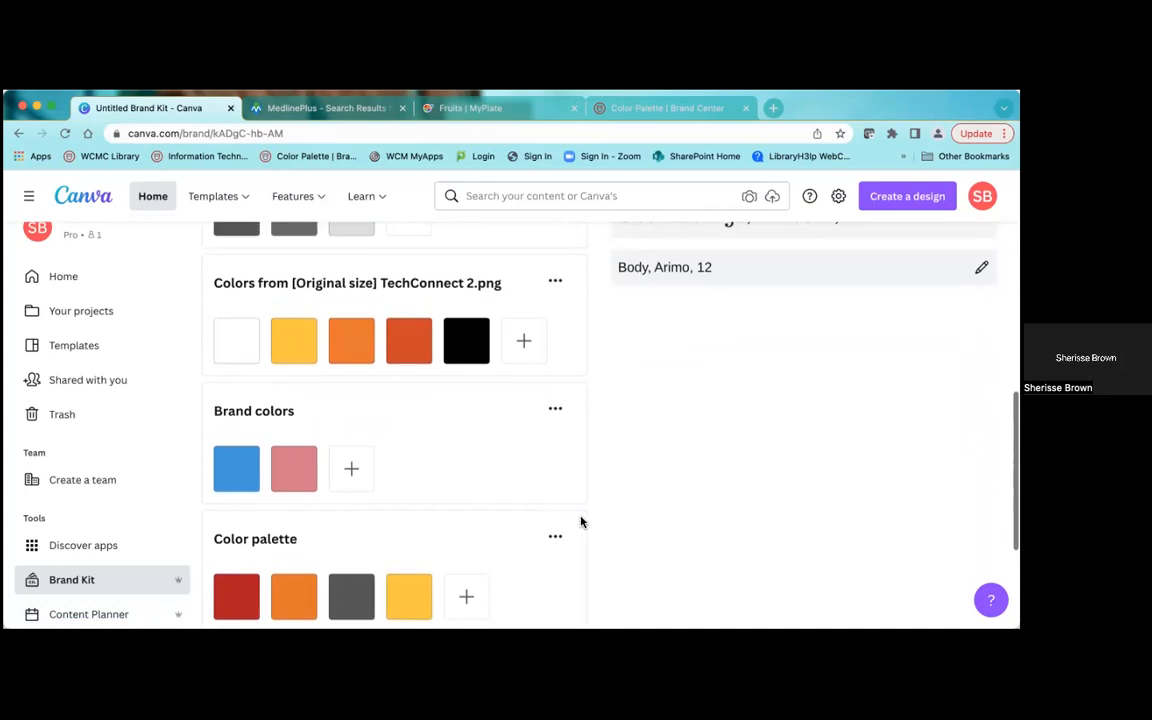
{"action": "scroll", "coordinate": [580, 521], "scroll_direction": "up", "scroll_amount": 3}
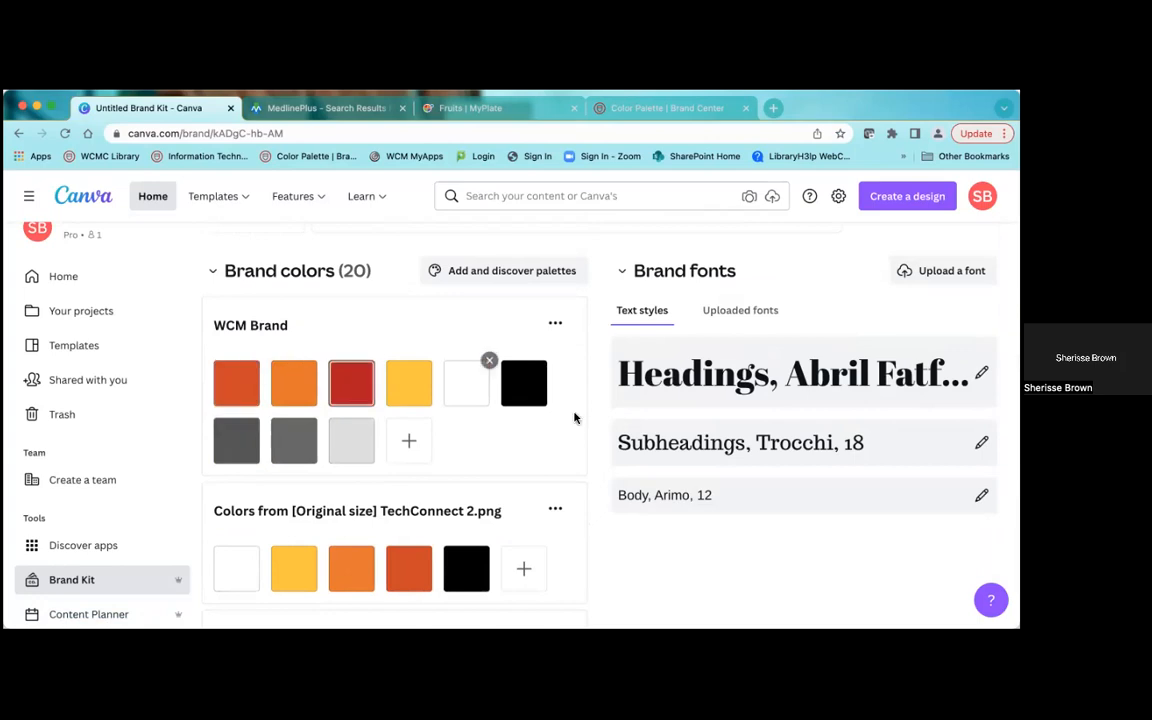
{"action": "scroll", "coordinate": [589, 470], "scroll_direction": "down", "scroll_amount": 1}
{"action": "scroll", "coordinate": [589, 470], "scroll_direction": "down", "scroll_amount": 4}
{"action": "scroll", "coordinate": [589, 470], "scroll_direction": "down", "scroll_amount": 8}
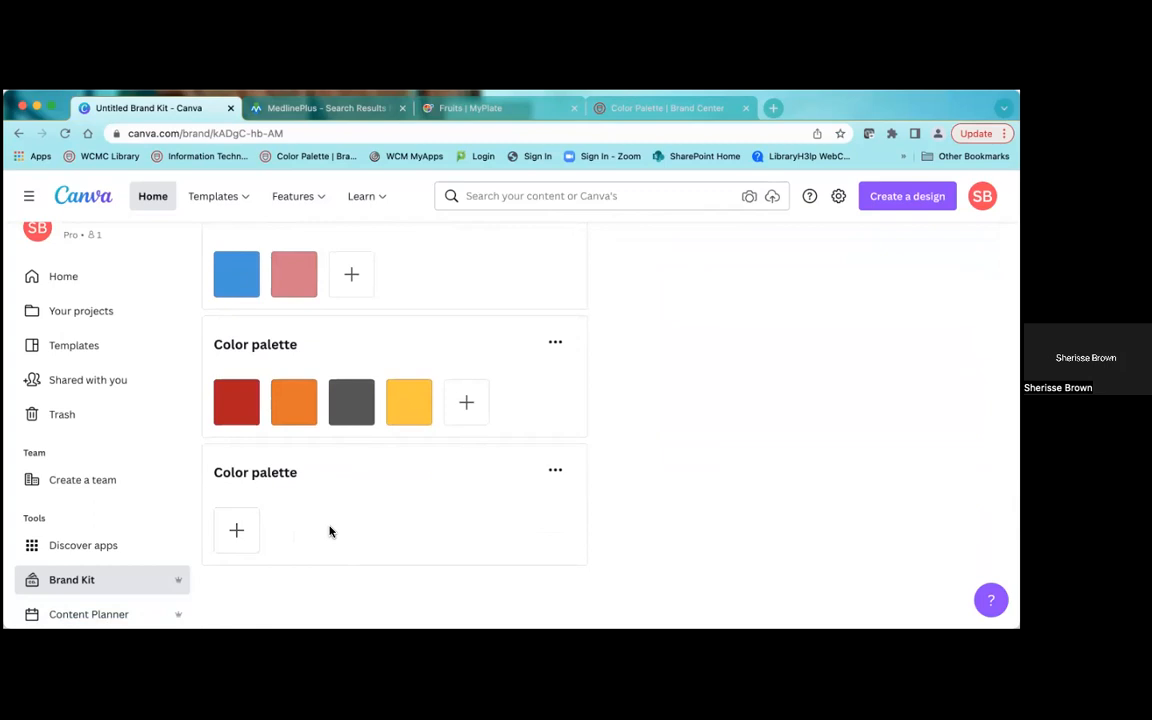
{"action": "left_click", "coordinate": [237, 536]}
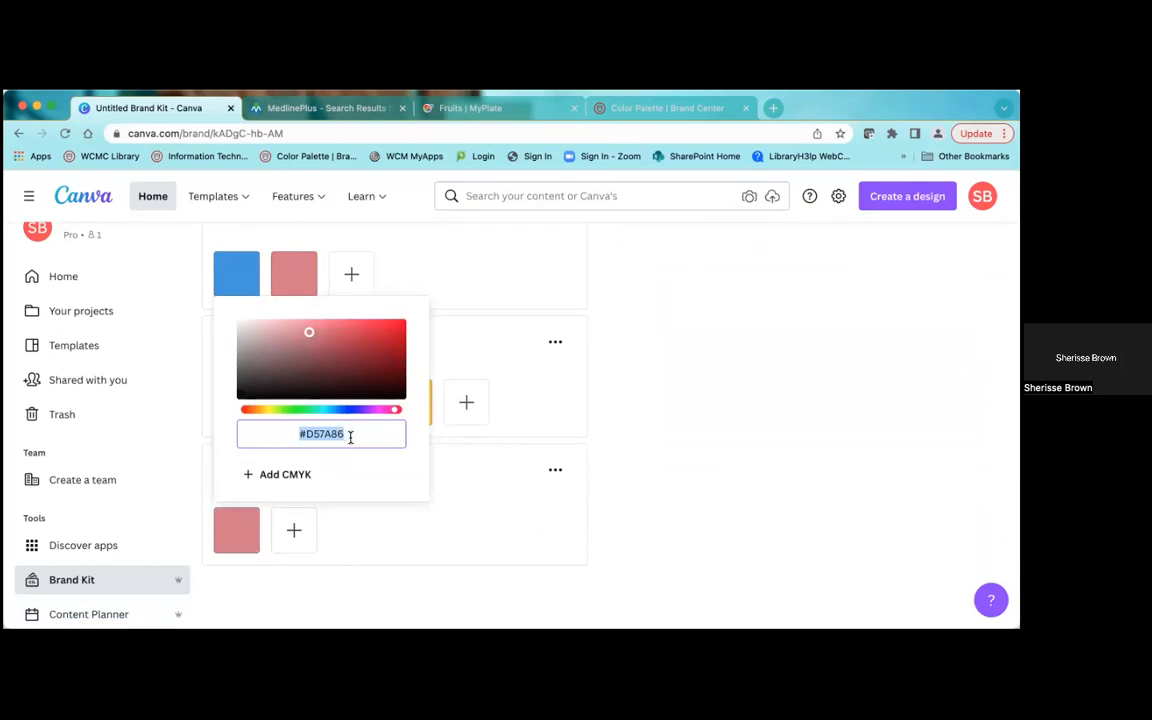
{"action": "type", "text": "#"}
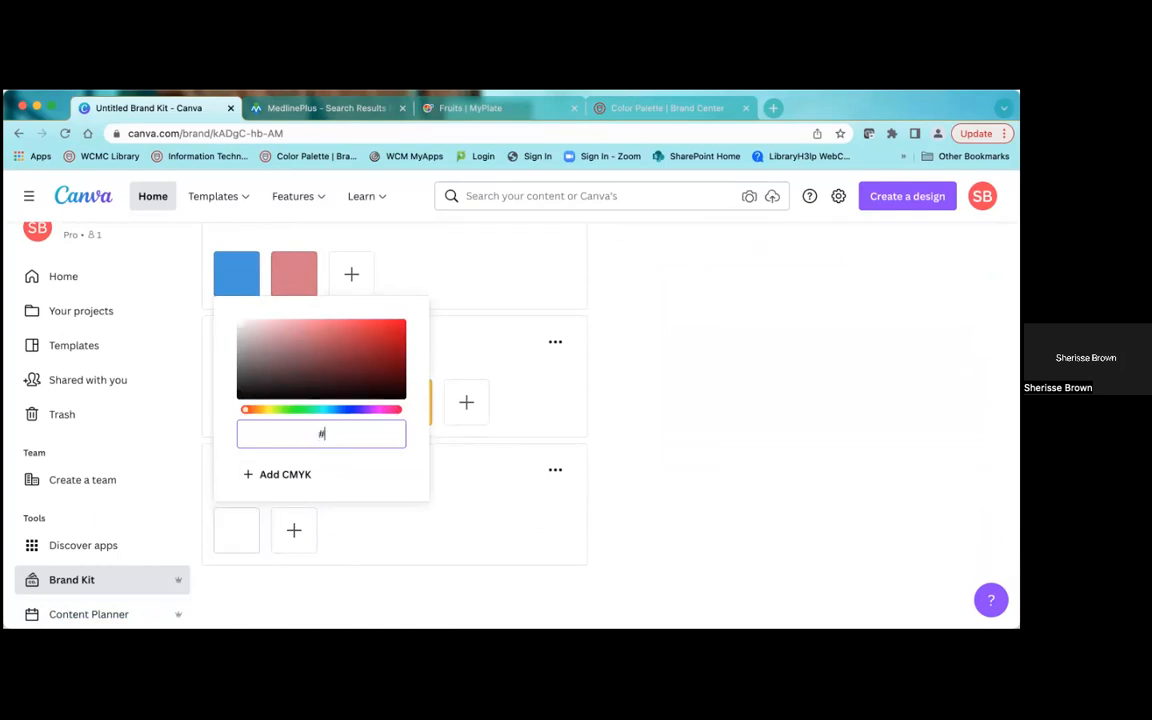
{"action": "type", "text": "B31B1B"}
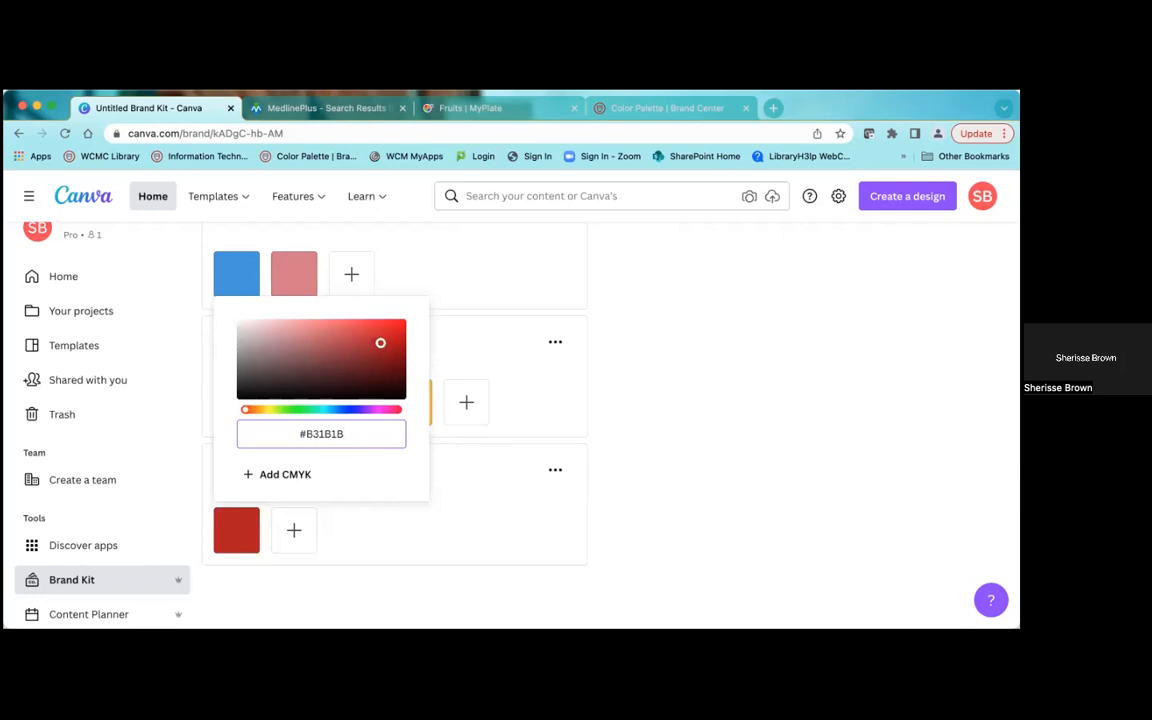
- Add a second color to the new palette using the PMS 173 hex code #CF4520 copied from the Color Palette page
{"action": "left_click", "coordinate": [294, 535]}
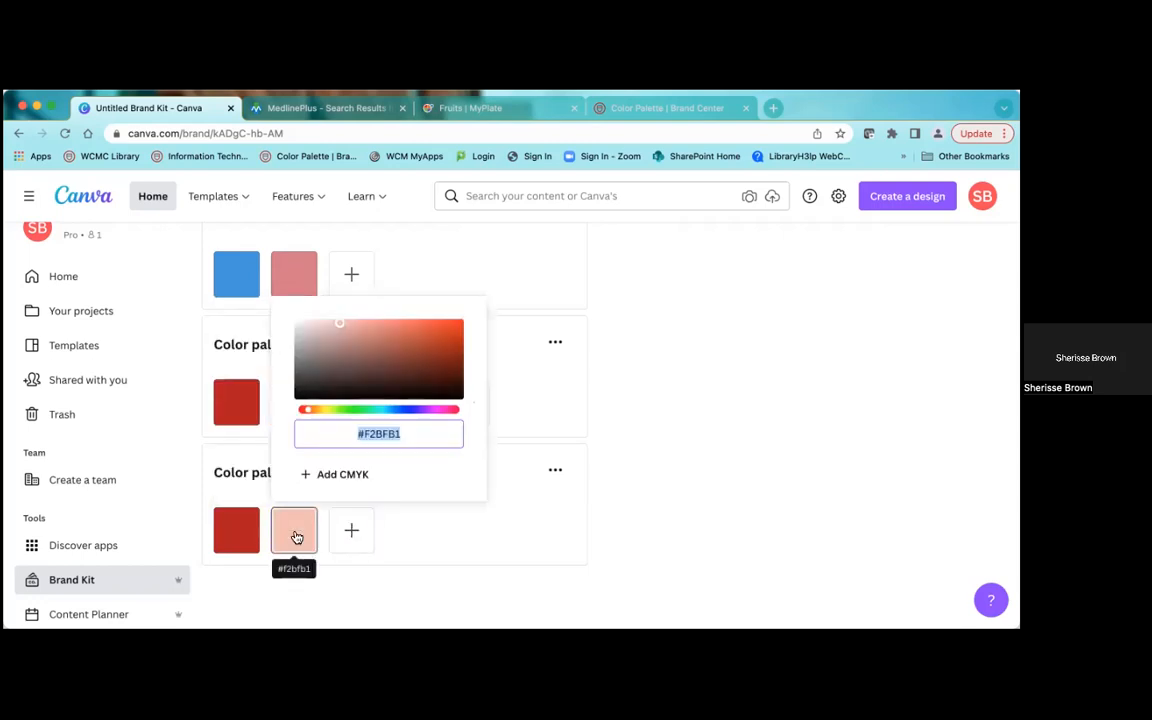
{"action": "left_click", "coordinate": [655, 110]}
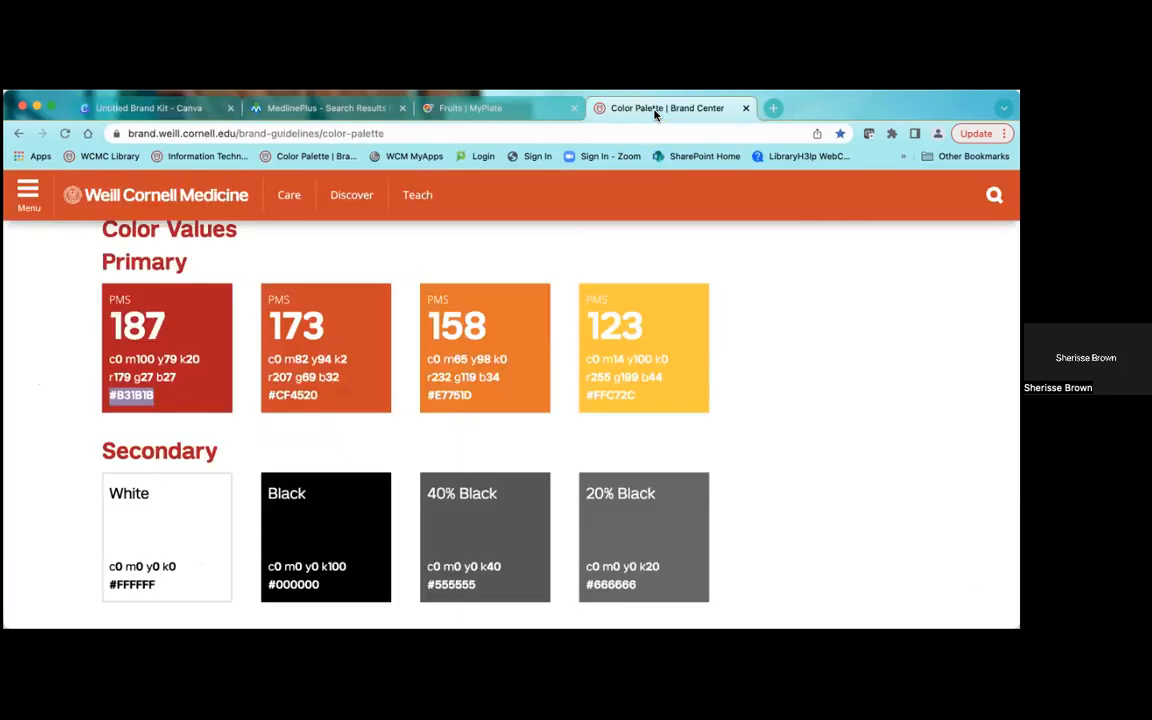
{"action": "left_click_drag", "start_coordinate": [318, 396], "coordinate": [269, 397]}
{"action": "key", "text": "super+c"}
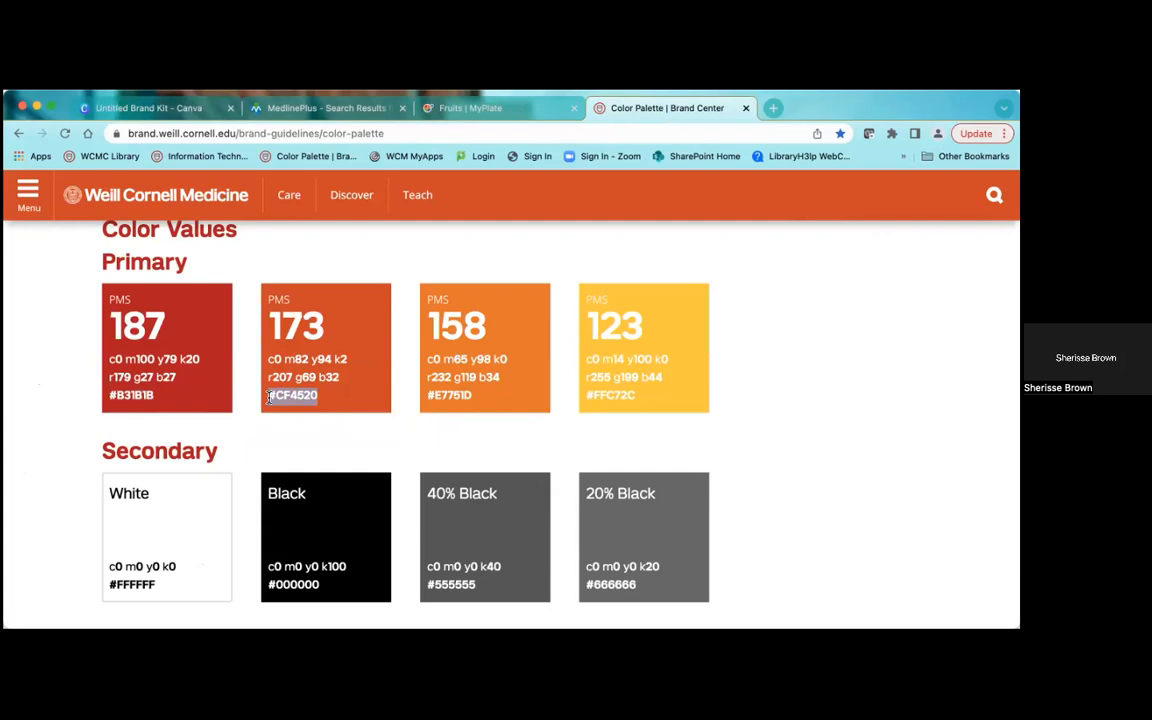
{"action": "left_click", "coordinate": [154, 115]}
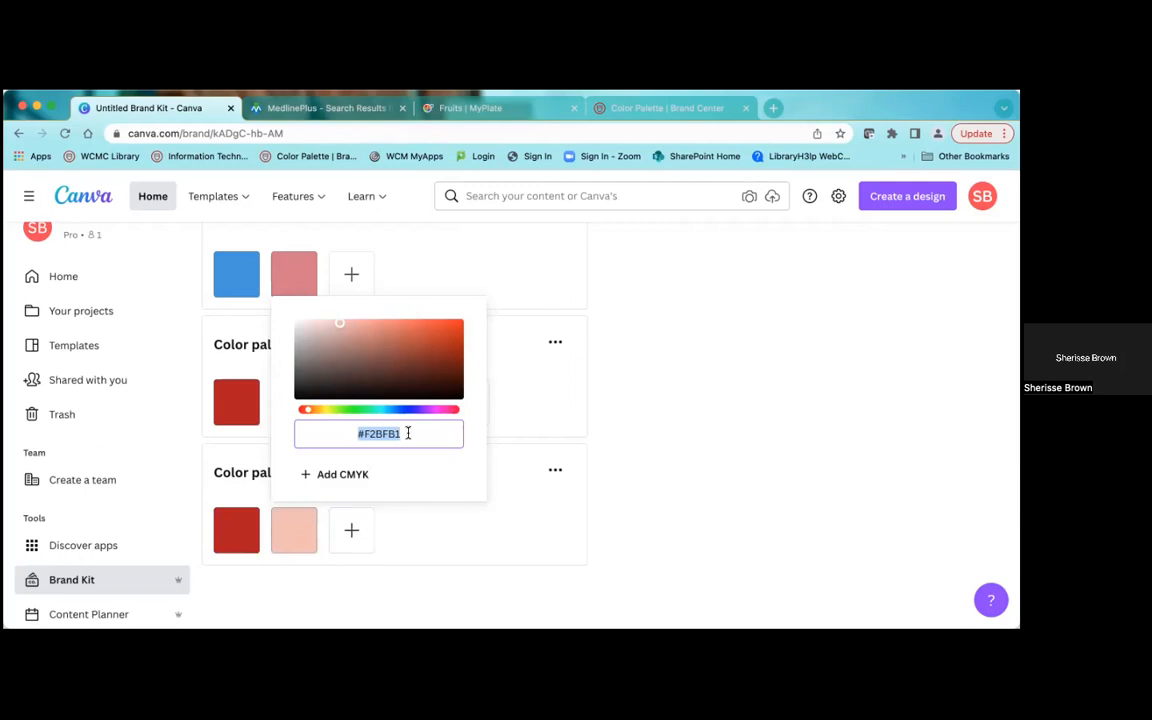
{"action": "type", "text": "#"}
{"action": "key", "text": "super+v"}
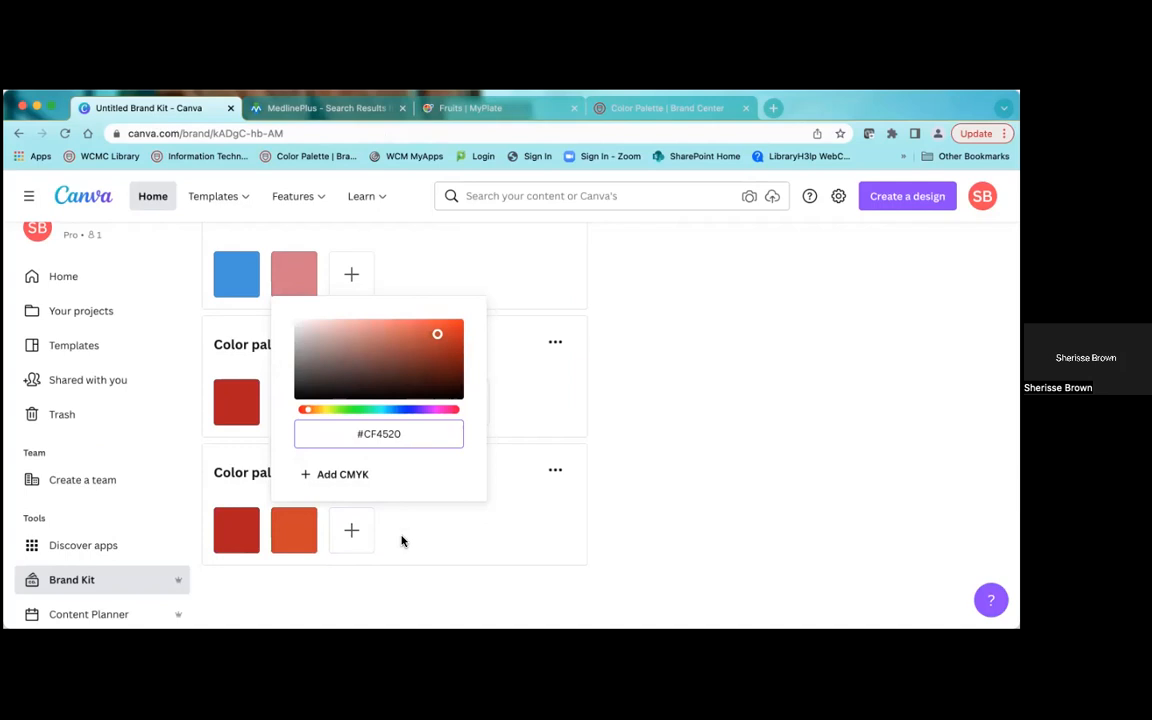
{"action": "left_click", "coordinate": [433, 550]}
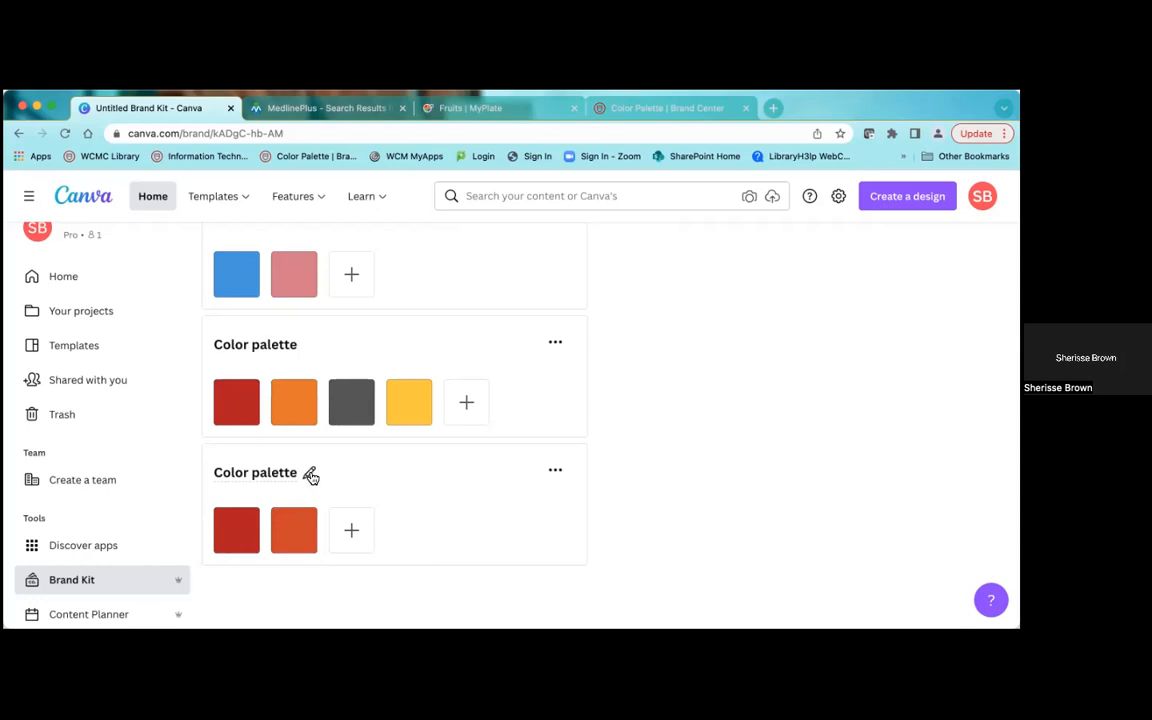
- Rename the new two-color palette as "WCM colors"
{"action": "left_click", "coordinate": [310, 476]}
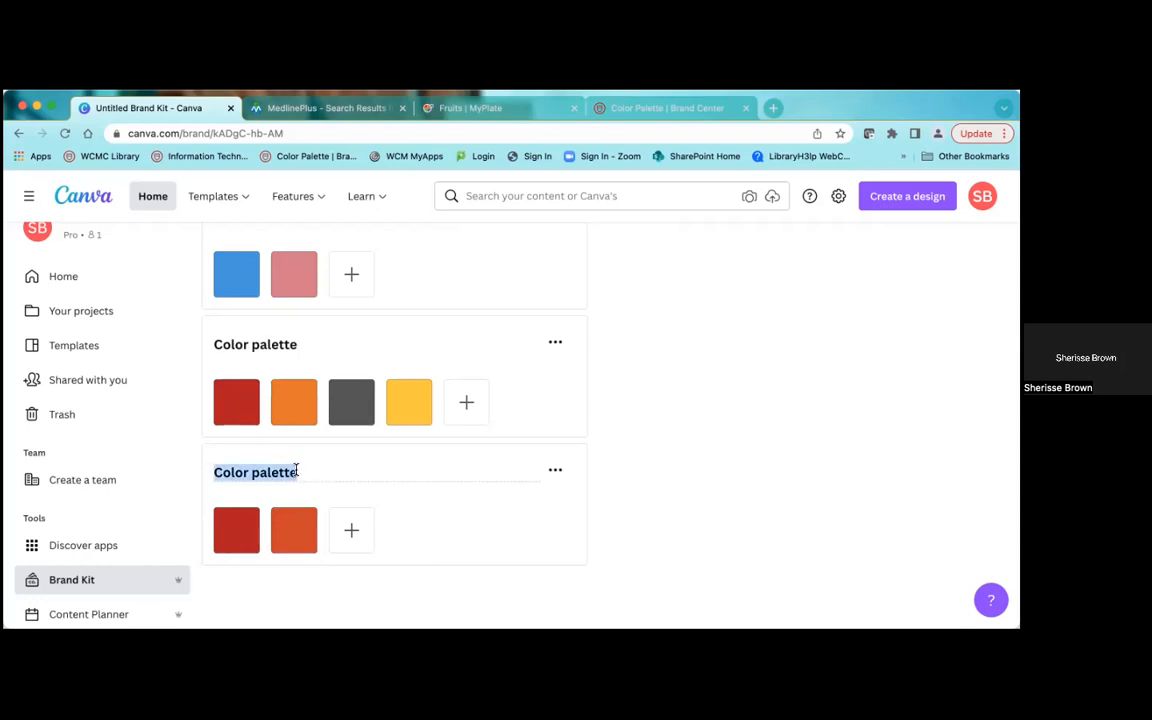
{"action": "type", "text": "W"}
{"action": "key", "text": "BackSpace"}
{"action": "type", "text": "Brown's cl"}
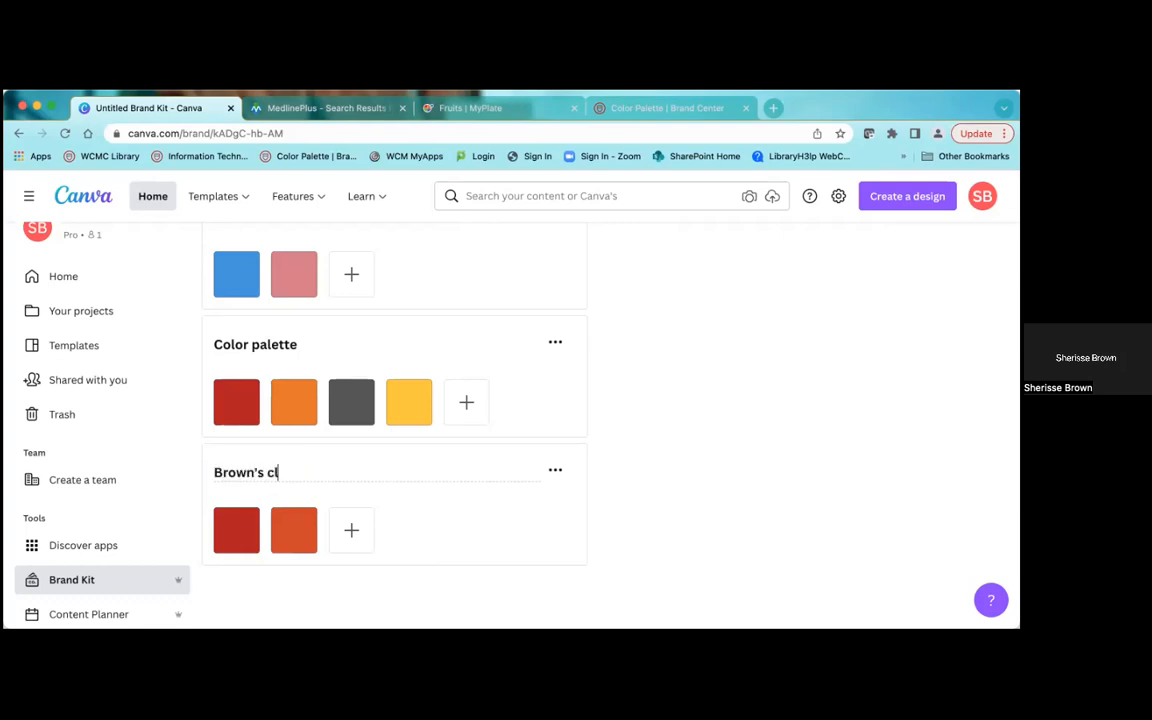
{"action": "key", "text": "BackSpace"}
{"action": "key", "text": "BackSpace"}
{"action": "key", "text": "BackSpace"}
{"action": "key", "text": "BackSpace"}
{"action": "type", "text": "WN"}
{"action": "key", "text": "BackSpace"}
{"action": "type", "text": "CM colo"}
- Move the WCM colors palette one place up in the palette order and back down below Color palette
{"action": "scroll", "coordinate": [613, 376], "scroll_direction": "up", "scroll_amount": 8}
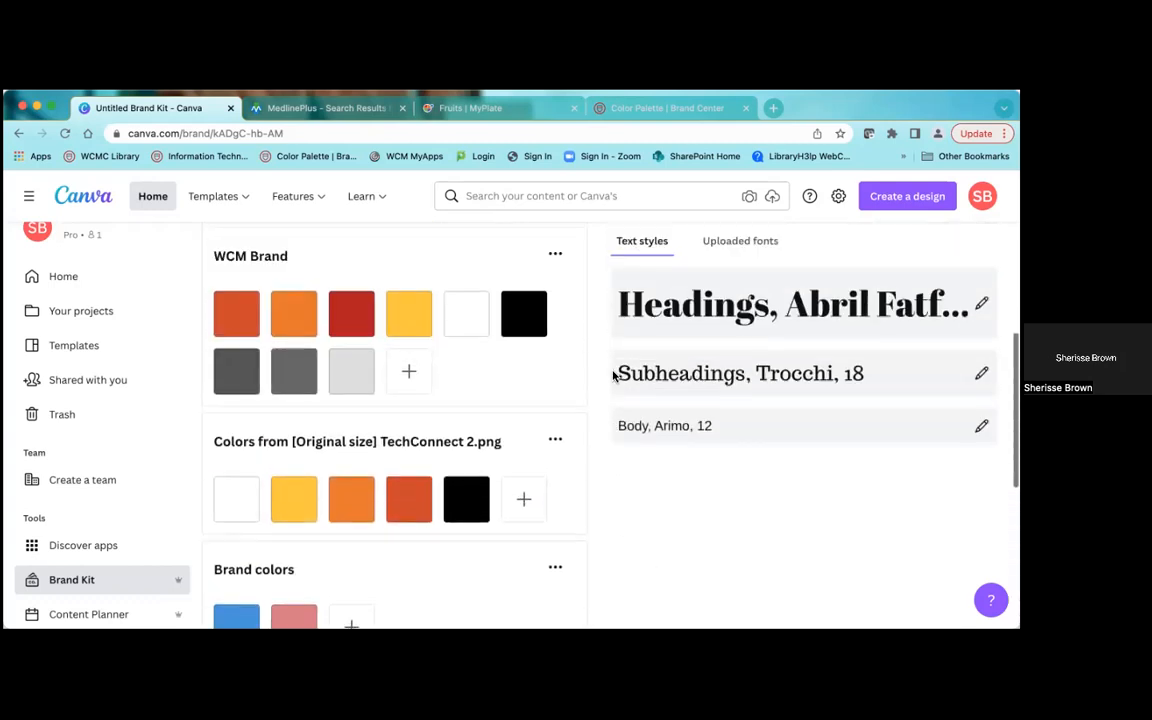
{"action": "scroll", "coordinate": [613, 376], "scroll_direction": "down", "scroll_amount": 8}
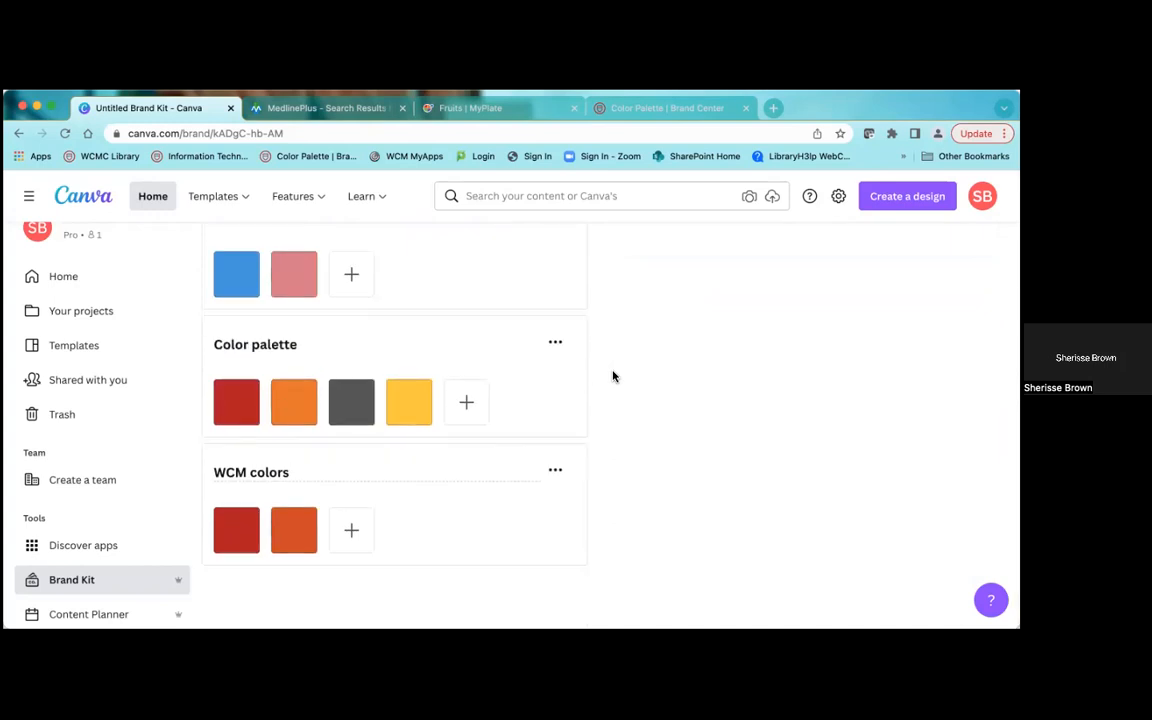
{"action": "left_click", "coordinate": [556, 472]}
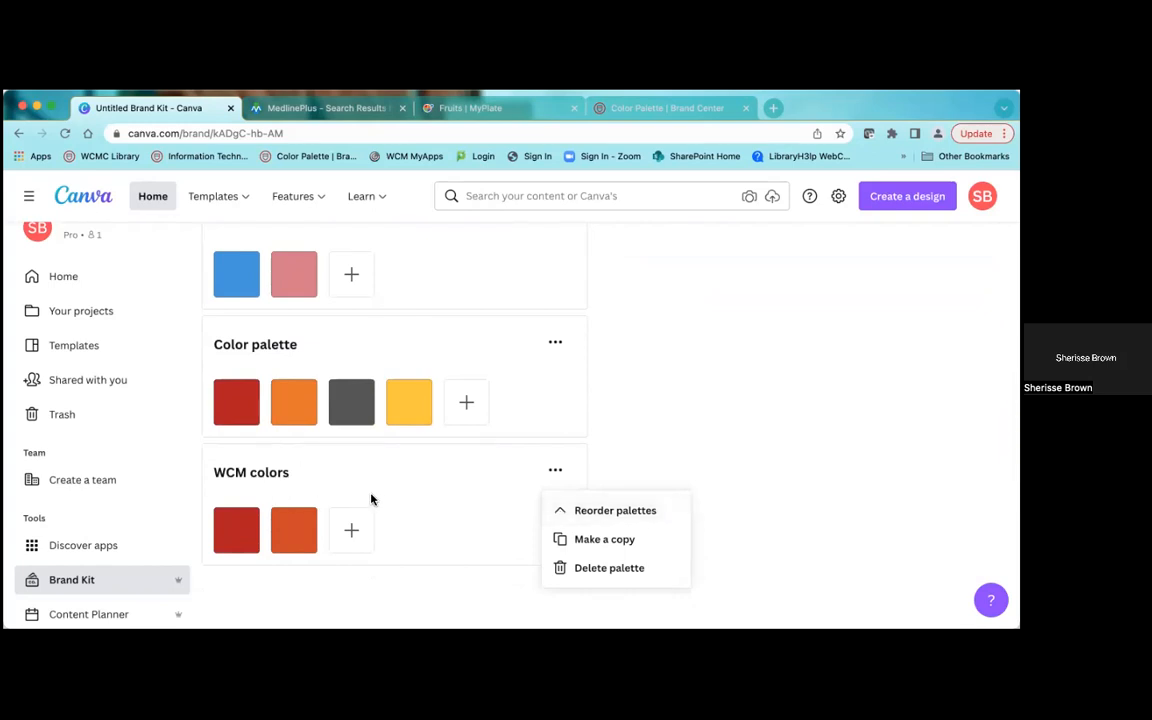
{"action": "left_click", "coordinate": [560, 513]}
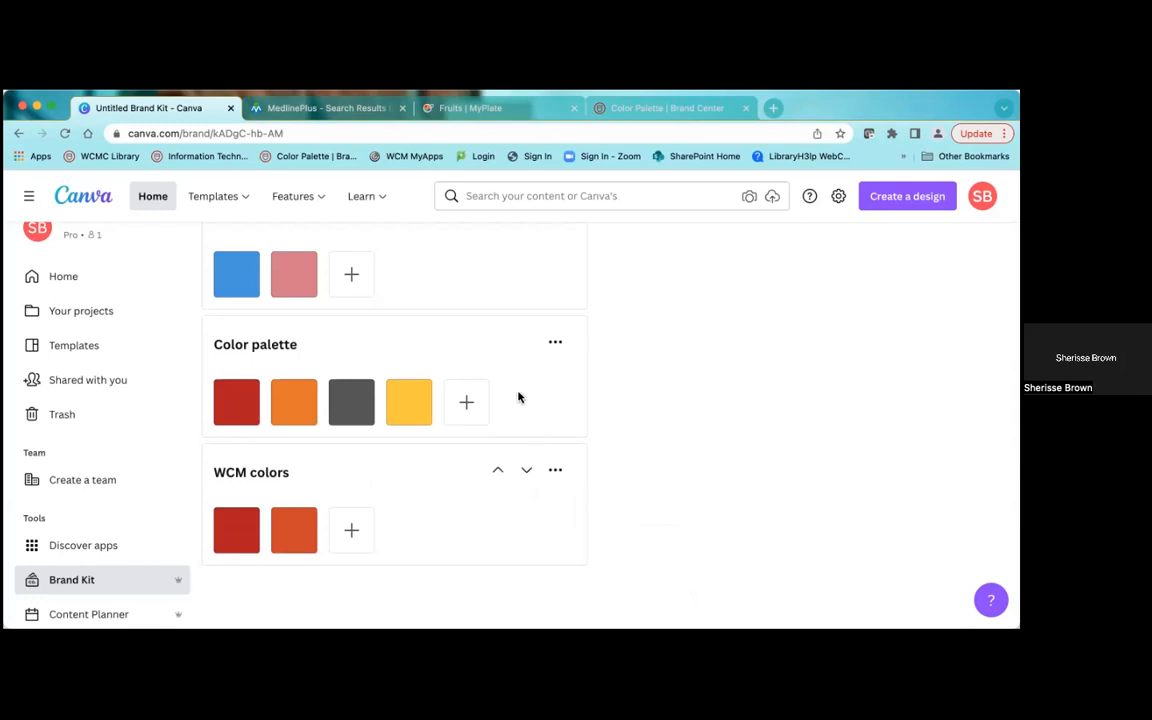
{"action": "left_click", "coordinate": [497, 470]}
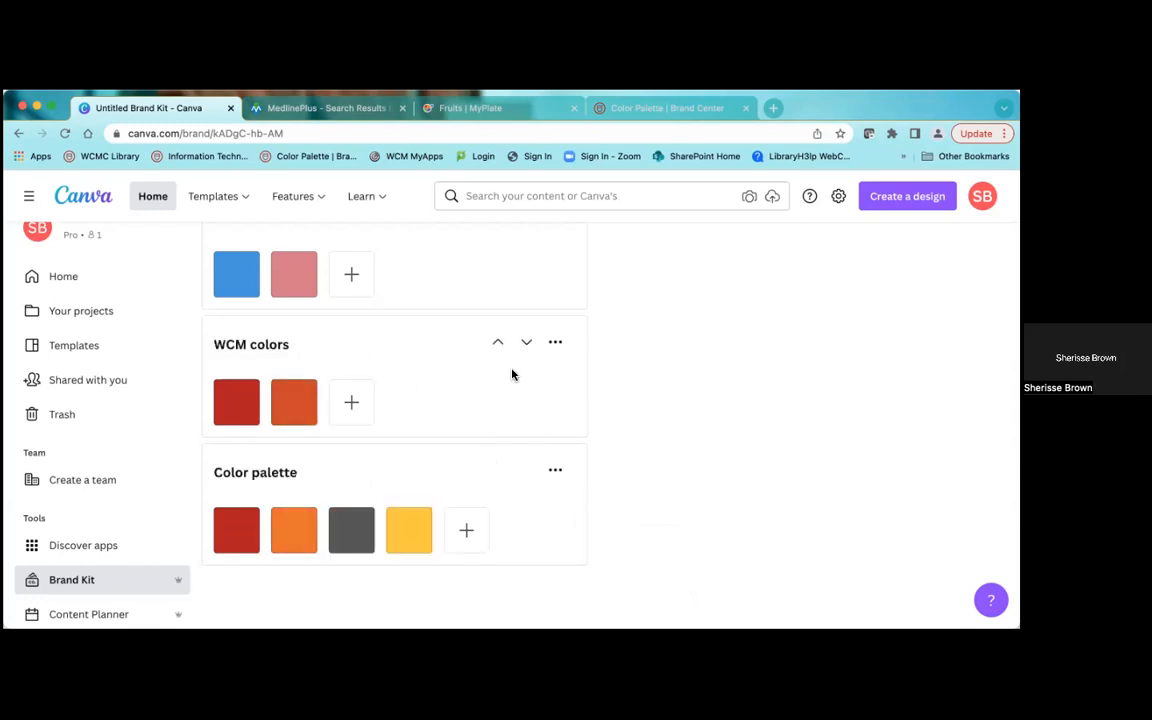
{"action": "left_click", "coordinate": [527, 342]}
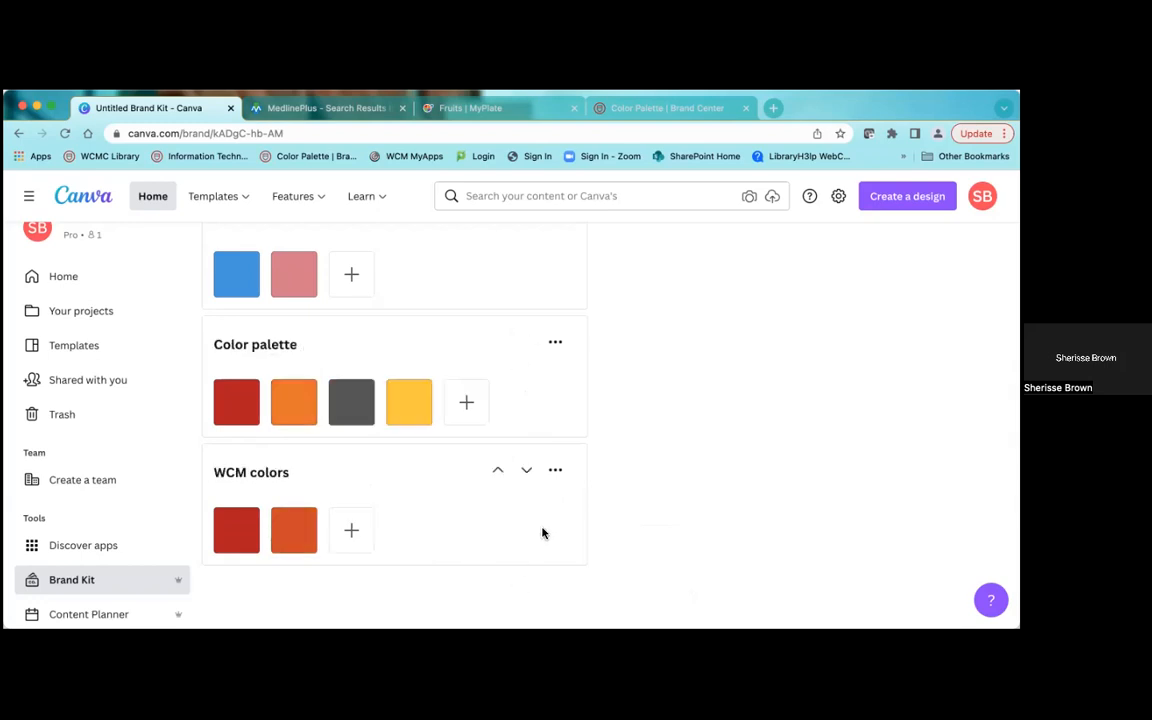
- Delete the WCM colors palette from the Brand Kit
{"action": "left_click", "coordinate": [556, 471]}
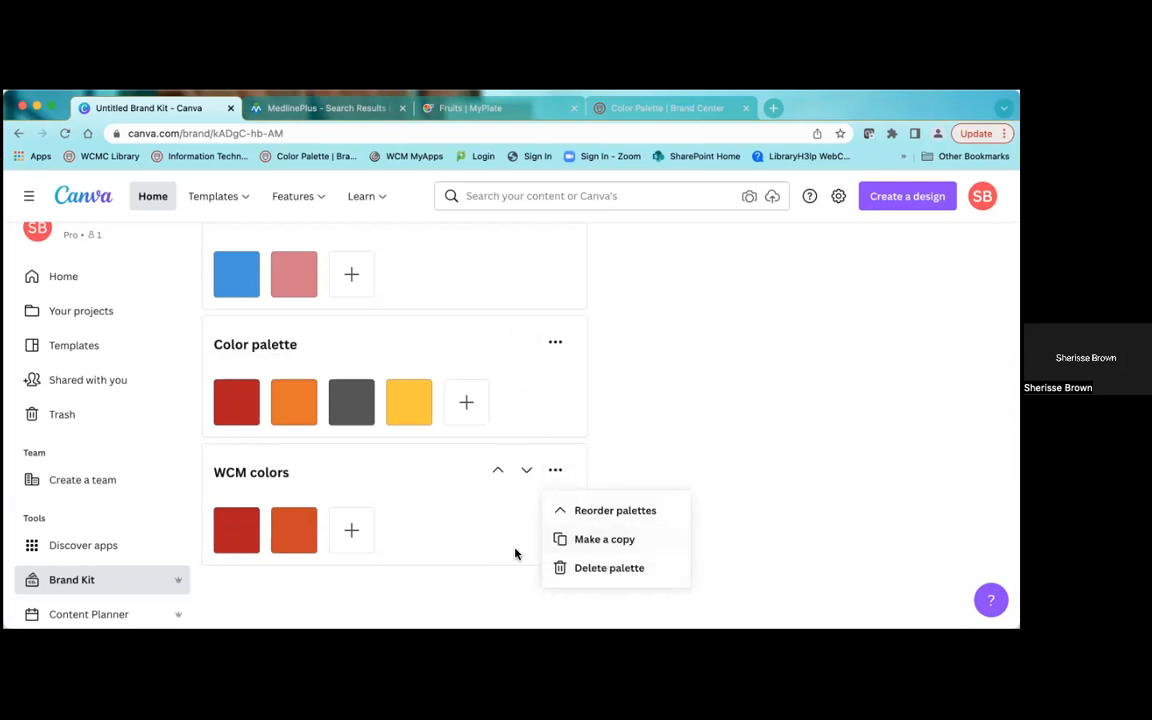
{"action": "left_click", "coordinate": [572, 569]}
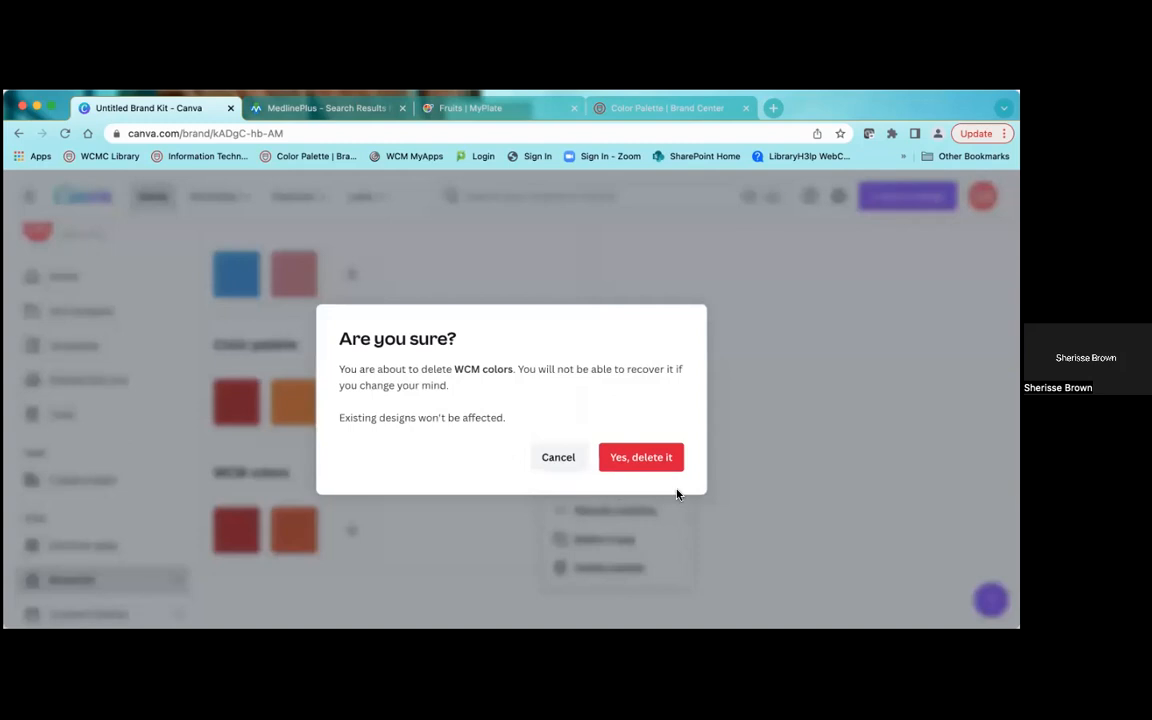
{"action": "left_click", "coordinate": [643, 464]}
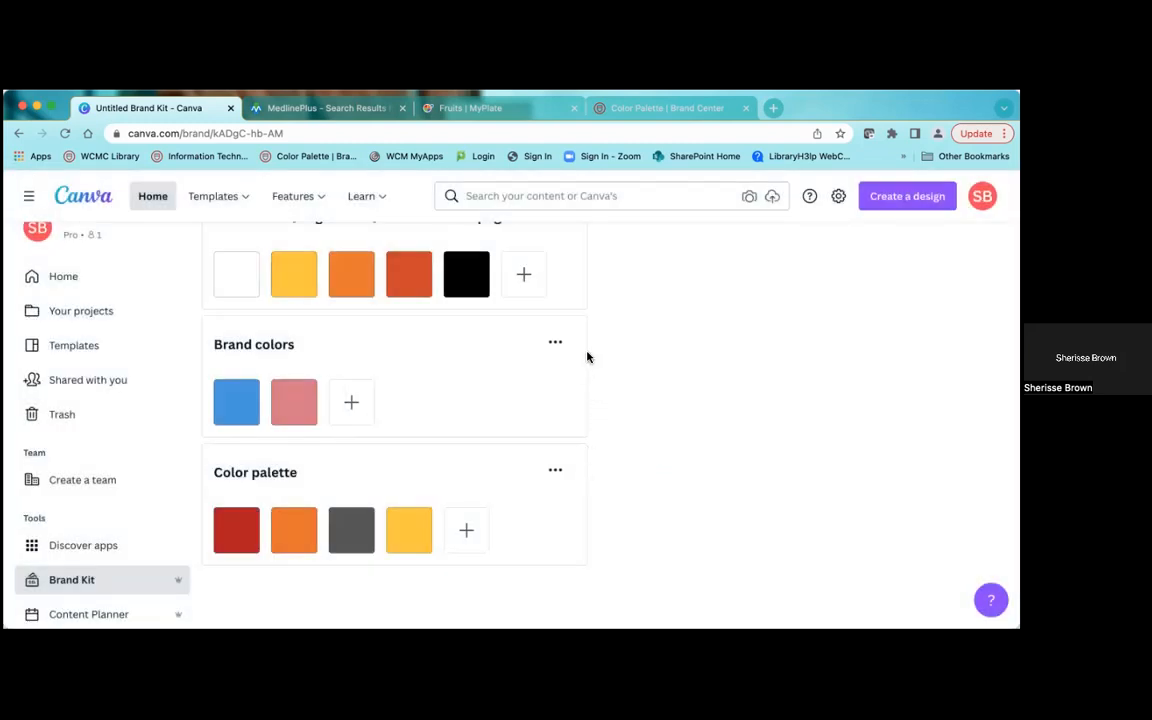
{"action": "scroll", "coordinate": [594, 337], "scroll_direction": "up", "scroll_amount": 5}
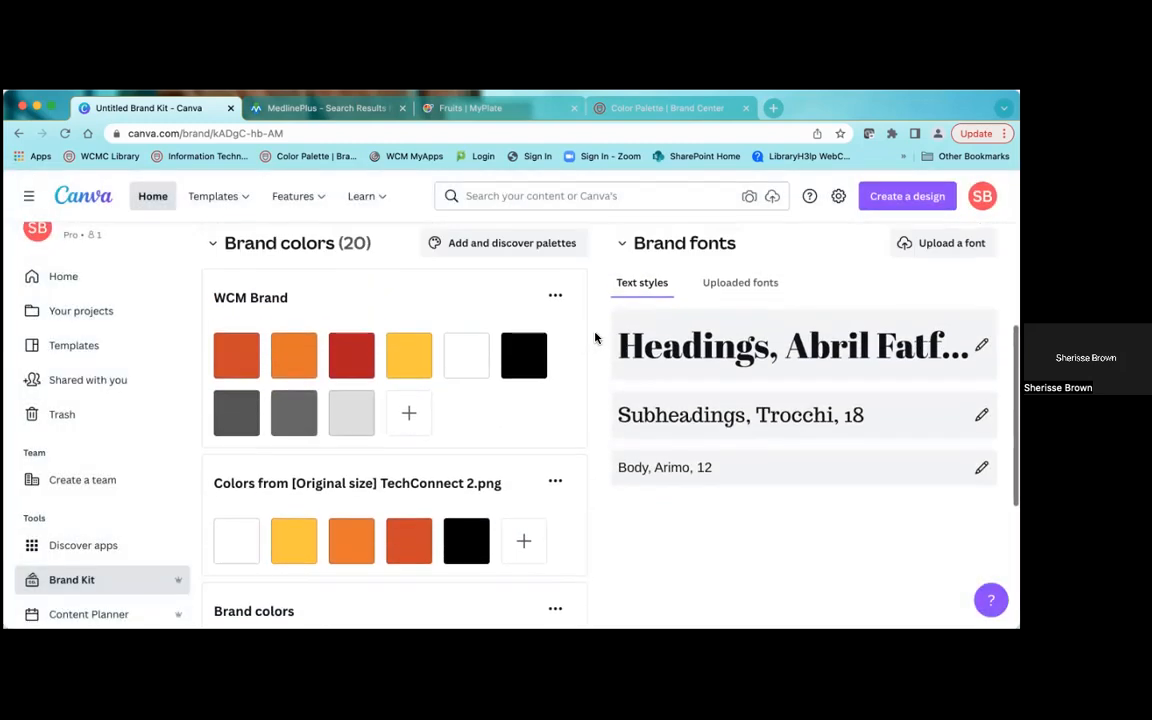
{"action": "mouse_move", "coordinate": [279, 342]}
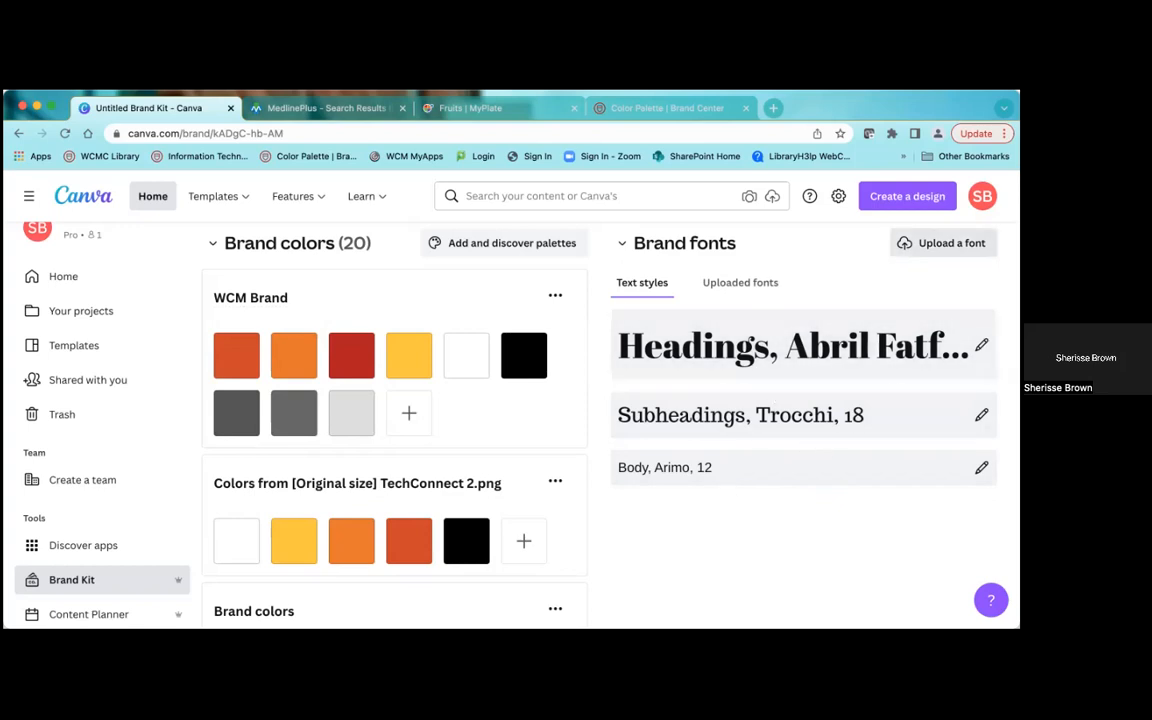
- Open dafont.com in a new browser tab and browse the downloadable fonts listed under the letter B
{"action": "left_click", "coordinate": [772, 110]}
{"action": "left_click", "coordinate": [634, 140]}
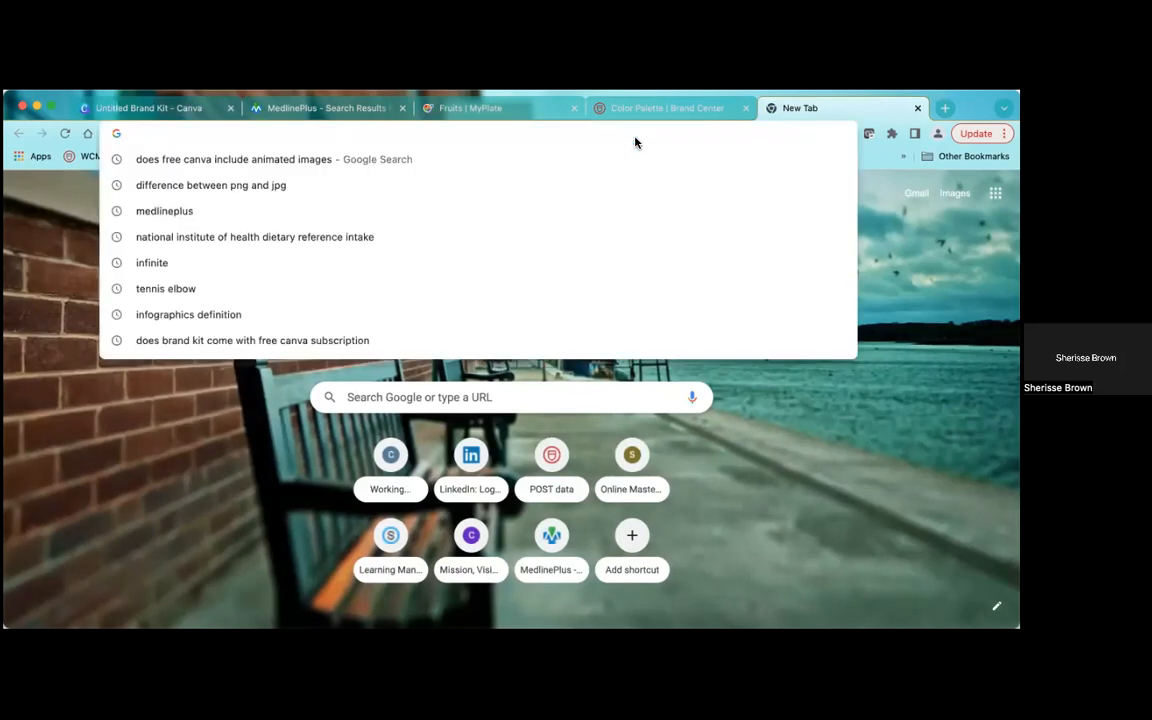
{"action": "type", "text": "dafont.com"}
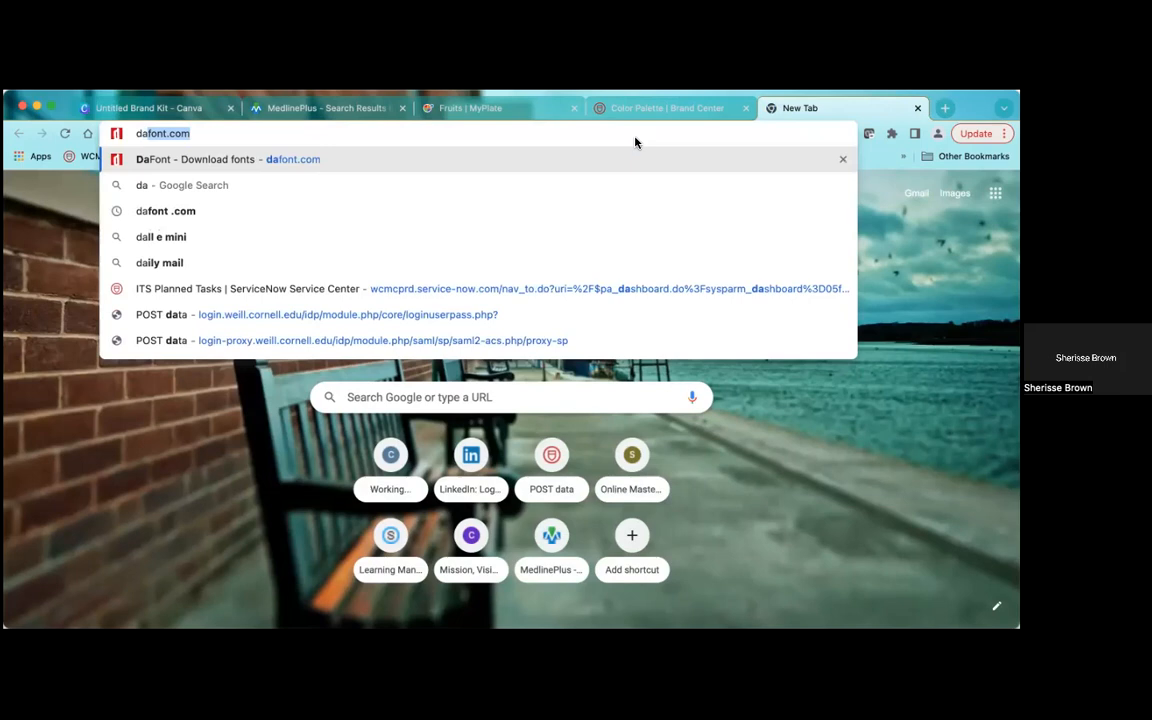
{"action": "key", "text": "Return"}
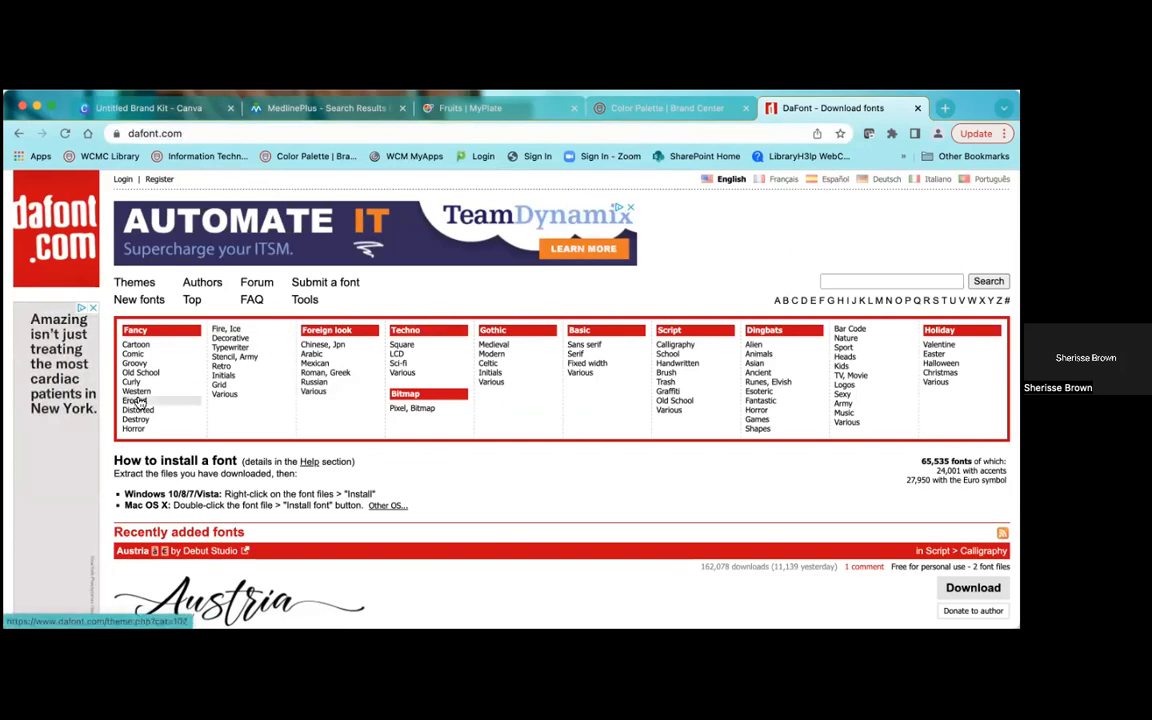
{"action": "left_click", "coordinate": [786, 301]}
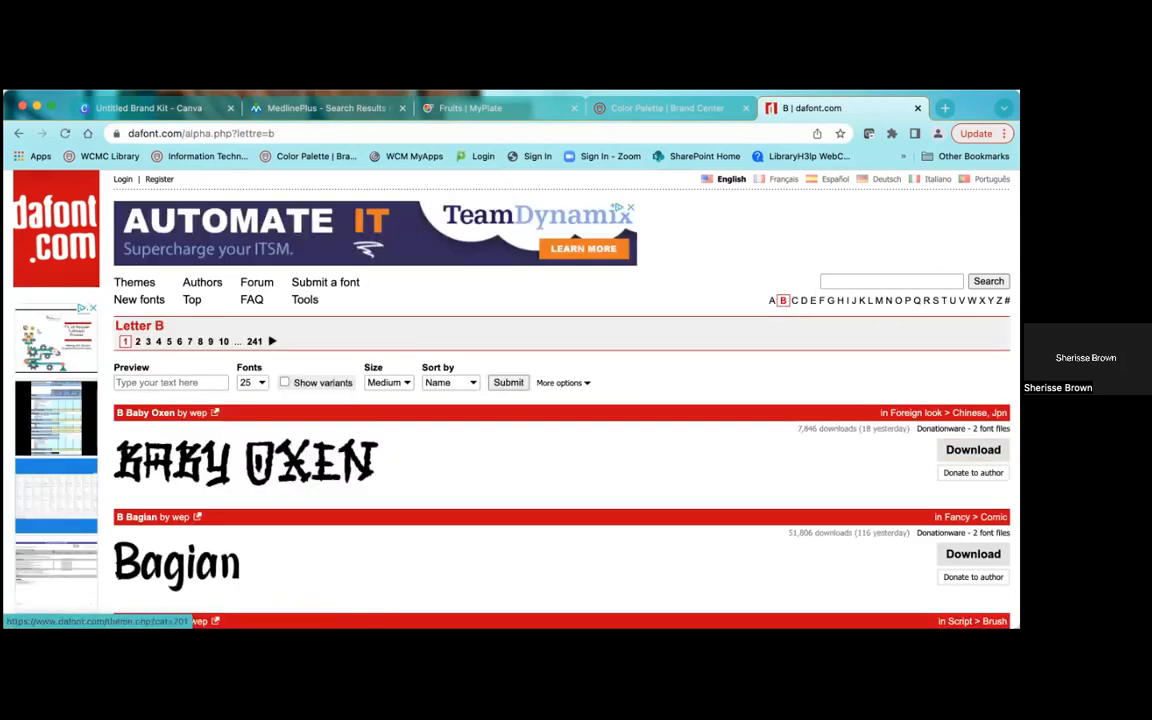
{"action": "scroll", "coordinate": [560, 400], "scroll_direction": "down", "scroll_amount": 5}
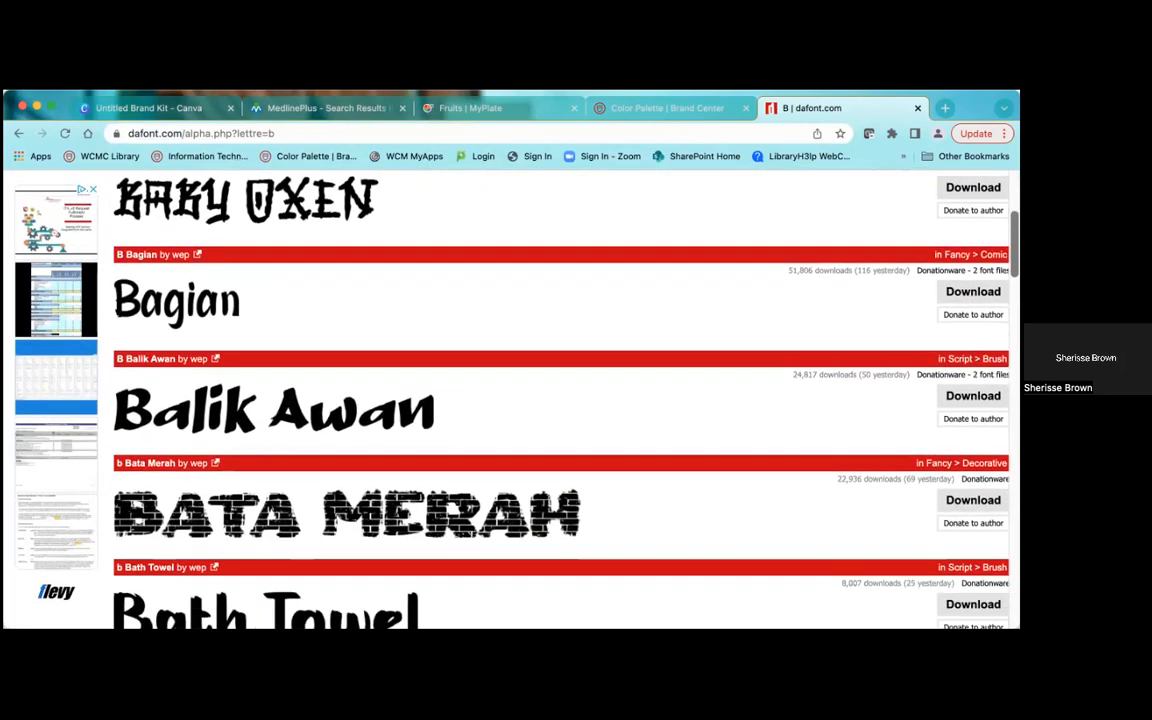
{"action": "scroll", "coordinate": [268, 434], "scroll_direction": "down", "scroll_amount": 2}
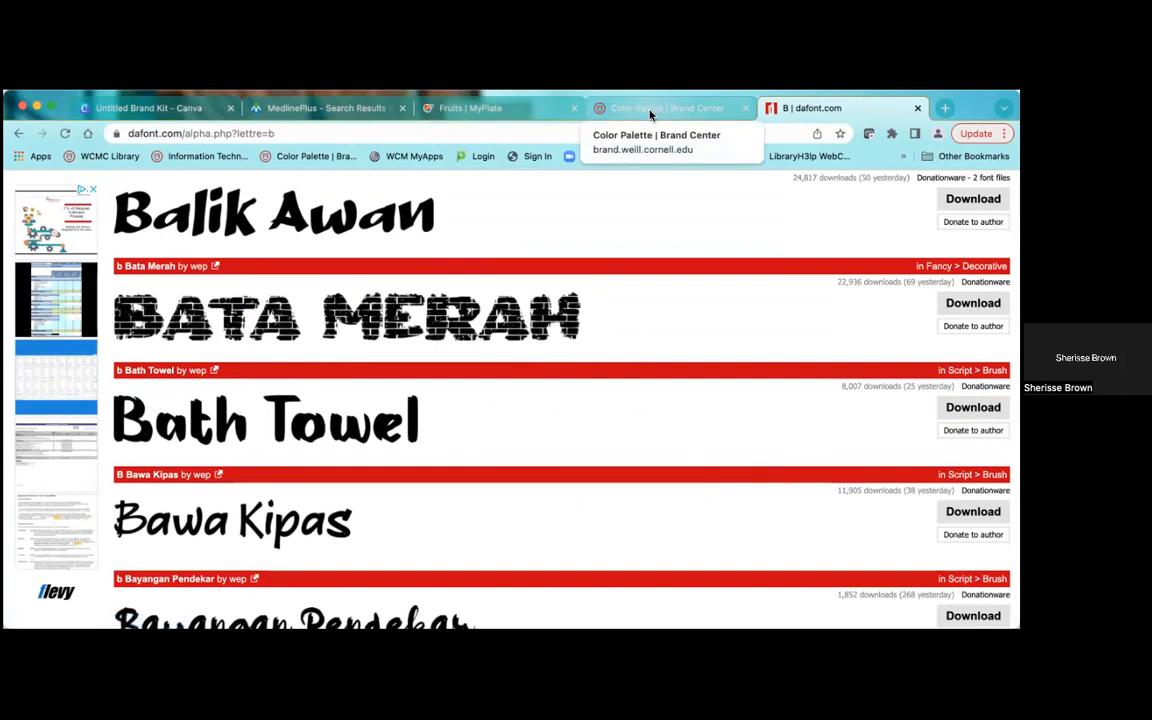
- Return to Canva and search its templates for "info", opening the Infographics template collection
{"action": "left_click", "coordinate": [150, 107]}
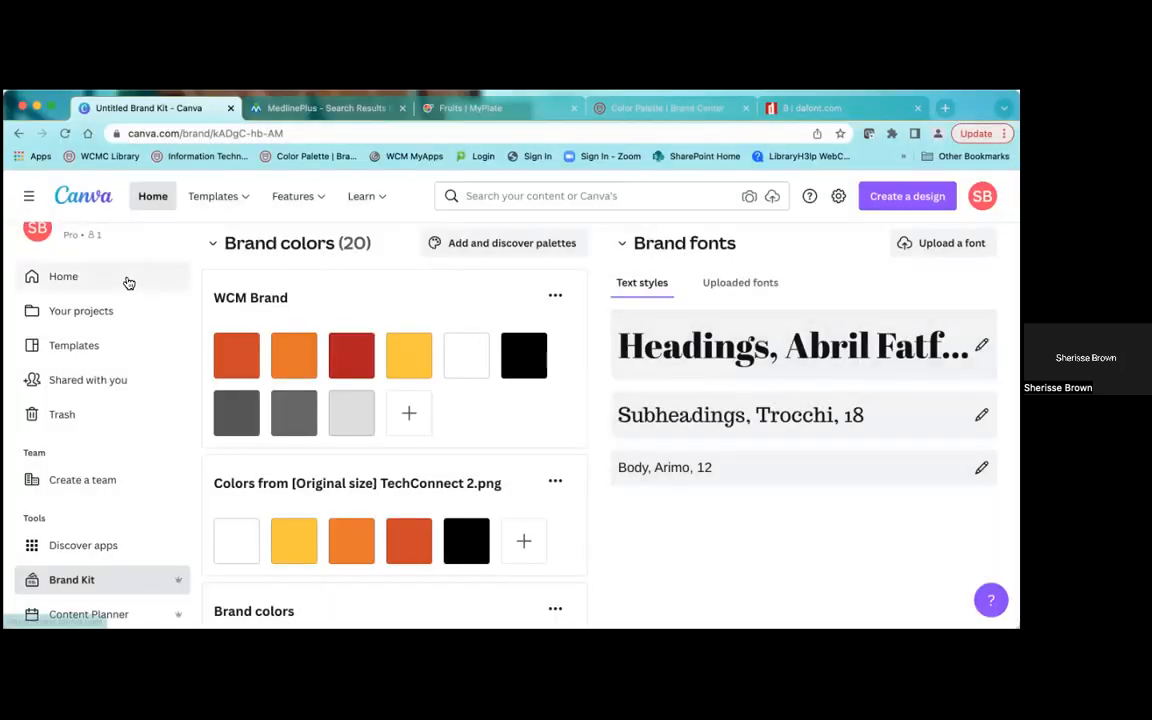
{"action": "scroll", "coordinate": [194, 291], "scroll_direction": "up", "scroll_amount": 3}
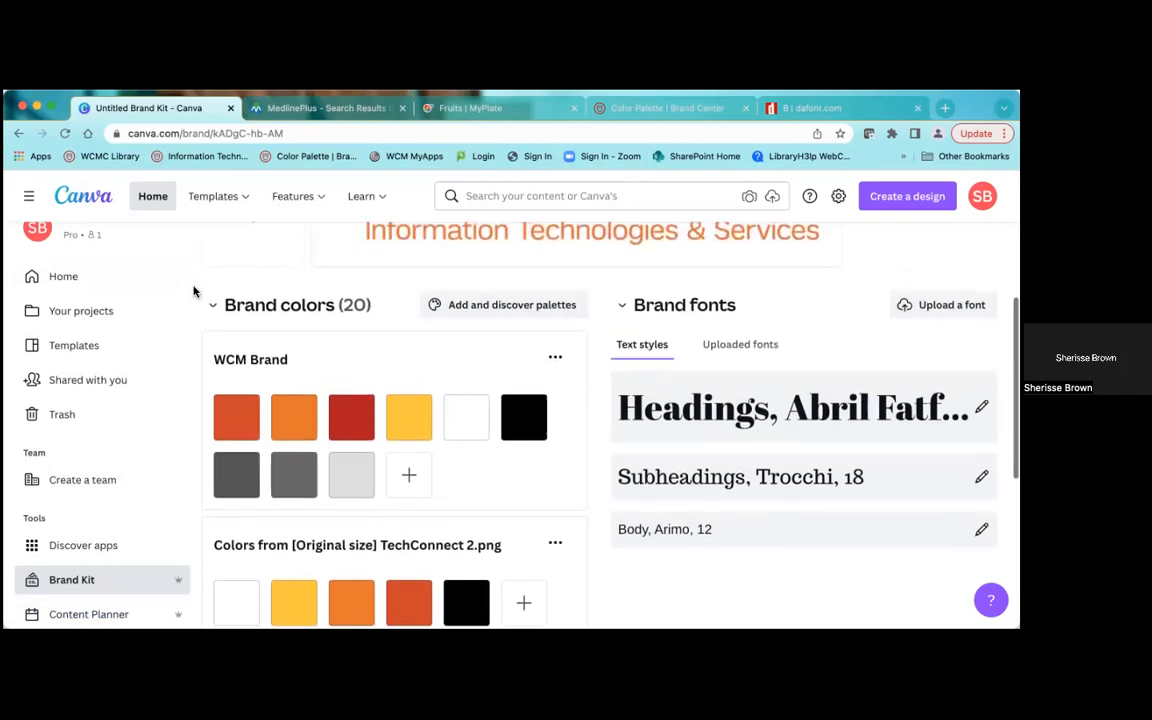
{"action": "scroll", "coordinate": [194, 291], "scroll_direction": "up", "scroll_amount": 2}
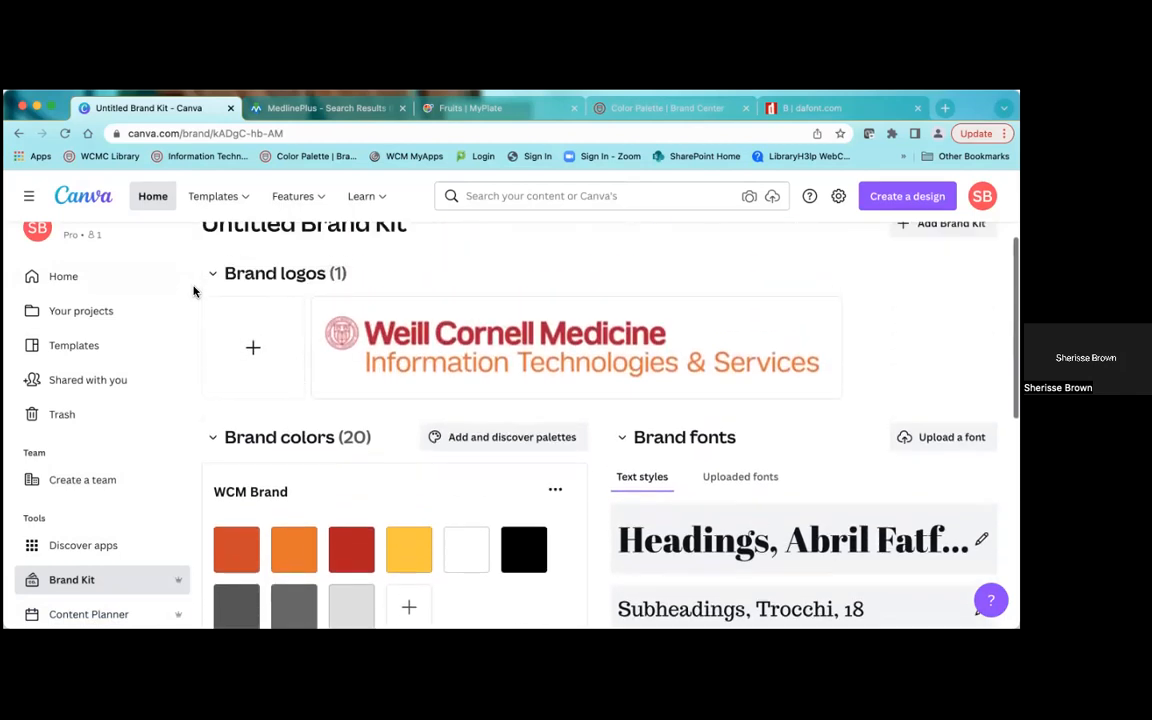
{"action": "left_click", "coordinate": [82, 347]}
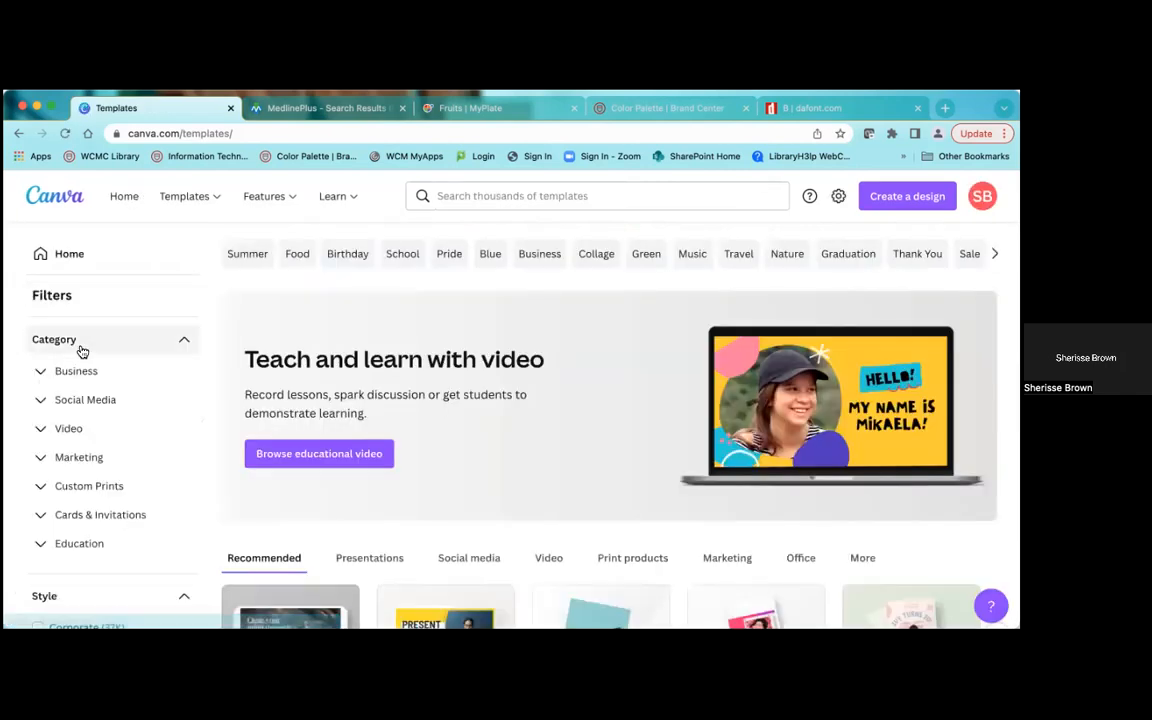
{"action": "left_click", "coordinate": [560, 193]}
{"action": "type", "text": "info"}
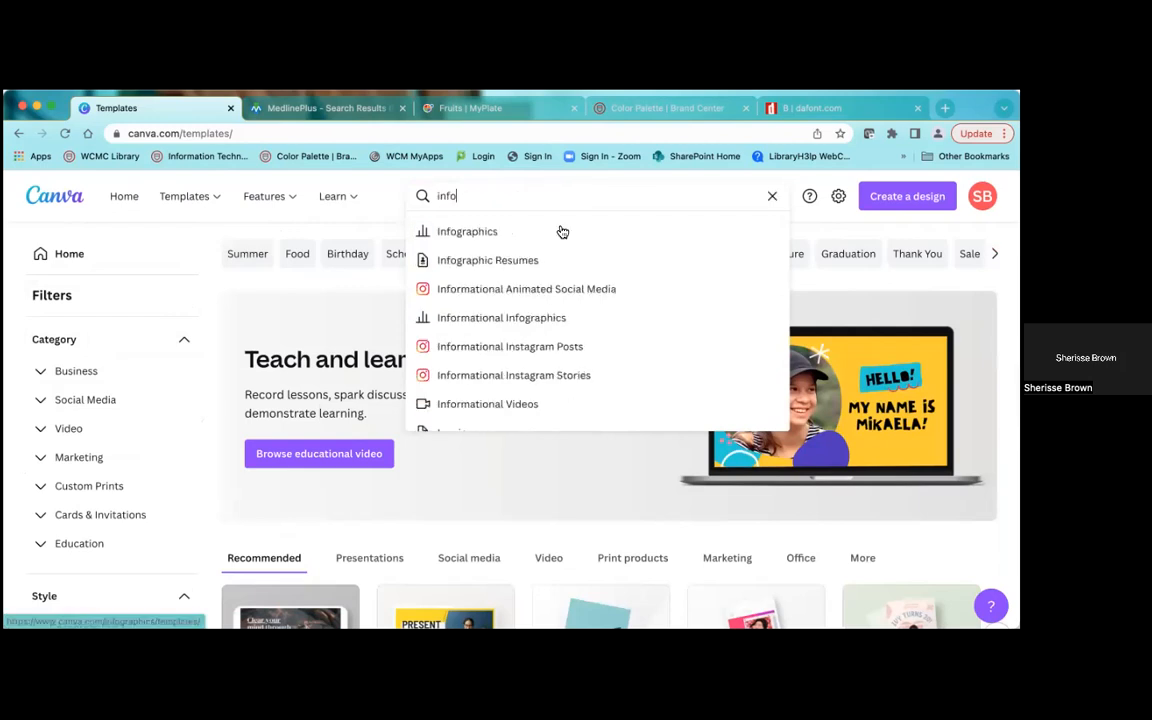
{"action": "left_click", "coordinate": [492, 236]}
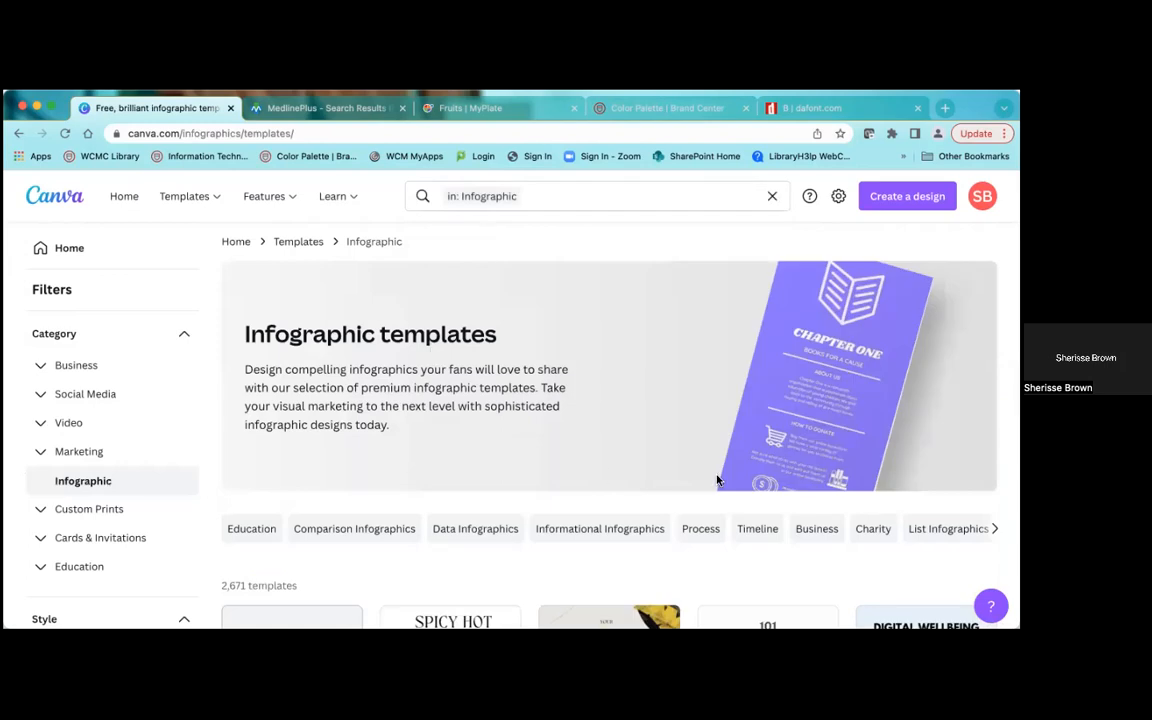
- Find the green Fruits For Healthier Skin Checklist among the infographic templates and star it
{"action": "scroll", "coordinate": [609, 420], "scroll_direction": "down", "scroll_amount": 3}
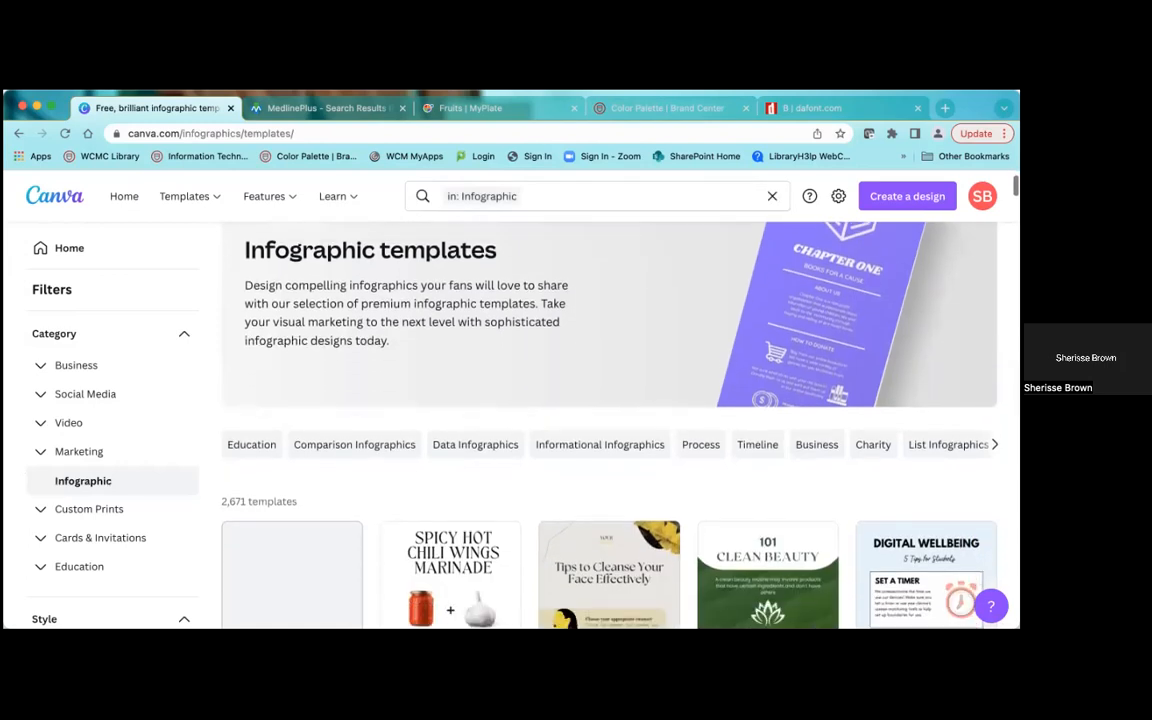
{"action": "scroll", "coordinate": [450, 400], "scroll_direction": "down", "scroll_amount": 1}
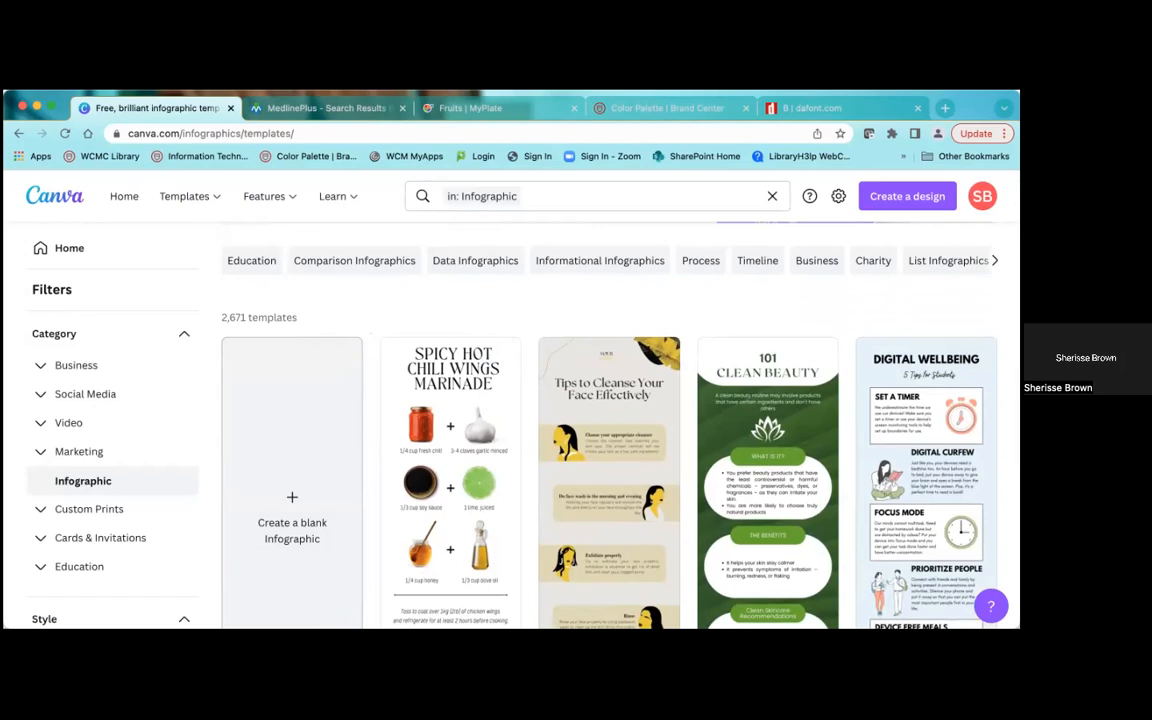
{"action": "scroll", "coordinate": [609, 420], "scroll_direction": "down", "scroll_amount": 4}
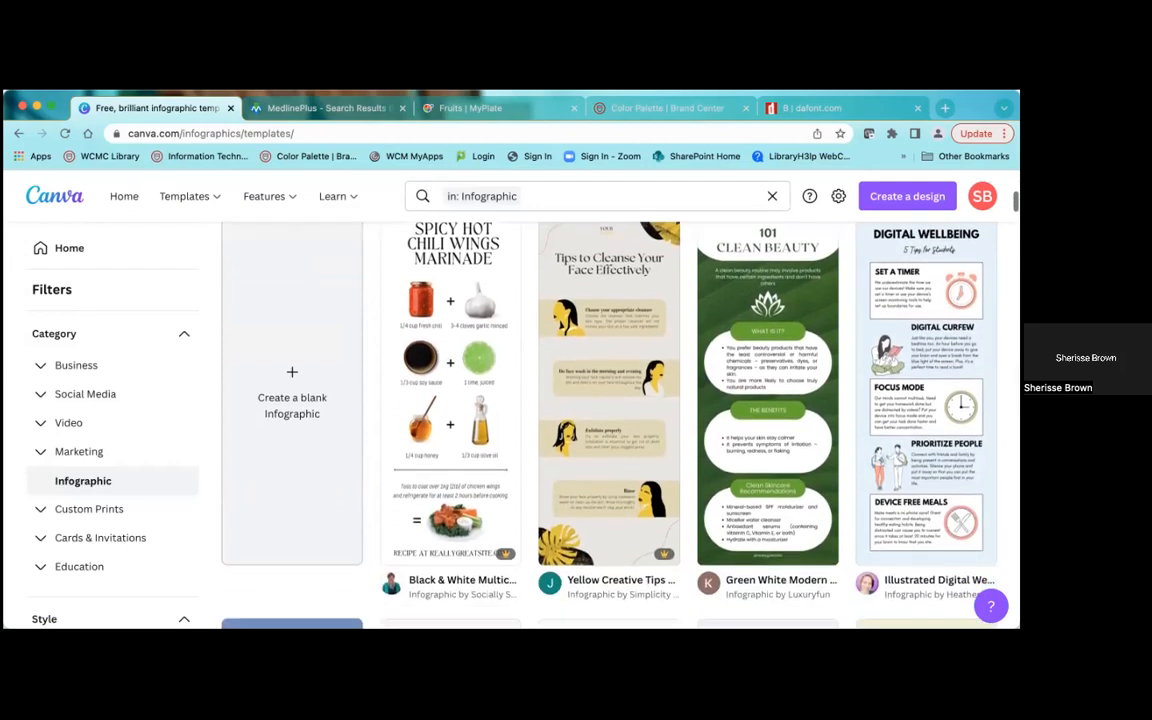
{"action": "scroll", "coordinate": [609, 420], "scroll_direction": "up", "scroll_amount": 5}
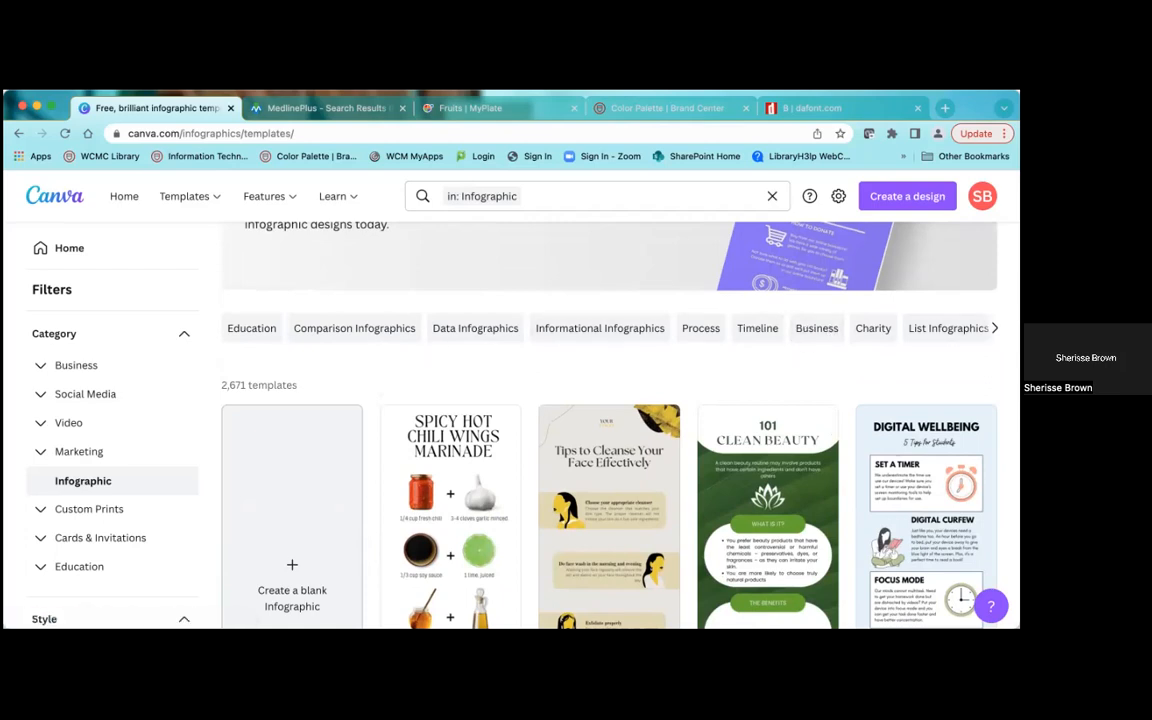
{"action": "scroll", "coordinate": [609, 420], "scroll_direction": "down", "scroll_amount": 2}
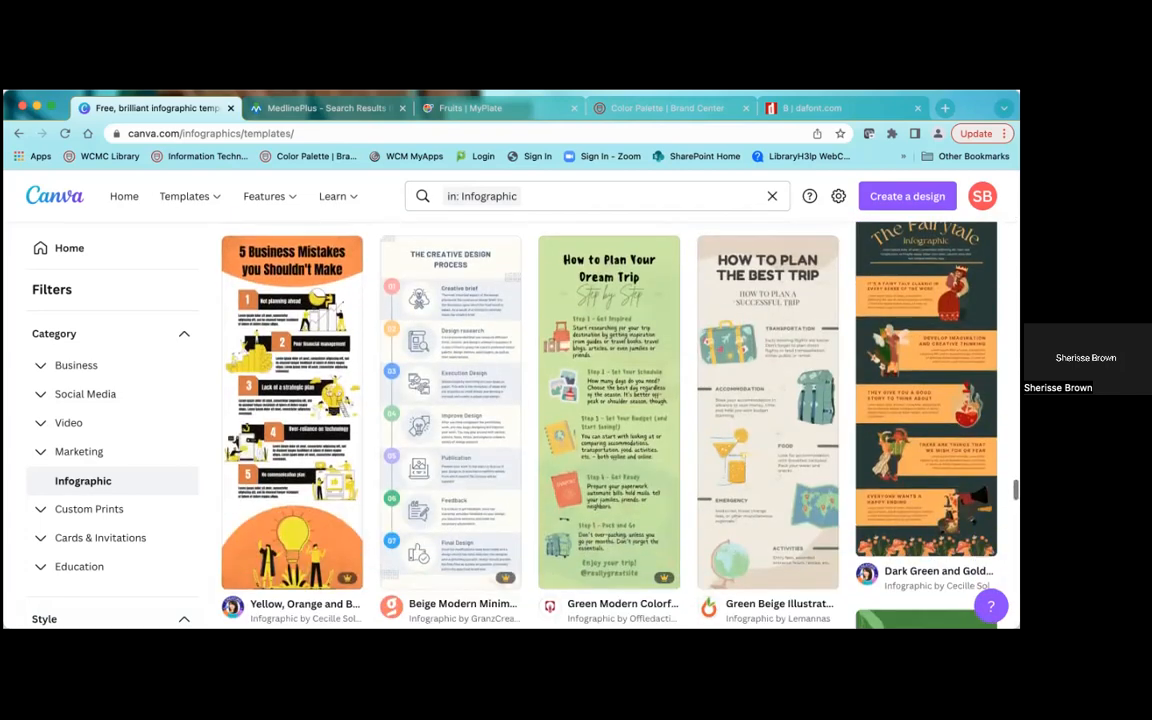
{"action": "scroll", "coordinate": [610, 430], "scroll_direction": "down", "scroll_amount": 5}
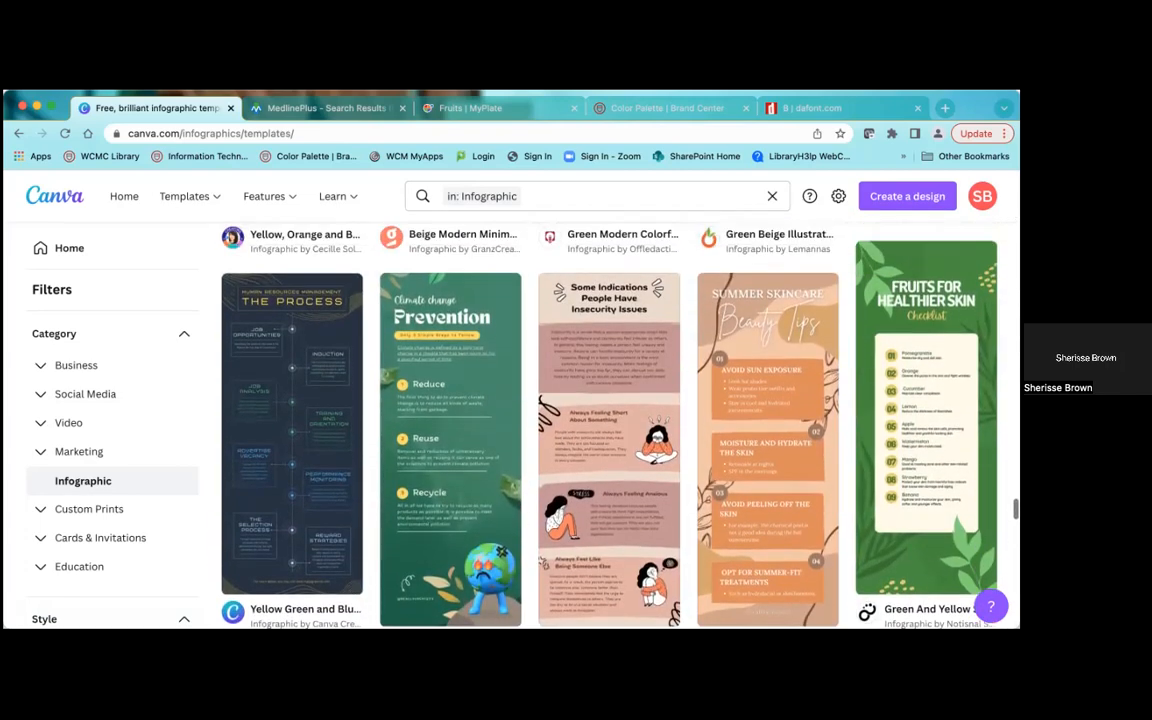
{"action": "scroll", "coordinate": [915, 455], "scroll_direction": "up", "scroll_amount": 1}
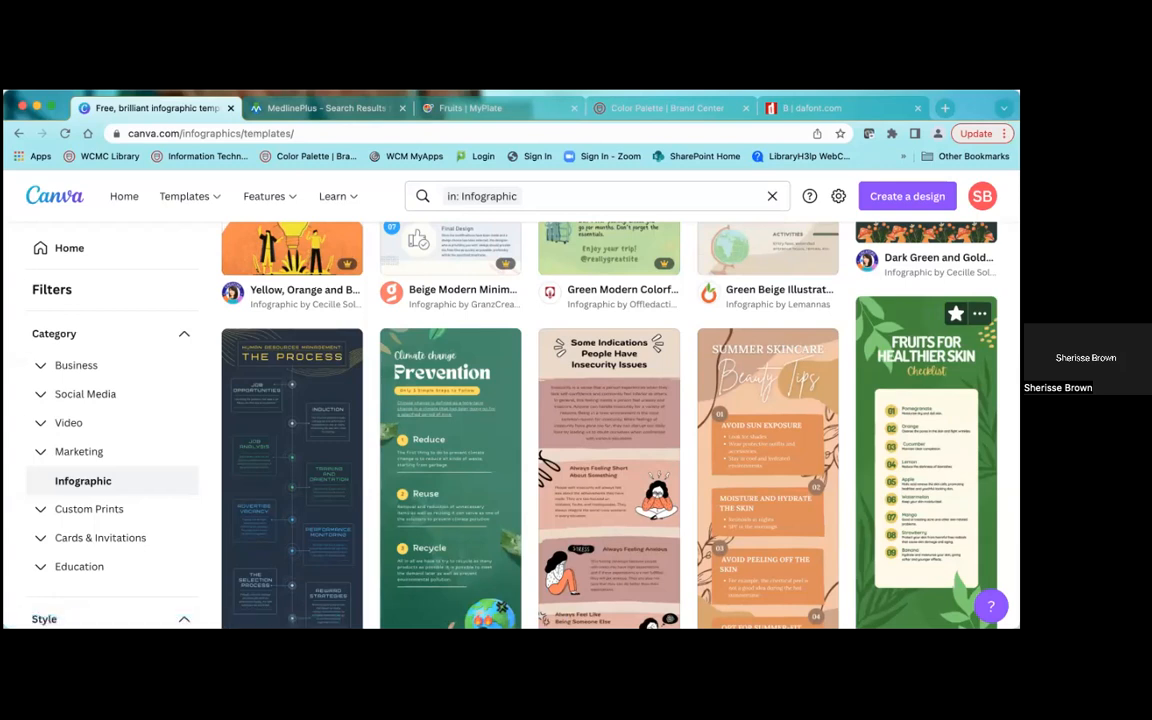
{"action": "left_click", "coordinate": [956, 314]}
{"action": "left_click", "coordinate": [955, 313]}
- Start a design from the Fruits For Healthier Skin Checklist template, enlarge the page to 29% and select its green background
{"action": "left_click", "coordinate": [945, 365]}
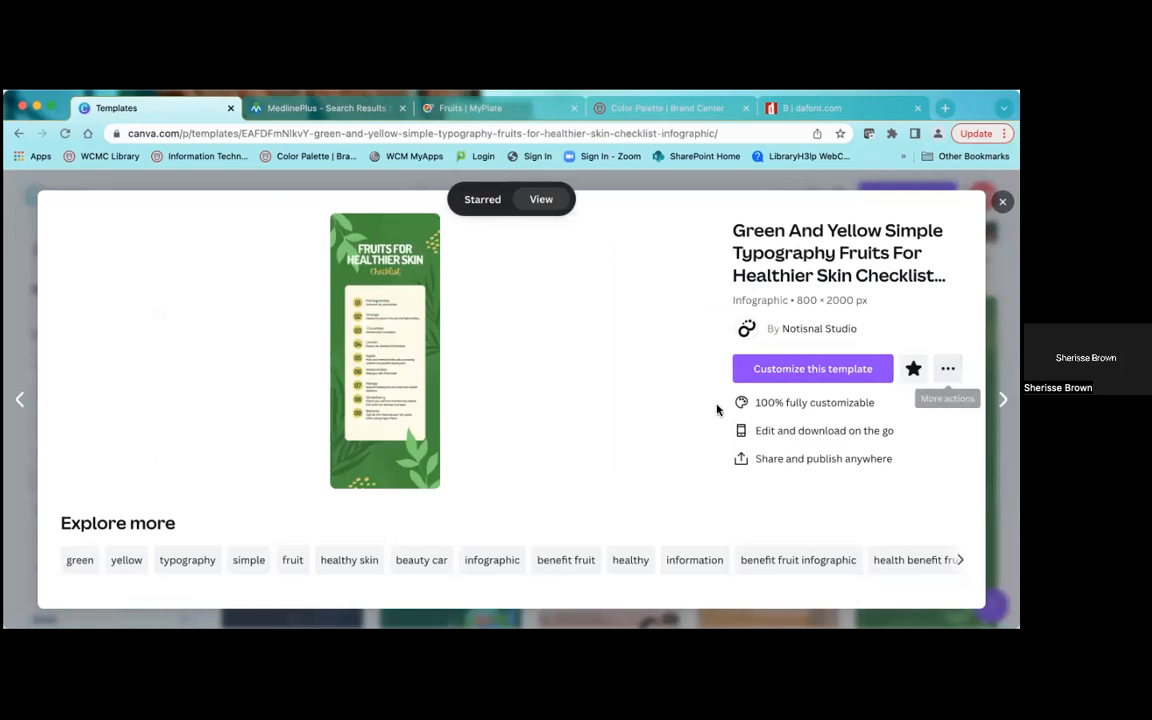
{"action": "left_click", "coordinate": [789, 376]}
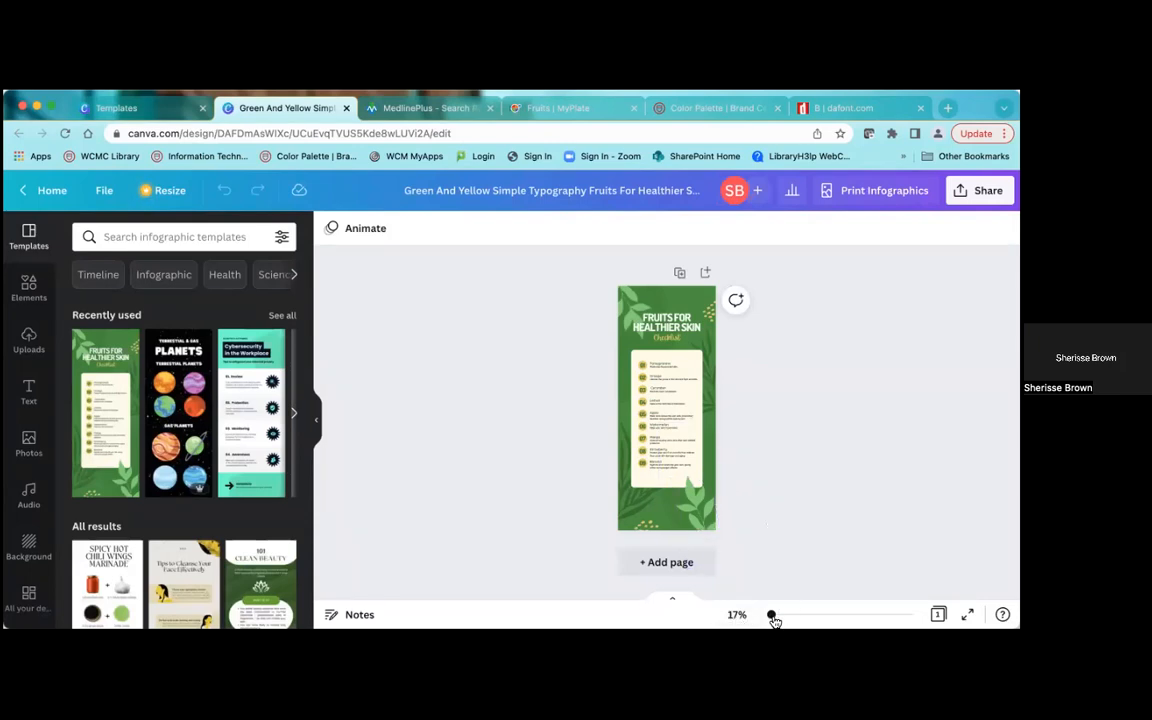
{"action": "mouse_move", "coordinate": [771, 617]}
{"action": "left_mouse_down"}
{"action": "mouse_move", "coordinate": [805, 617]}
{"action": "mouse_move", "coordinate": [774, 614]}
{"action": "left_mouse_up"}
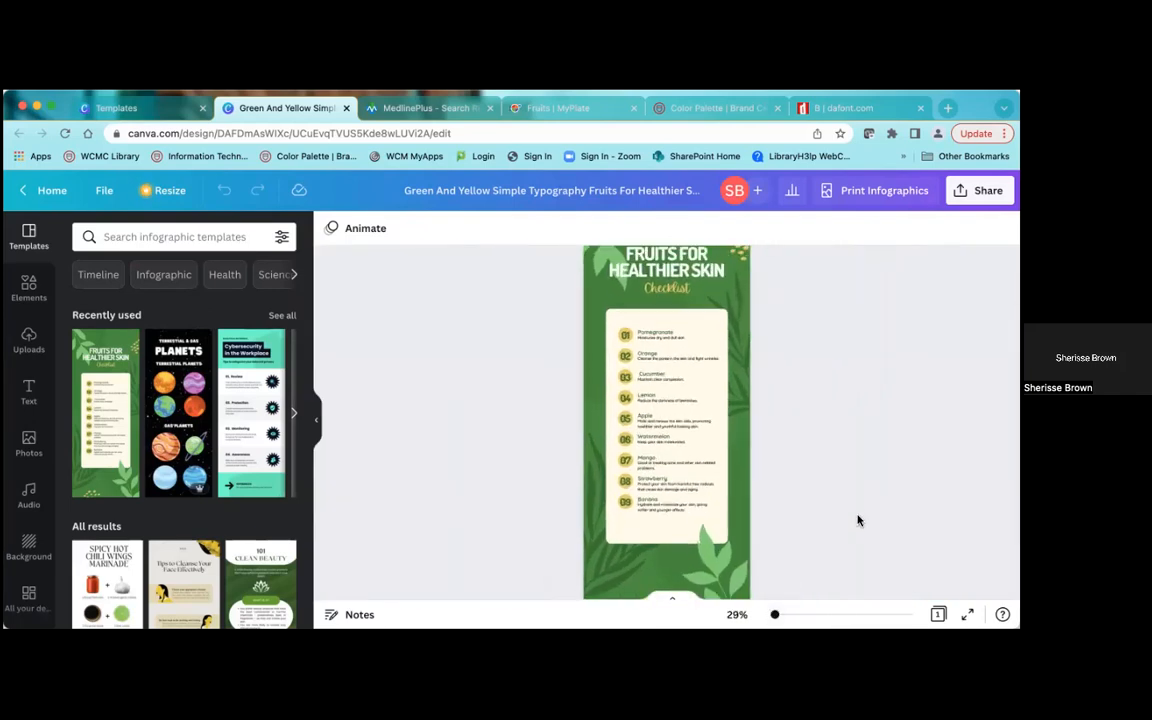
{"action": "scroll", "coordinate": [666, 420], "scroll_direction": "up", "scroll_amount": 3}
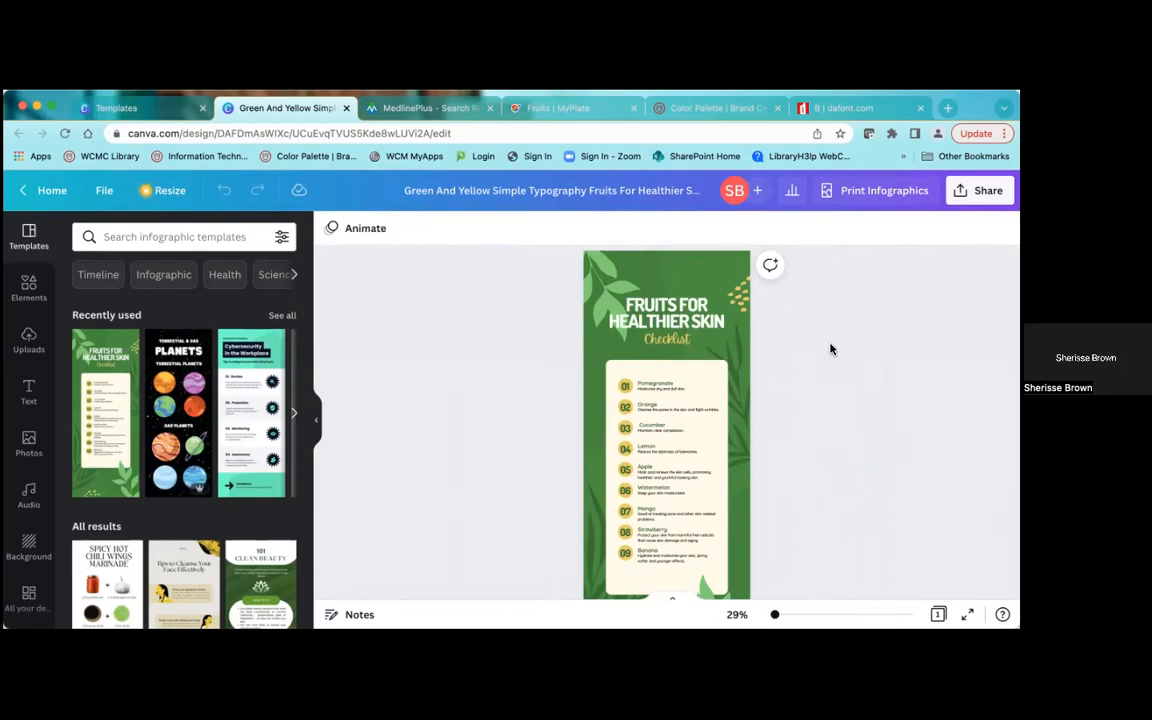
{"action": "left_click", "coordinate": [697, 284]}
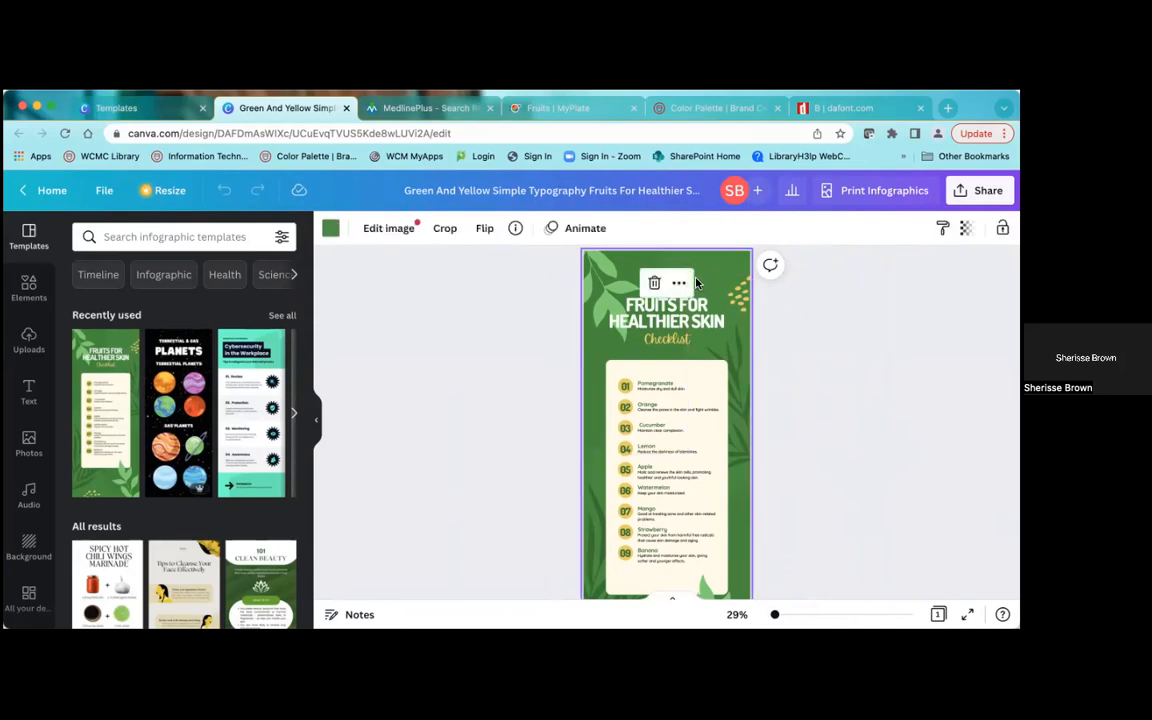
- Recolor the infographic's green background to orange #e7751d from the WCM Brand palette
{"action": "left_click", "coordinate": [333, 231]}
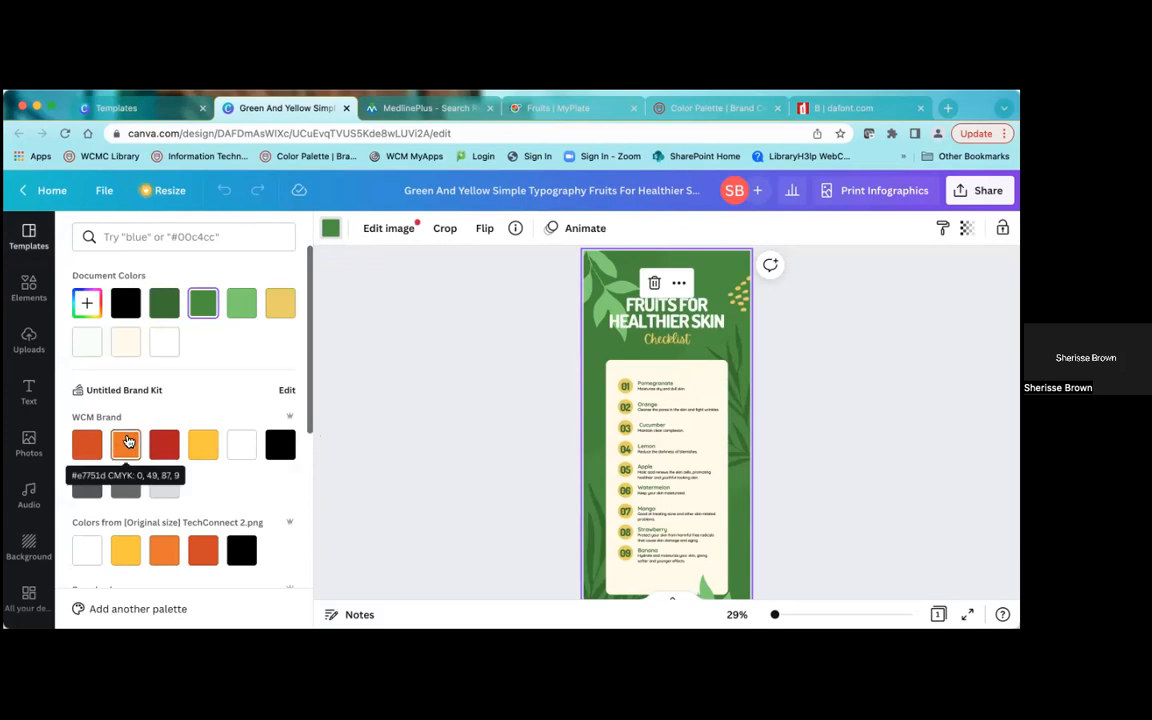
{"action": "left_click", "coordinate": [128, 441]}
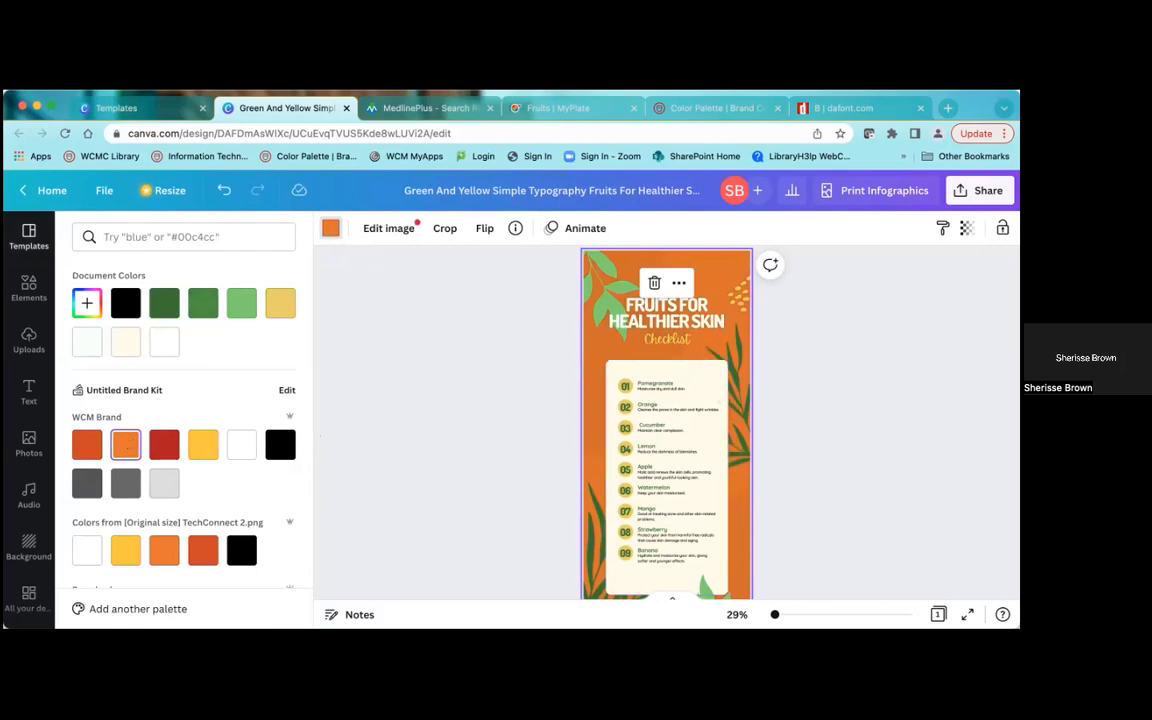
{"action": "scroll", "coordinate": [666, 420], "scroll_direction": "up", "scroll_amount": 2}
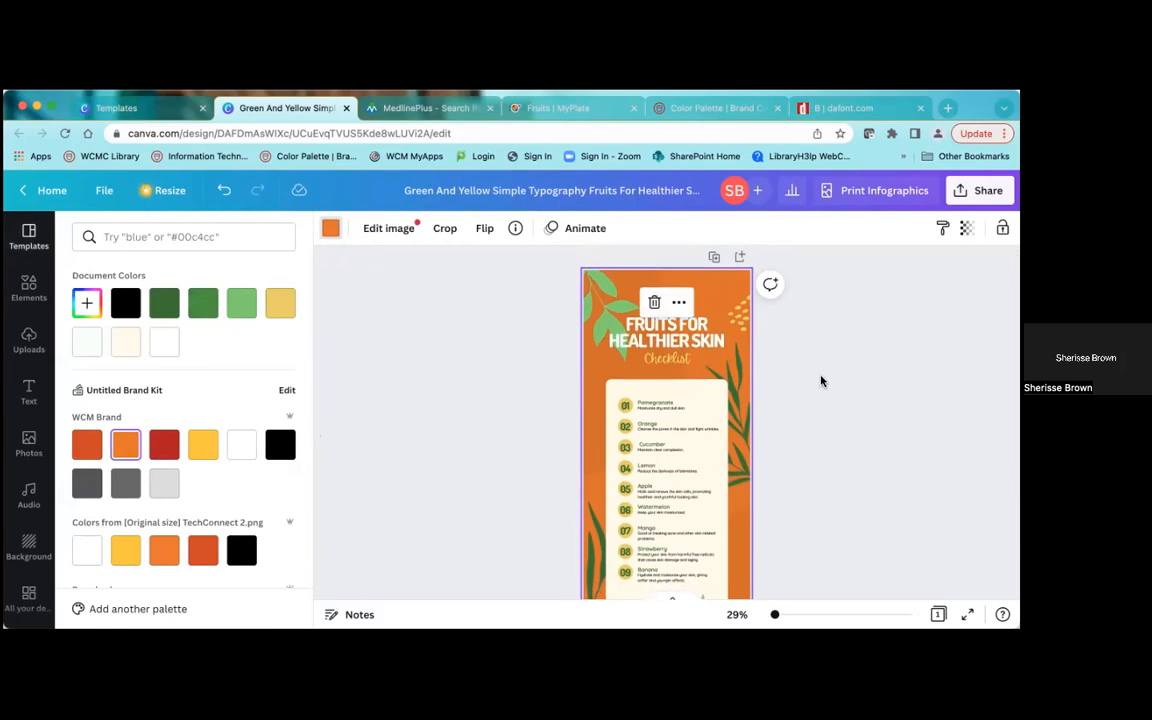
- Browse the available fonts for the "Fruits for Healthier Skin" heading and change its font to Poppins
{"action": "left_click", "coordinate": [668, 336]}
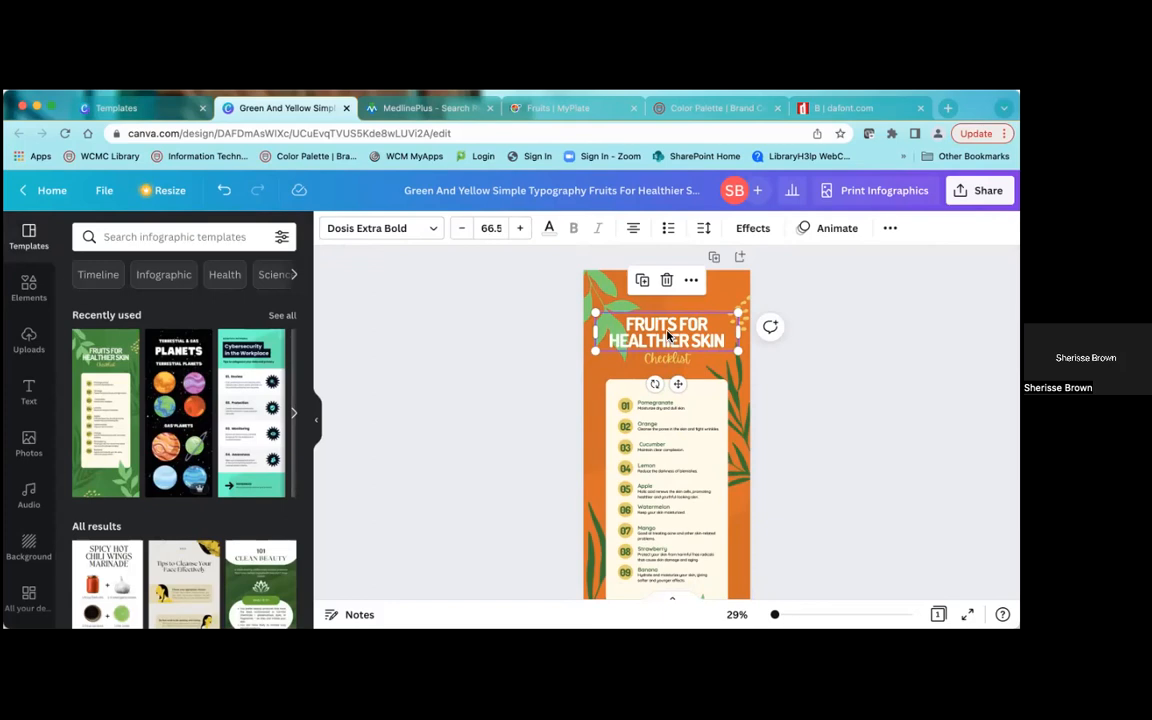
{"action": "left_click", "coordinate": [435, 230]}
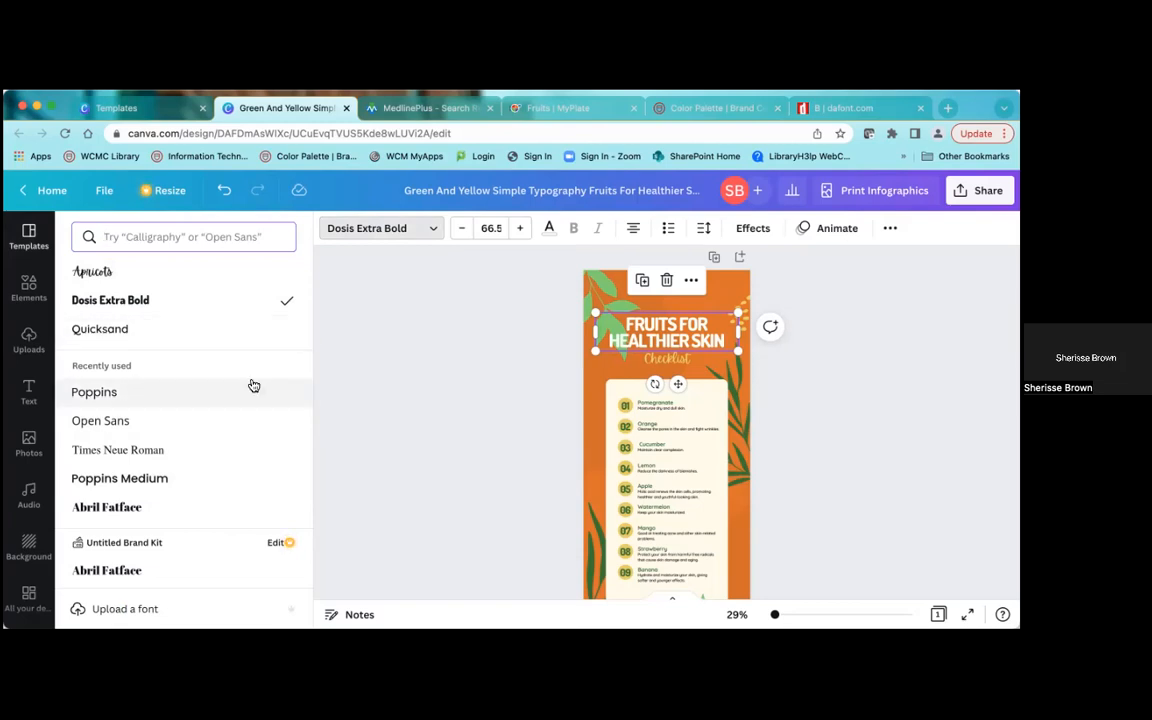
{"action": "scroll", "coordinate": [290, 453], "scroll_direction": "down", "scroll_amount": 1}
{"action": "scroll", "coordinate": [290, 453], "scroll_direction": "down", "scroll_amount": 4}
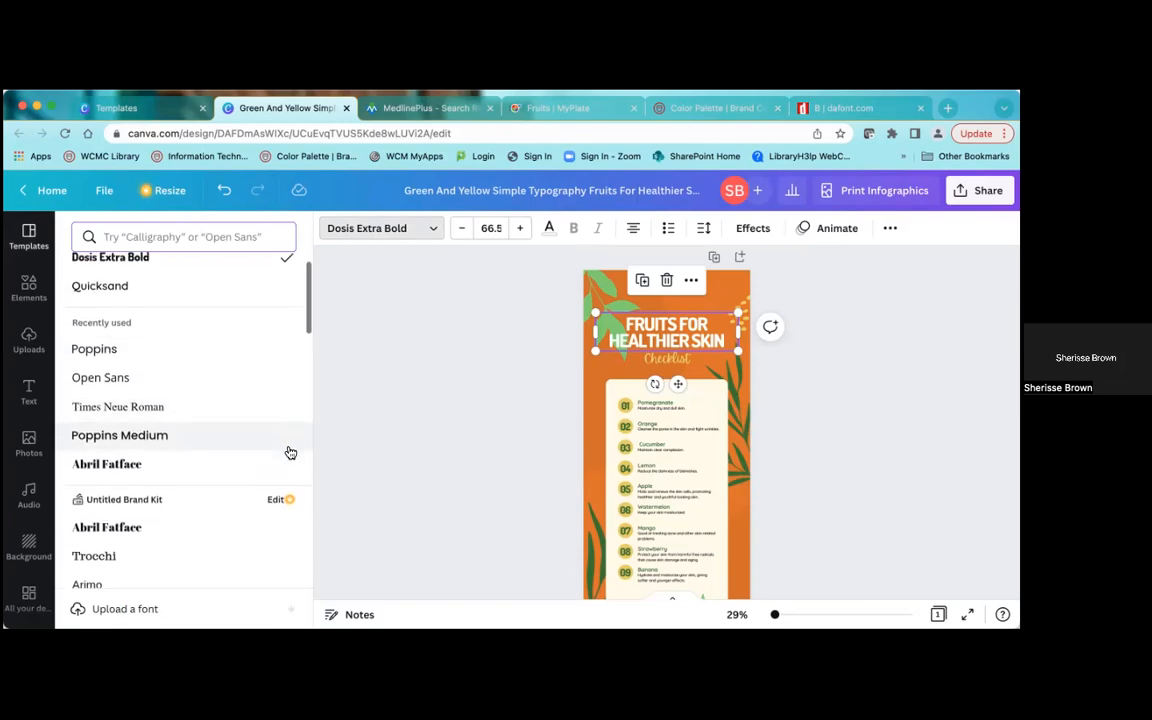
{"action": "scroll", "coordinate": [290, 453], "scroll_direction": "down", "scroll_amount": 5}
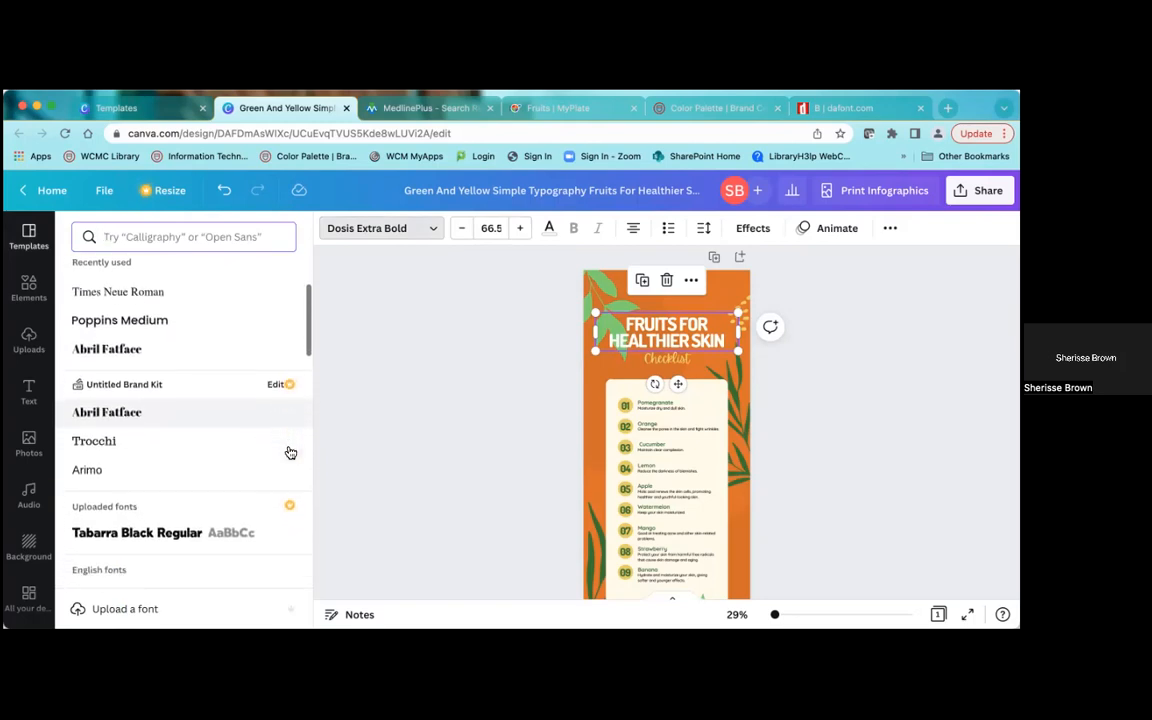
{"action": "scroll", "coordinate": [289, 451], "scroll_direction": "down", "scroll_amount": 2}
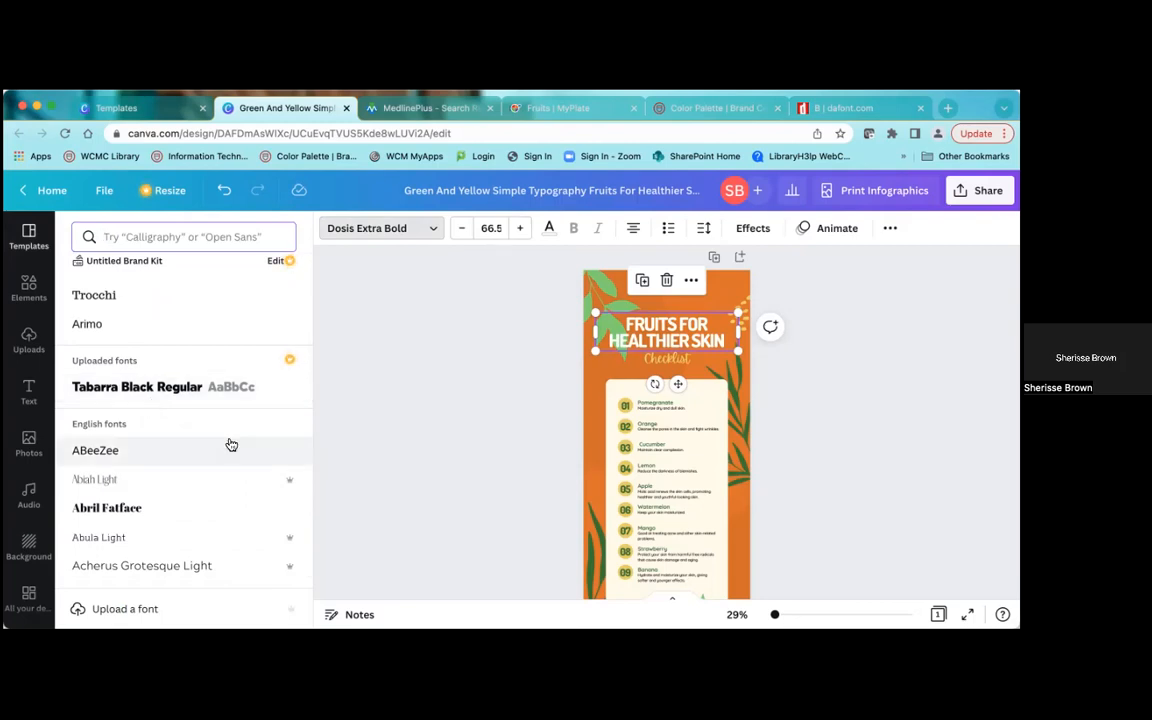
{"action": "scroll", "coordinate": [231, 444], "scroll_direction": "down", "scroll_amount": 5}
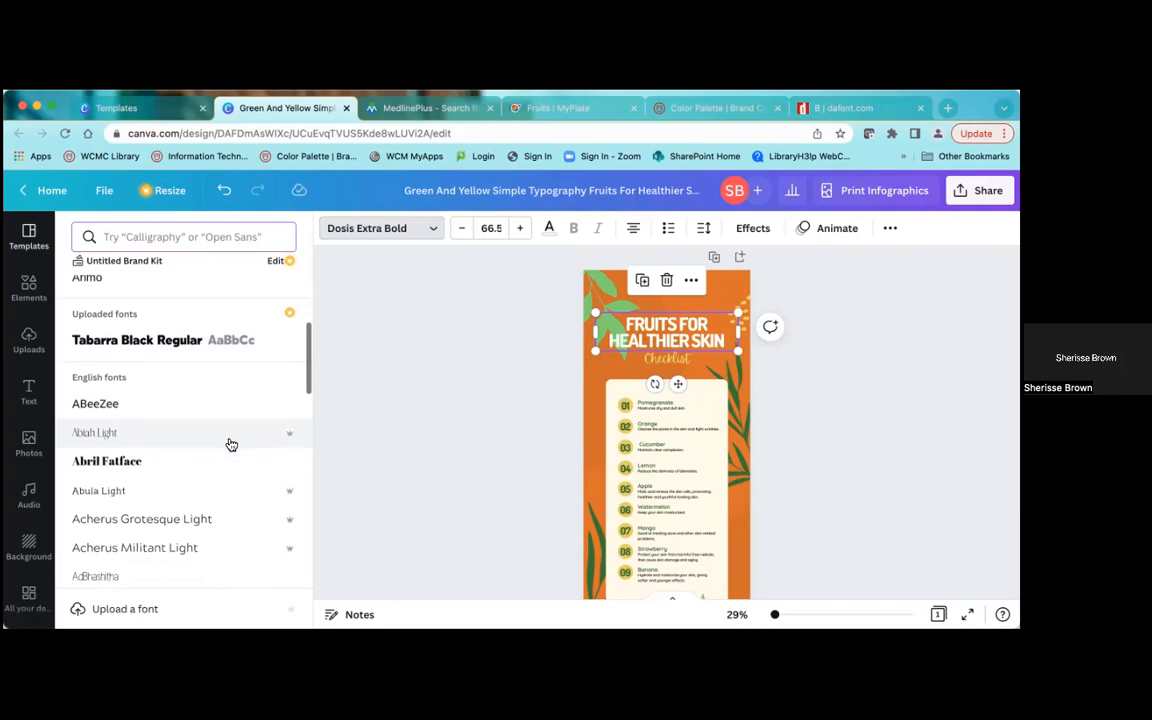
{"action": "scroll", "coordinate": [231, 444], "scroll_direction": "down", "scroll_amount": 3}
{"action": "scroll", "coordinate": [231, 444], "scroll_direction": "up", "scroll_amount": 4}
{"action": "scroll", "coordinate": [231, 444], "scroll_direction": "down", "scroll_amount": 1}
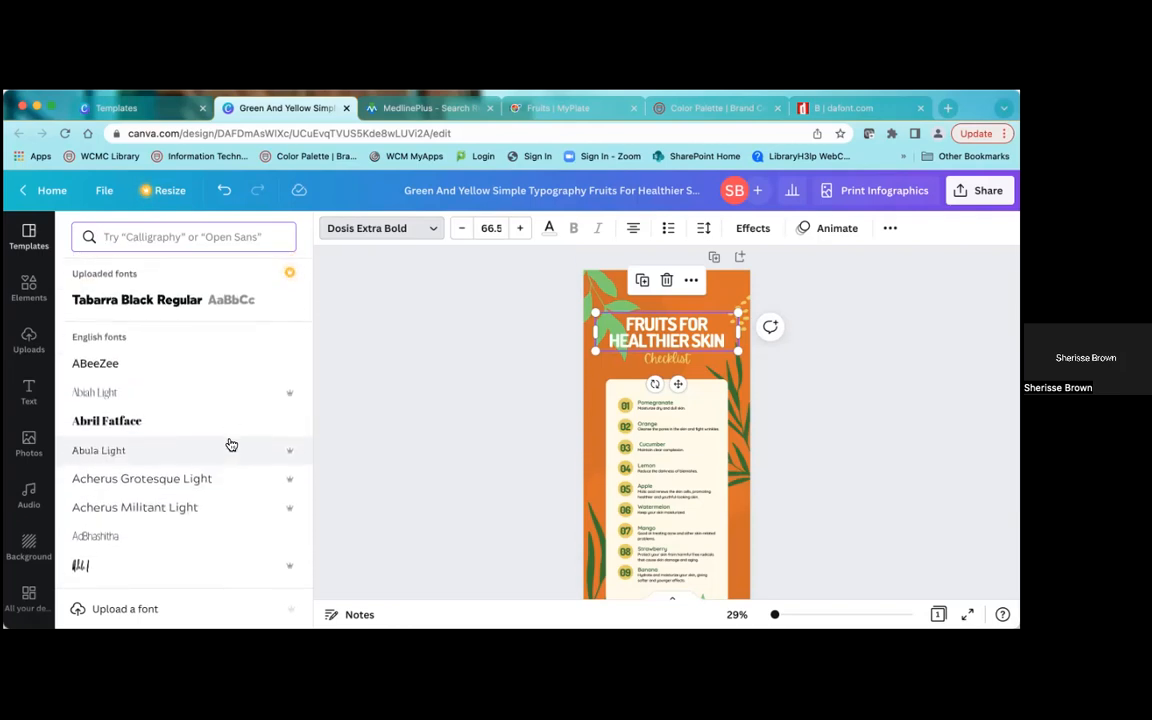
{"action": "scroll", "coordinate": [231, 444], "scroll_direction": "down", "scroll_amount": 3}
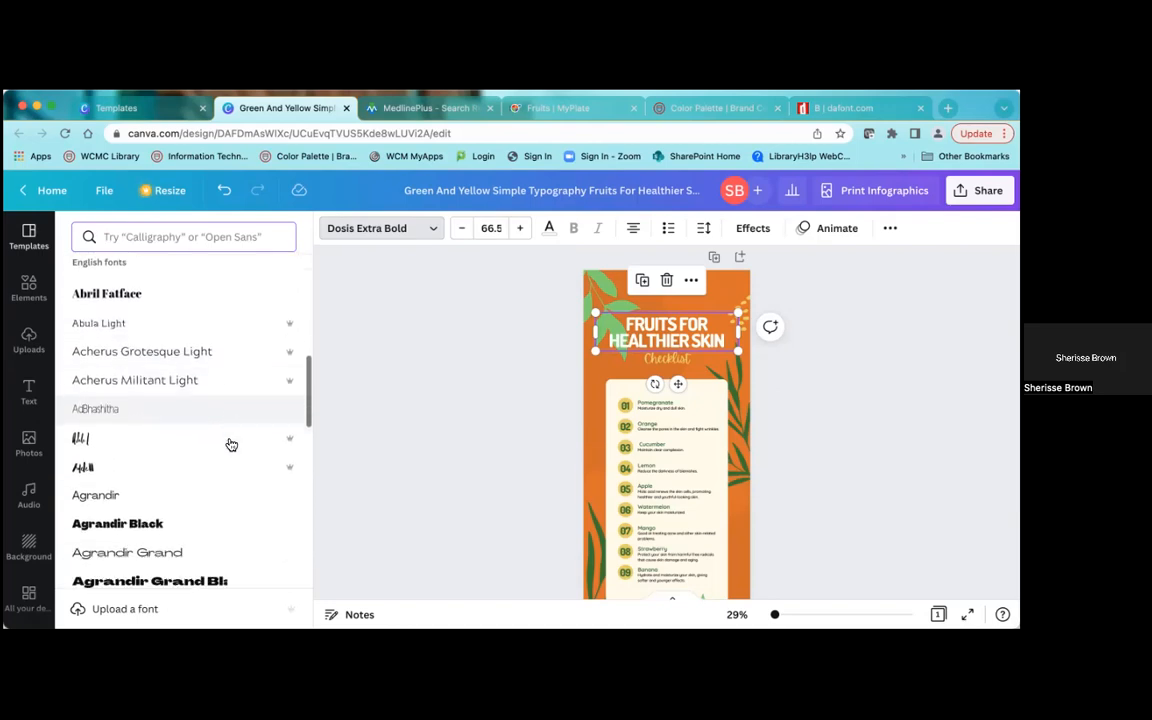
{"action": "scroll", "coordinate": [231, 444], "scroll_direction": "up", "scroll_amount": 2}
{"action": "scroll", "coordinate": [231, 444], "scroll_direction": "up", "scroll_amount": 5}
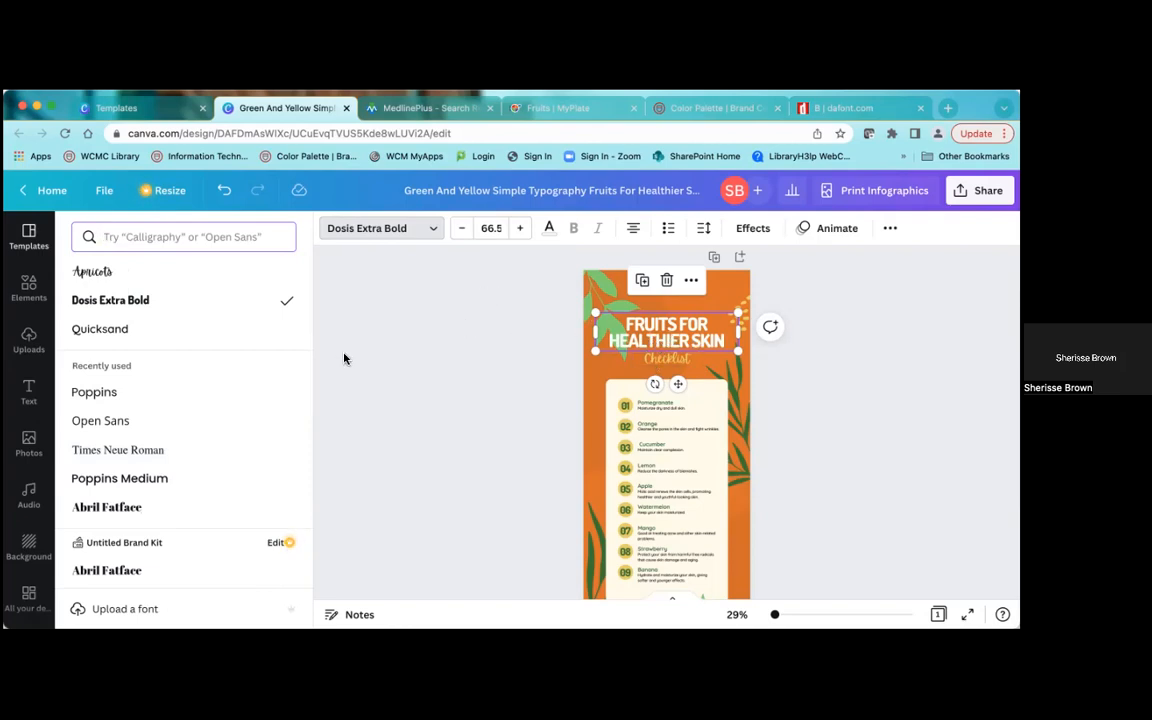
{"action": "left_click", "coordinate": [119, 394]}
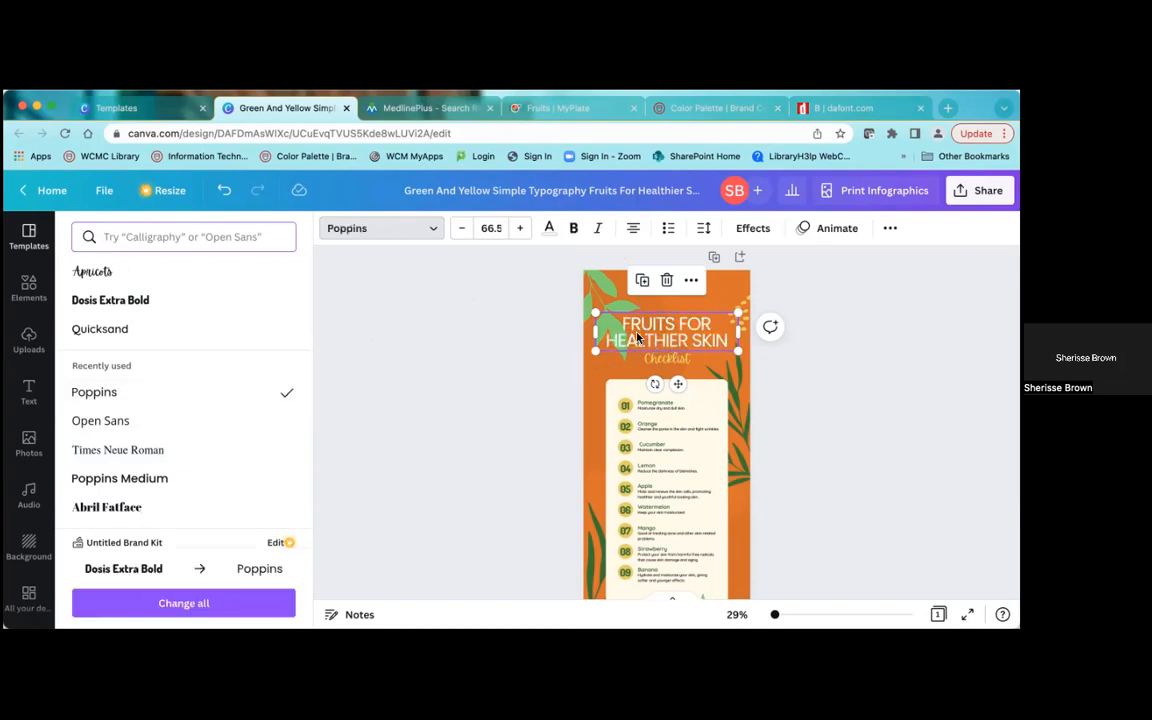
- Adjust the heading's font size up and down, settling on 72.5
{"action": "left_click", "coordinate": [520, 229]}
{"action": "left_click", "coordinate": [520, 229]}
{"action": "left_click", "coordinate": [520, 229]}
{"action": "left_click", "coordinate": [520, 229]}
{"action": "left_click", "coordinate": [520, 229]}
{"action": "left_click", "coordinate": [520, 229]}
{"action": "left_click", "coordinate": [520, 229]}
{"action": "left_click", "coordinate": [520, 229]}
{"action": "left_click", "coordinate": [520, 229]}
{"action": "left_click", "coordinate": [465, 232]}
{"action": "left_click", "coordinate": [465, 232]}
{"action": "left_click", "coordinate": [465, 232]}
{"action": "left_click", "coordinate": [465, 232]}
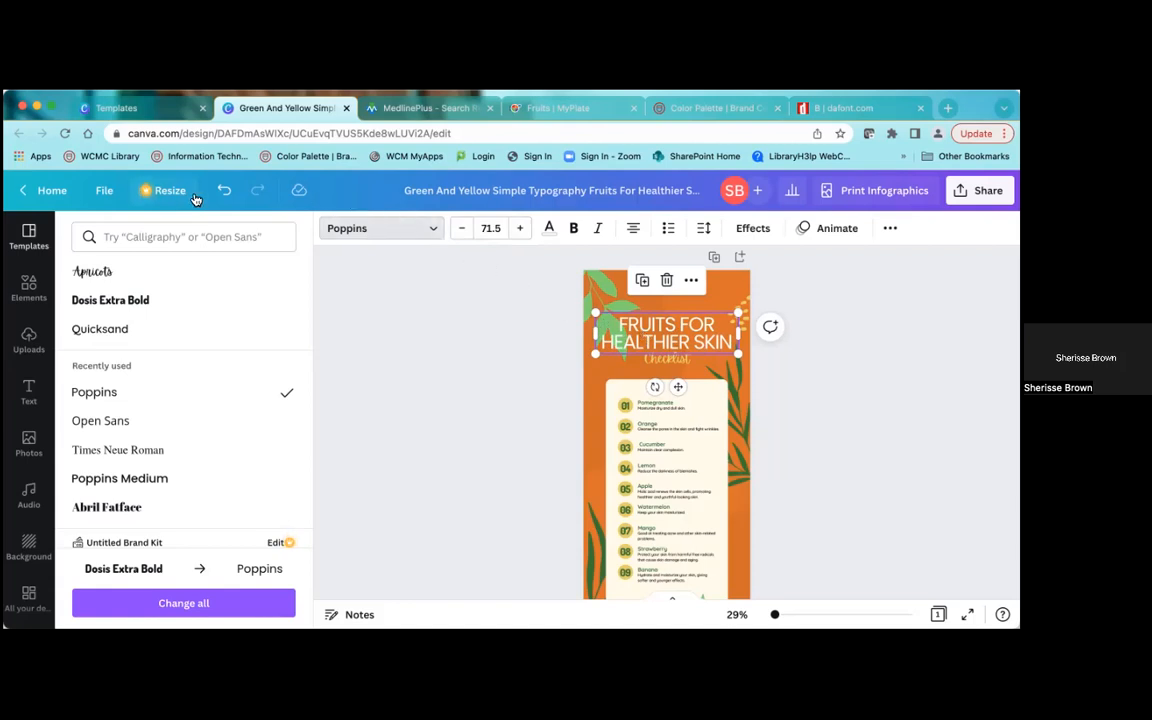
{"action": "left_click", "coordinate": [225, 192]}
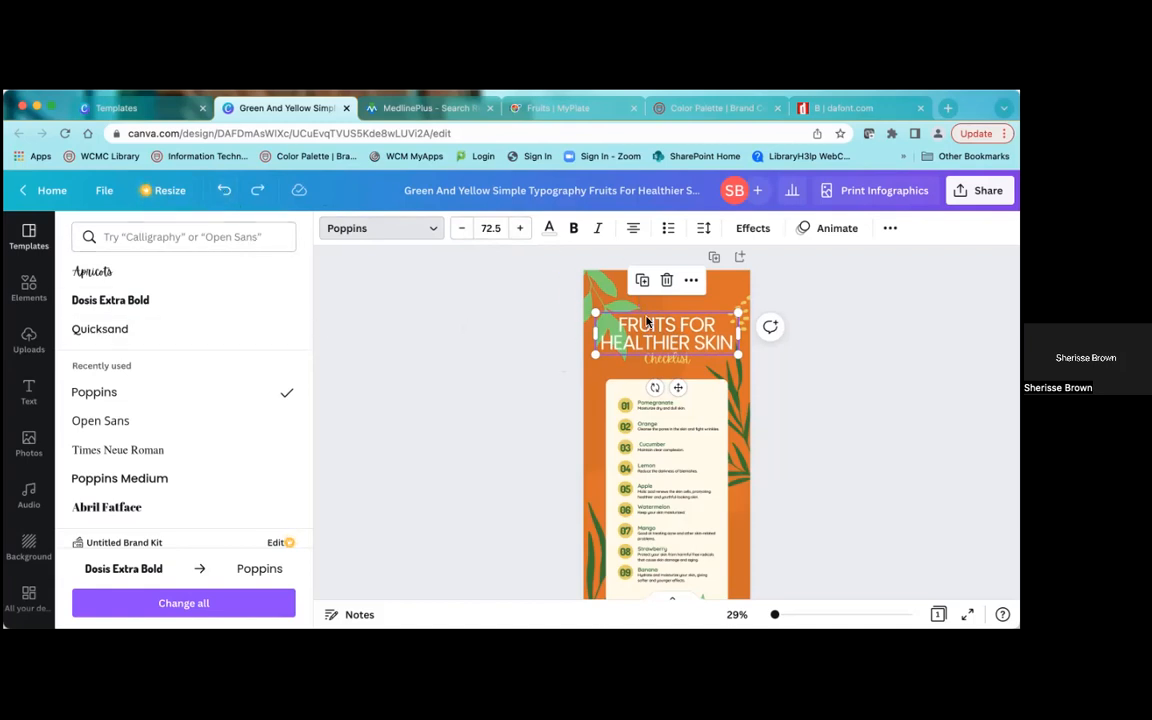
- Color the "Fruits for Healthier Skin" heading black using the WCM Brand palette
{"action": "left_click", "coordinate": [550, 230]}
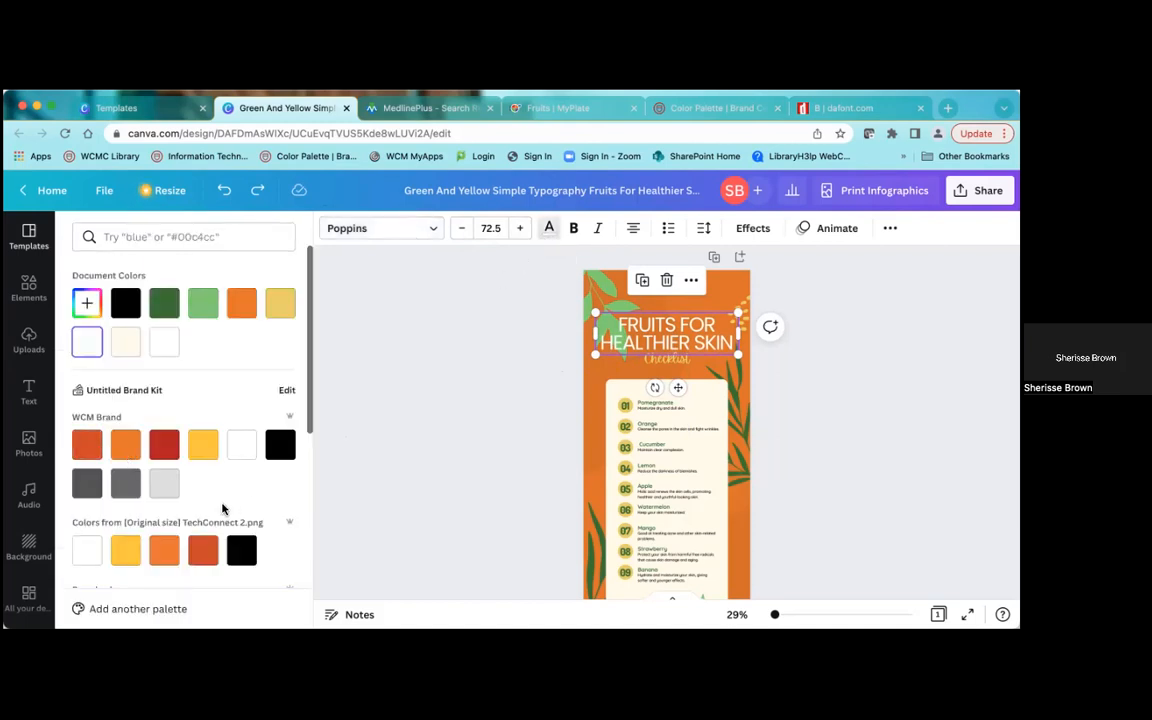
{"action": "scroll", "coordinate": [307, 430], "scroll_direction": "down", "scroll_amount": 1}
{"action": "mouse_move", "coordinate": [307, 430]}
{"action": "left_mouse_down"}
{"action": "mouse_move", "coordinate": [307, 592]}
{"action": "mouse_move", "coordinate": [294, 422]}
{"action": "left_mouse_up"}
{"action": "left_click", "coordinate": [283, 451]}
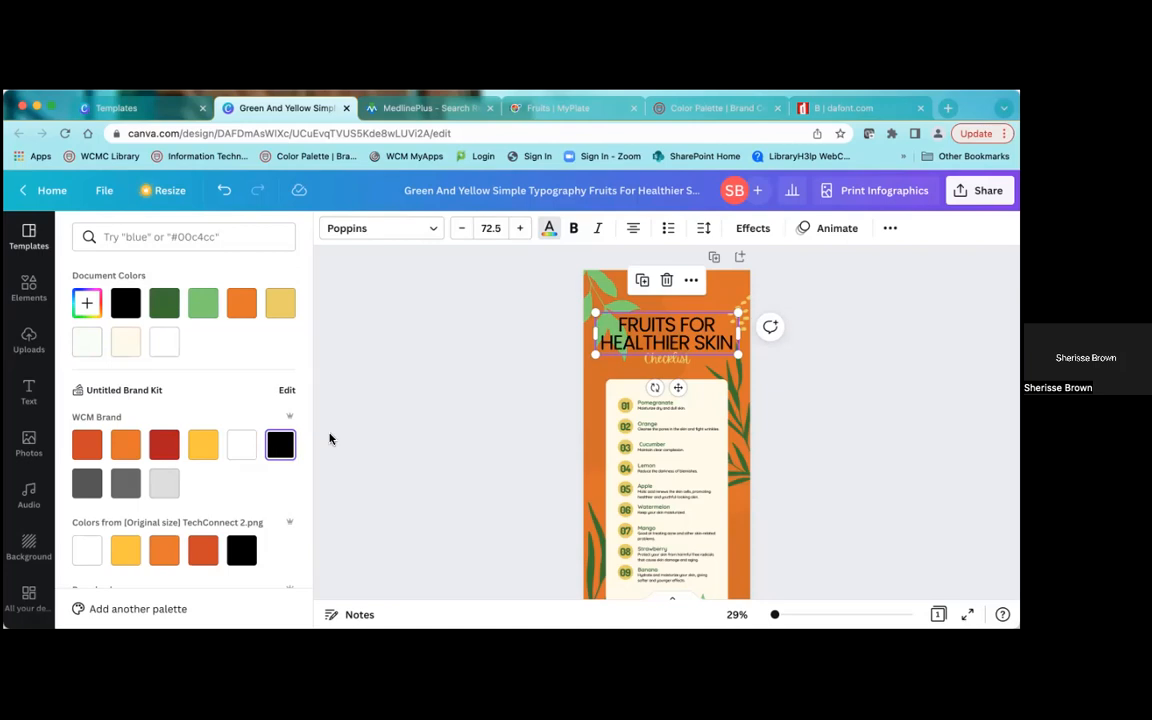
- Try bold and italic formatting on the heading, turning each one off again
{"action": "left_click", "coordinate": [576, 229]}
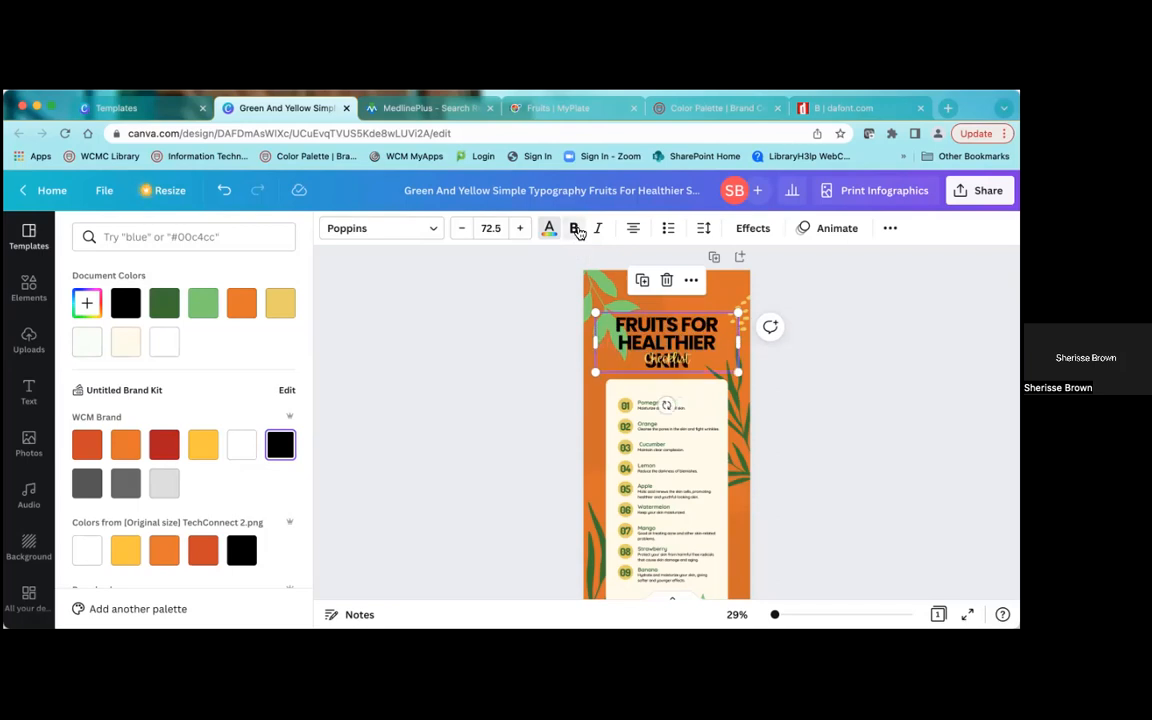
{"action": "left_click", "coordinate": [576, 229]}
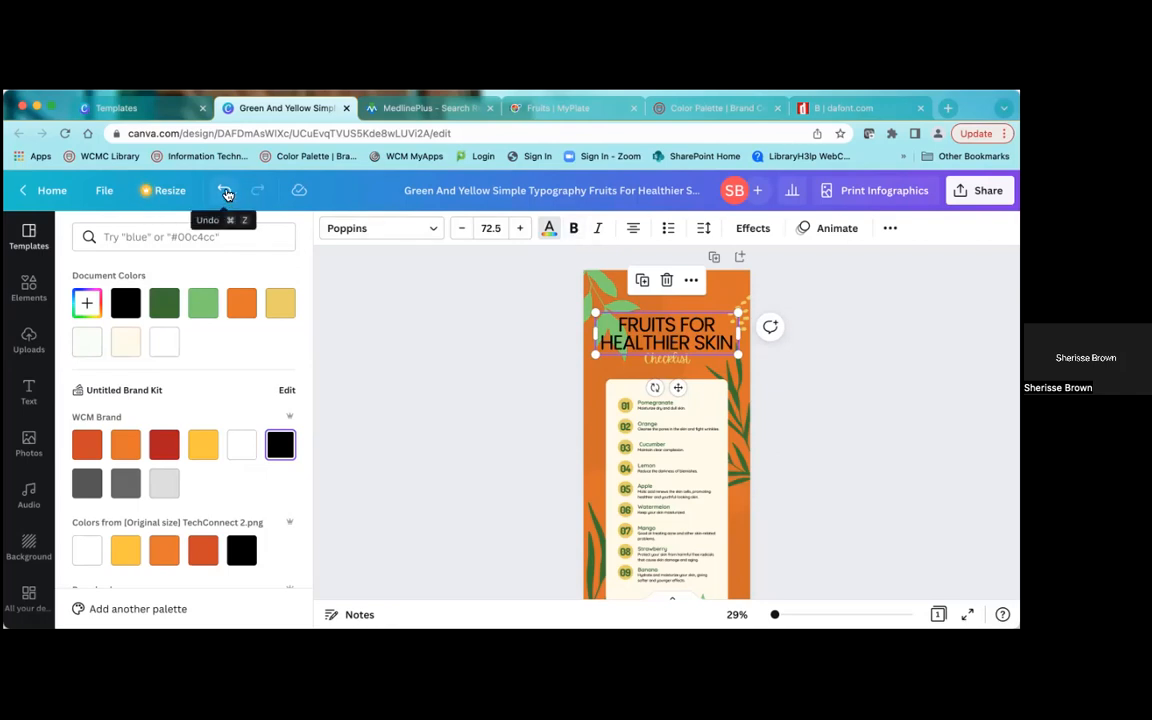
{"action": "left_click", "coordinate": [599, 230]}
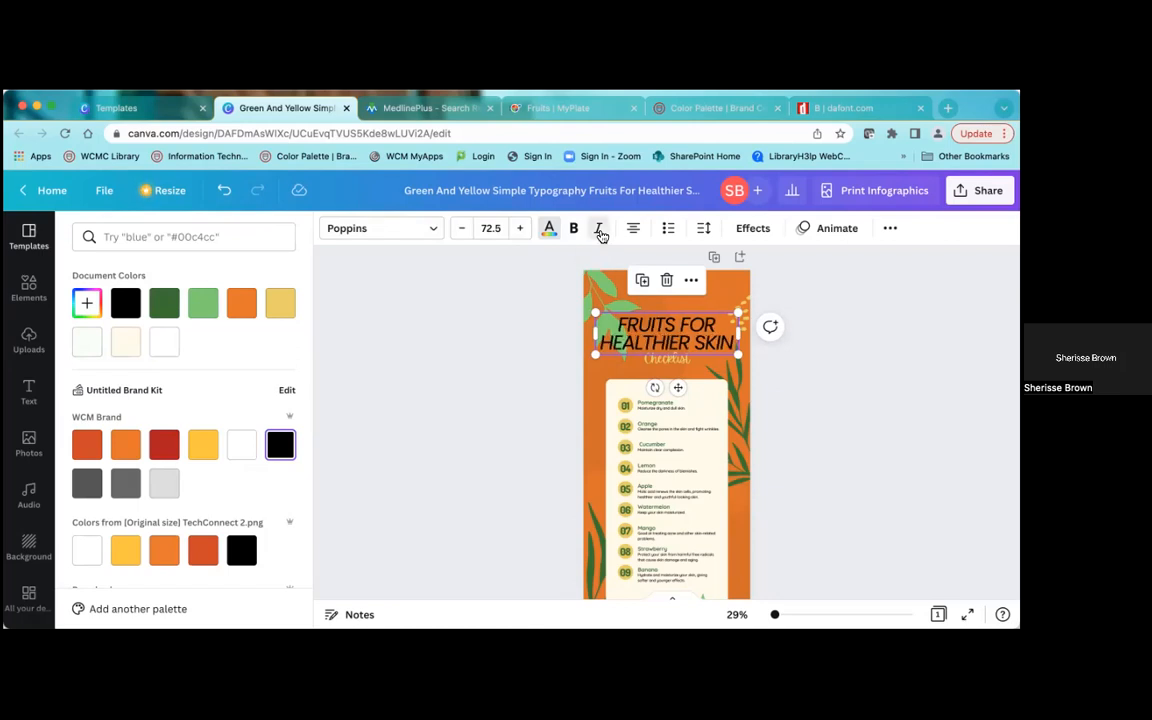
{"action": "left_click", "coordinate": [599, 231]}
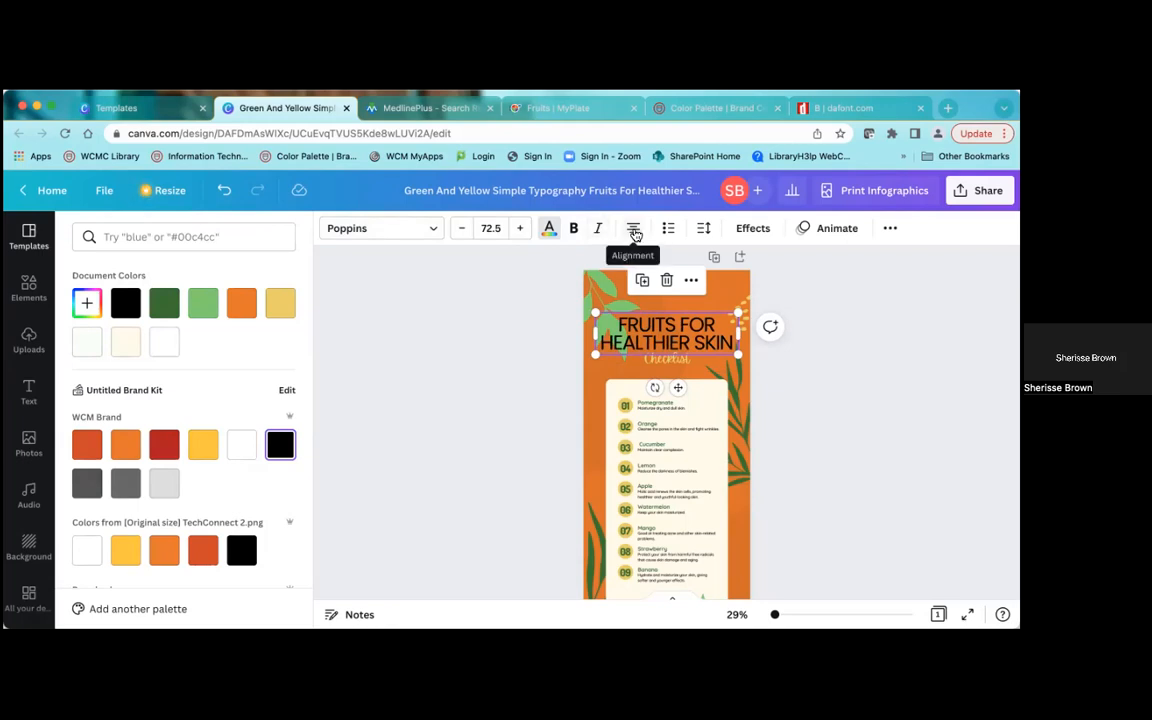
- Cycle the heading's text alignment through the available options, including left and justified, and back to centered
{"action": "left_click", "coordinate": [634, 231]}
{"action": "left_click", "coordinate": [634, 231]}
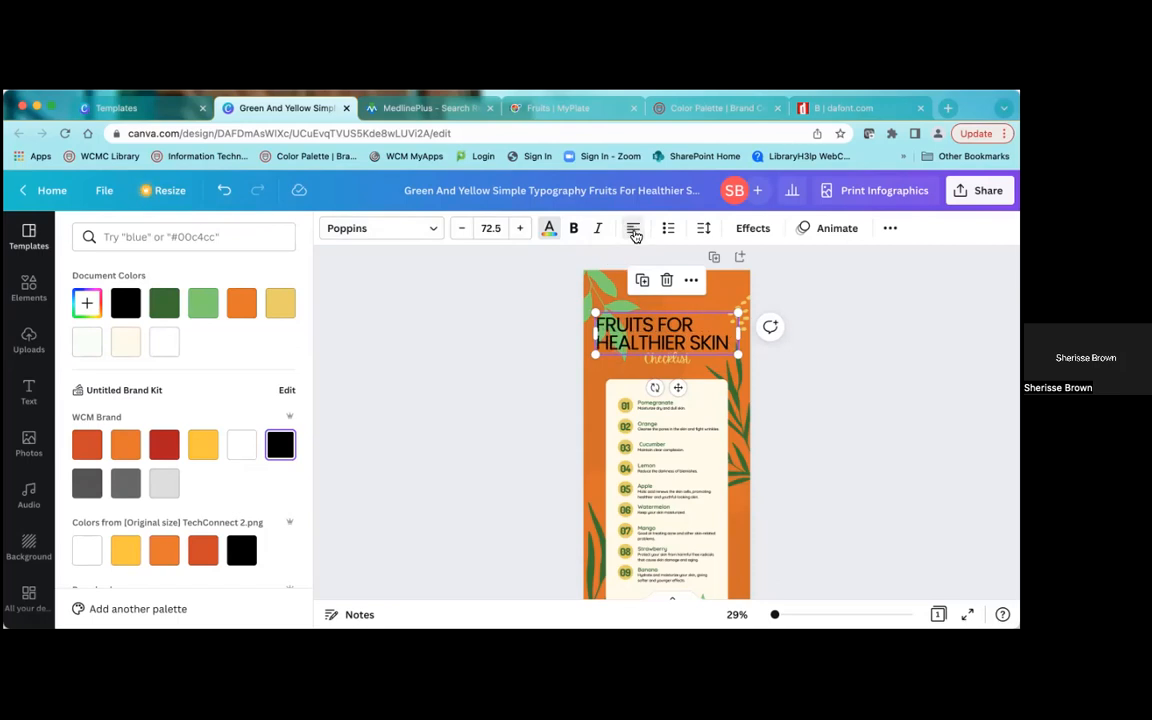
{"action": "left_click", "coordinate": [634, 231]}
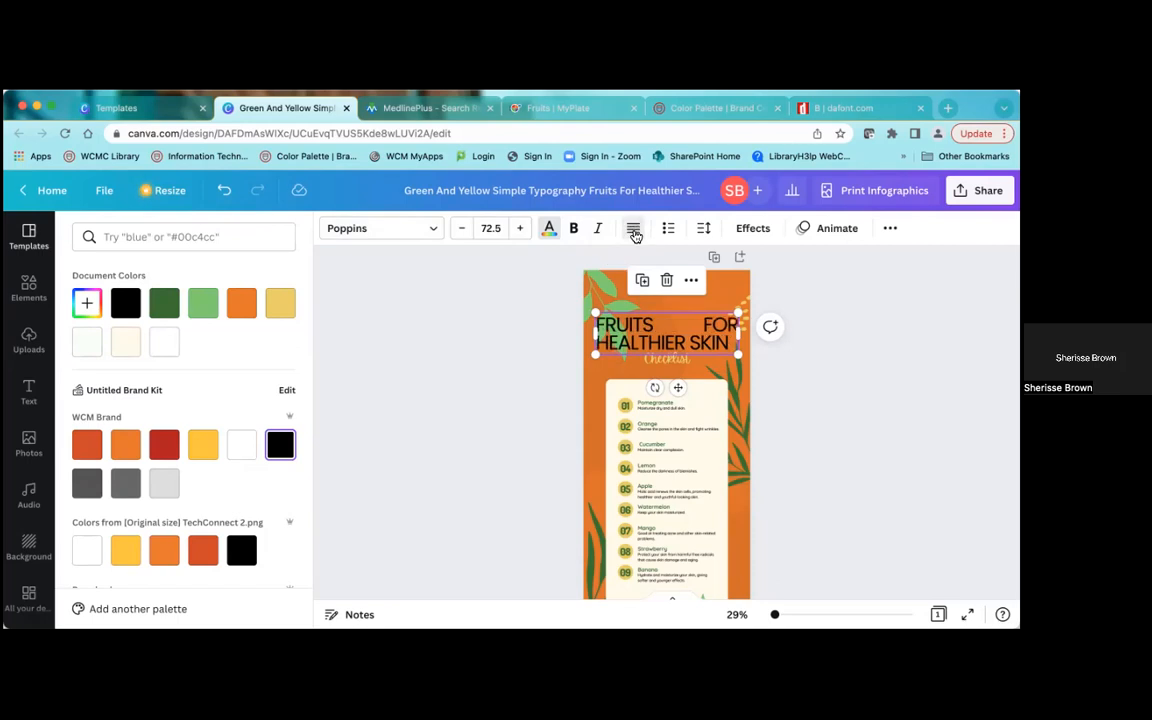
{"action": "left_click", "coordinate": [634, 231]}
{"action": "left_click", "coordinate": [634, 233]}
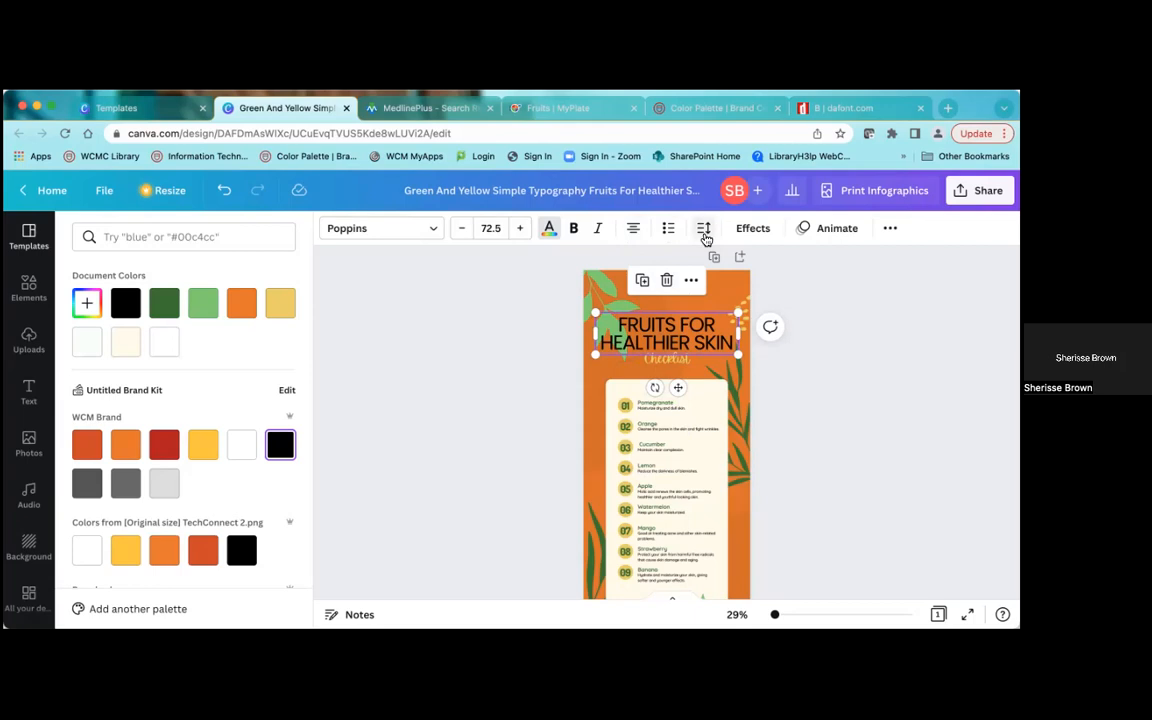
- View the heading's letter spacing, line spacing and text box anchor settings, then close them
{"action": "left_click", "coordinate": [703, 229]}
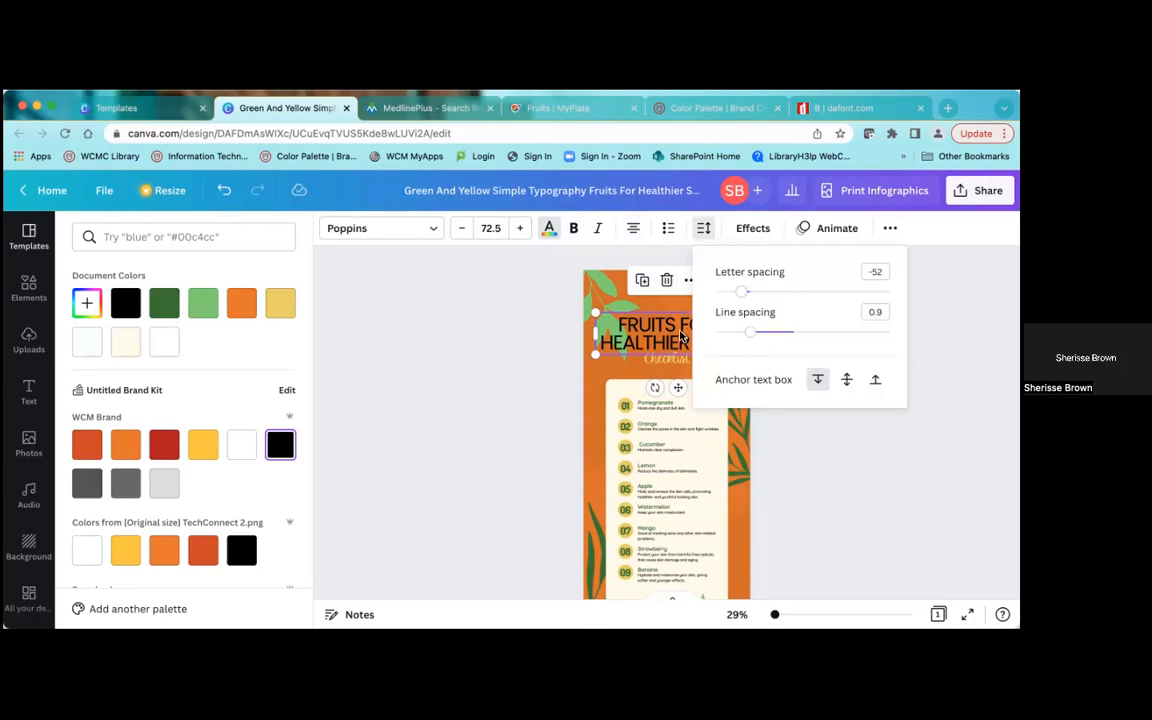
{"action": "left_click", "coordinate": [679, 331]}
{"action": "left_click", "coordinate": [691, 334]}
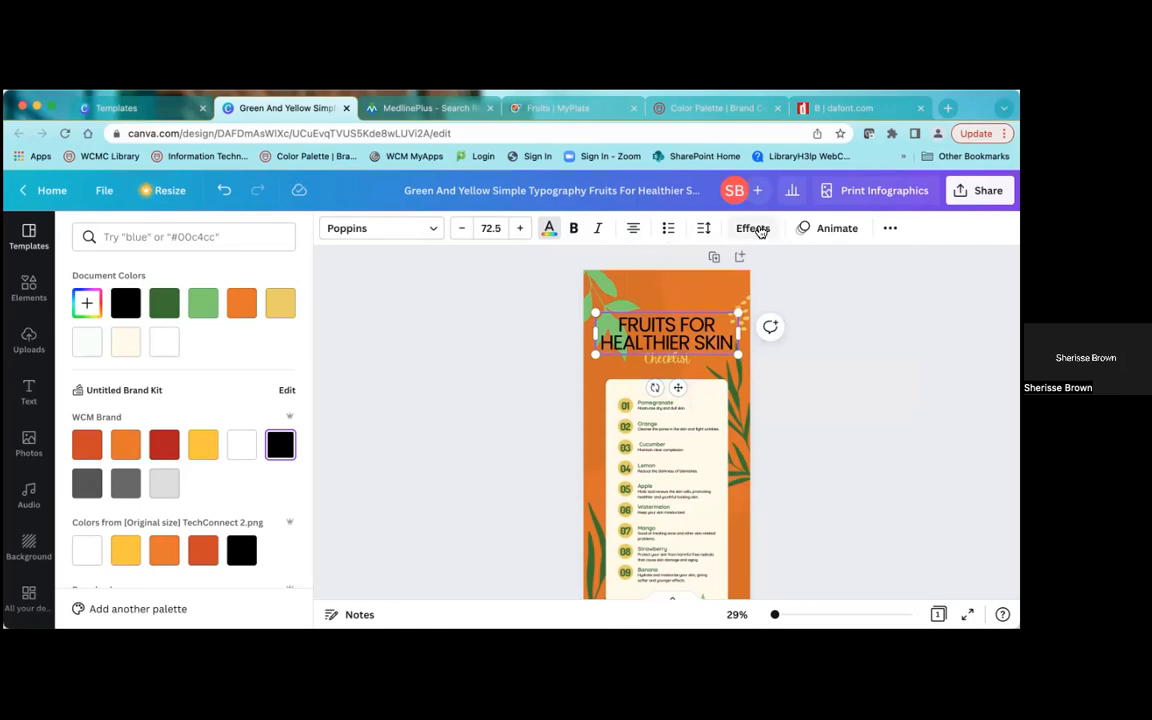
- Try the Shadow and Lift text effects on the heading, then set its effect style back to None
{"action": "left_click", "coordinate": [756, 230]}
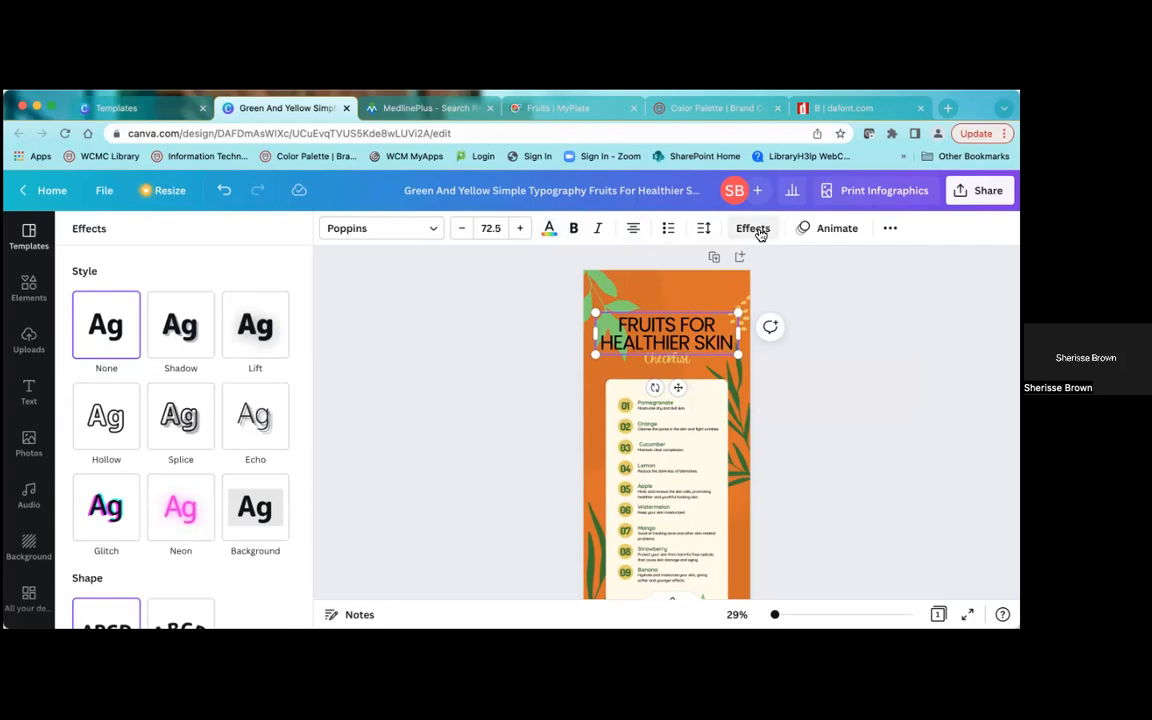
{"action": "left_click", "coordinate": [186, 351]}
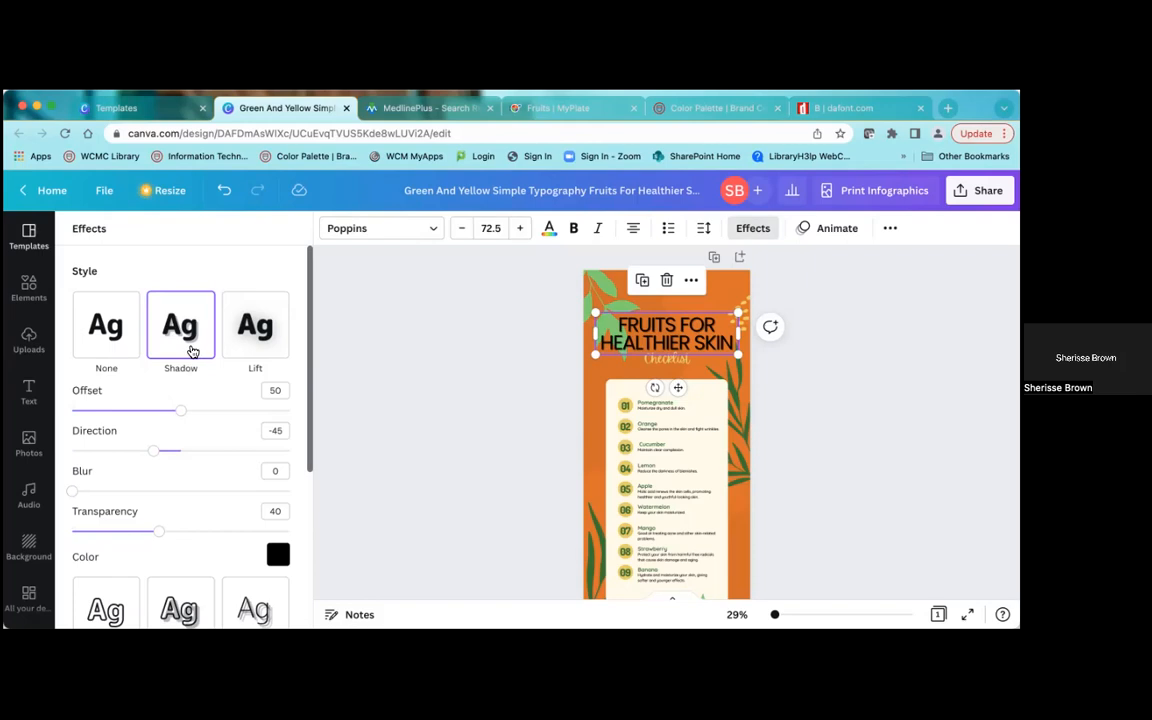
{"action": "left_click", "coordinate": [264, 342]}
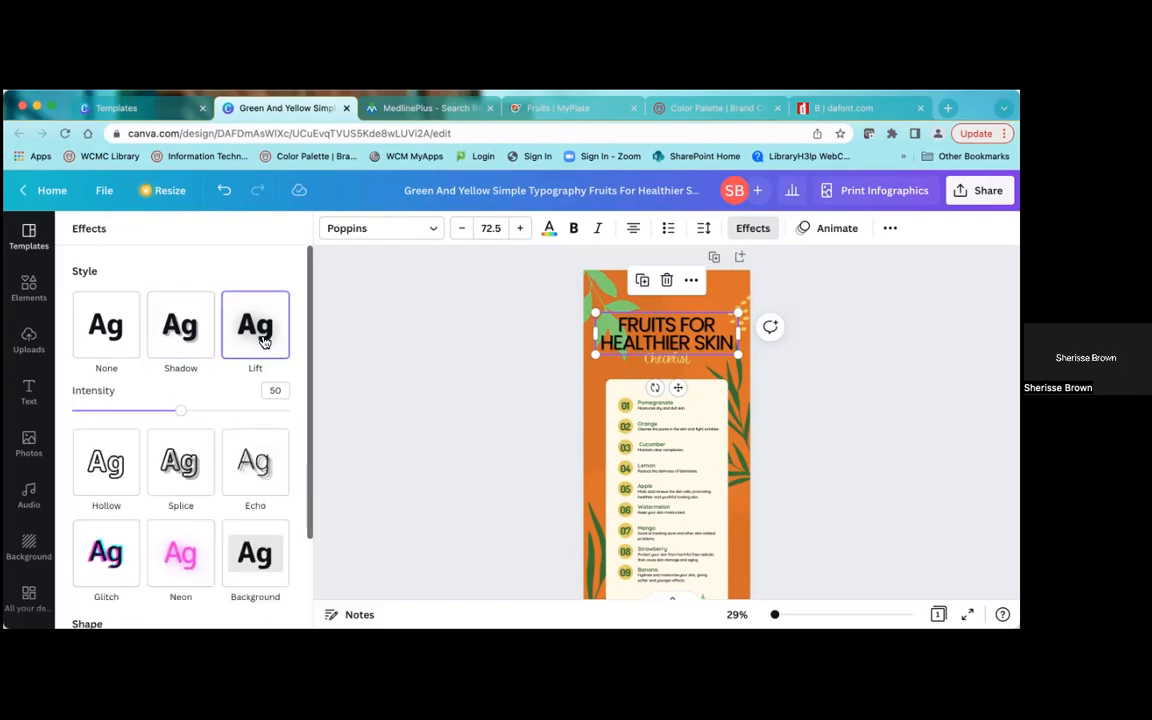
{"action": "left_click", "coordinate": [111, 342]}
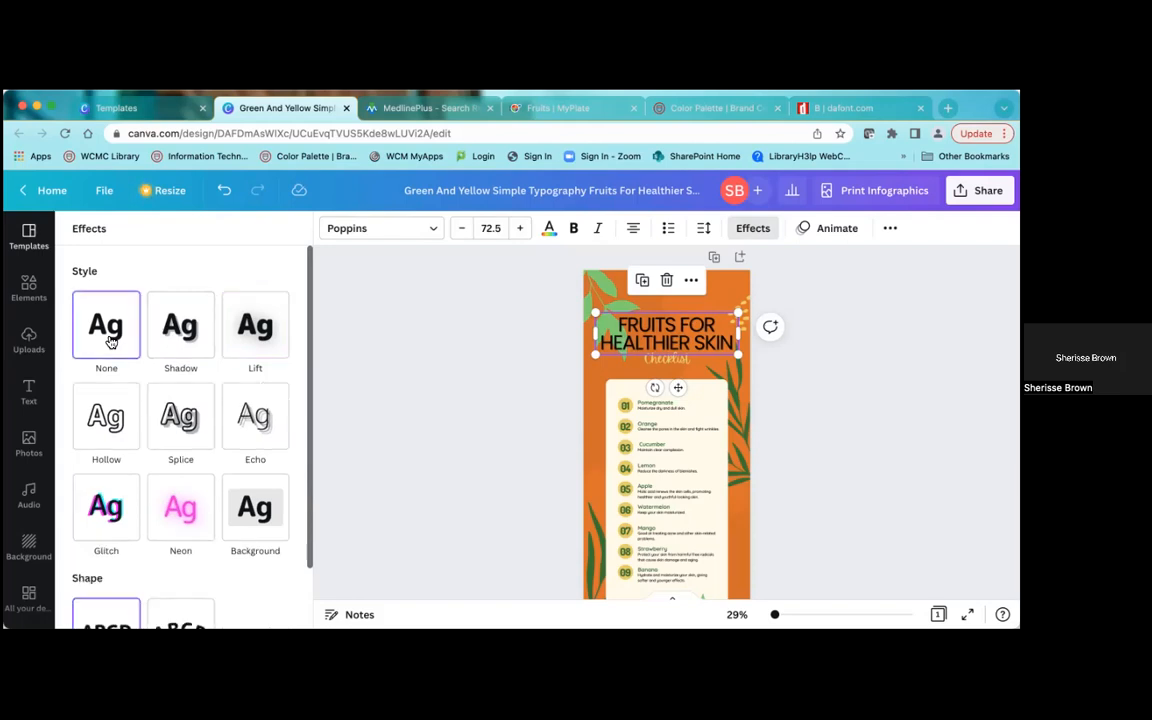
- Look through the text animation styles available for the heading and open its additional formatting options
{"action": "left_click", "coordinate": [836, 233]}
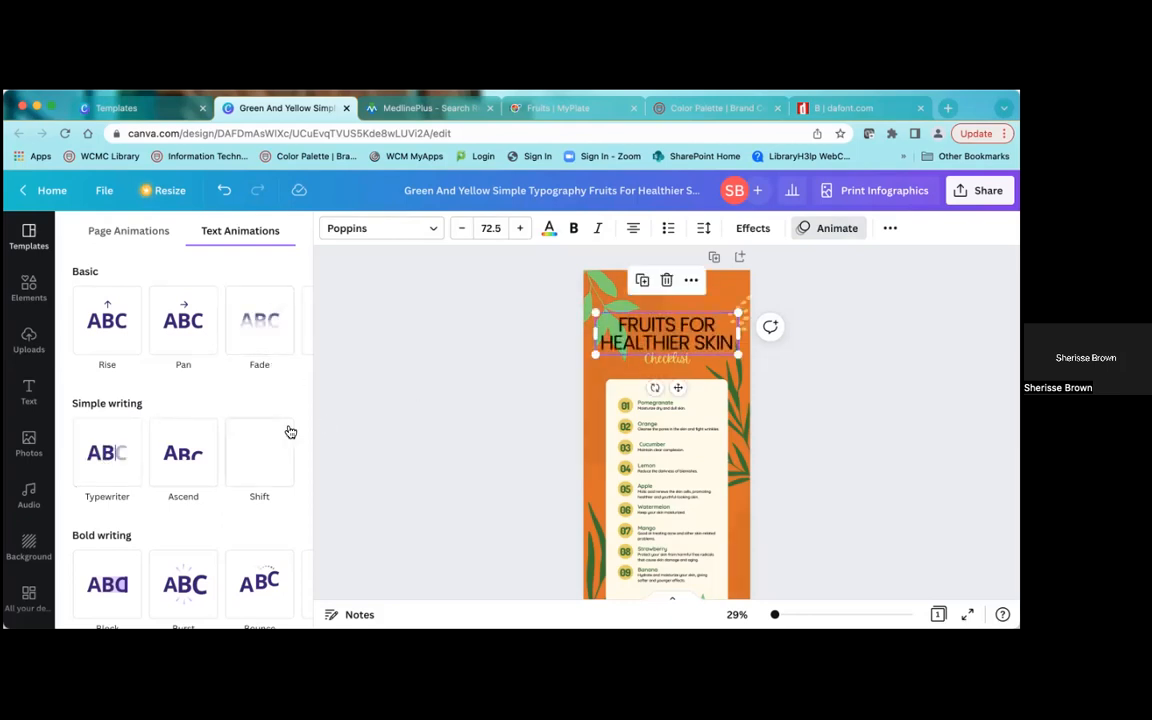
{"action": "scroll", "coordinate": [298, 410], "scroll_direction": "down", "scroll_amount": 5}
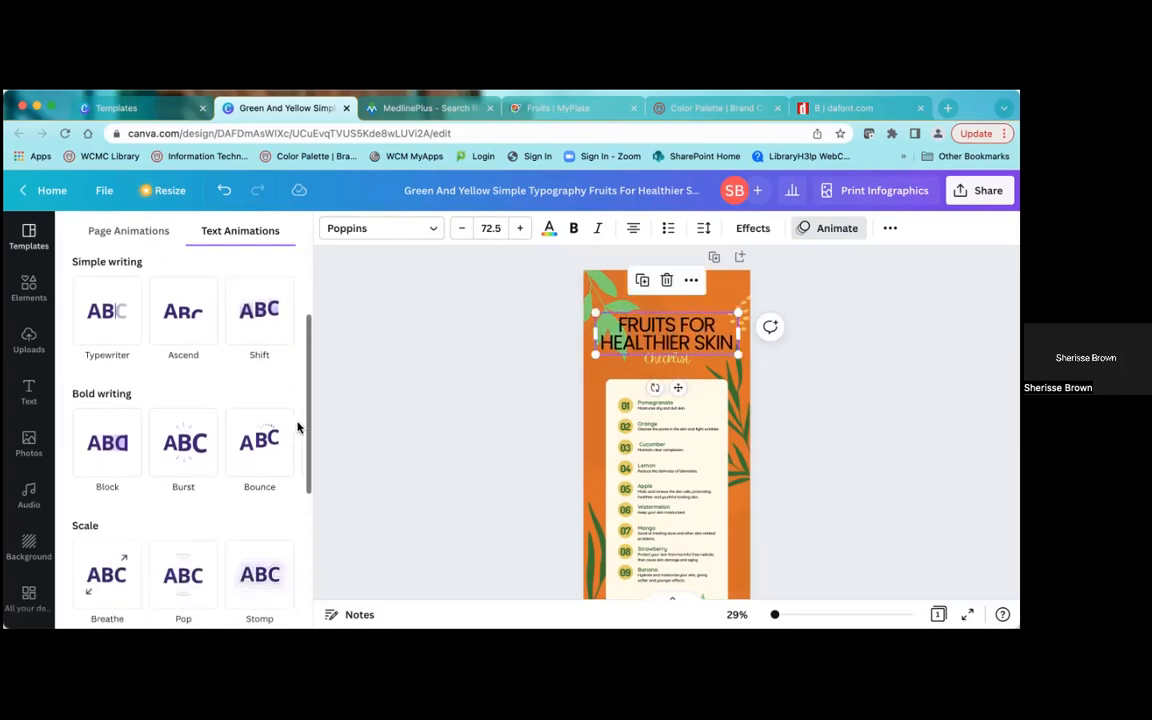
{"action": "scroll", "coordinate": [298, 428], "scroll_direction": "down", "scroll_amount": 2}
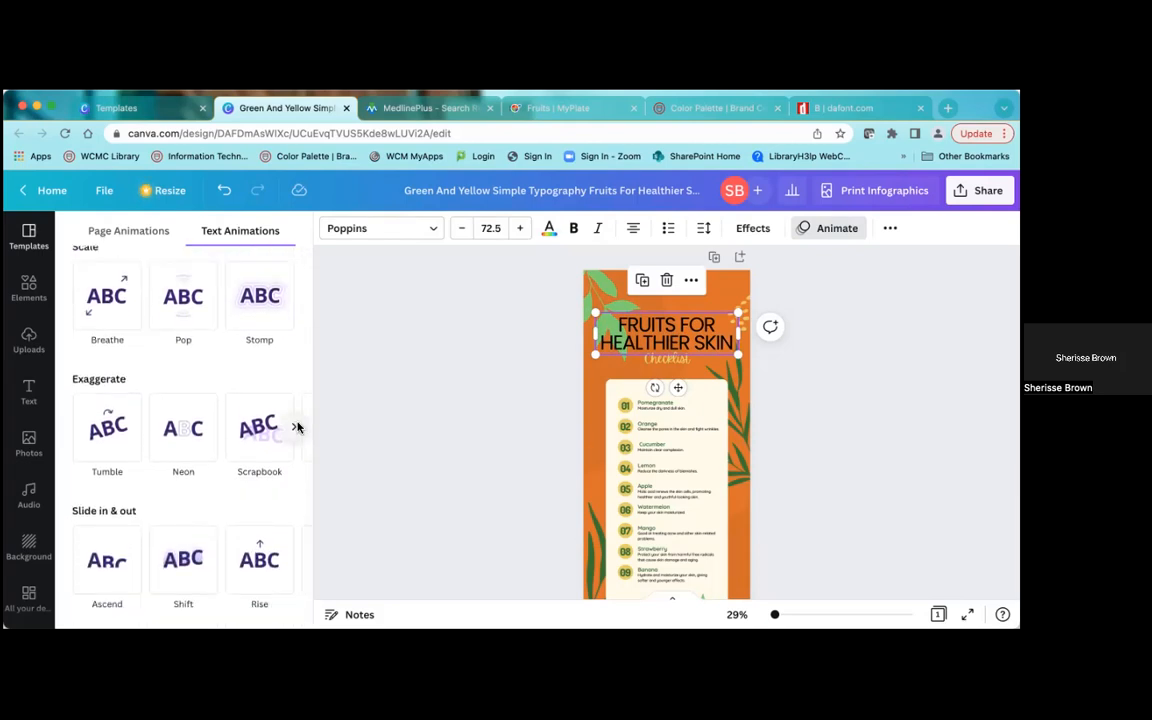
{"action": "scroll", "coordinate": [298, 296], "scroll_direction": "up", "scroll_amount": 8}
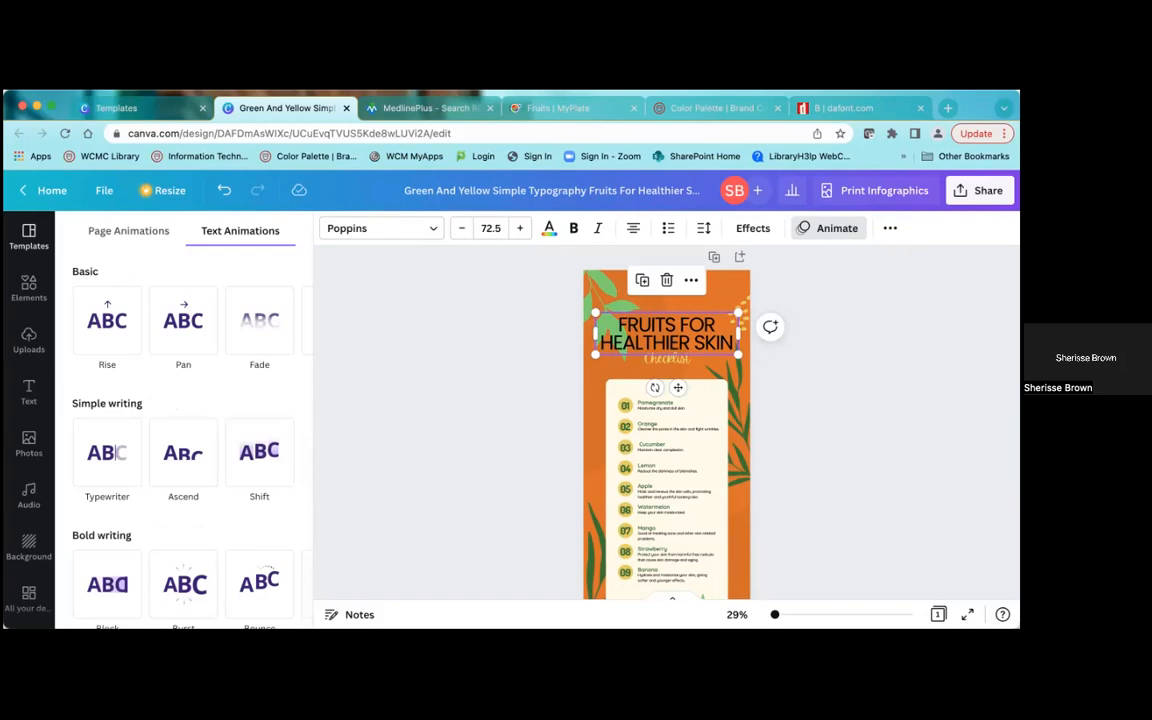
{"action": "left_click", "coordinate": [891, 233]}
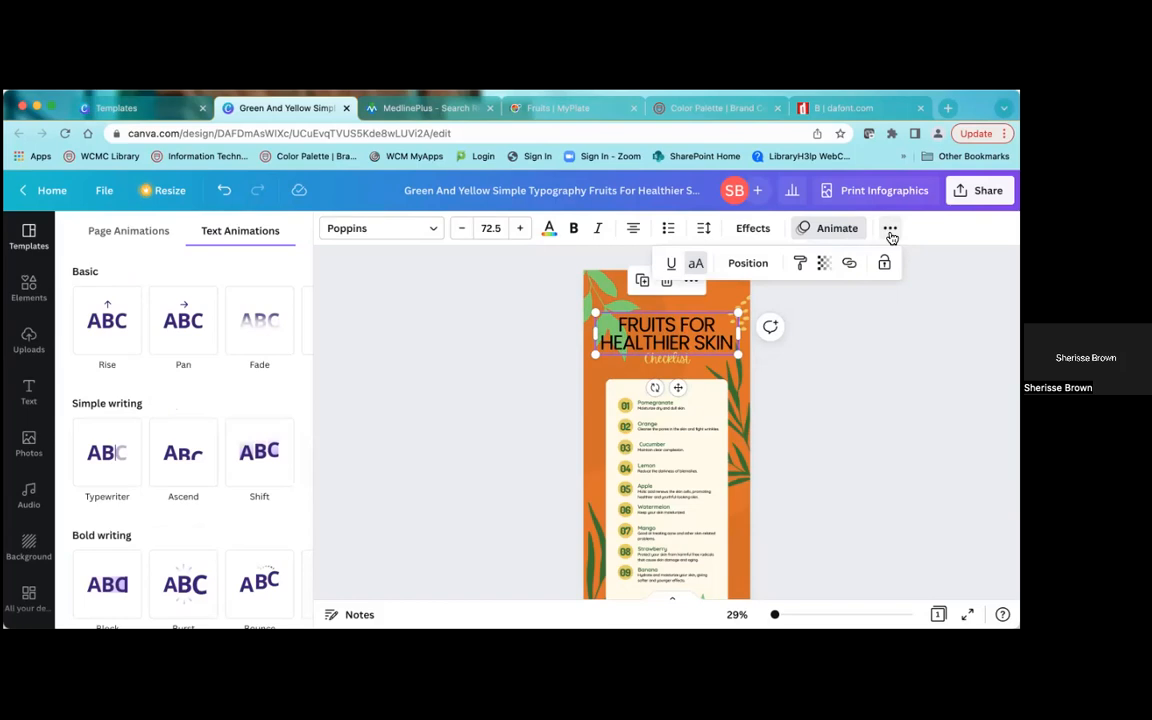
- Try underline on the heading and remove it, and switch its uppercase formatting off and back on
{"action": "left_click", "coordinate": [671, 264]}
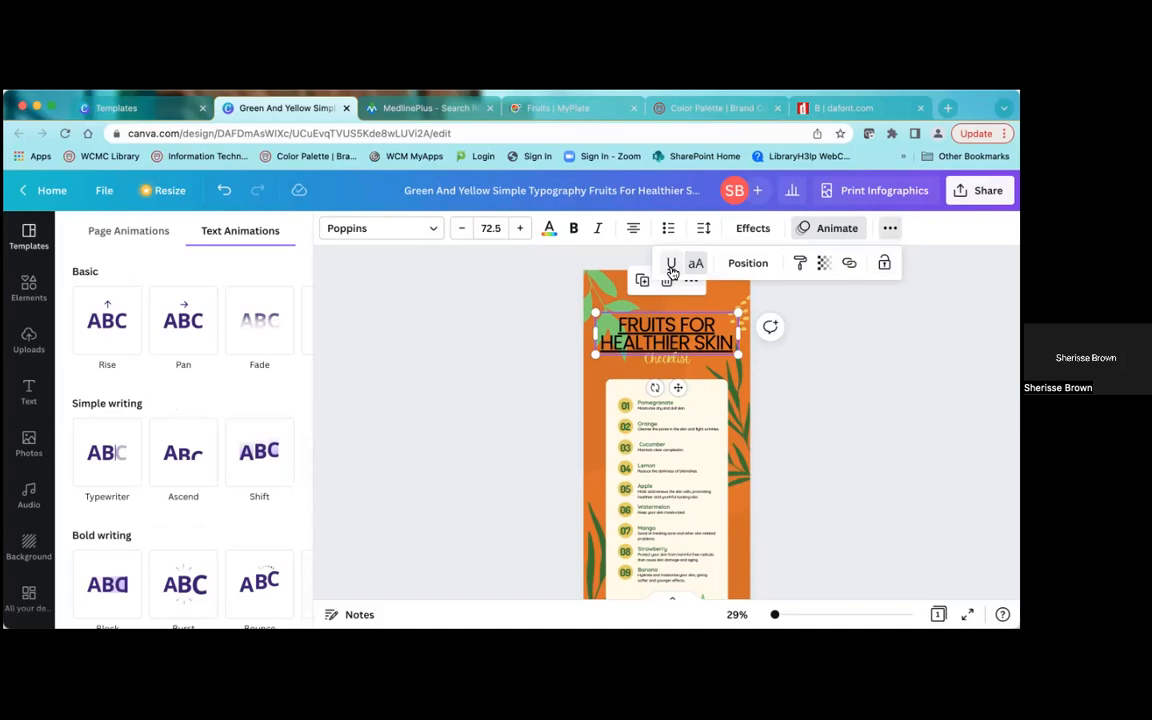
{"action": "left_click", "coordinate": [671, 265]}
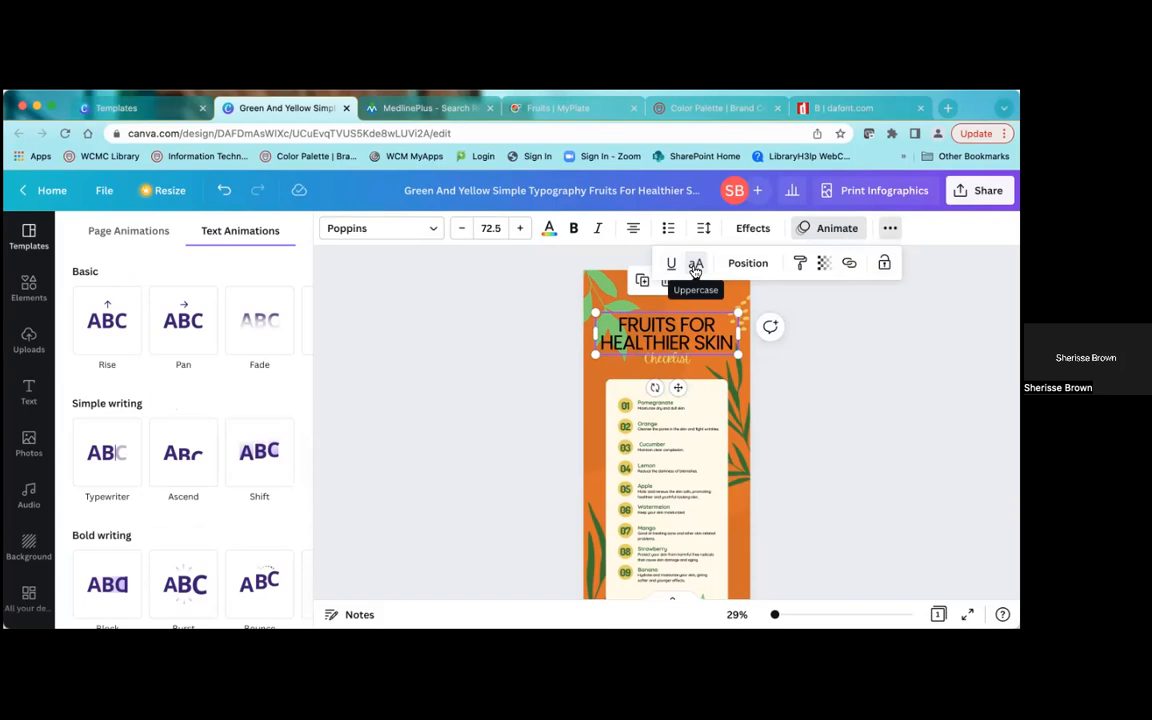
{"action": "left_click", "coordinate": [695, 265]}
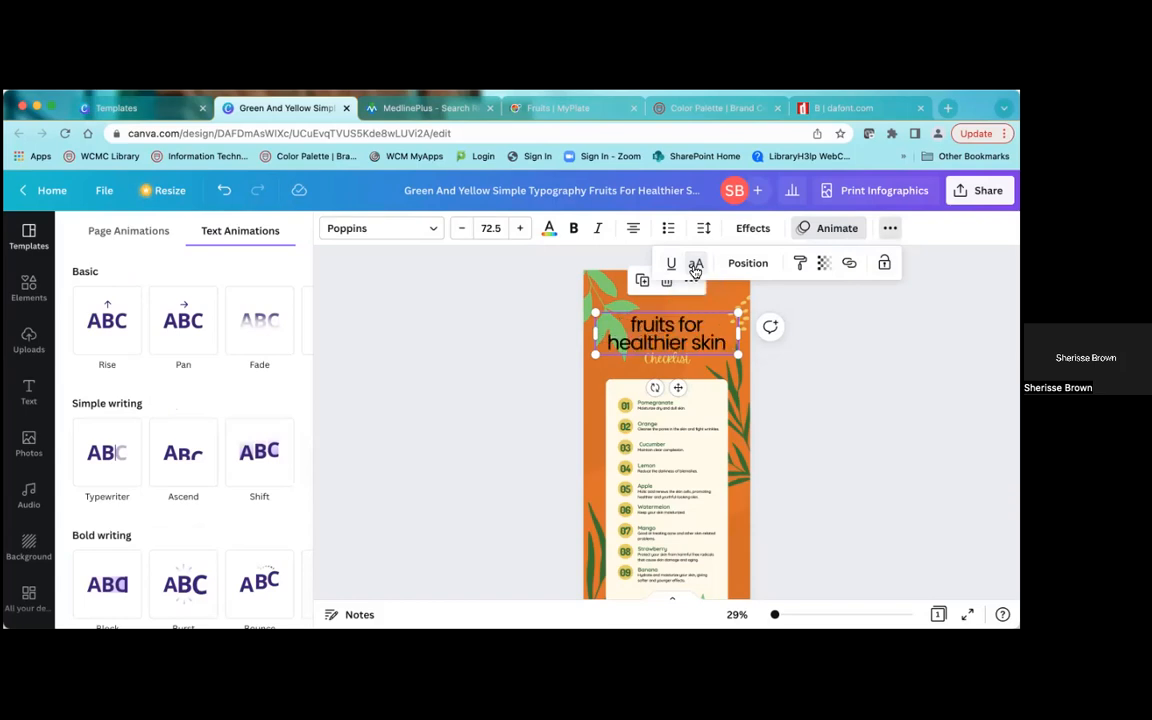
{"action": "left_click", "coordinate": [695, 265]}
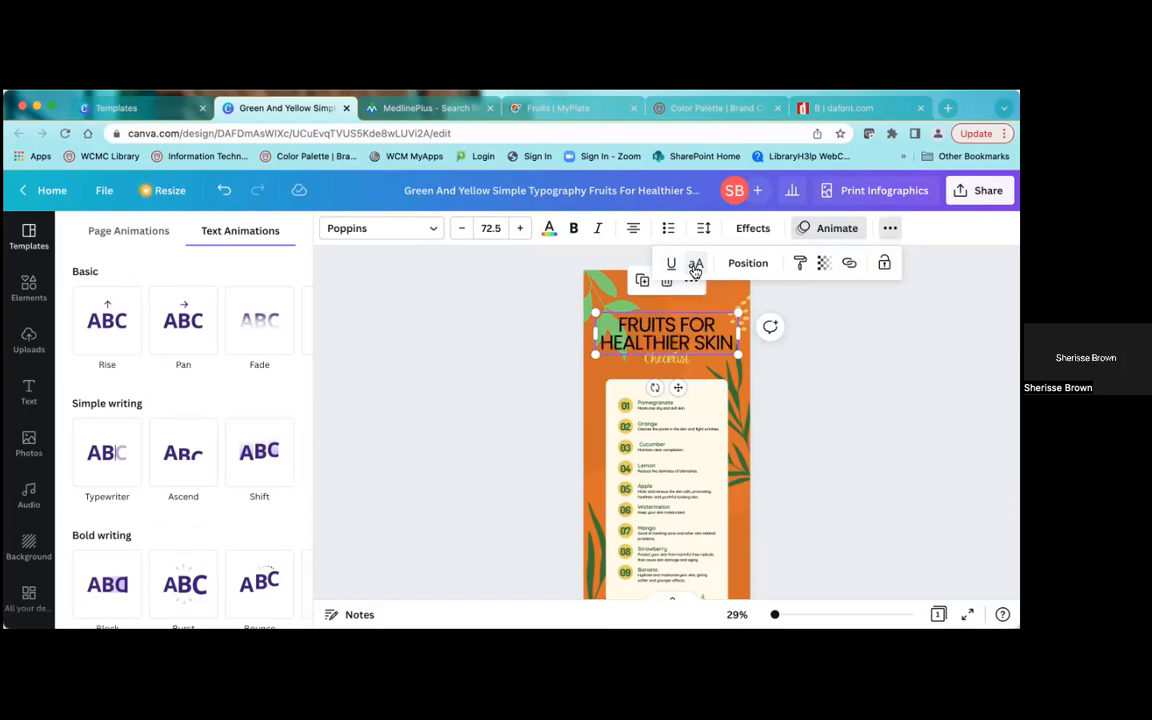
- View the heading's layer order and page alignment options, and close them
{"action": "left_click", "coordinate": [756, 266]}
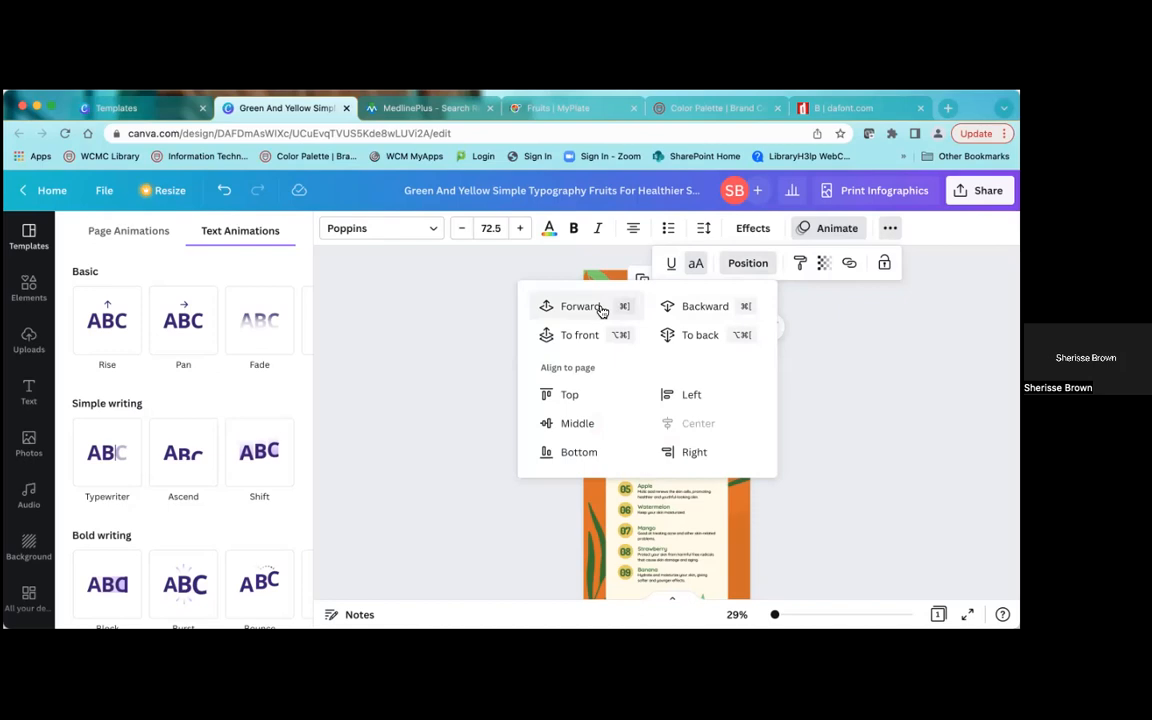
{"action": "left_click", "coordinate": [834, 344]}
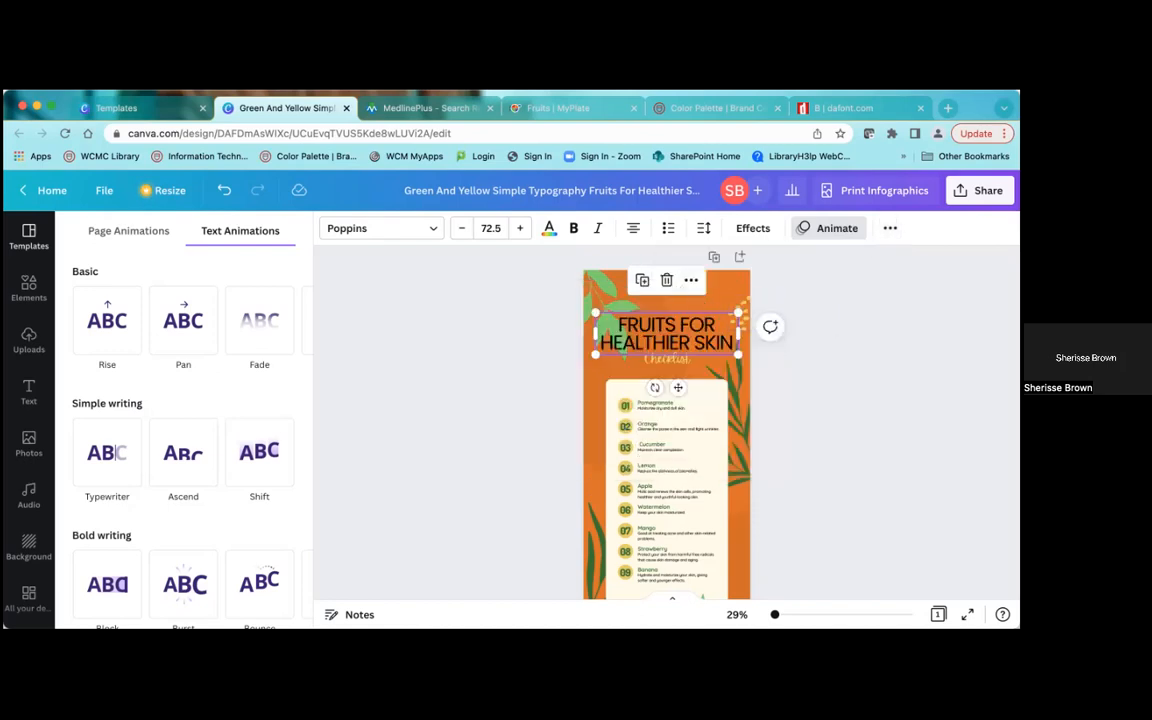
- Try a transparency of 36 on the heading, and restore it to 100
{"action": "left_click", "coordinate": [889, 229]}
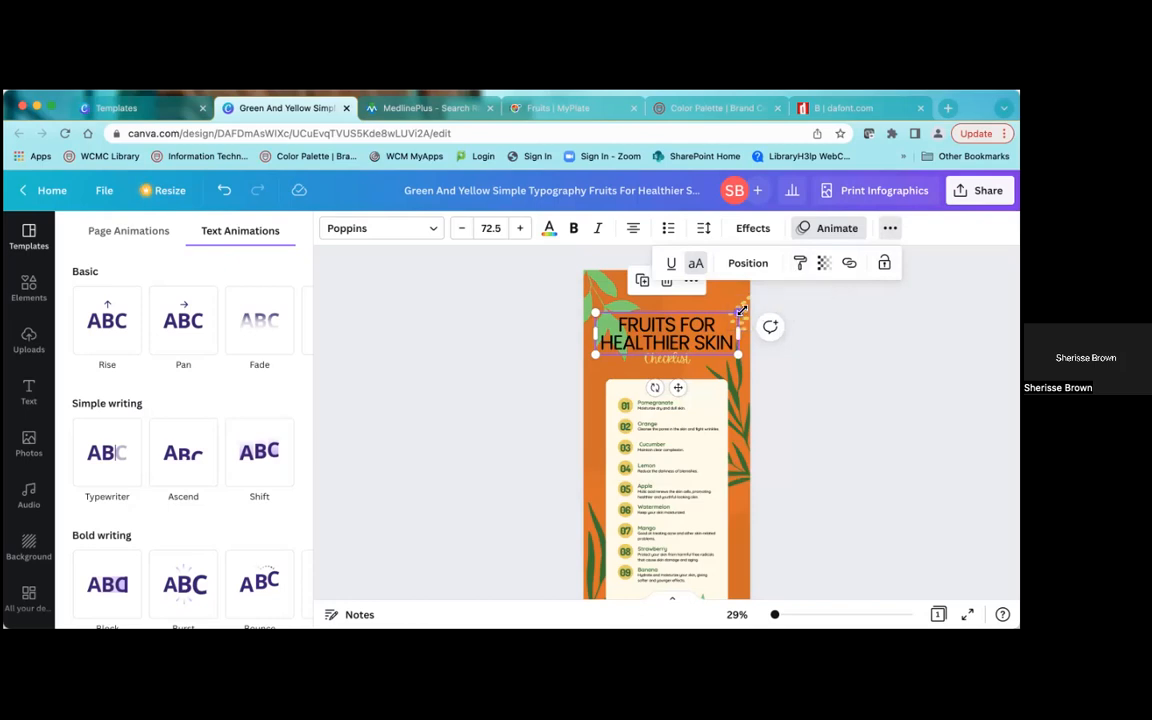
{"action": "left_click", "coordinate": [826, 266]}
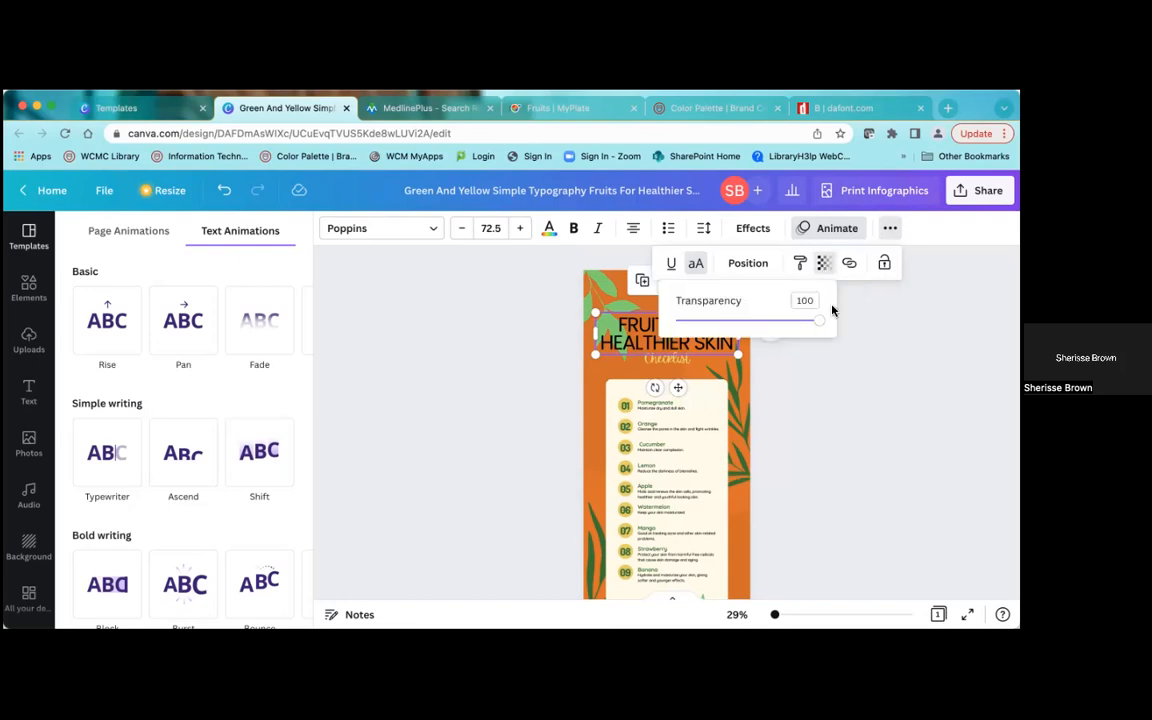
{"action": "left_click_drag", "start_coordinate": [819, 326], "coordinate": [729, 328]}
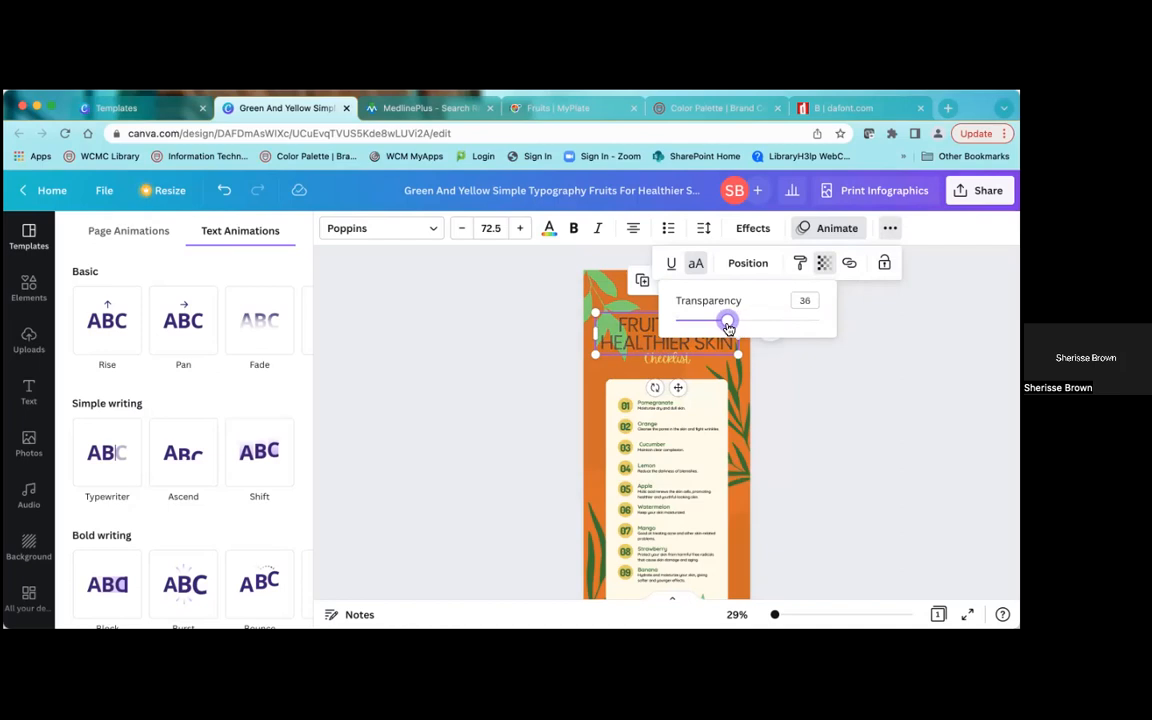
{"action": "left_click_drag", "start_coordinate": [728, 328], "coordinate": [827, 327]}
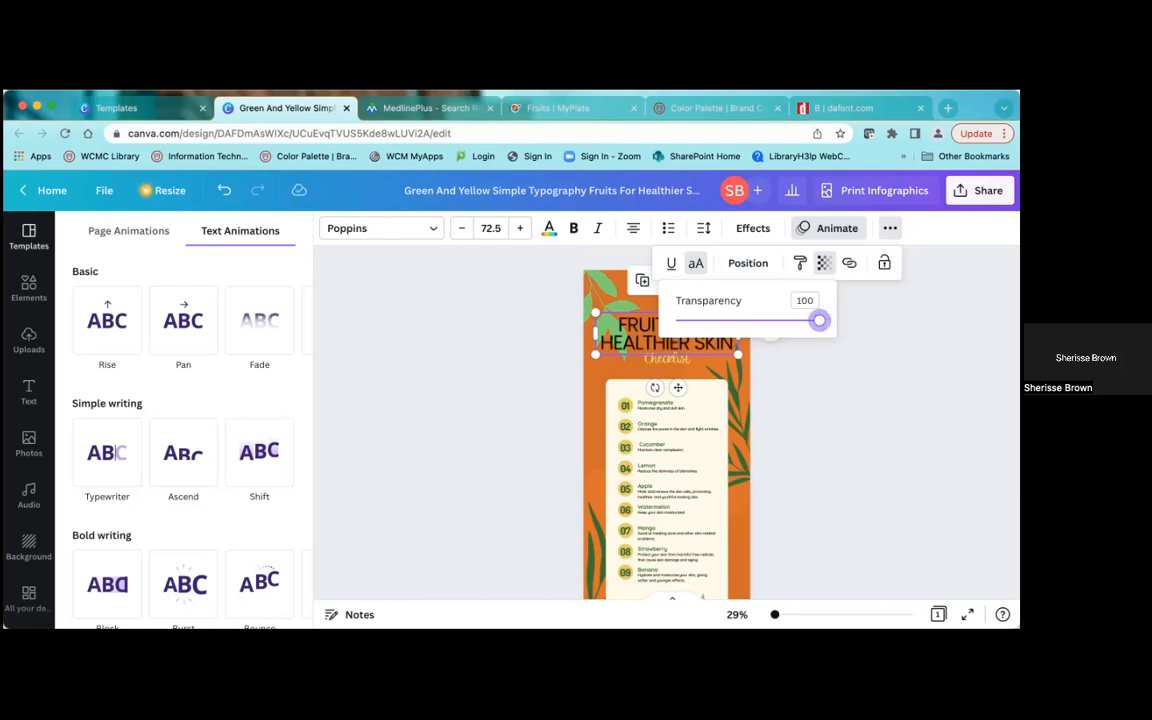
- Open link entry for the heading, and look over the MedlinePlus fruit benefits results and the MyPlate Fruits page as link sources
{"action": "left_click", "coordinate": [850, 266]}
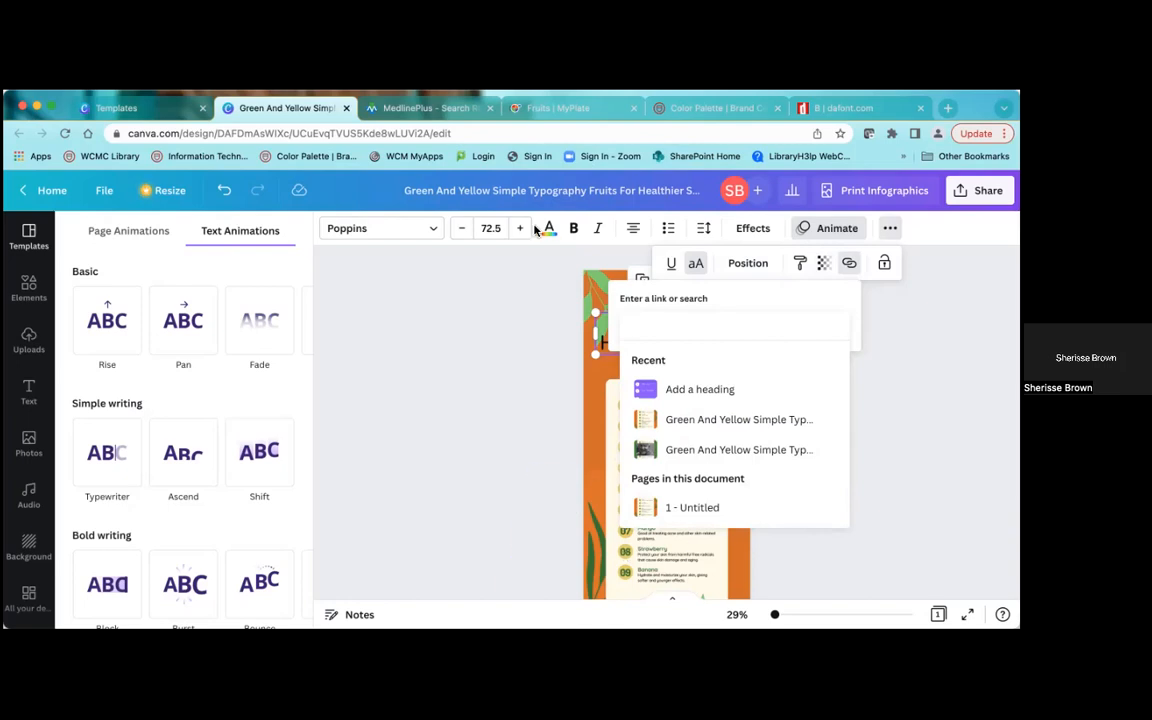
{"action": "left_click", "coordinate": [437, 110]}
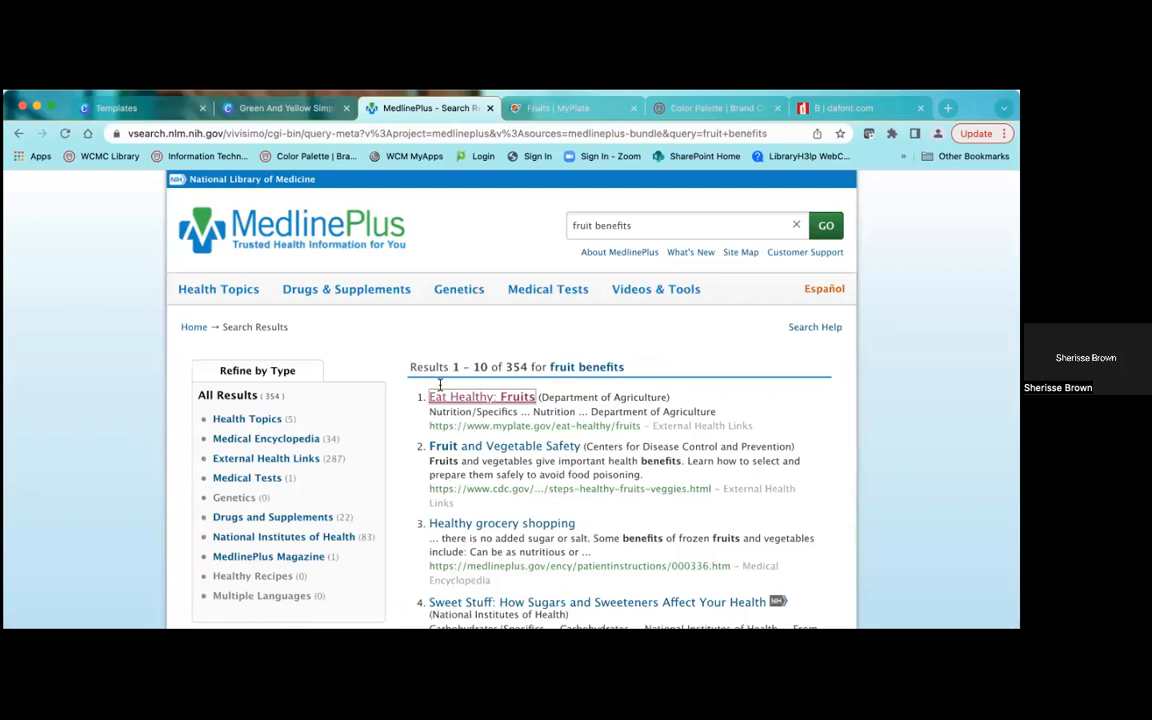
{"action": "left_click", "coordinate": [579, 110]}
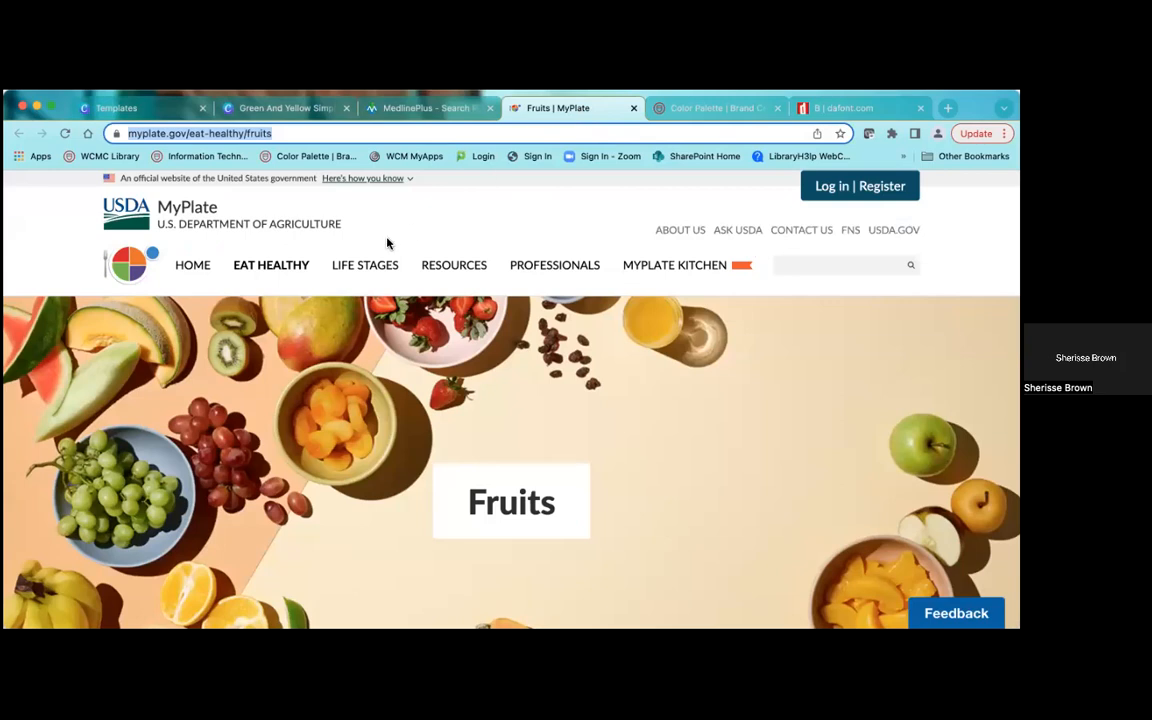
{"action": "scroll", "coordinate": [815, 472], "scroll_direction": "down", "scroll_amount": 10}
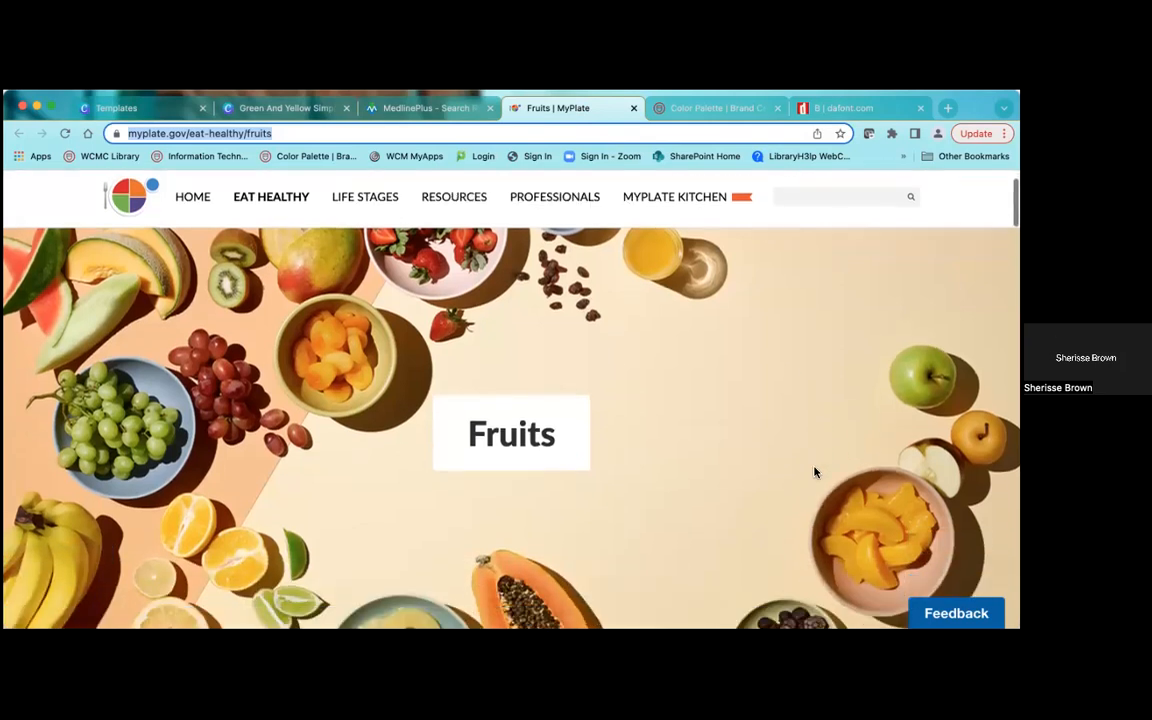
{"action": "scroll", "coordinate": [815, 472], "scroll_direction": "up", "scroll_amount": 10}
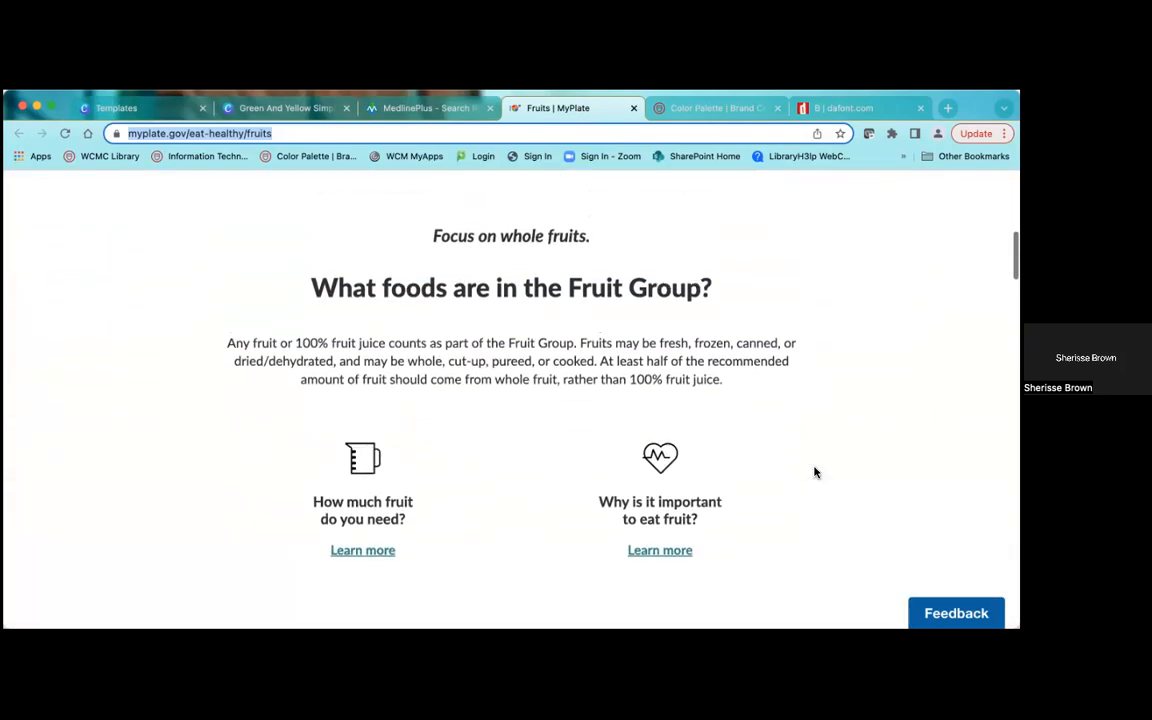
{"action": "scroll", "coordinate": [815, 472], "scroll_direction": "down", "scroll_amount": 3}
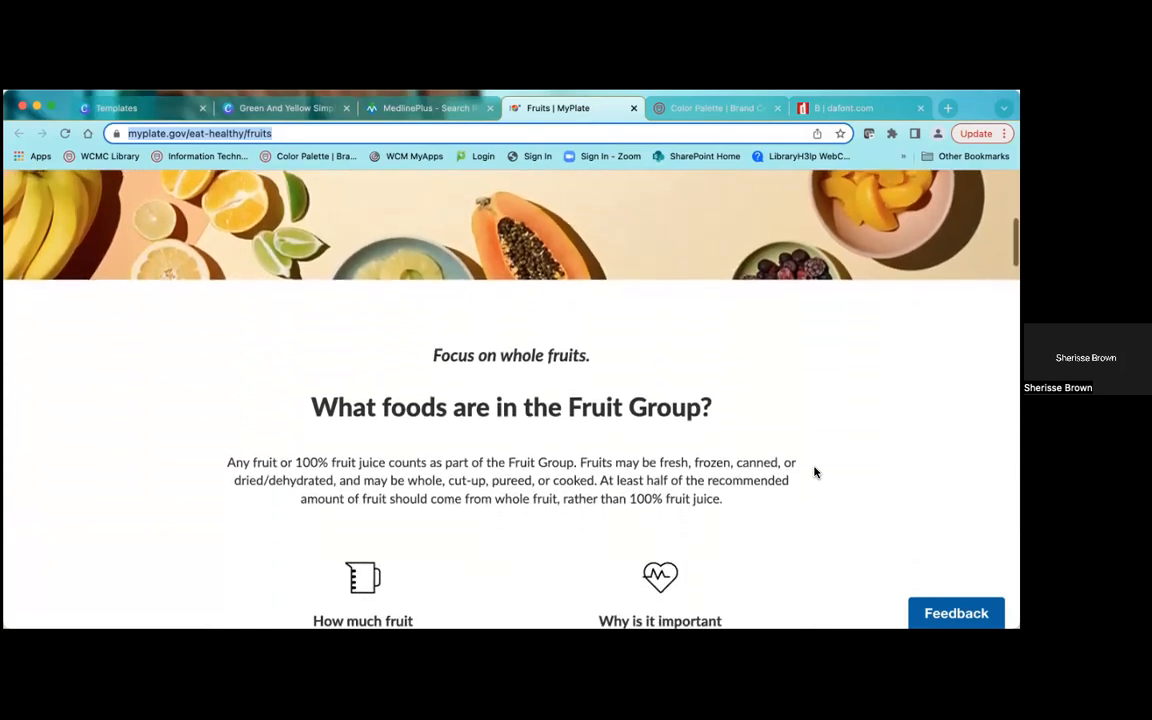
{"action": "scroll", "coordinate": [815, 472], "scroll_direction": "up", "scroll_amount": 5}
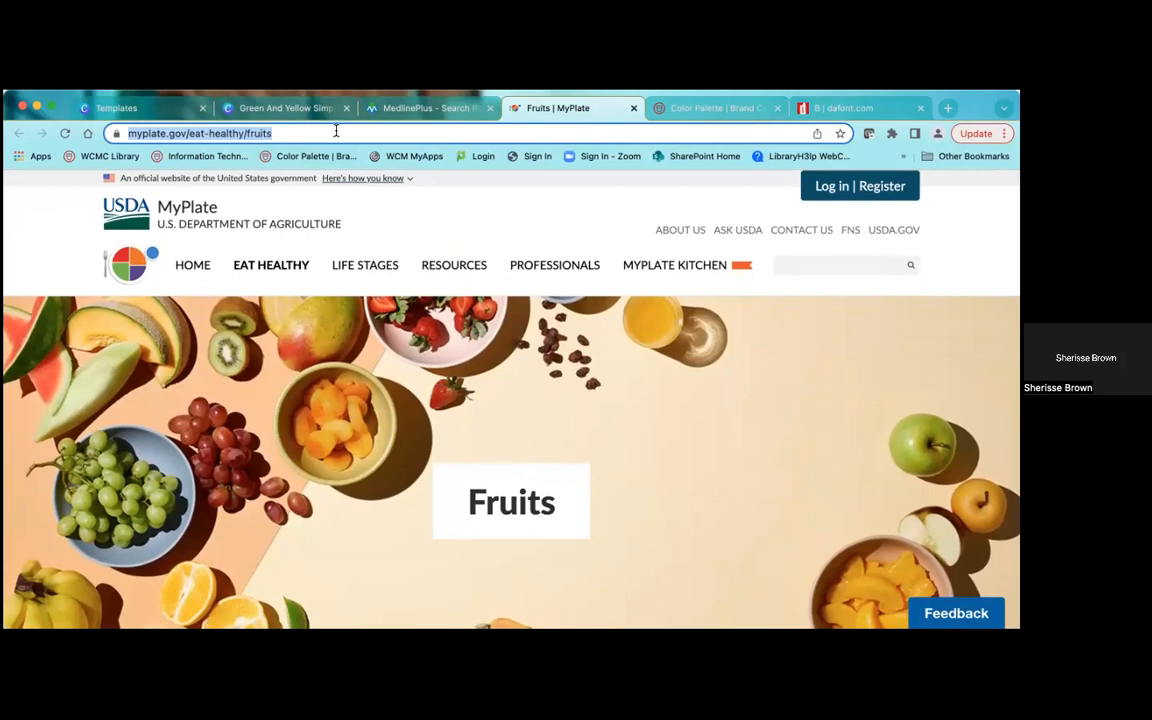
{"action": "left_click", "coordinate": [288, 110]}
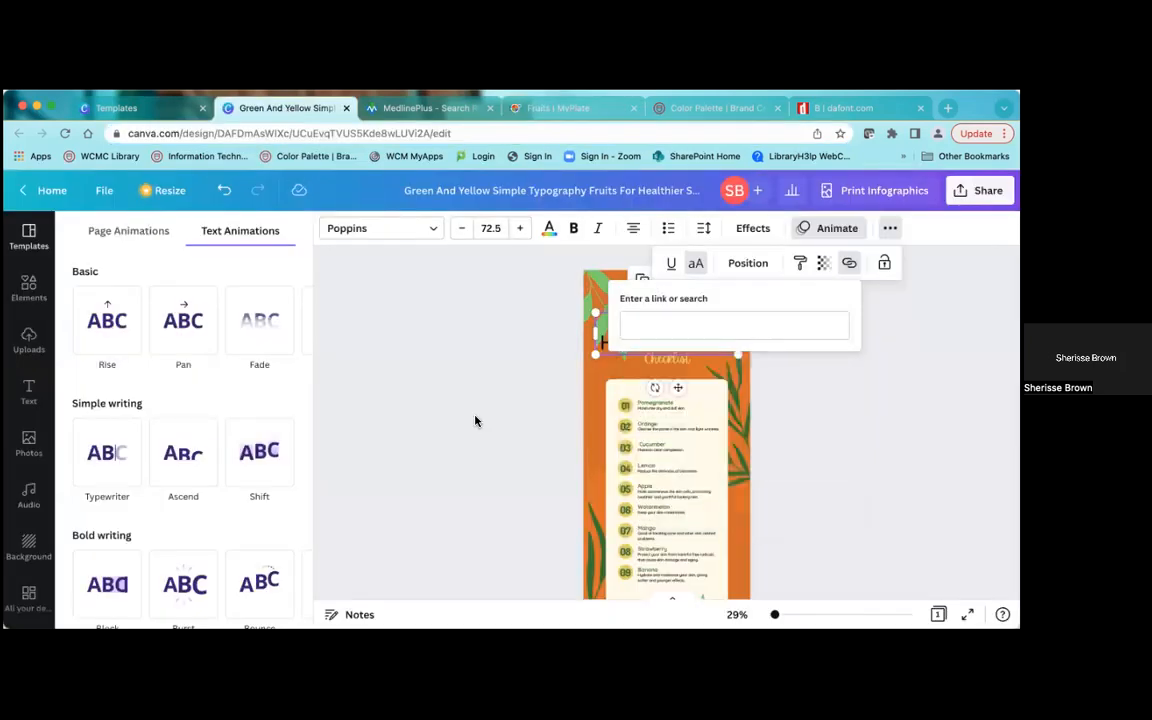
{"action": "left_click", "coordinate": [675, 325]}
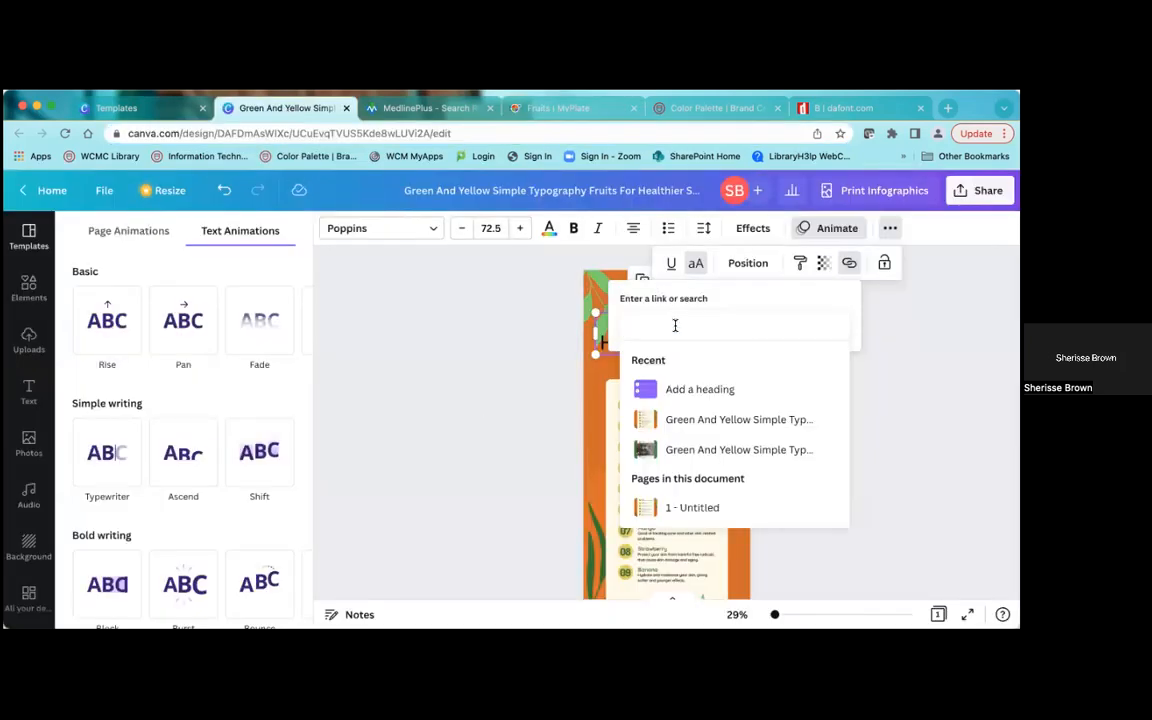
{"action": "type", "text": "https://www.myplate.gov/eat-healthy/fruits"}
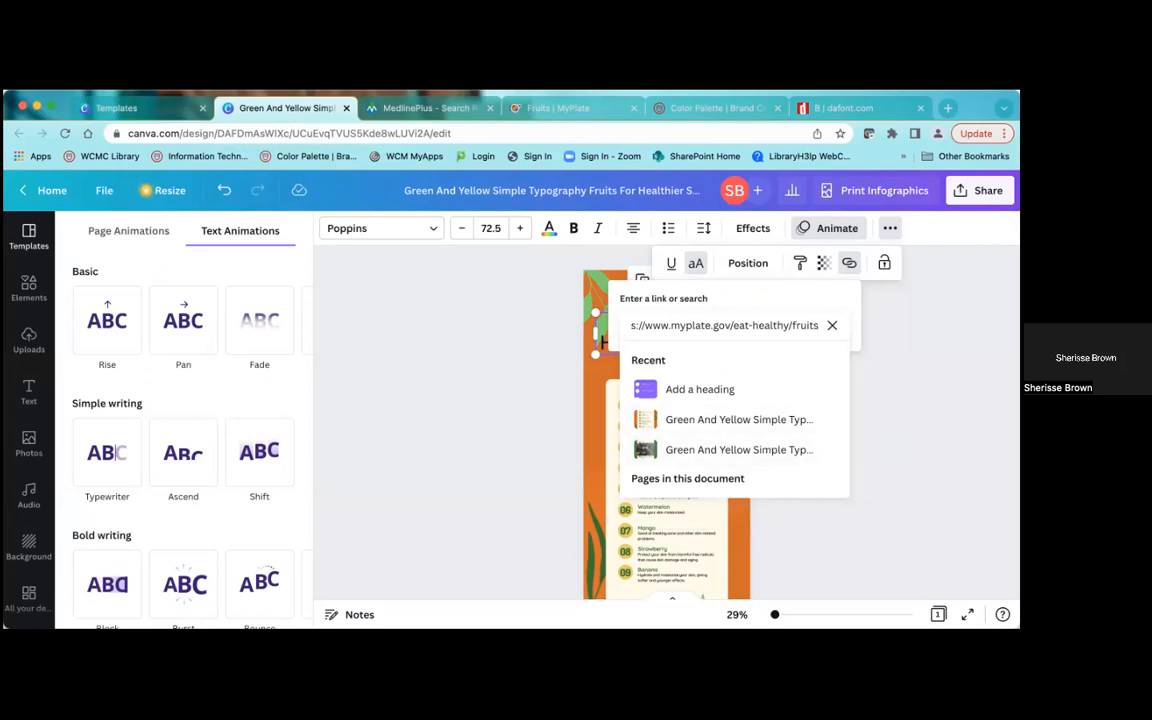
{"action": "key", "text": "Return"}
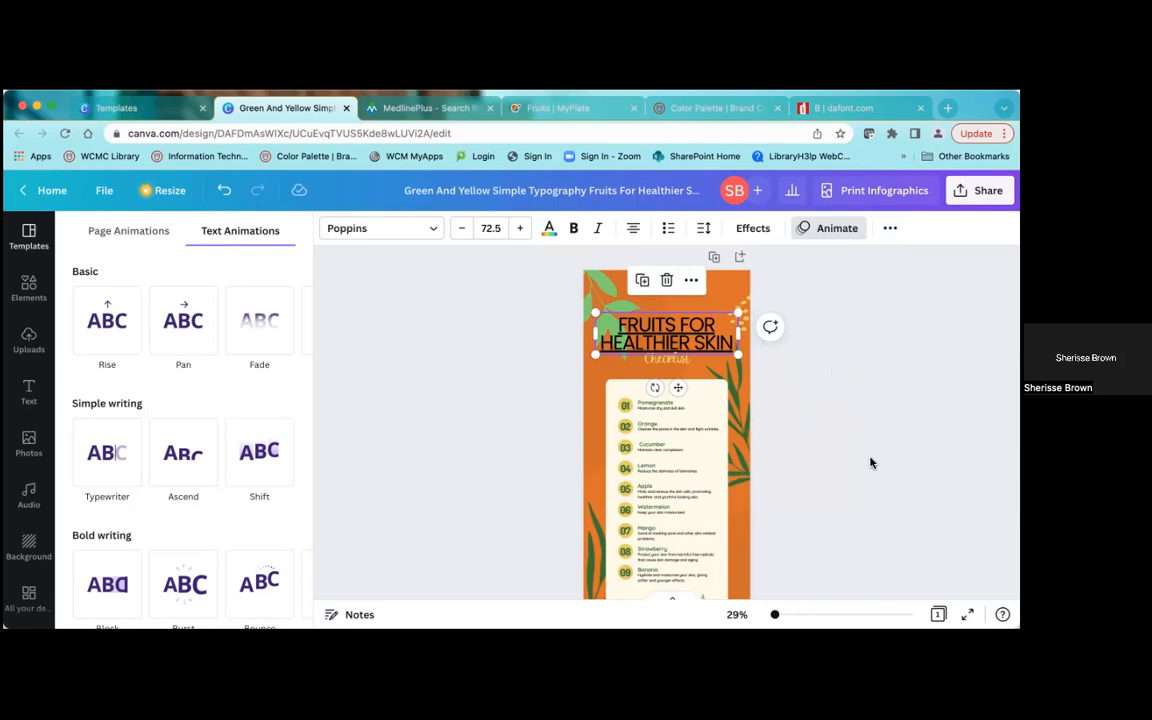
- Open cropping for the light green leaf graphic in the infographic's upper-left corner, and cancel it
{"action": "scroll", "coordinate": [870, 462], "scroll_direction": "down", "scroll_amount": 1}
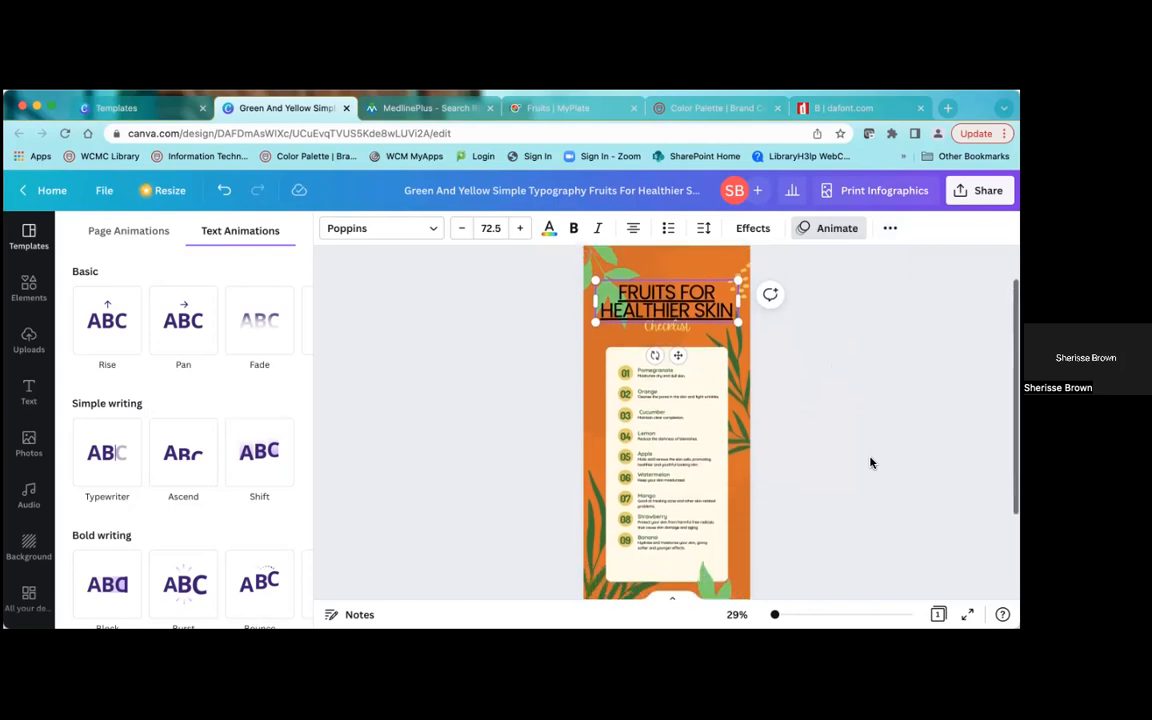
{"action": "scroll", "coordinate": [870, 462], "scroll_direction": "down", "scroll_amount": 1}
{"action": "scroll", "coordinate": [870, 462], "scroll_direction": "up", "scroll_amount": 2}
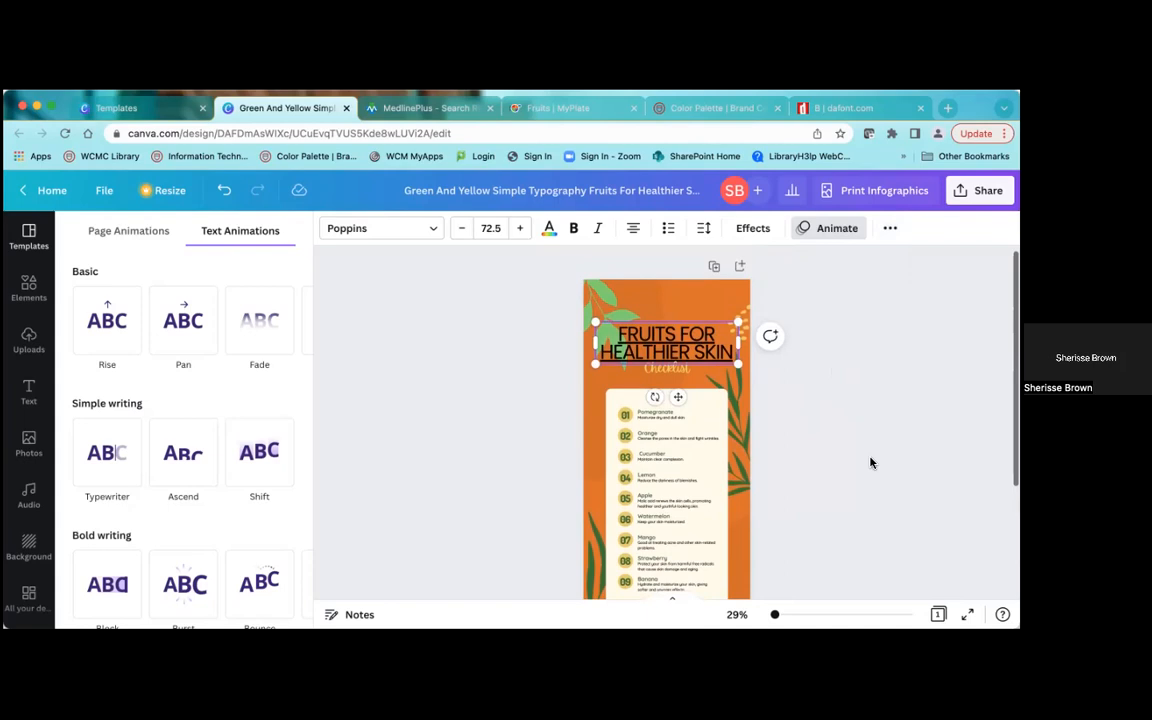
{"action": "left_click", "coordinate": [603, 301]}
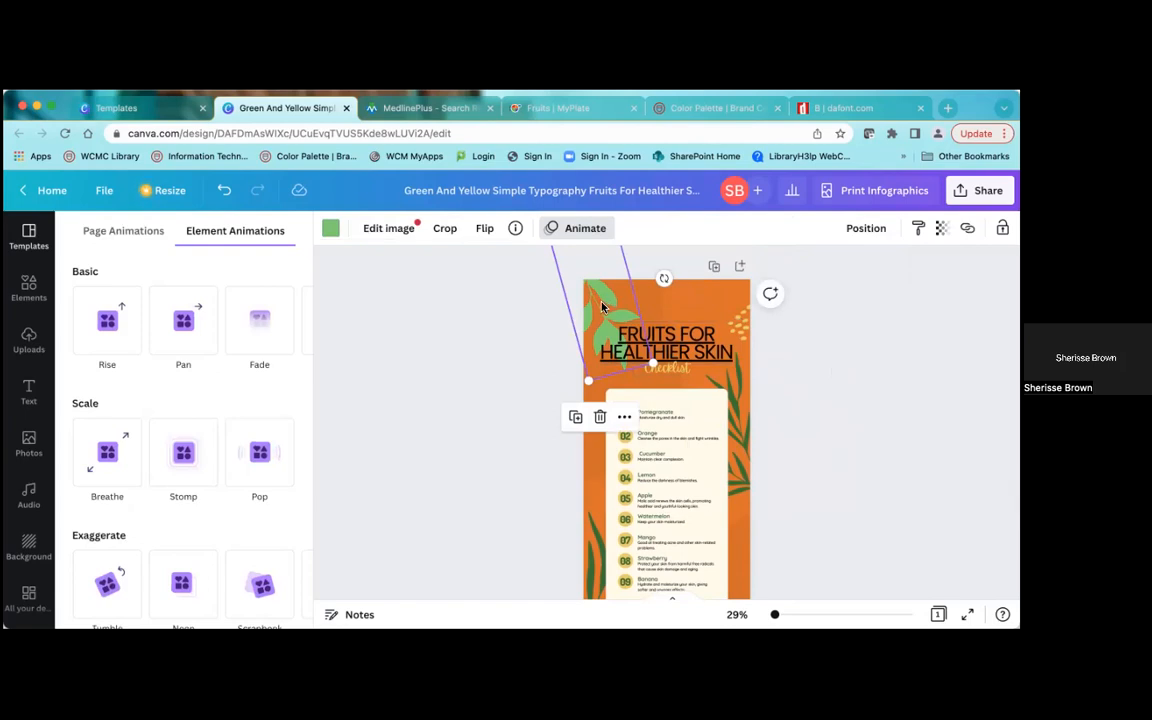
{"action": "left_click", "coordinate": [446, 232]}
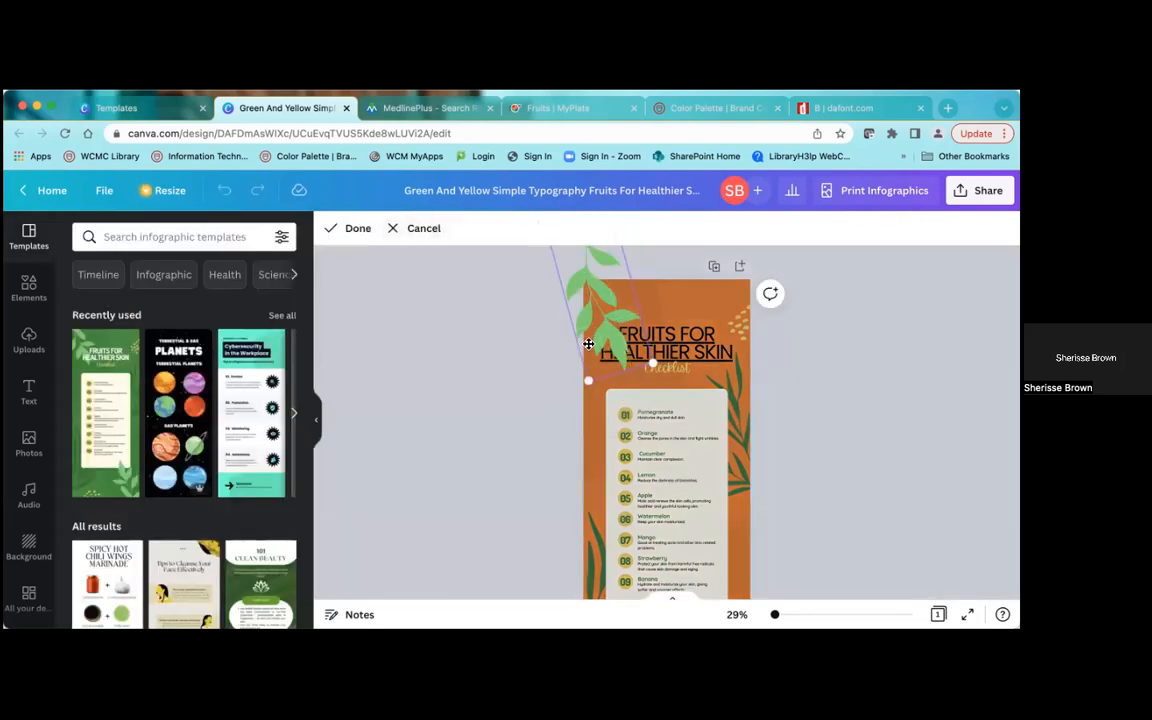
{"action": "left_click", "coordinate": [424, 230]}
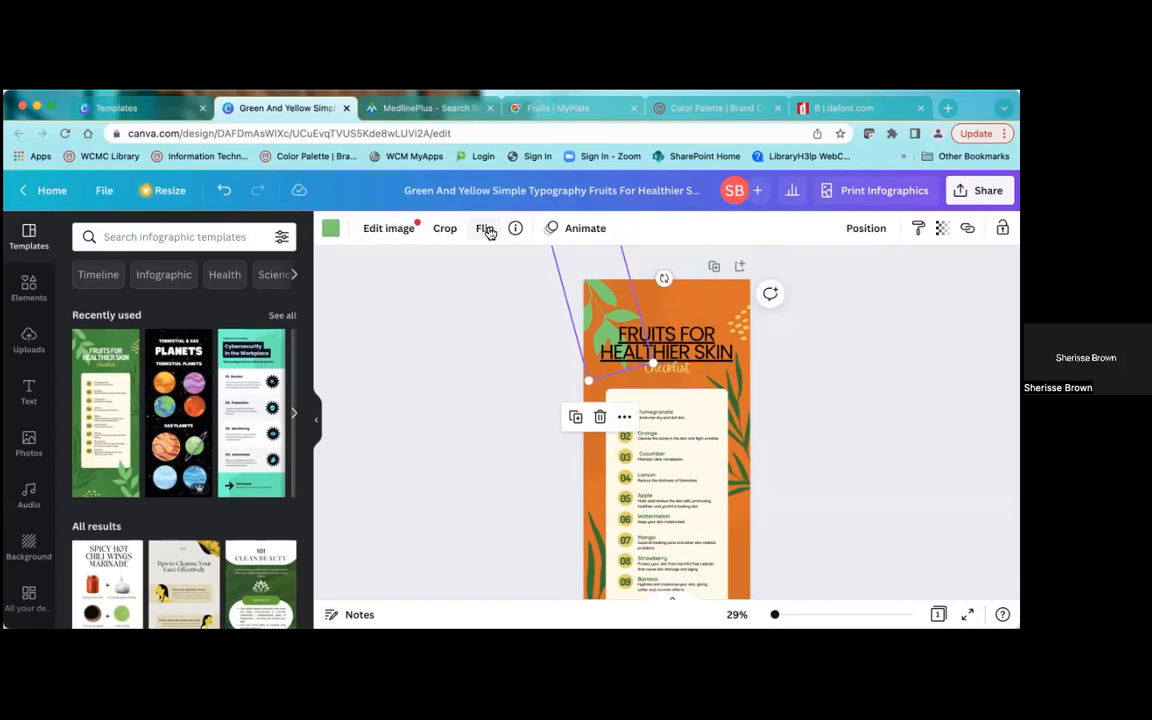
- View the horizontal and vertical flip options for the leaf graphic, close them and deselect the graphic
{"action": "left_click", "coordinate": [486, 230]}
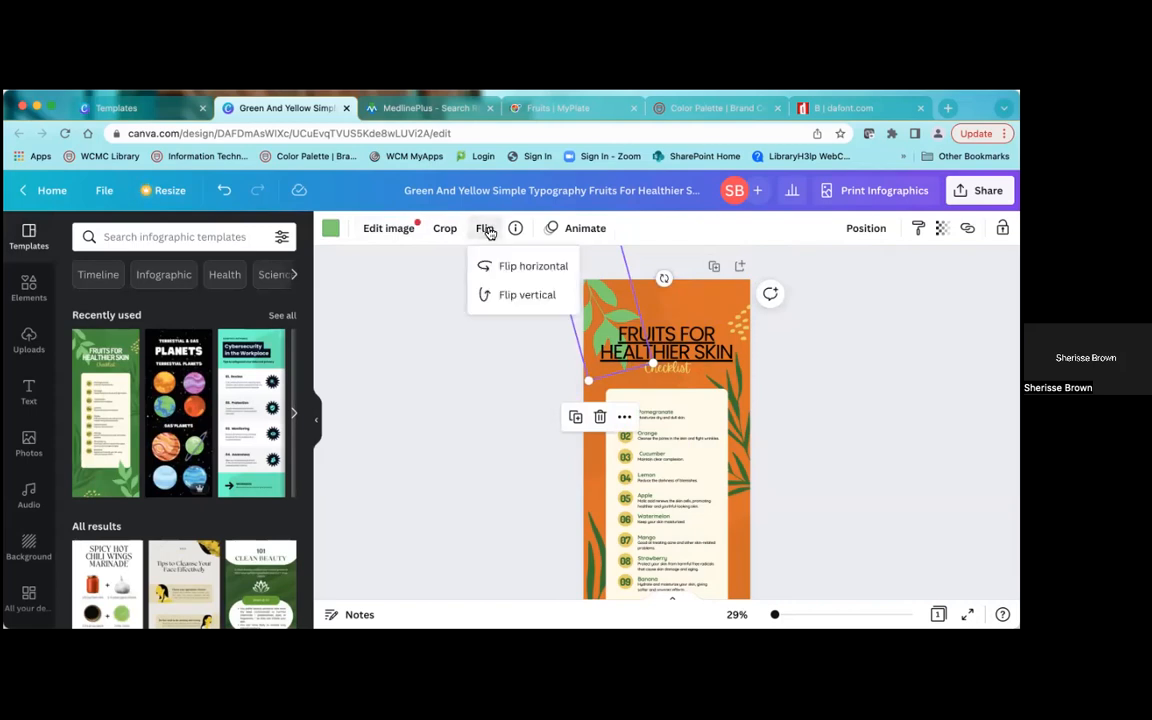
{"action": "left_click", "coordinate": [511, 305]}
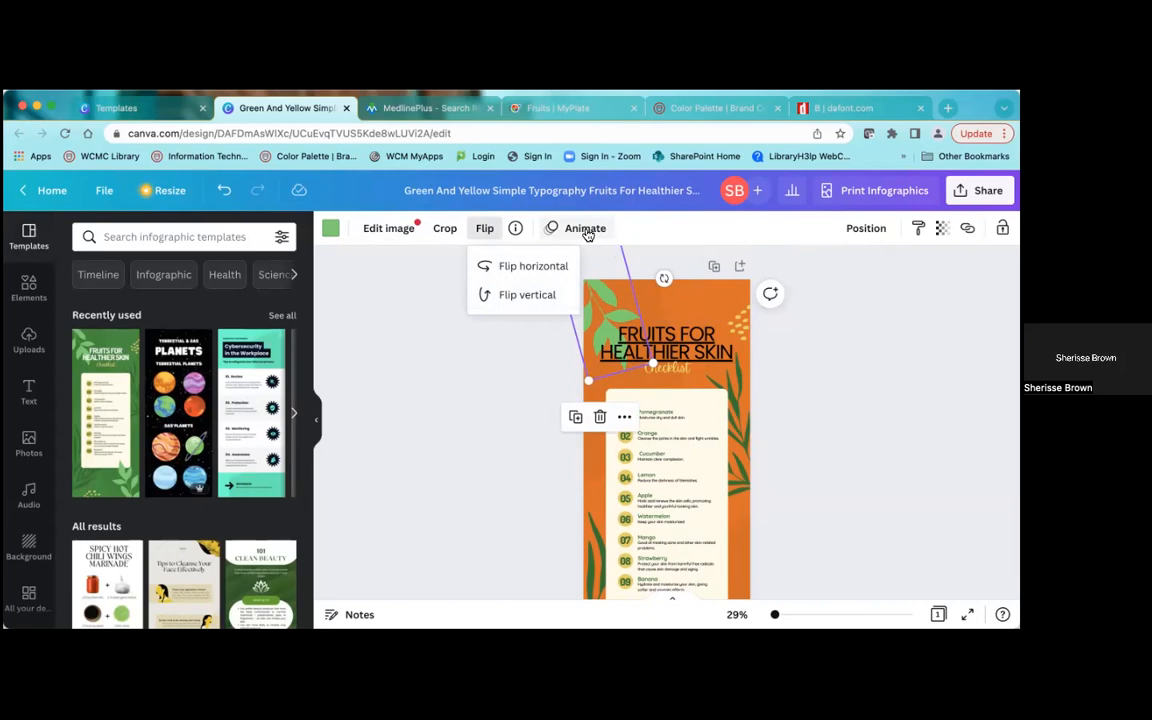
{"action": "left_click", "coordinate": [797, 386]}
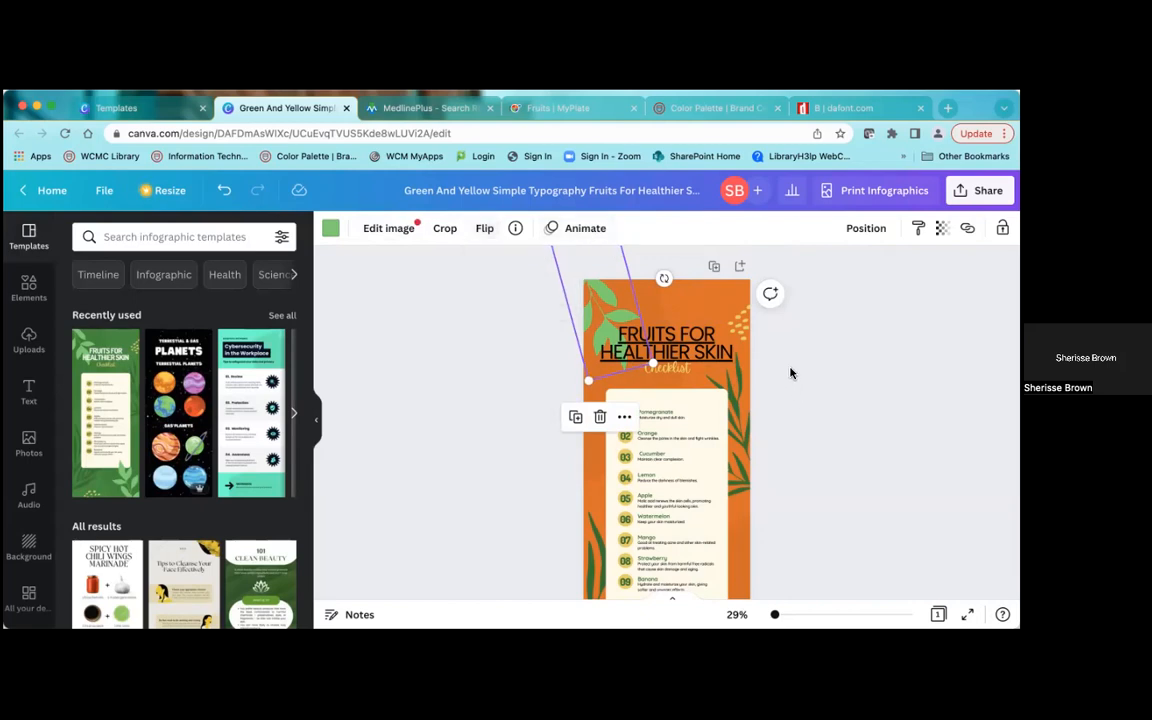
{"action": "left_click", "coordinate": [790, 373]}
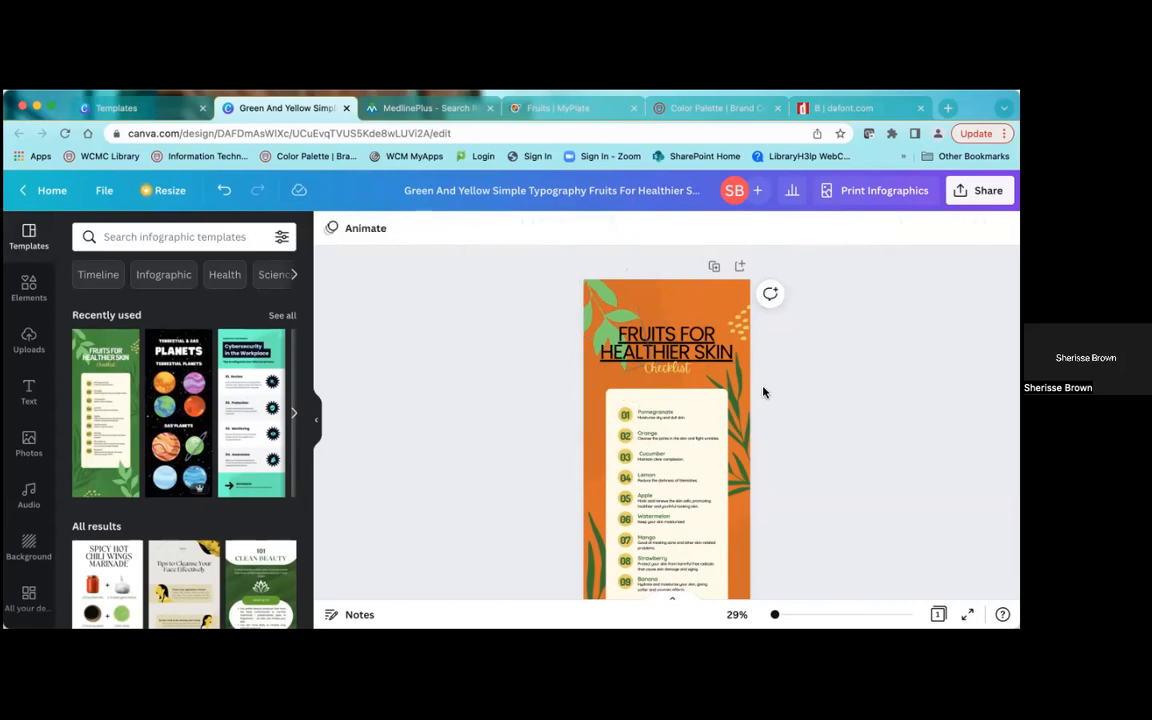
- Delete the yellow dotted graphic beside the heading
{"action": "left_click", "coordinate": [740, 322]}
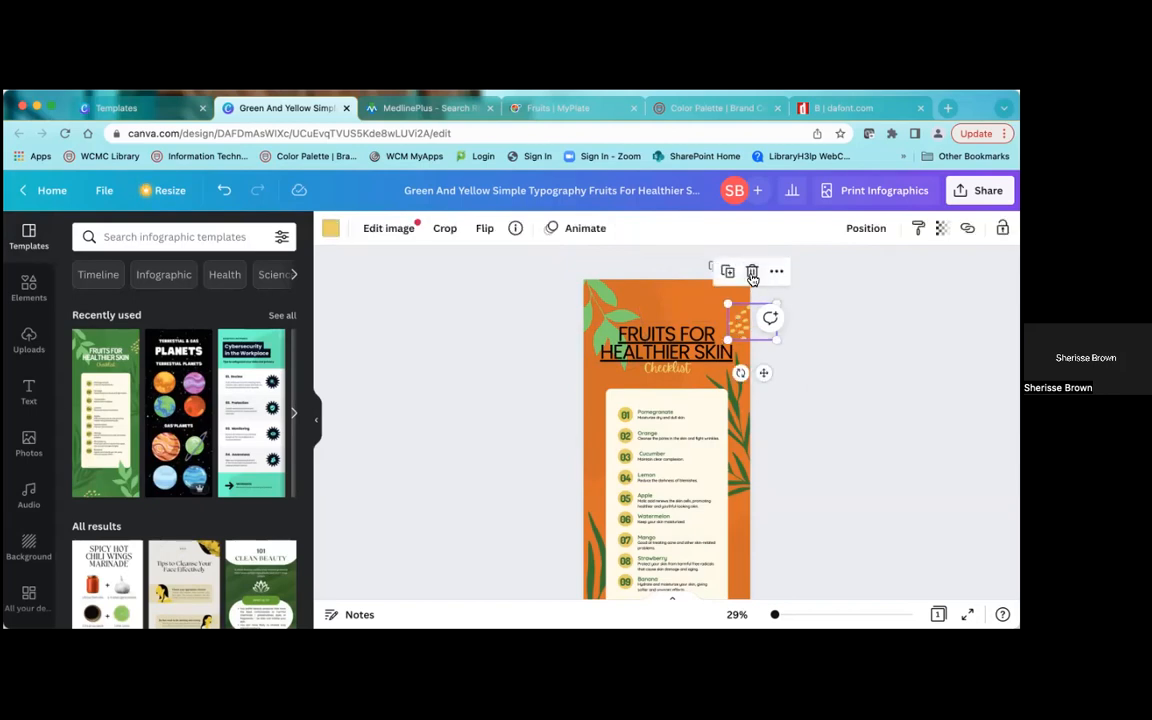
{"action": "left_click", "coordinate": [752, 272]}
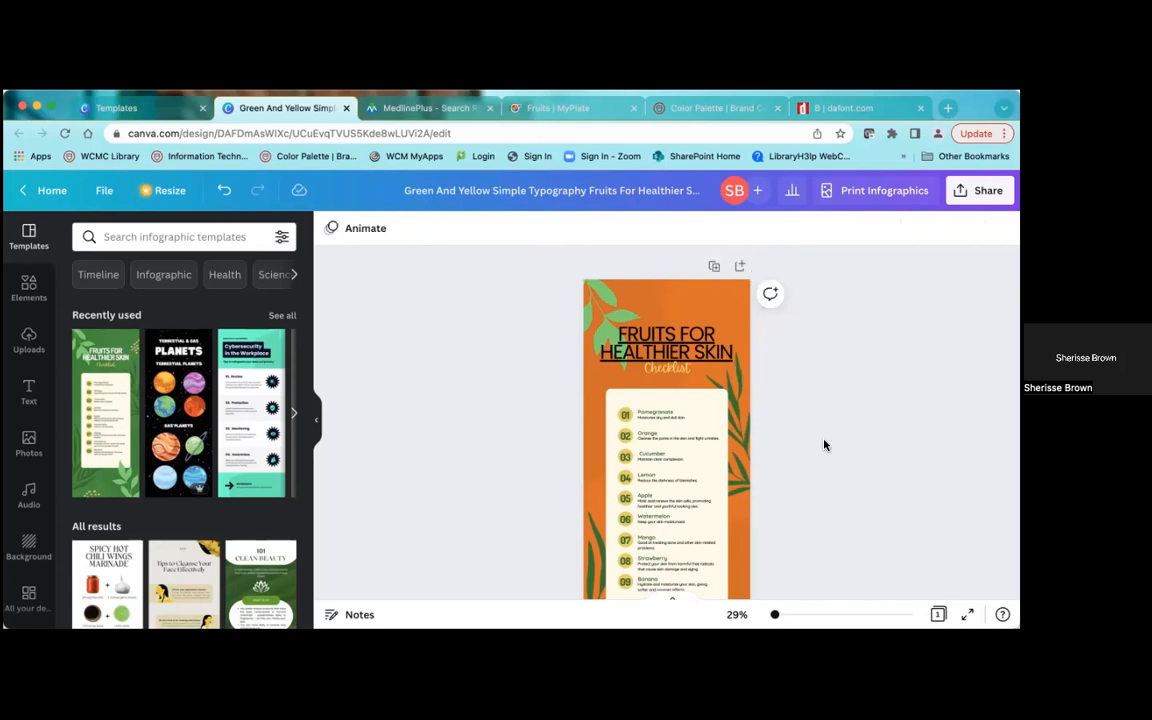
- Recolor the light green leaf graphic in the infographic's upper-left corner to white from the WCM Brand palette
{"action": "left_click", "coordinate": [603, 308]}
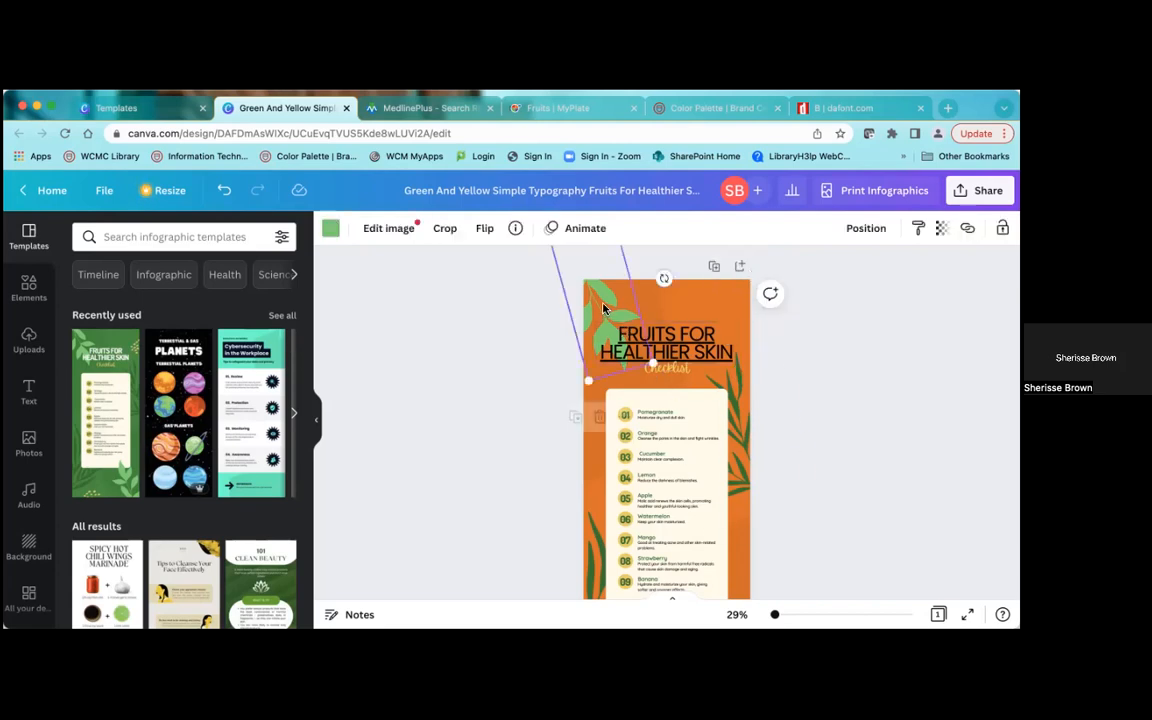
{"action": "left_click", "coordinate": [331, 229]}
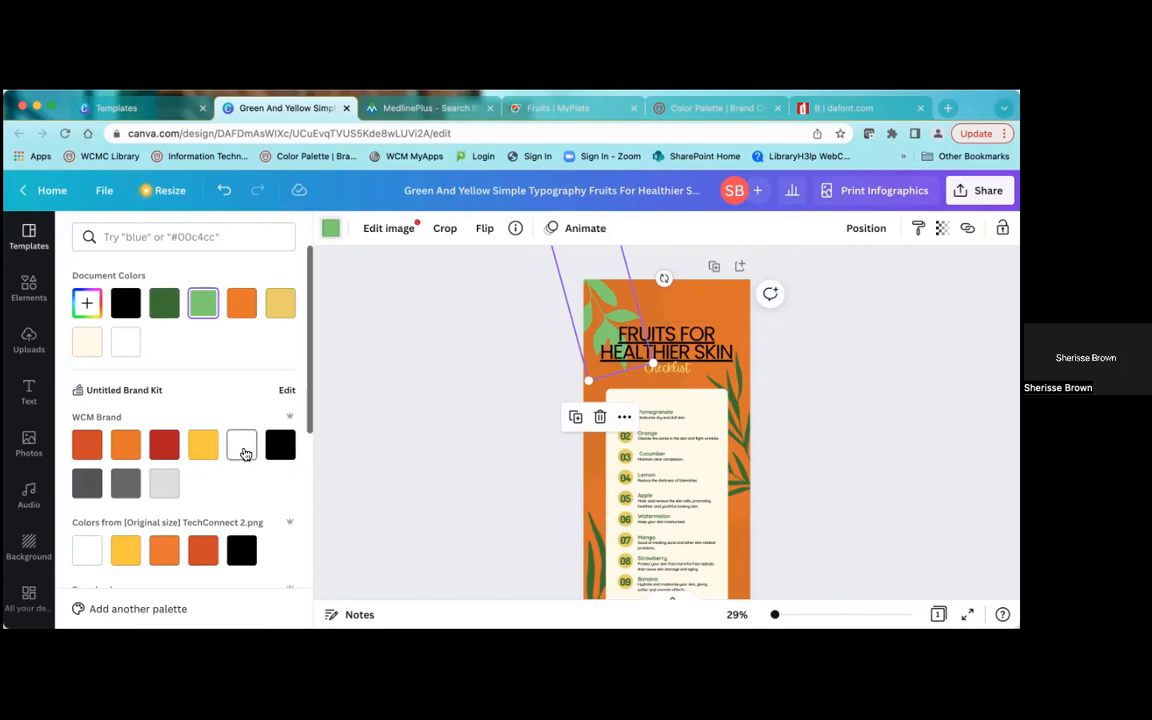
{"action": "left_click", "coordinate": [244, 450]}
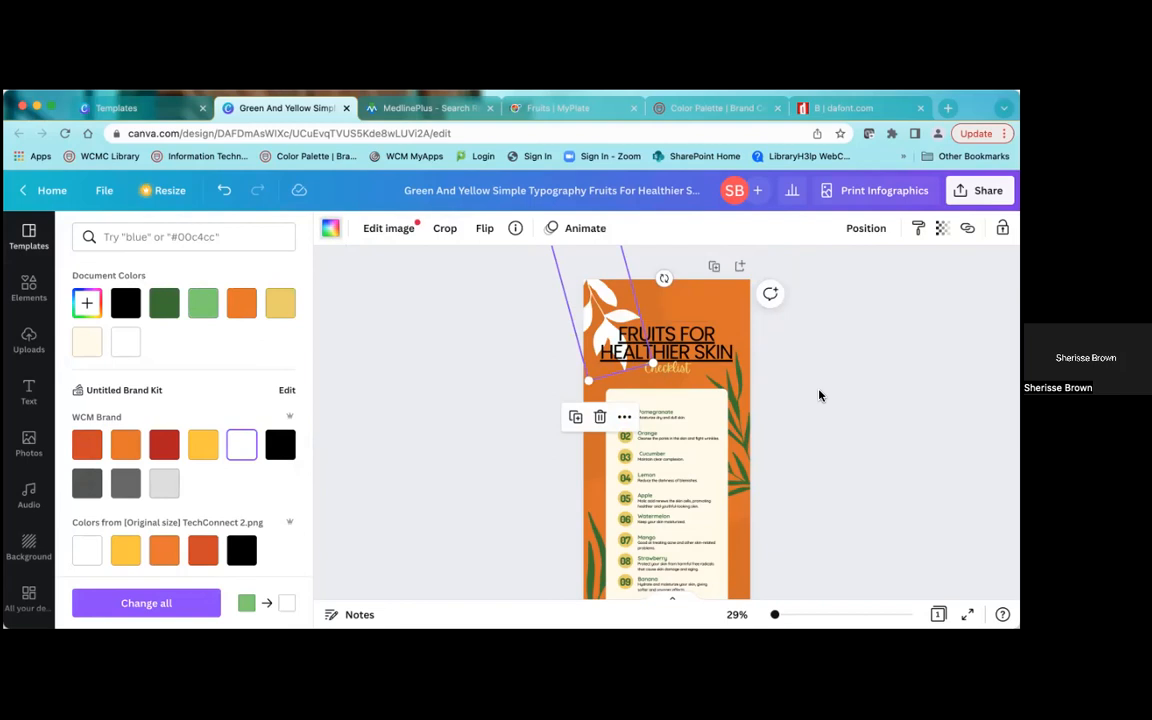
- Close the color choices and look over the infographic's checklist and lower graphics
{"action": "key", "text": "Escape"}
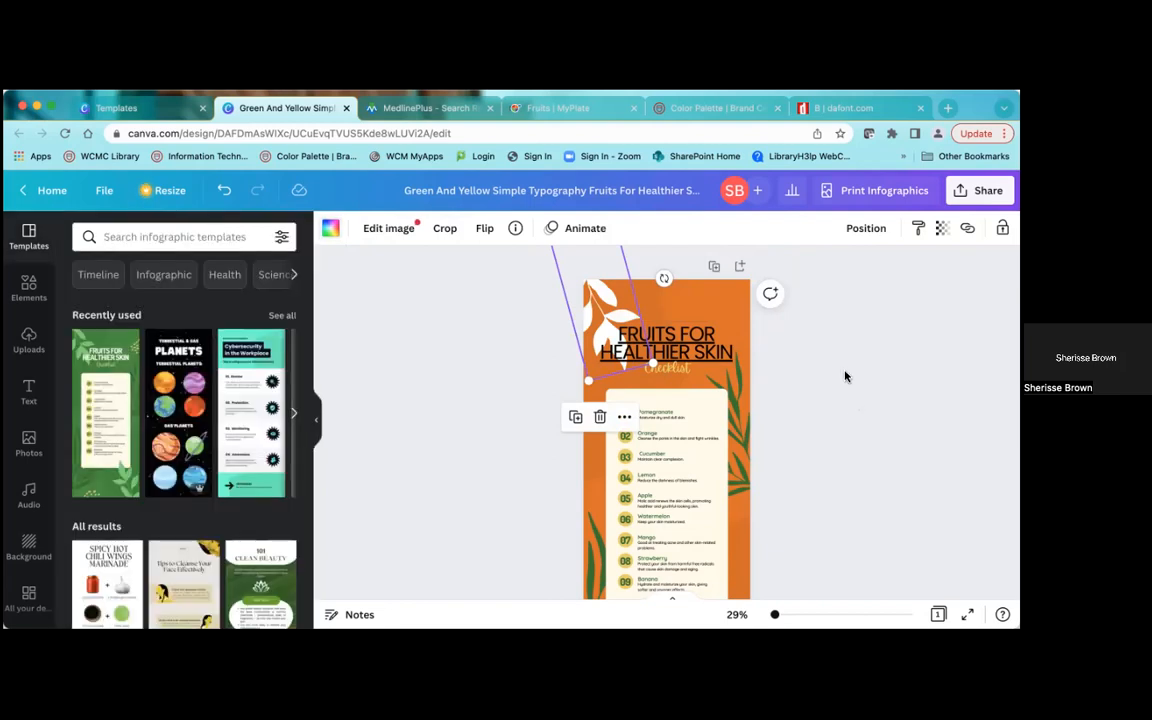
{"action": "scroll", "coordinate": [845, 376], "scroll_direction": "down", "scroll_amount": 2}
{"action": "scroll", "coordinate": [845, 376], "scroll_direction": "up", "scroll_amount": 2}
{"action": "scroll", "coordinate": [845, 376], "scroll_direction": "down", "scroll_amount": 2}
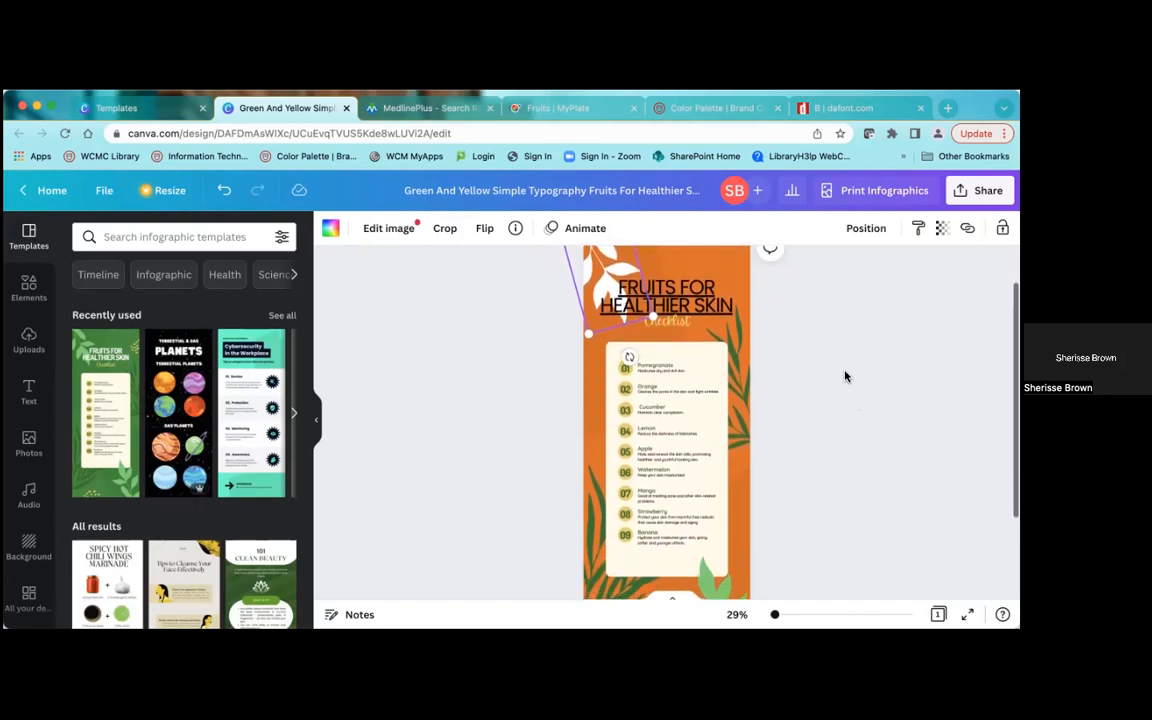
{"action": "scroll", "coordinate": [845, 376], "scroll_direction": "down", "scroll_amount": 1}
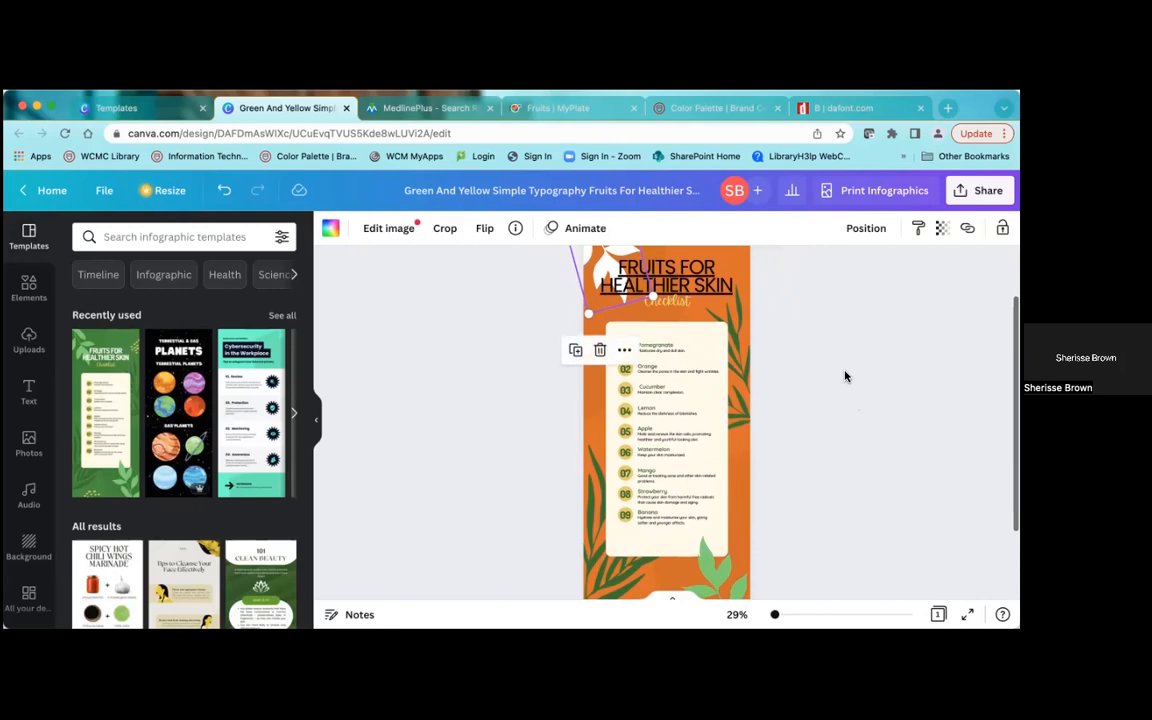
{"action": "scroll", "coordinate": [845, 376], "scroll_direction": "up", "scroll_amount": 2}
{"action": "scroll", "coordinate": [845, 376], "scroll_direction": "down", "scroll_amount": 2}
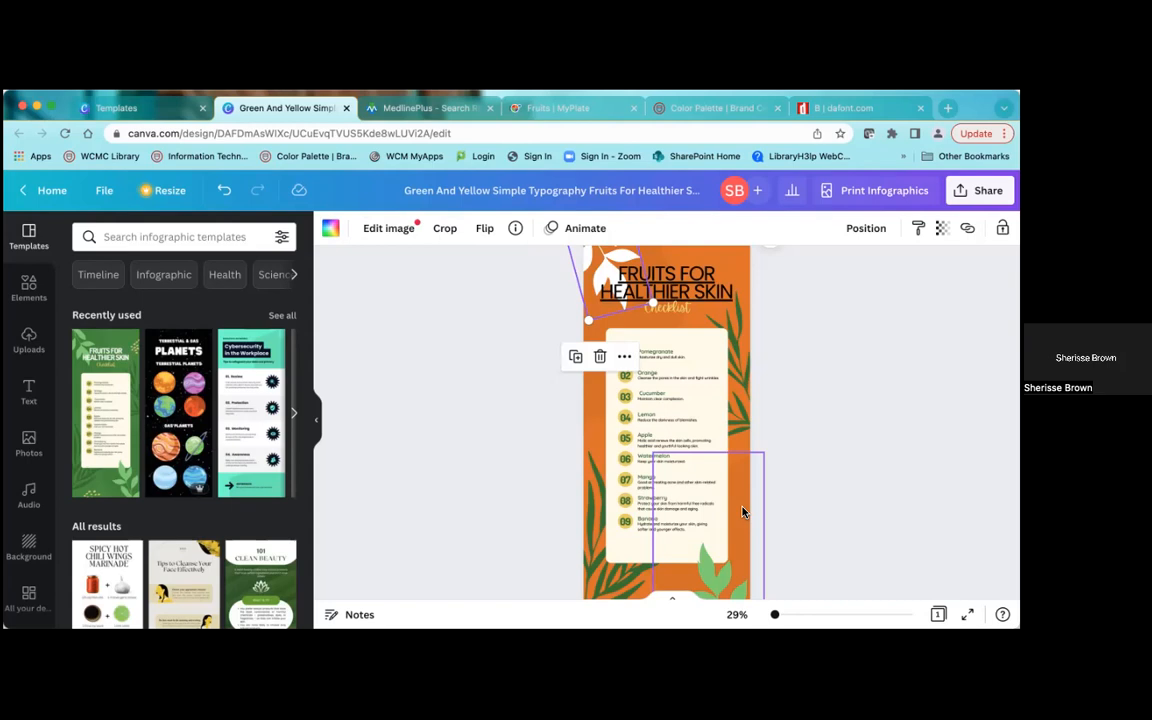
- Replace the fruit name of checklist item 09 with "Avocado"
{"action": "left_click", "coordinate": [661, 521]}
{"action": "left_click_drag", "start_coordinate": [661, 521], "coordinate": [661, 529]}
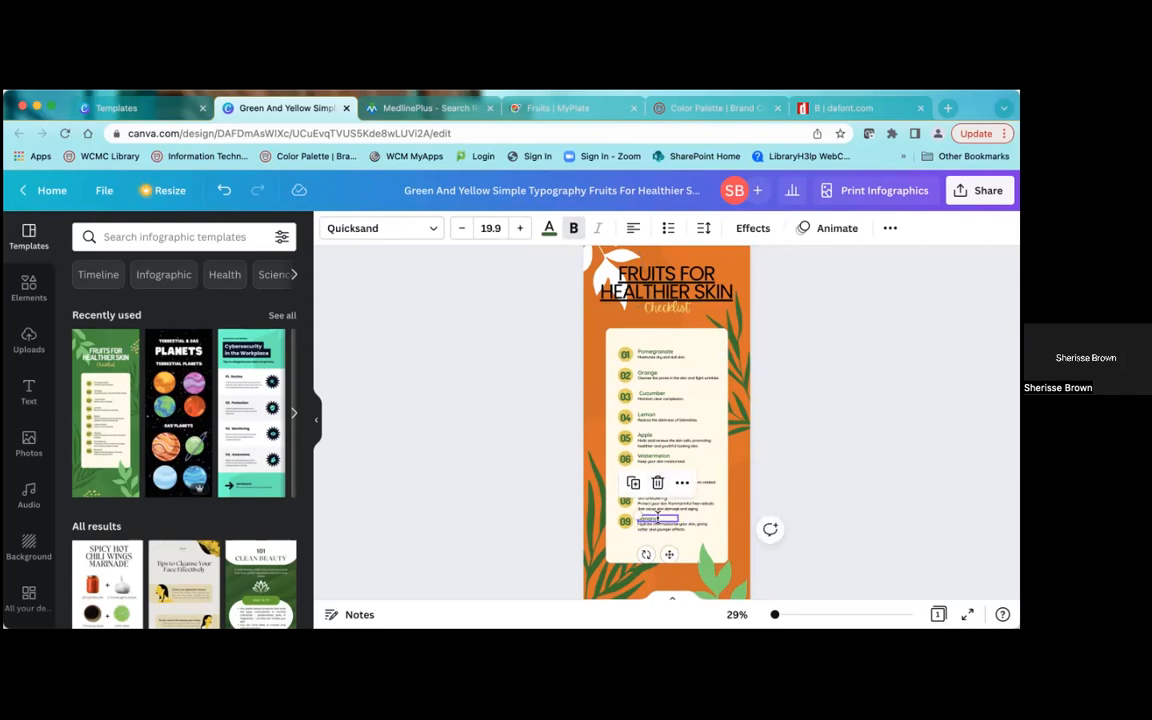
{"action": "double_click", "coordinate": [658, 519]}
{"action": "key", "text": "BackSpace"}
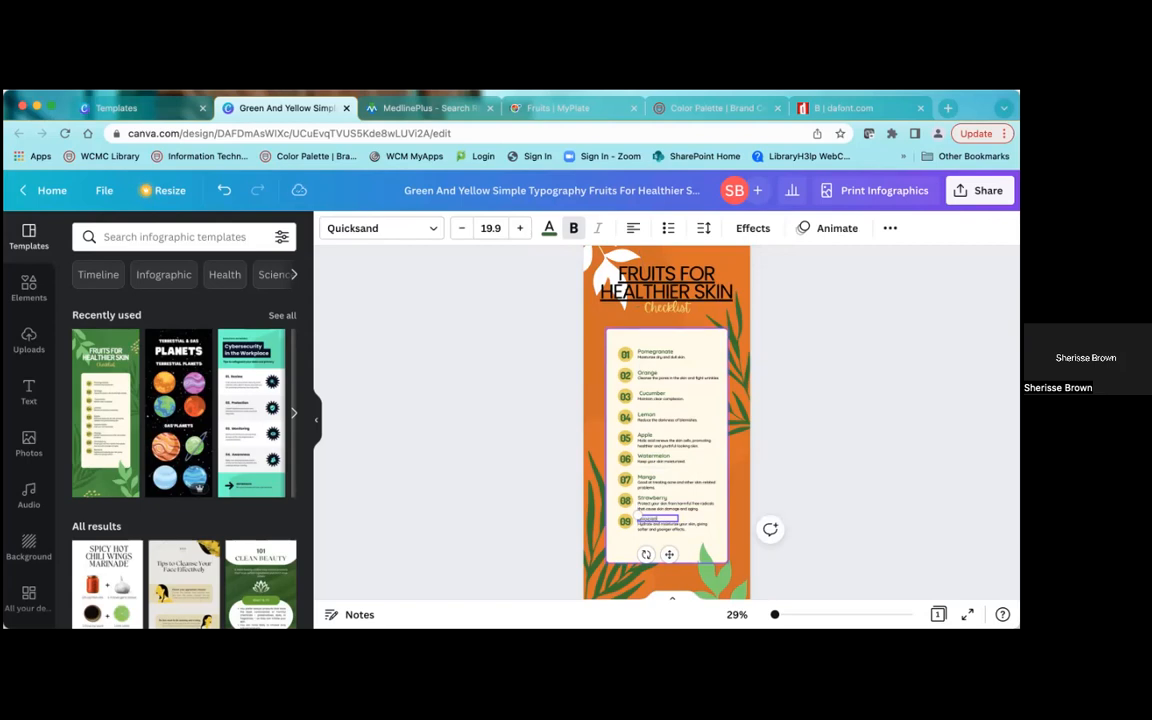
{"action": "left_click", "coordinate": [707, 530]}
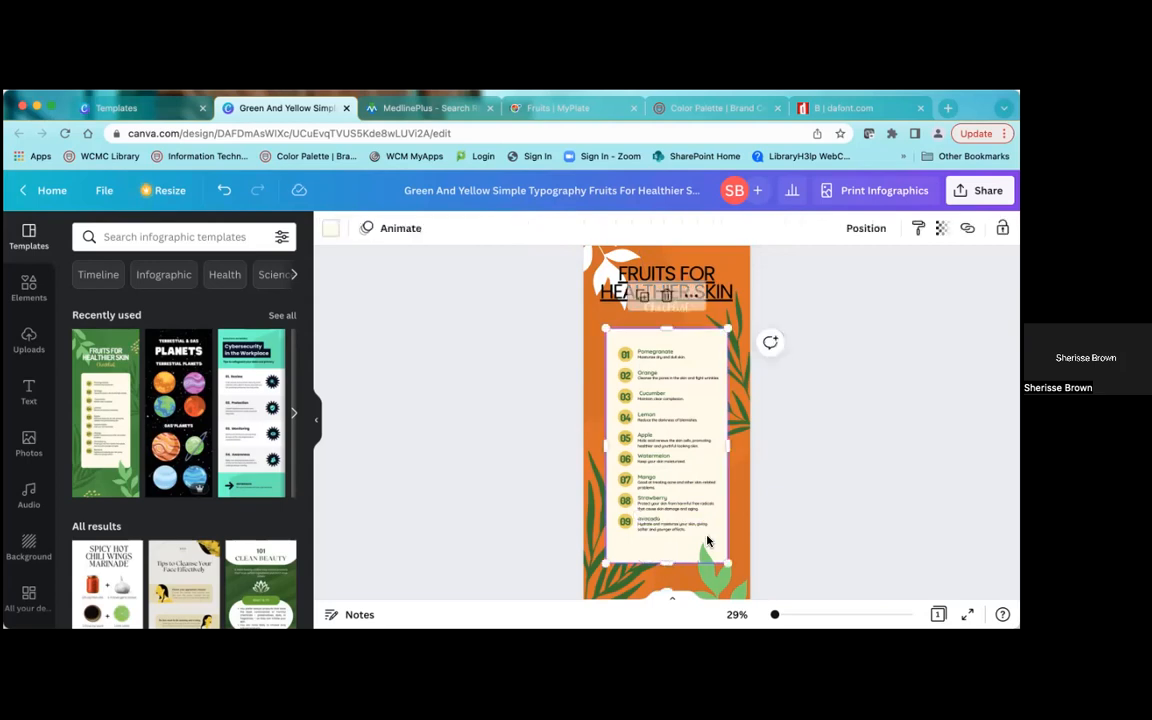
{"action": "left_click", "coordinate": [641, 522]}
{"action": "left_click", "coordinate": [641, 521]}
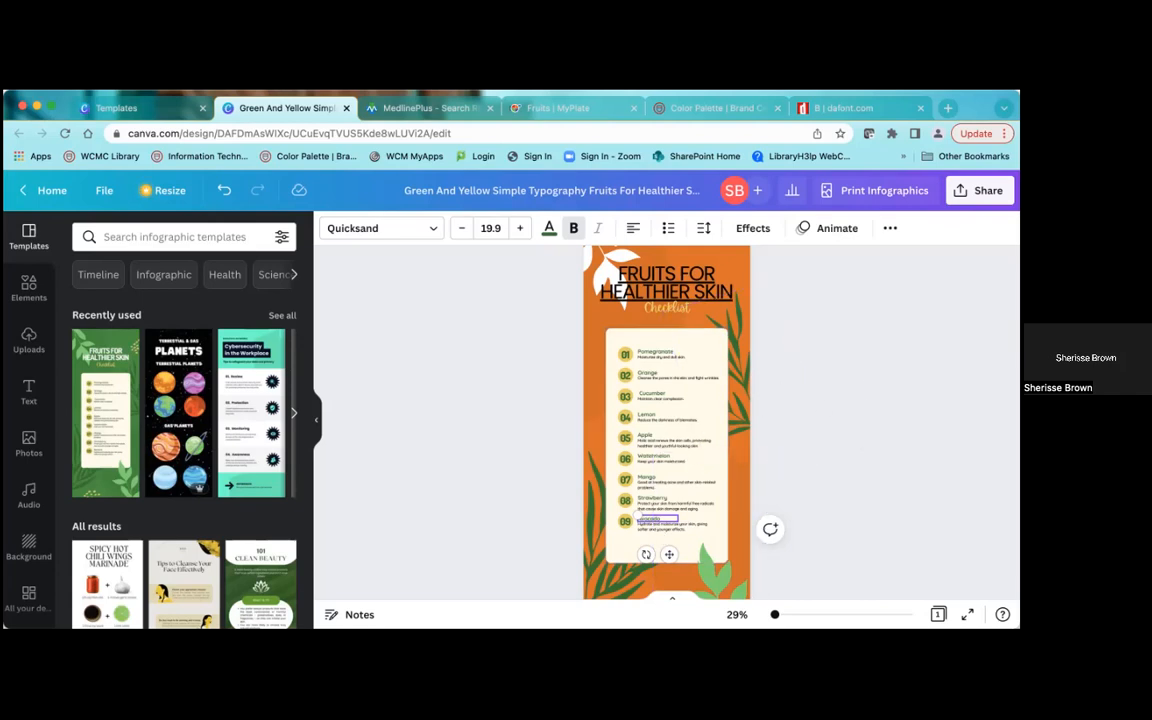
- Download the infographic as a PDF Print file with RGB color space and dismiss the completion notice
{"action": "scroll", "coordinate": [667, 420], "scroll_direction": "down", "scroll_amount": 2}
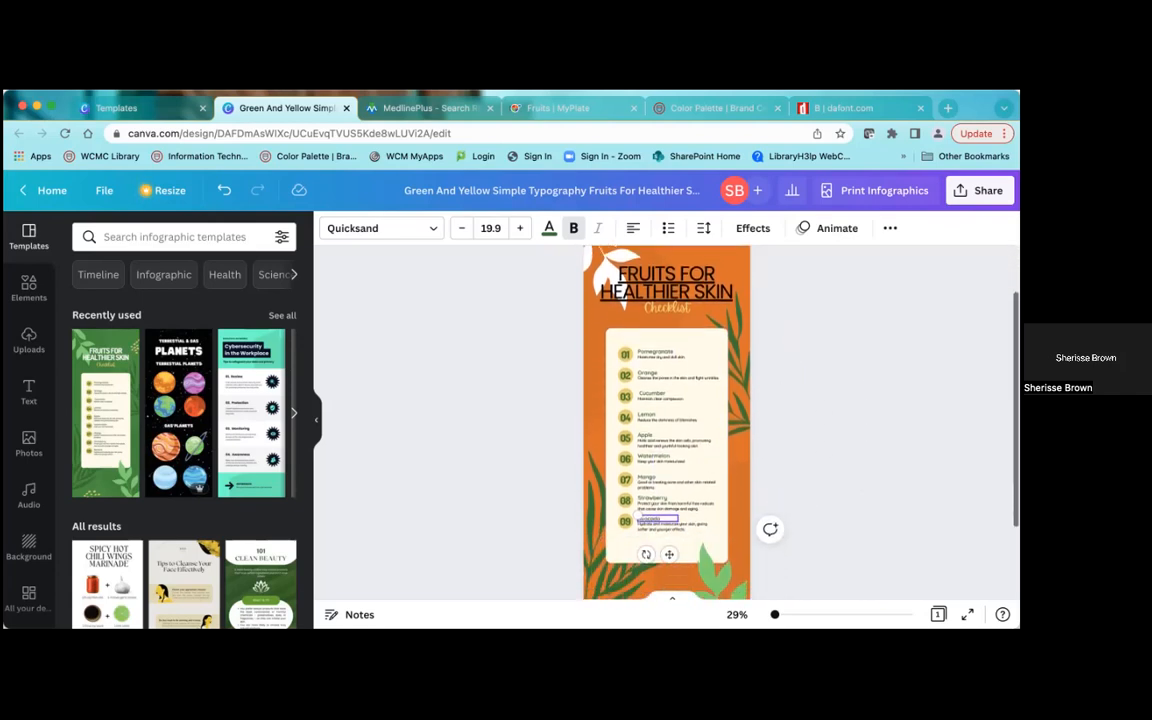
{"action": "scroll", "coordinate": [667, 420], "scroll_direction": "up", "scroll_amount": 4}
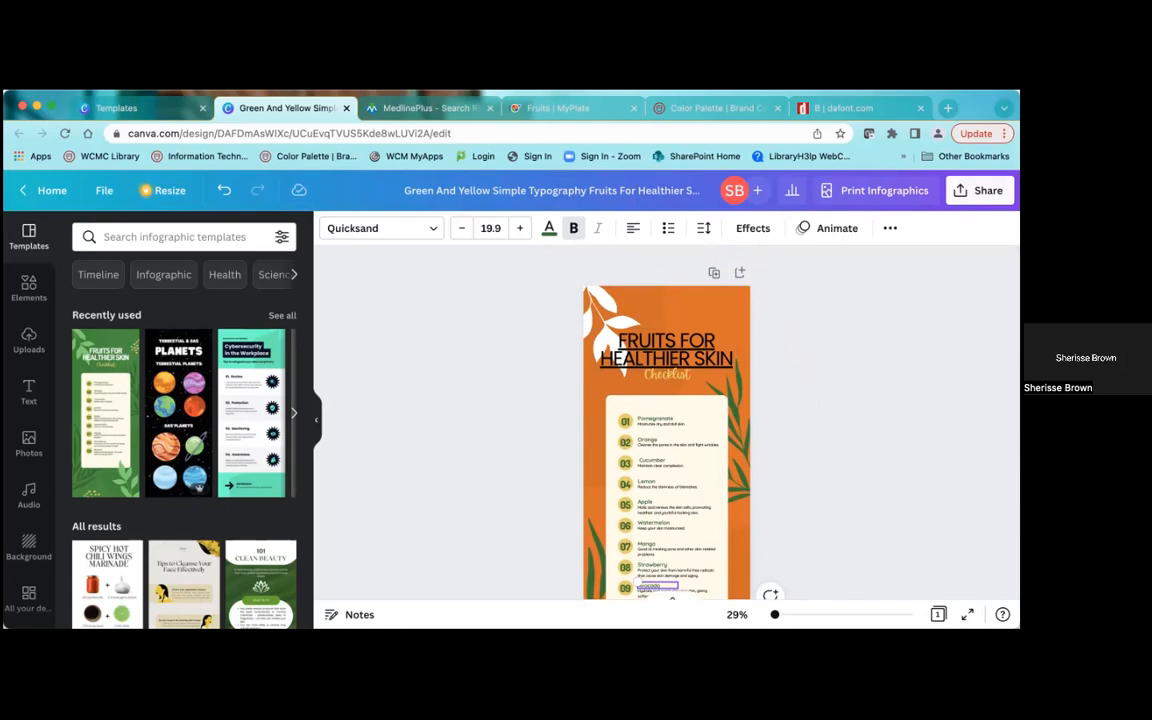
{"action": "left_click", "coordinate": [980, 191]}
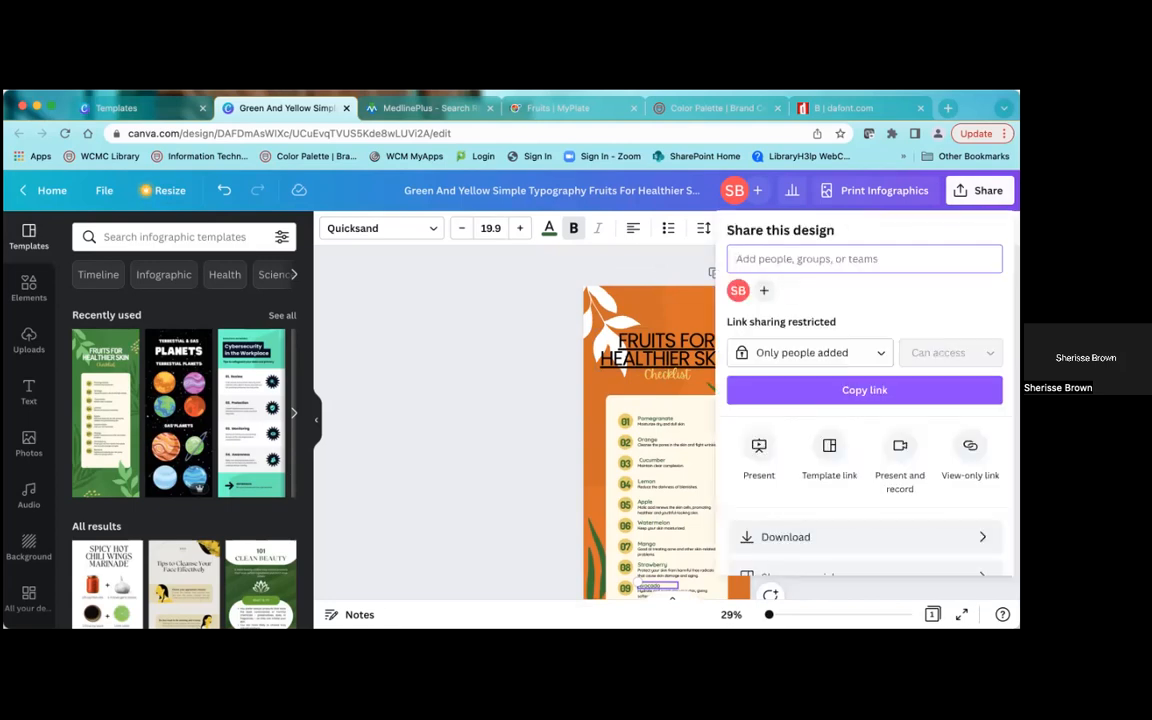
{"action": "left_click", "coordinate": [790, 538]}
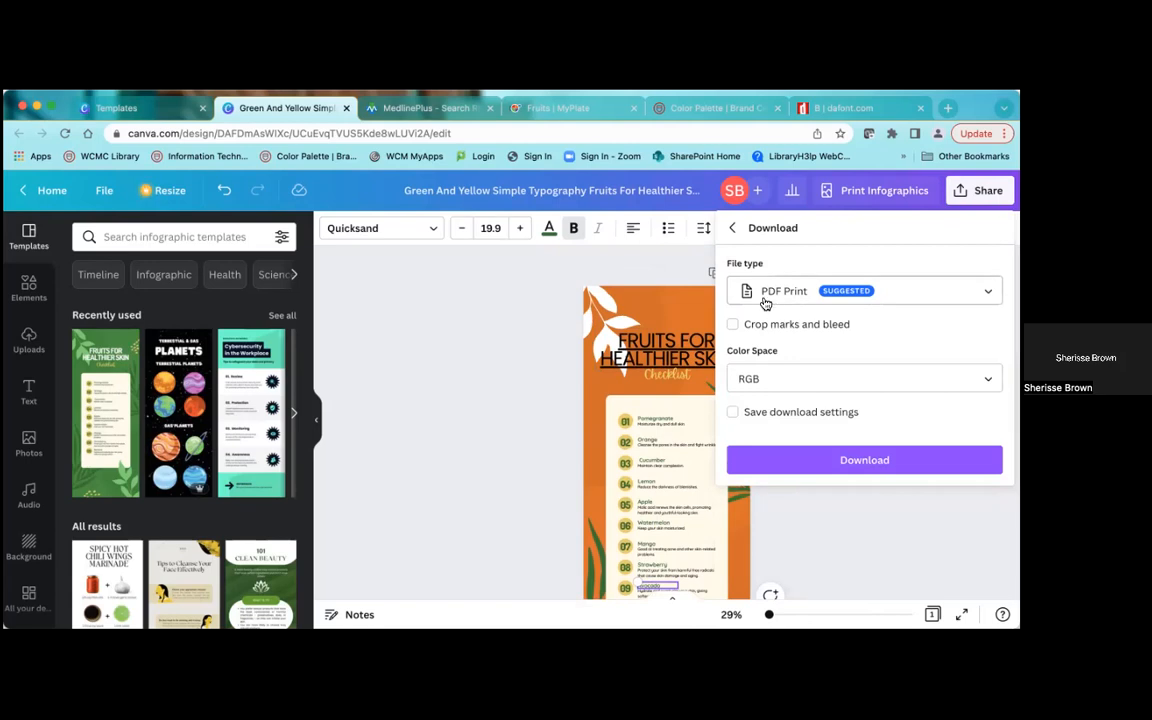
{"action": "left_click", "coordinate": [865, 462]}
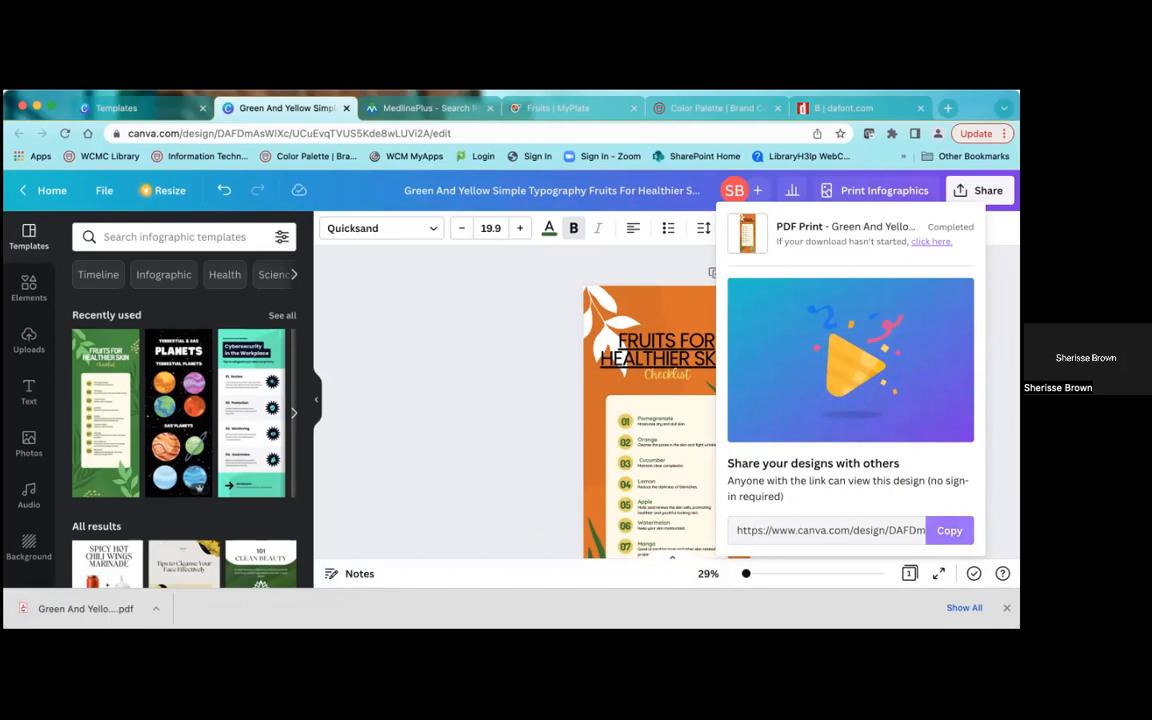
{"action": "key", "text": "Escape"}
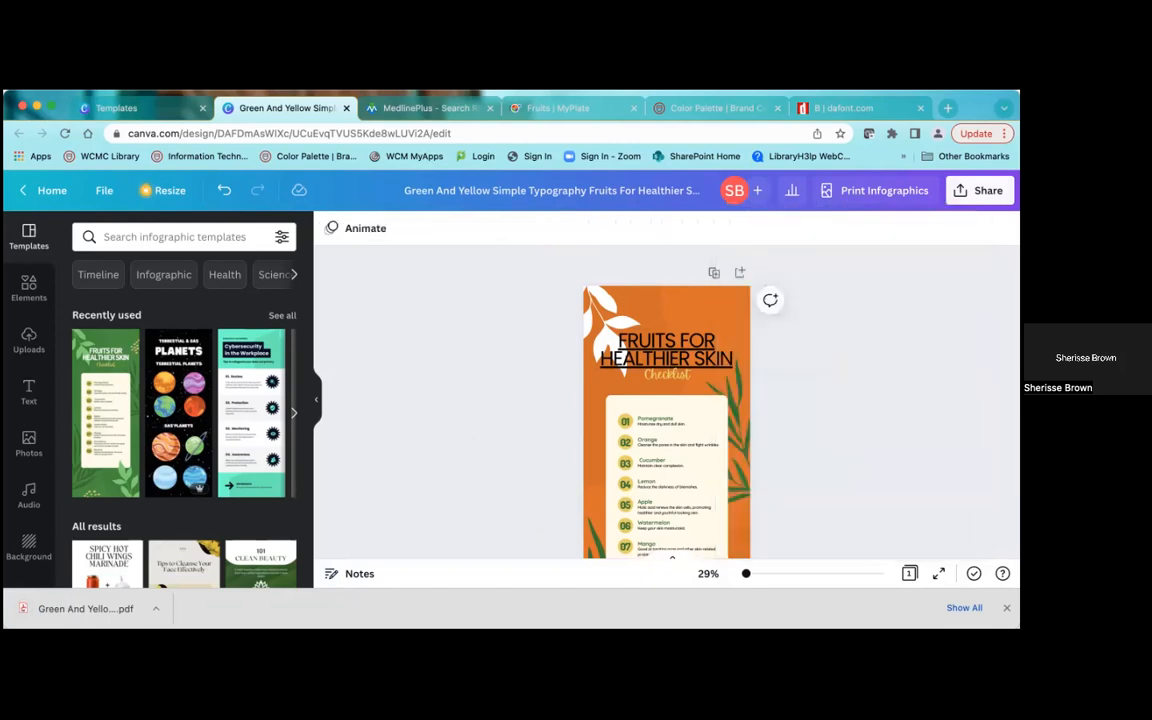
- Download the infographic again as a PNG file
{"action": "left_click", "coordinate": [979, 190]}
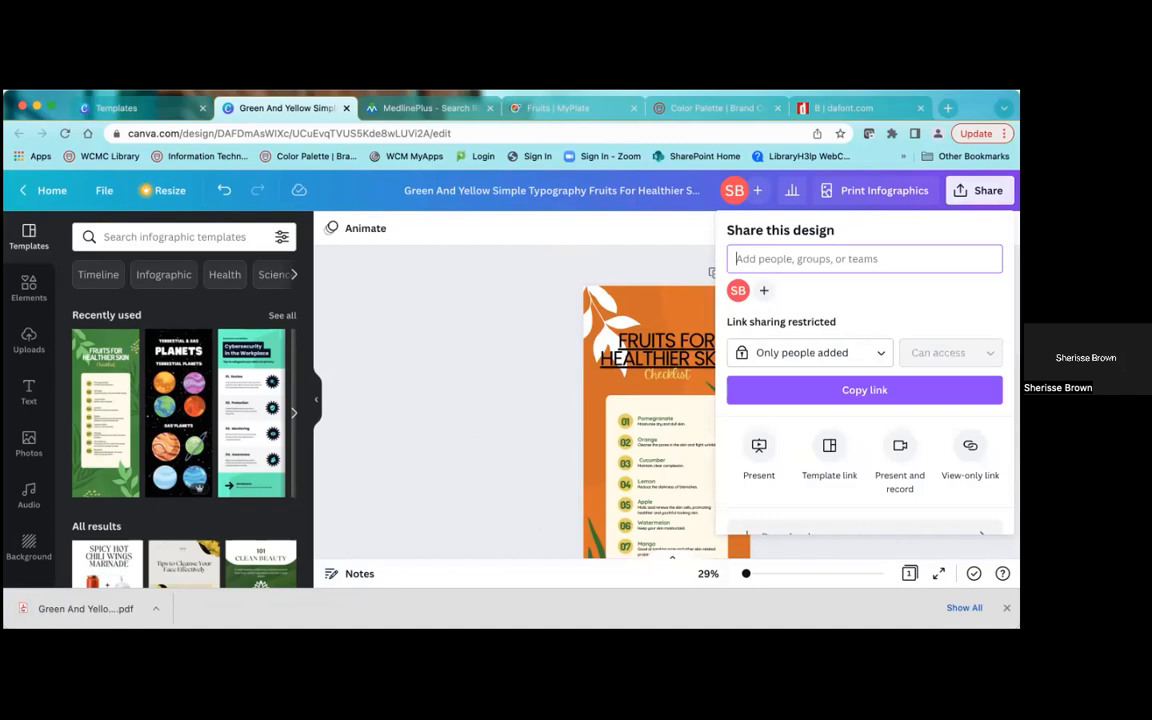
{"action": "scroll", "coordinate": [865, 380], "scroll_direction": "down", "scroll_amount": 3}
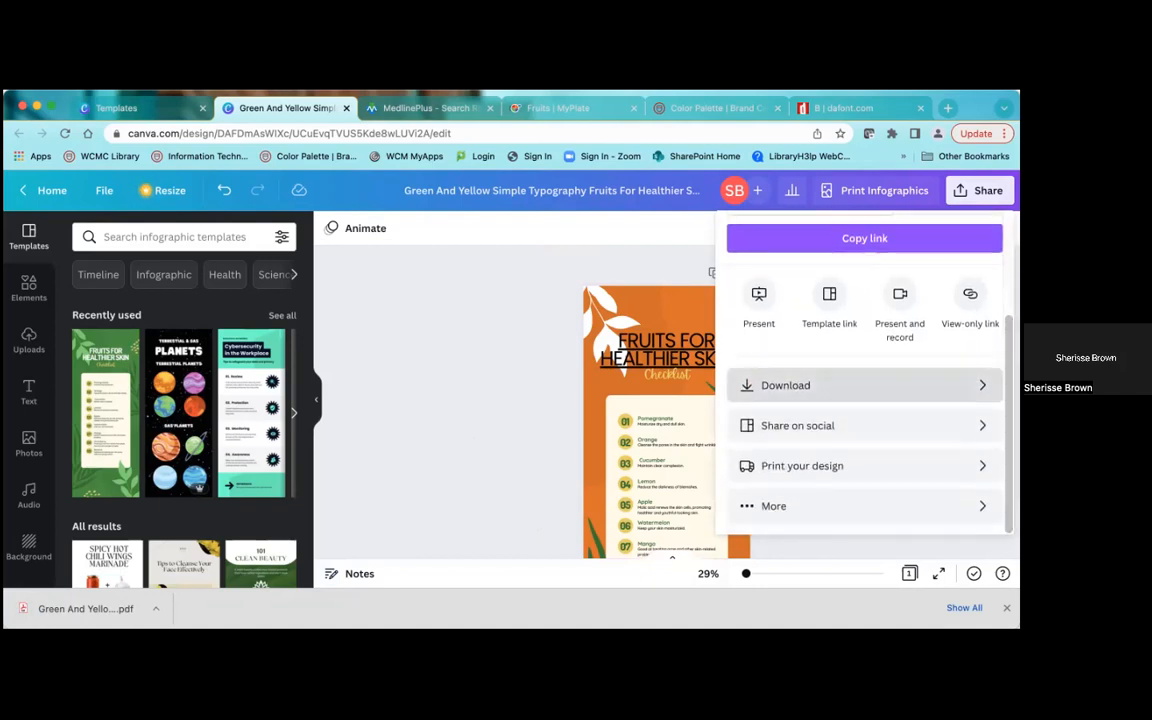
{"action": "left_click", "coordinate": [785, 385]}
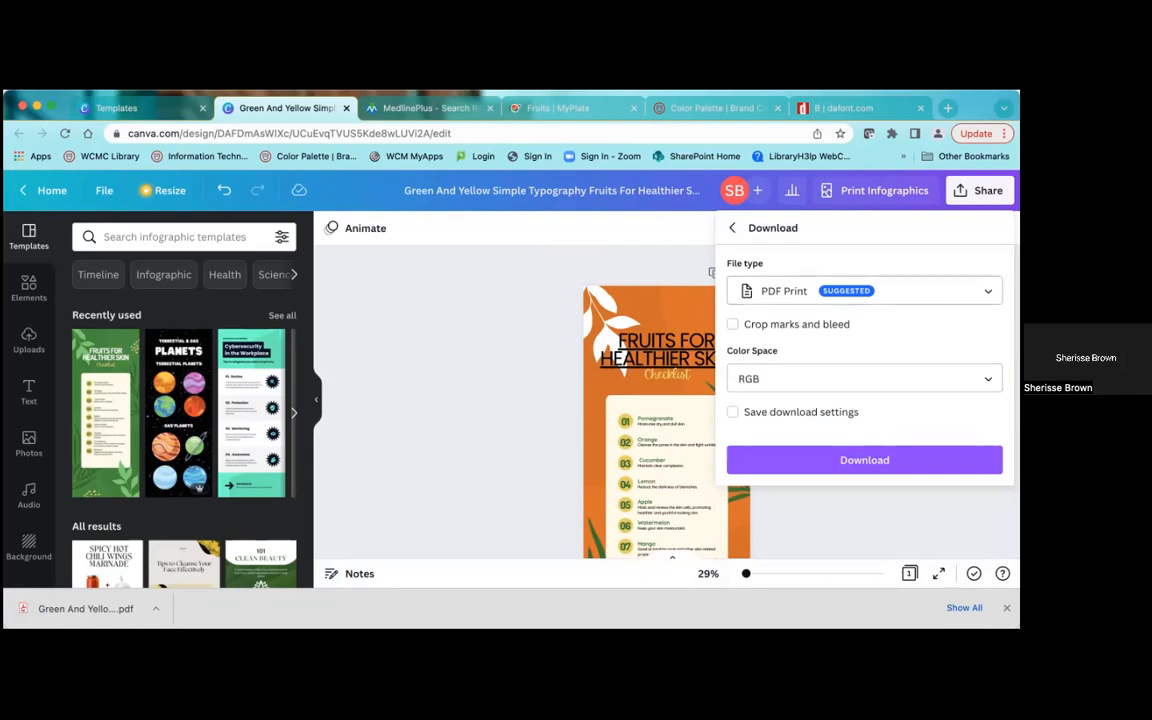
{"action": "left_click", "coordinate": [864, 290]}
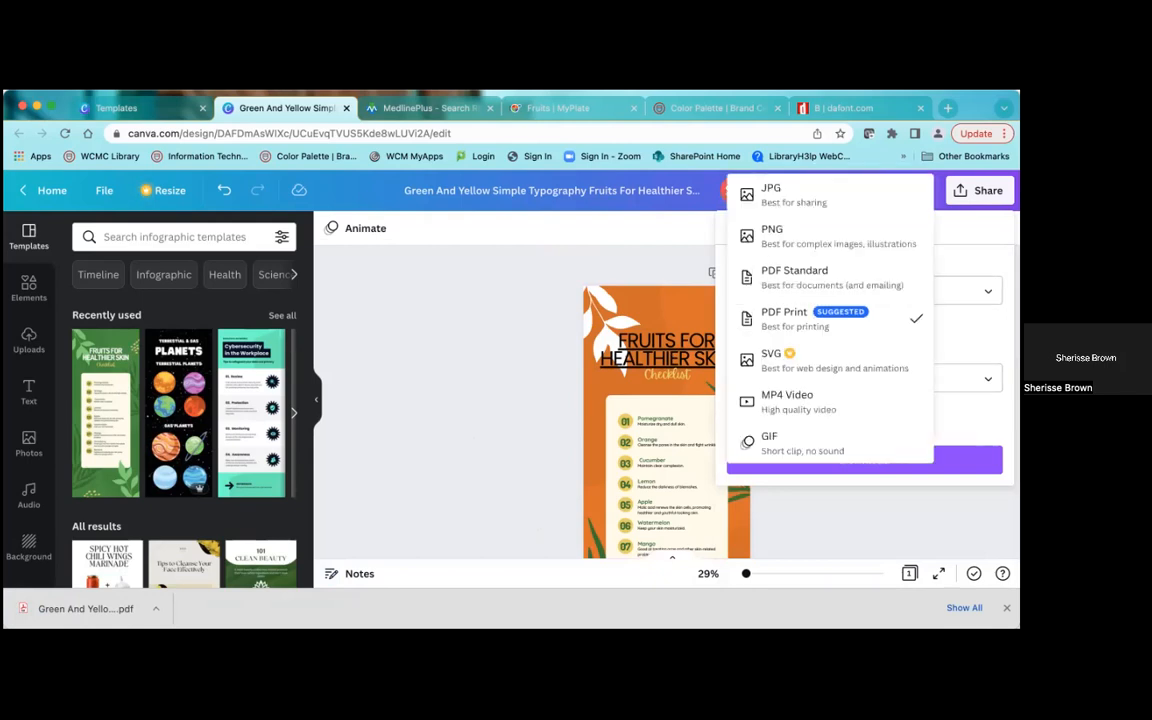
{"action": "left_click", "coordinate": [884, 251]}
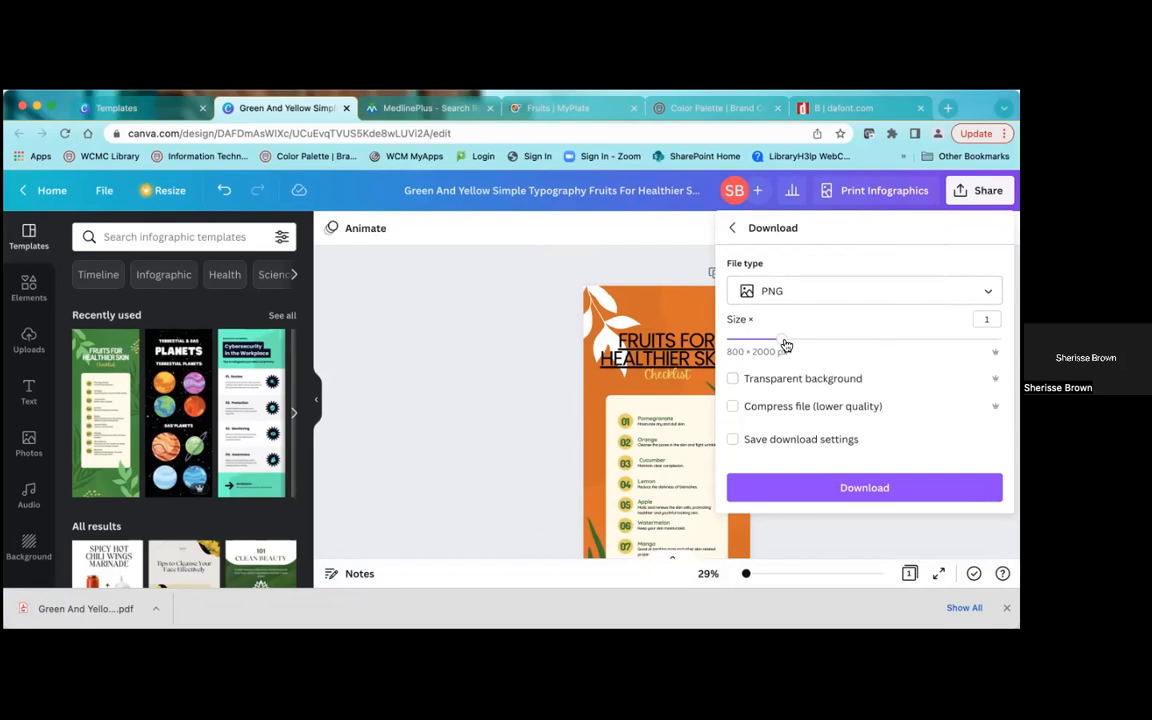
{"action": "left_click", "coordinate": [889, 500]}
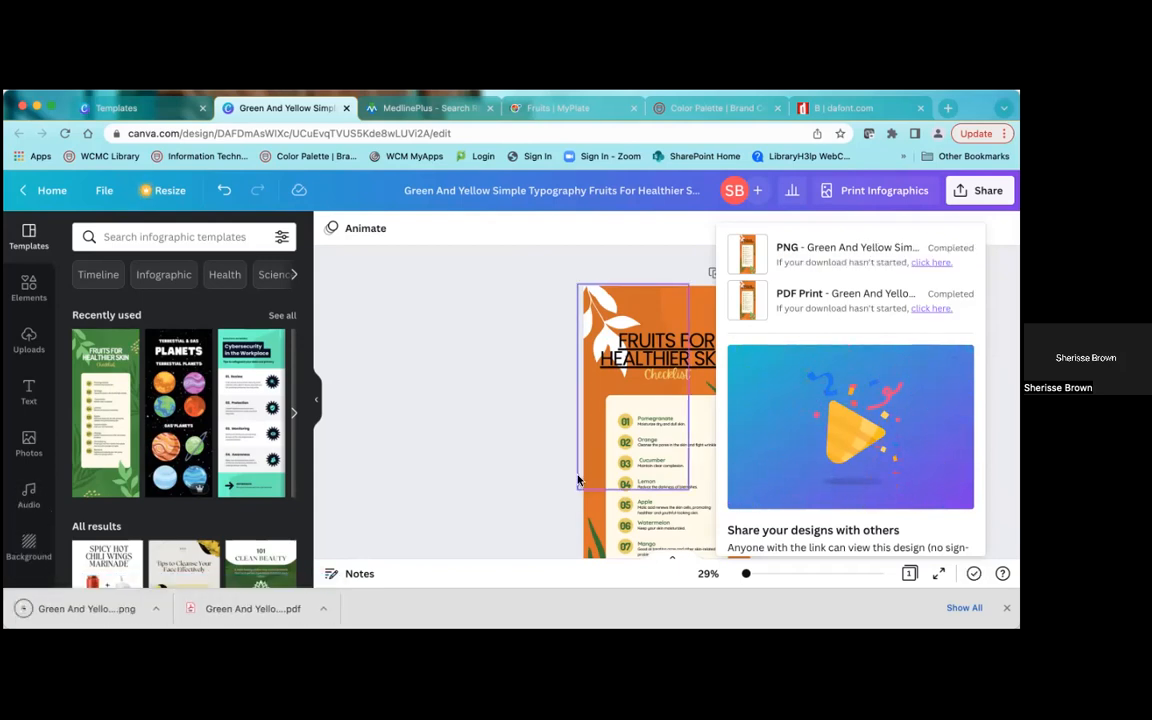
- Open the downloaded PNG and PDF files and look through the PDF from the heading to the checklist items
{"action": "left_click", "coordinate": [88, 615]}
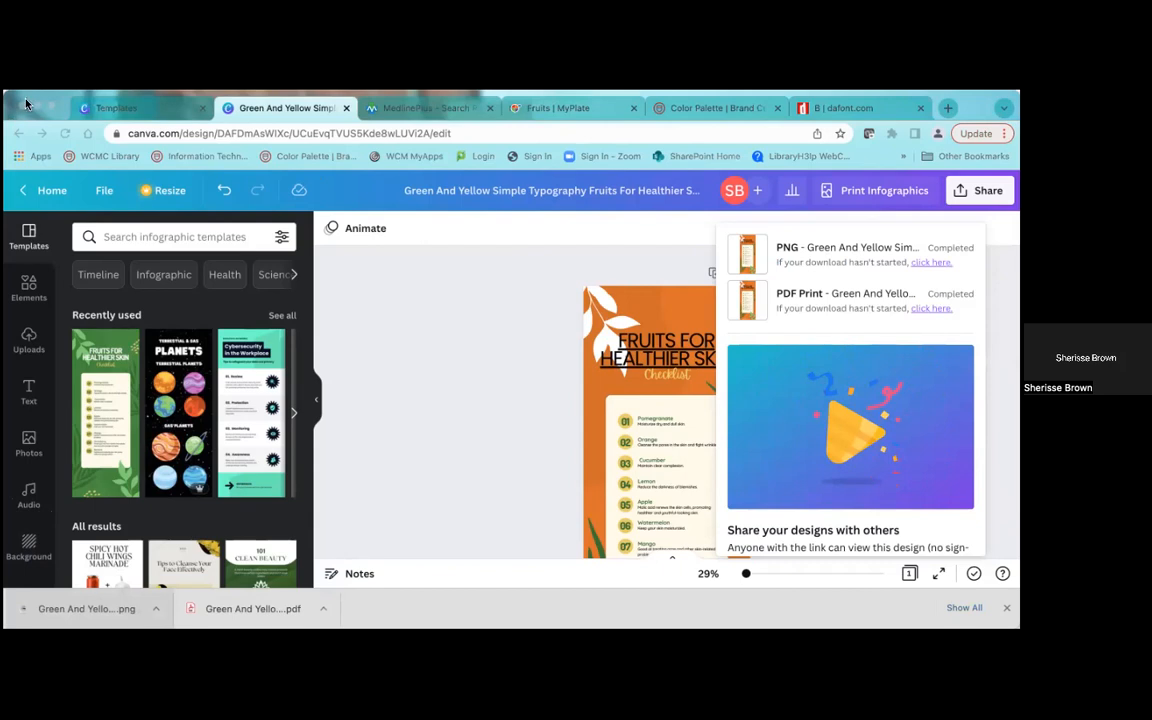
{"action": "left_click", "coordinate": [110, 614]}
{"action": "left_click", "coordinate": [287, 610]}
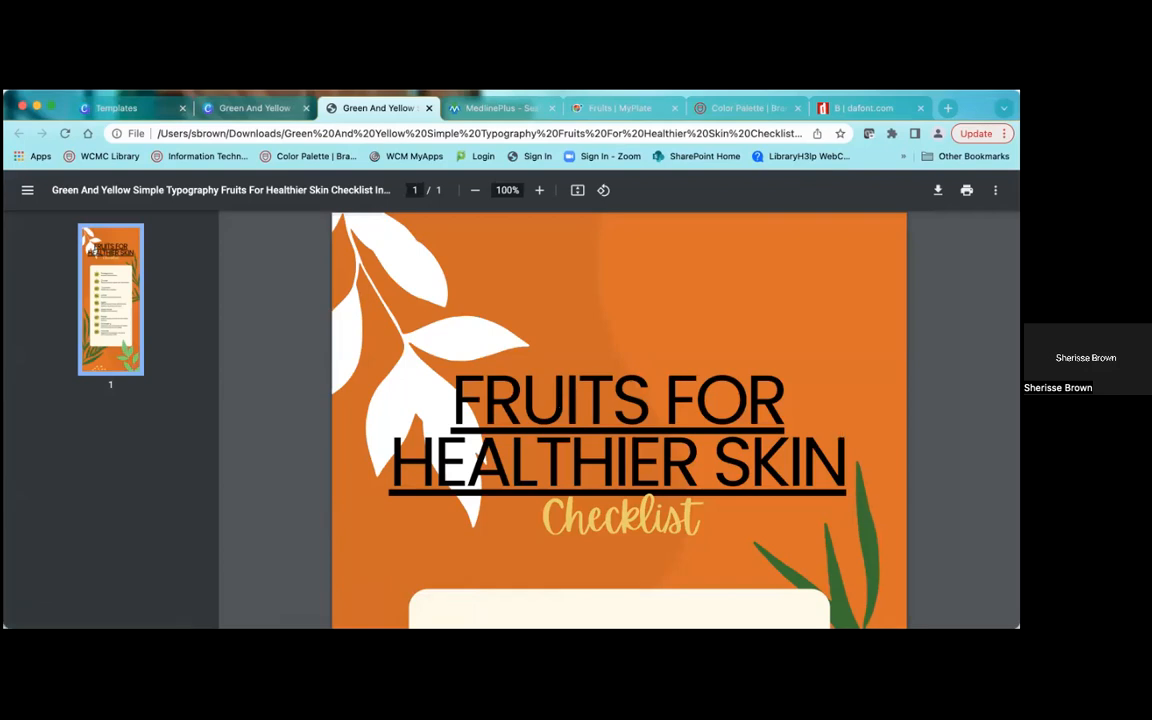
{"action": "scroll", "coordinate": [874, 505], "scroll_direction": "down", "scroll_amount": 3}
{"action": "scroll", "coordinate": [619, 420], "scroll_direction": "down", "scroll_amount": 10}
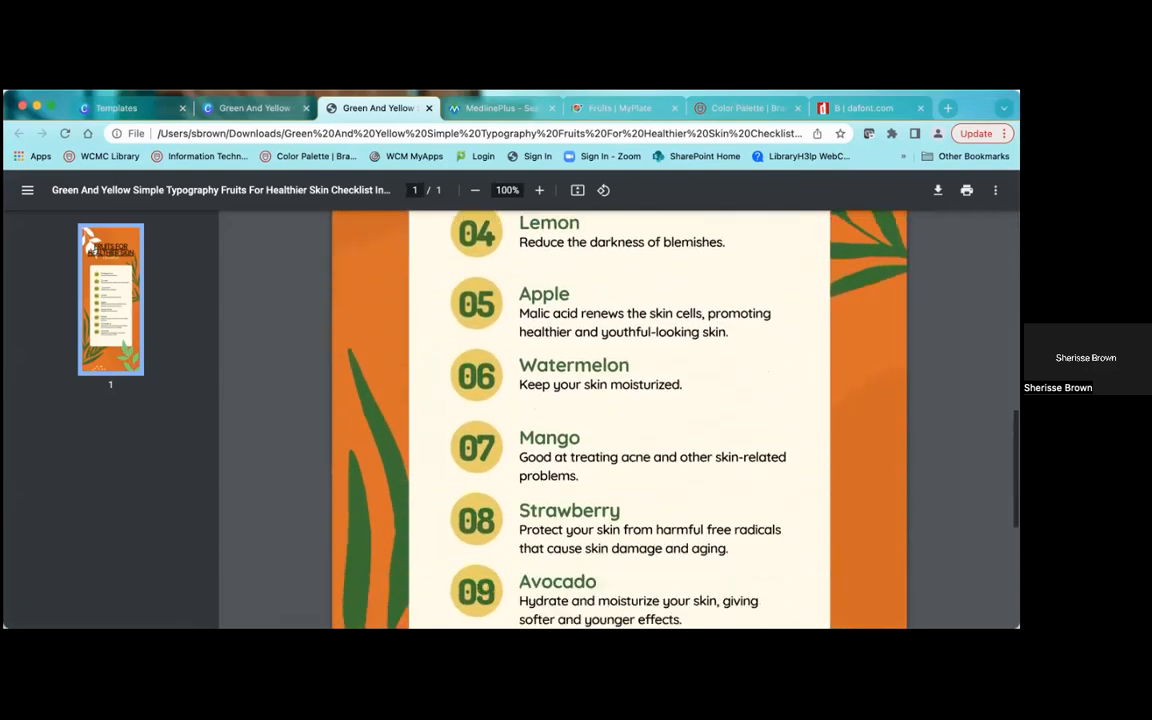
{"action": "scroll", "coordinate": [619, 420], "scroll_direction": "up", "scroll_amount": 15}
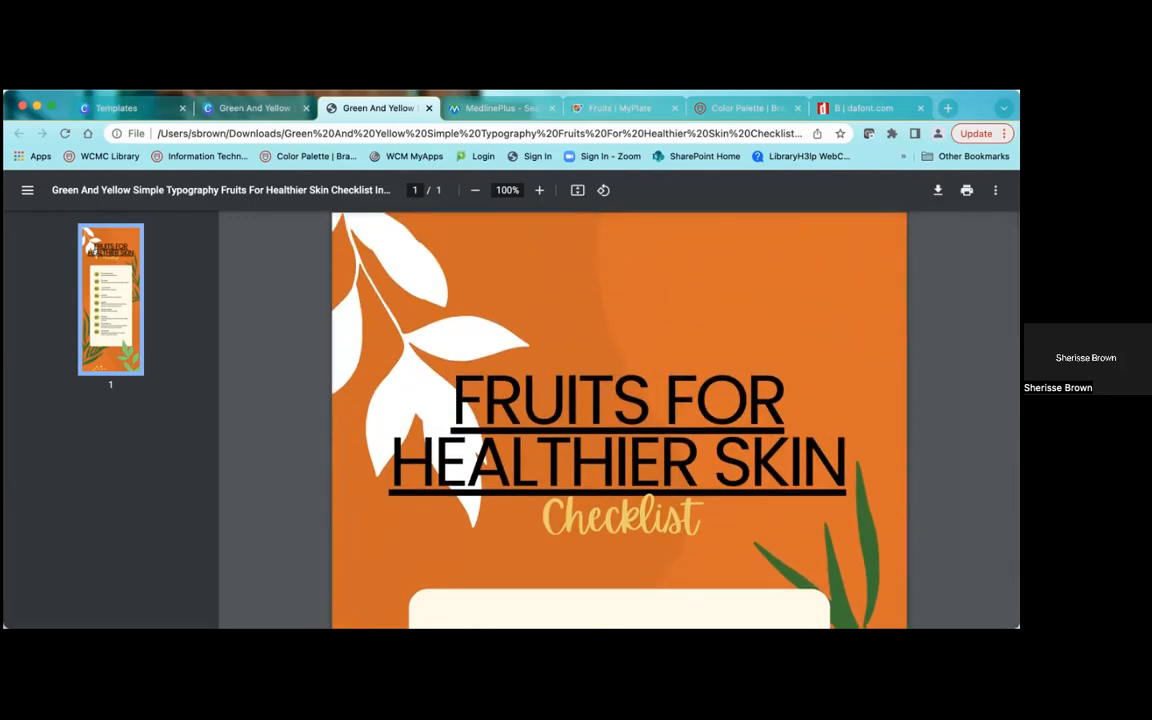
{"action": "scroll", "coordinate": [605, 410], "scroll_direction": "down", "scroll_amount": 1}
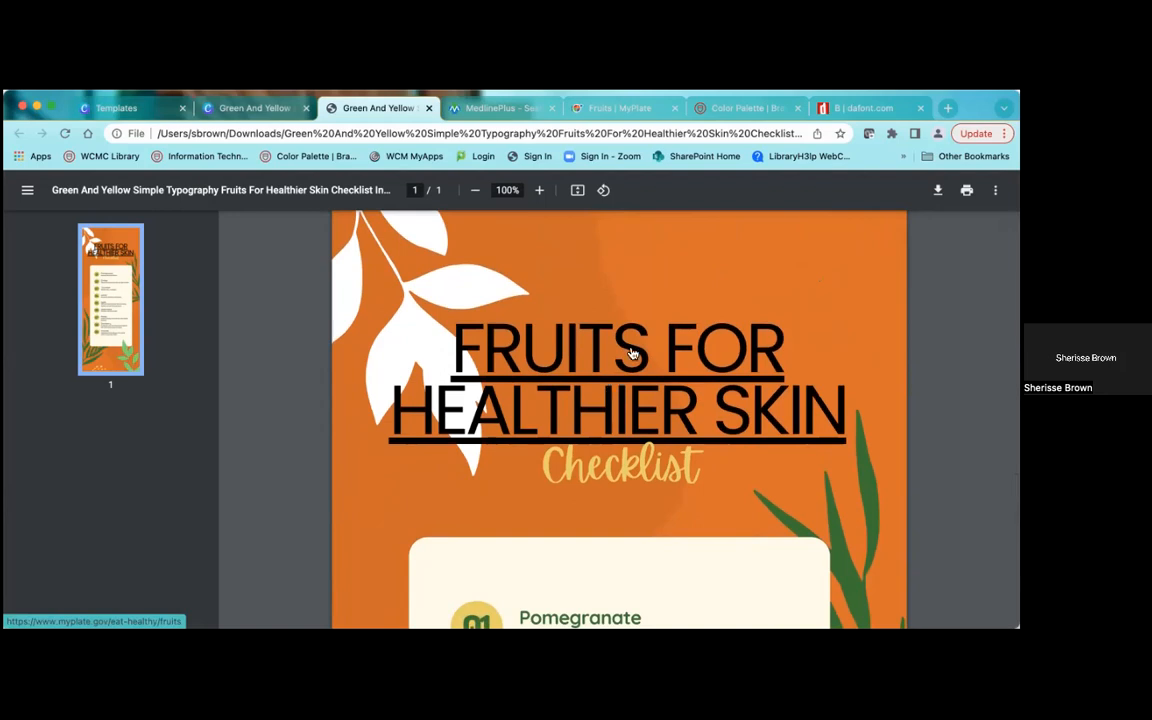
- Test the link on the PDF's heading, return to the infographic design and dismiss the download notice
{"action": "left_click", "coordinate": [603, 395]}
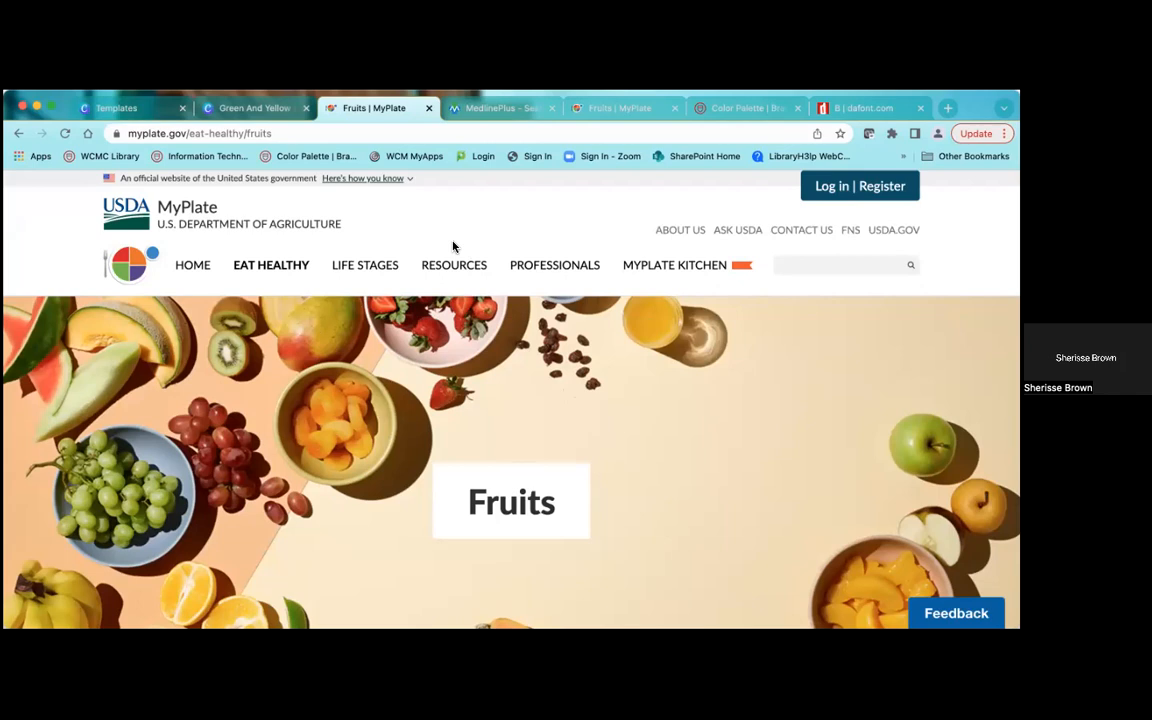
{"action": "left_click", "coordinate": [250, 110]}
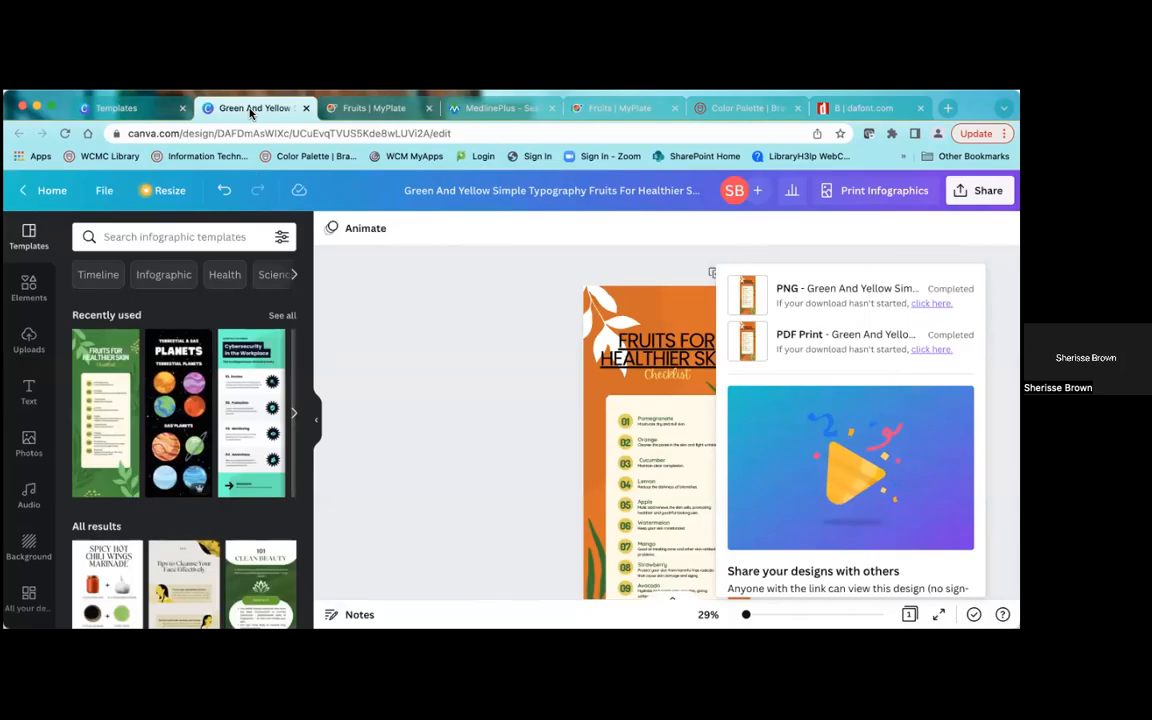
{"action": "left_click", "coordinate": [489, 285]}
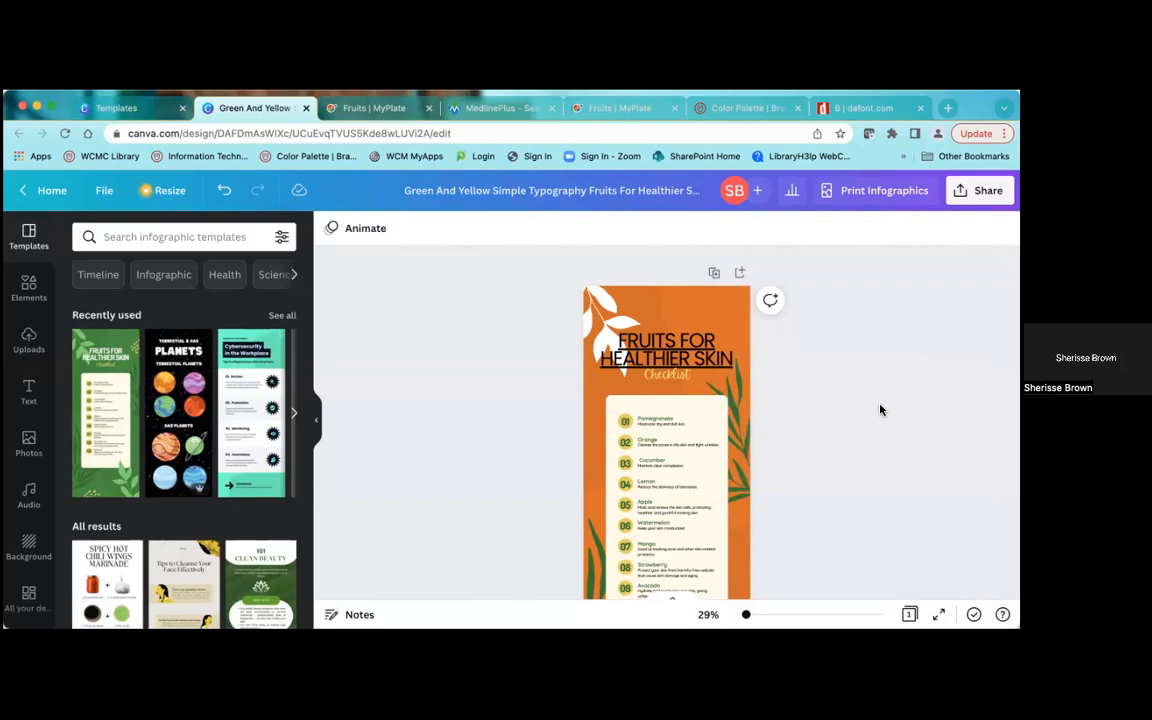
- Duplicate the infographic page and delete the duplicate, page 2
{"action": "scroll", "coordinate": [880, 409], "scroll_direction": "down", "scroll_amount": 2}
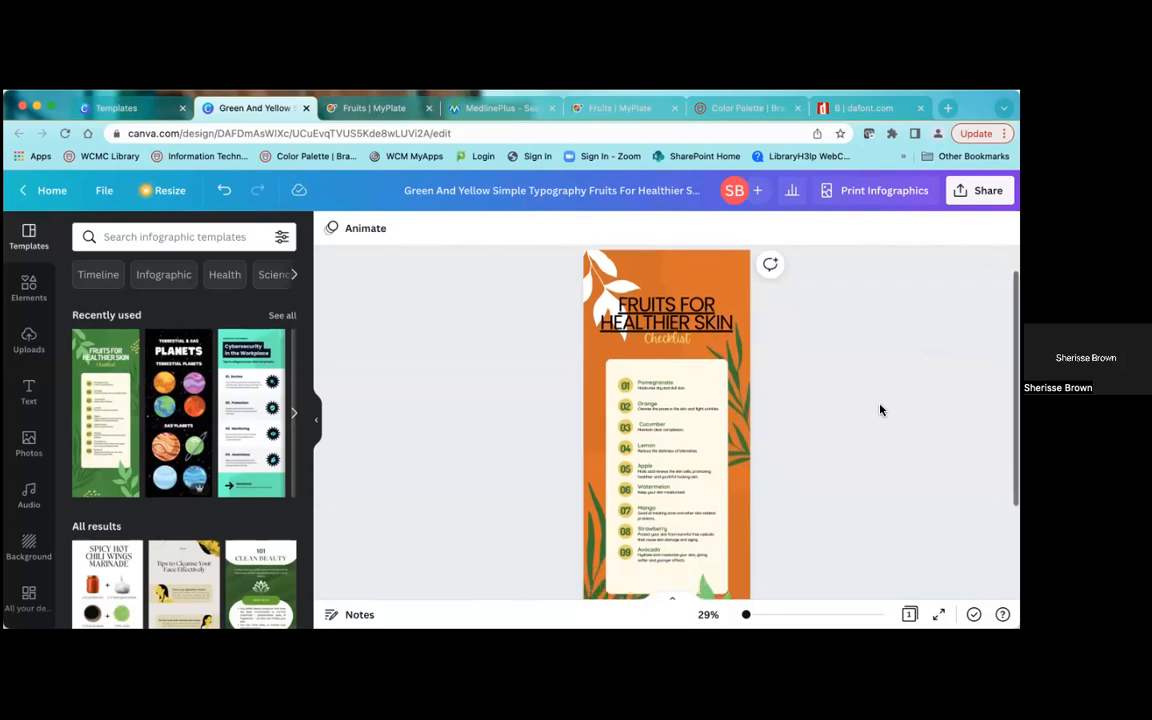
{"action": "scroll", "coordinate": [880, 409], "scroll_direction": "up", "scroll_amount": 2}
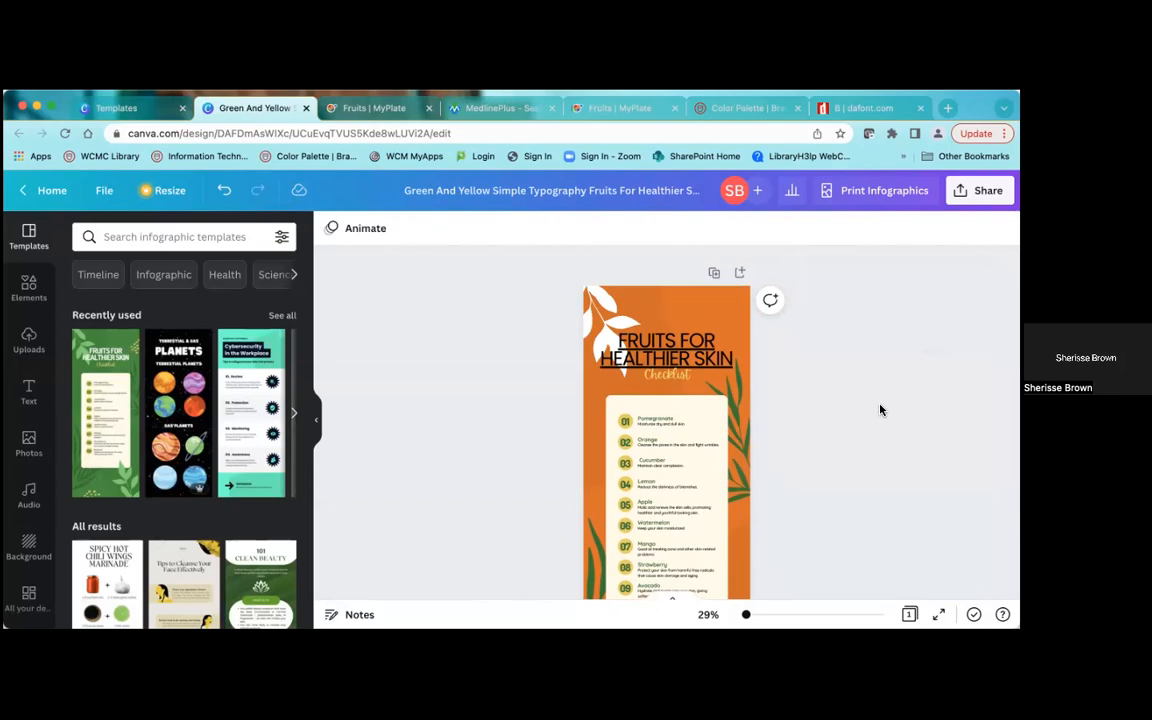
{"action": "left_click", "coordinate": [714, 276]}
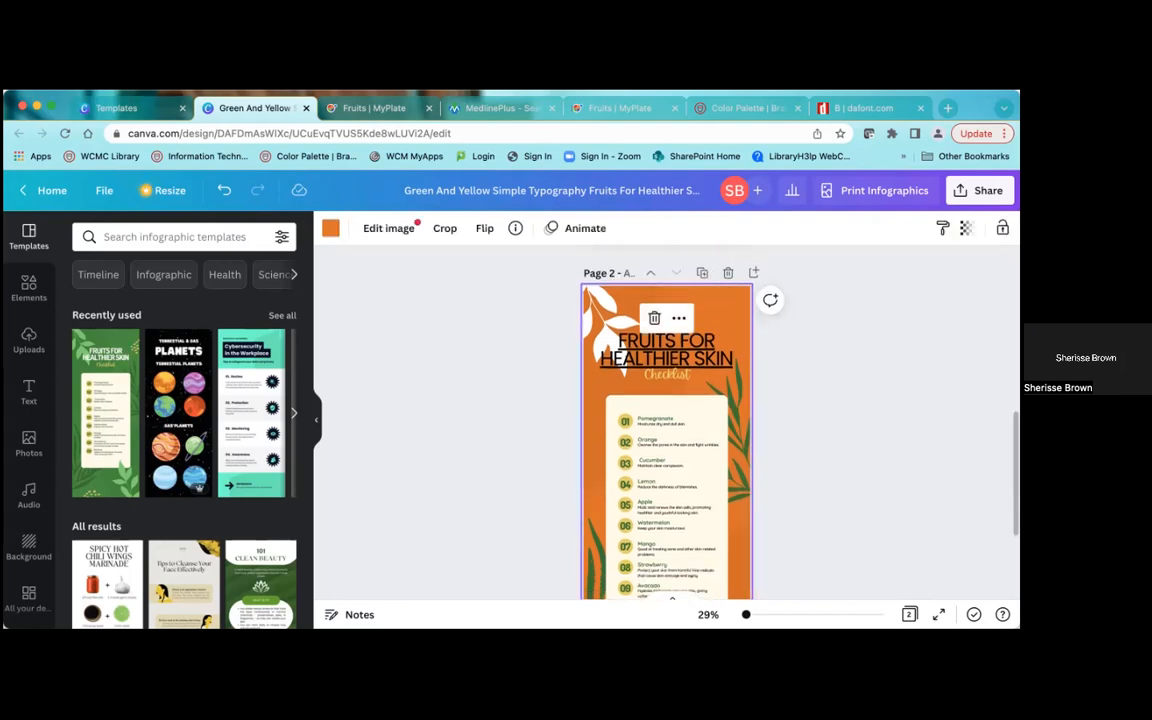
{"action": "scroll", "coordinate": [666, 430], "scroll_direction": "down", "scroll_amount": 5}
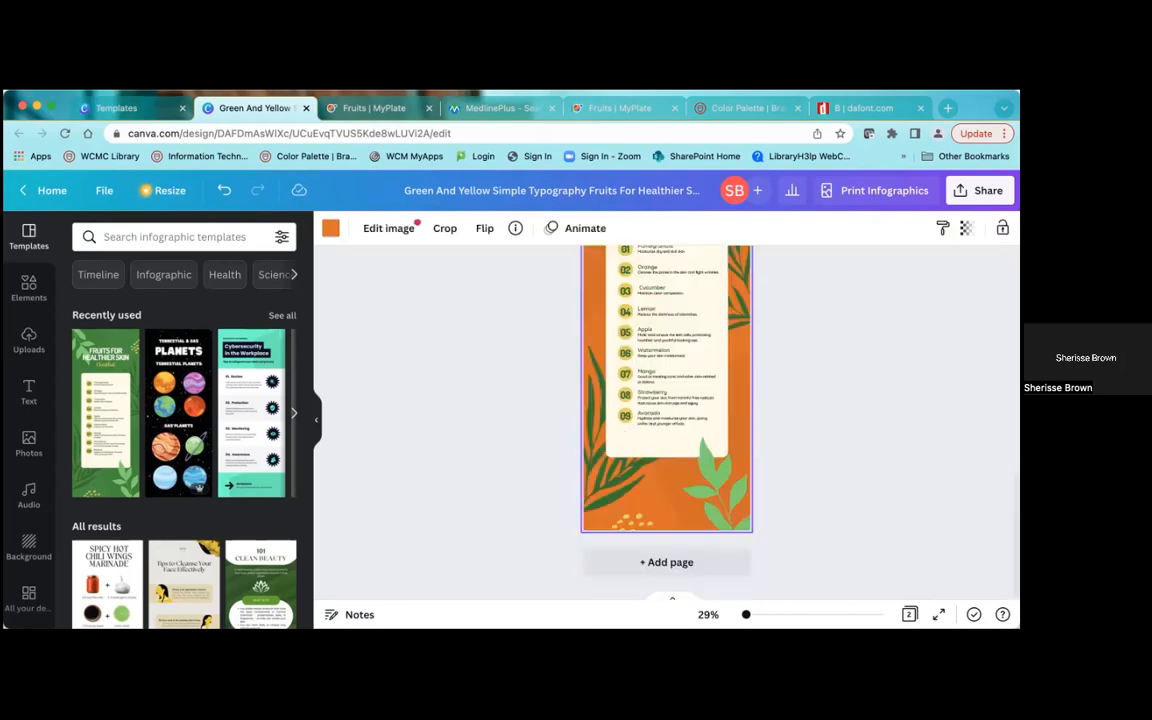
{"action": "scroll", "coordinate": [666, 430], "scroll_direction": "up", "scroll_amount": 10}
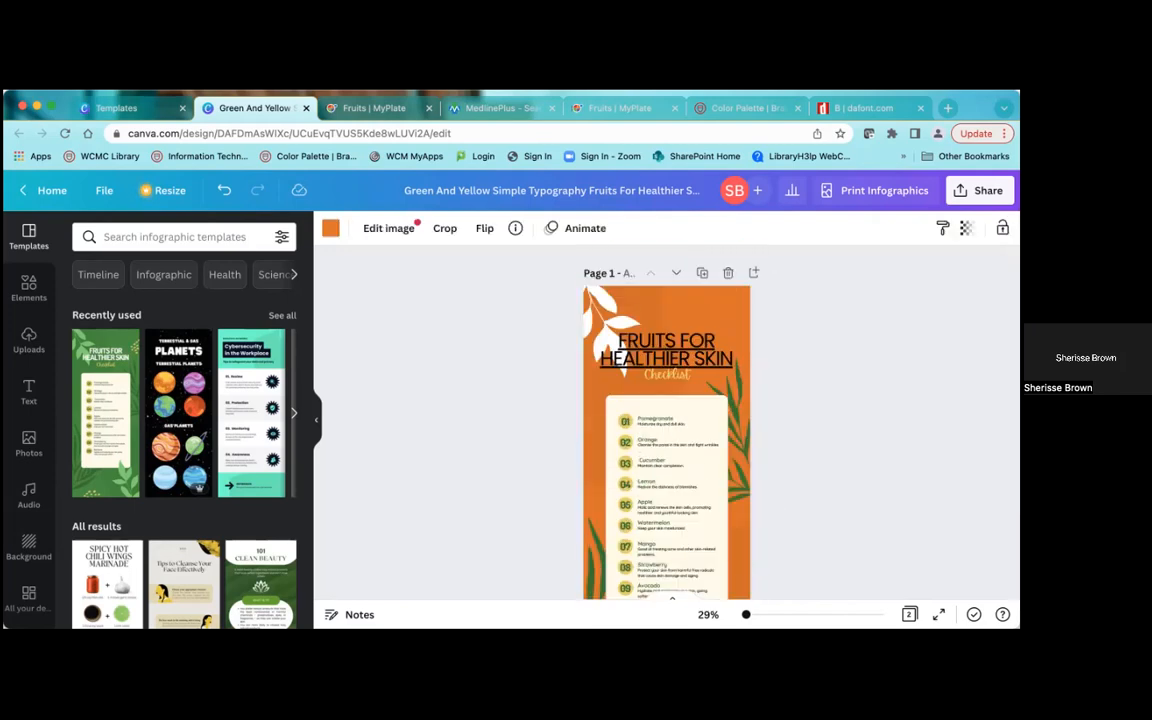
{"action": "scroll", "coordinate": [666, 430], "scroll_direction": "down", "scroll_amount": 5}
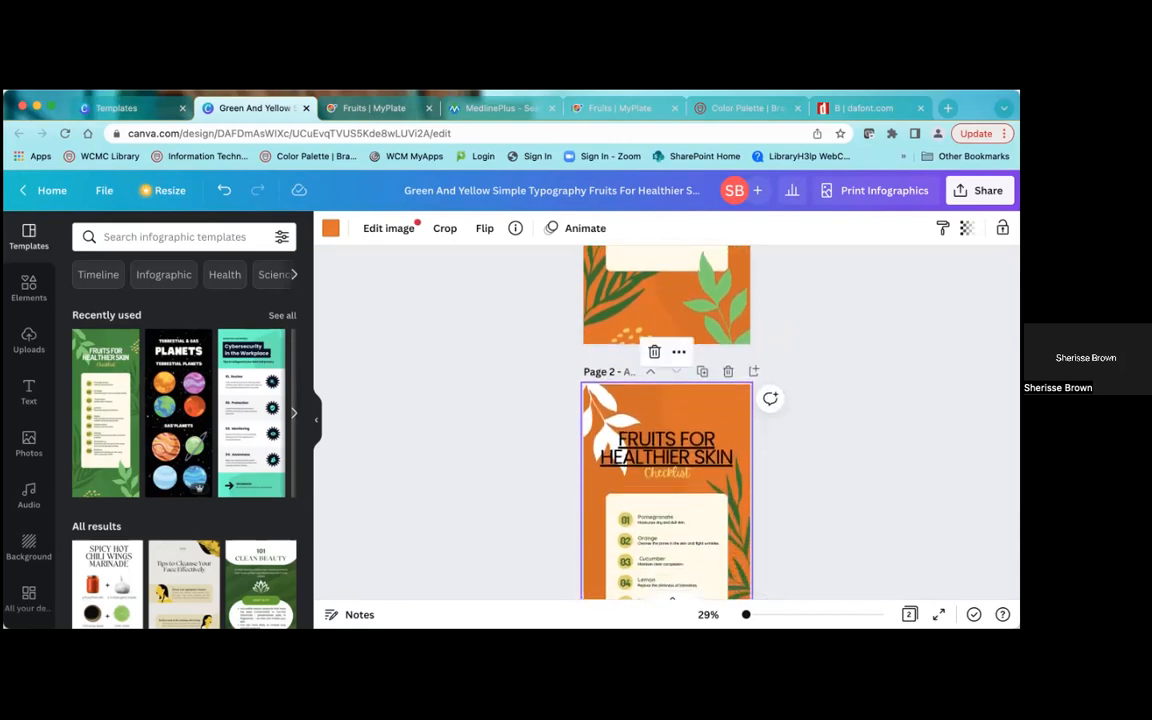
{"action": "left_click", "coordinate": [730, 373]}
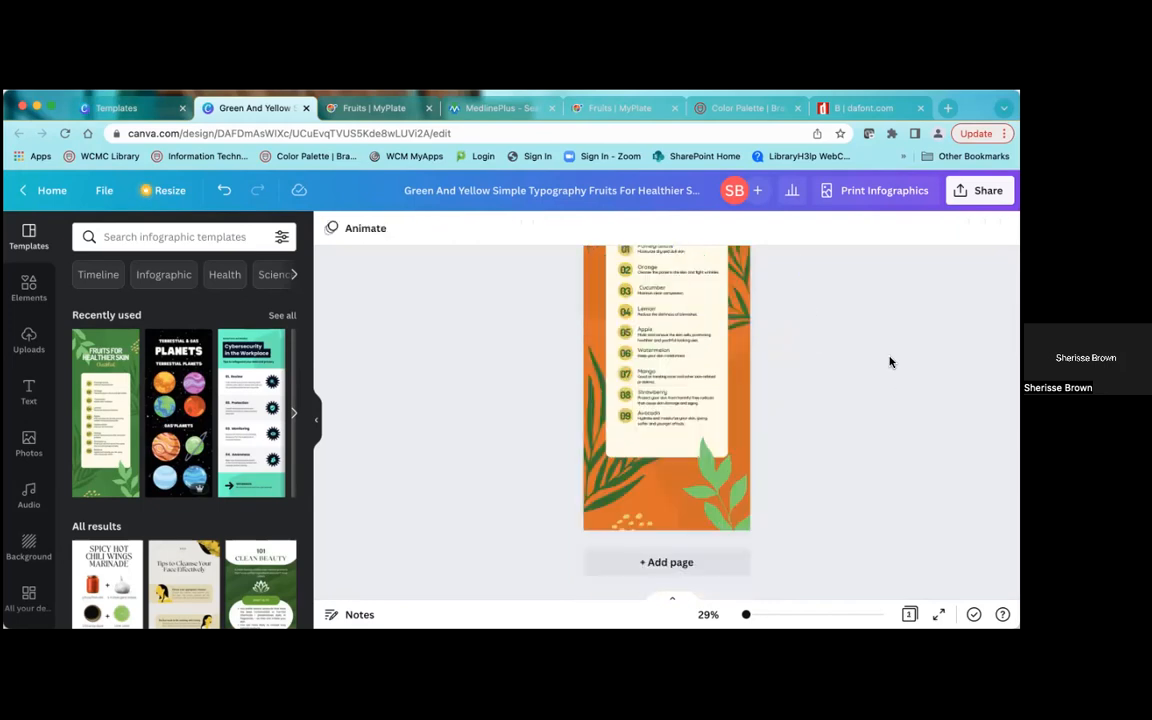
- Duplicate the checklist number 09, place the copy directly beneath it and change its text to 10
{"action": "scroll", "coordinate": [890, 360], "scroll_direction": "up", "scroll_amount": 5}
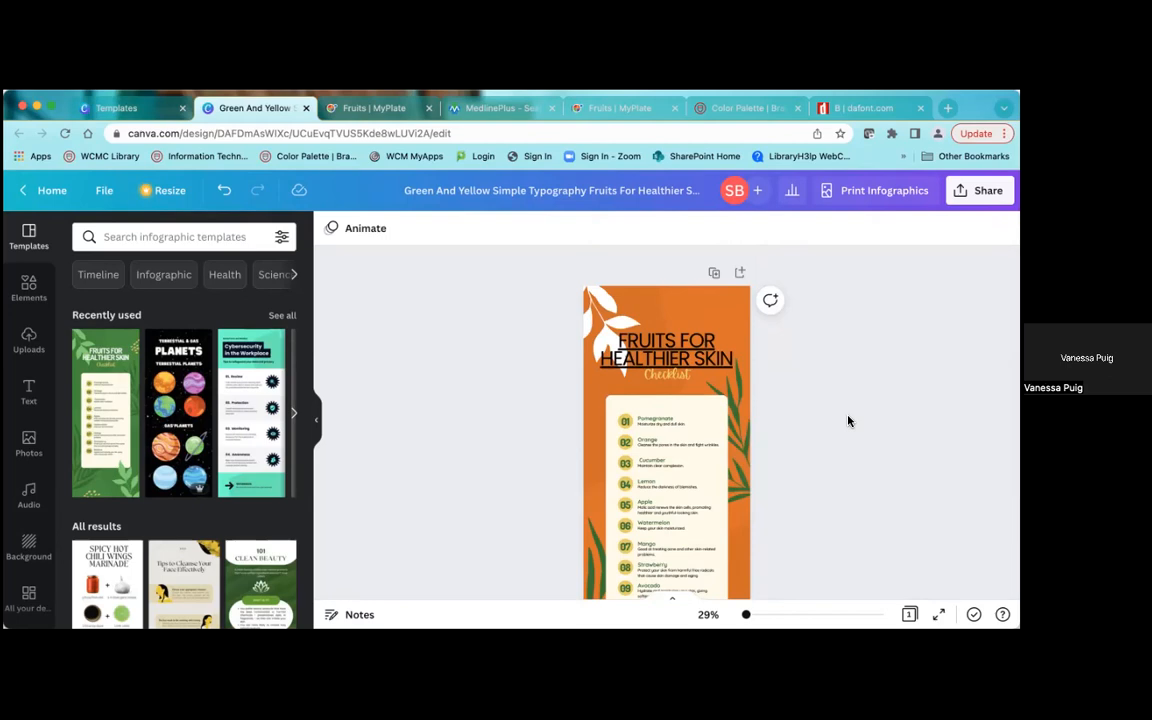
{"action": "left_click_drag", "start_coordinate": [652, 518], "coordinate": [740, 552]}
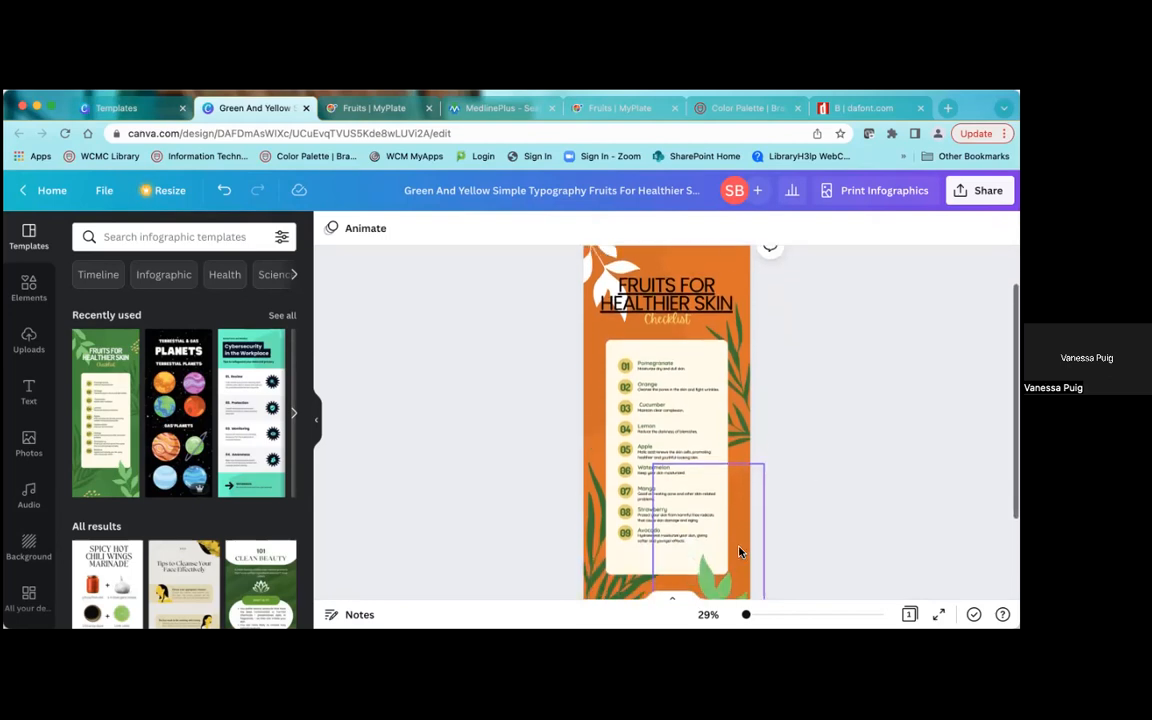
{"action": "scroll", "coordinate": [740, 552], "scroll_direction": "down", "scroll_amount": 1}
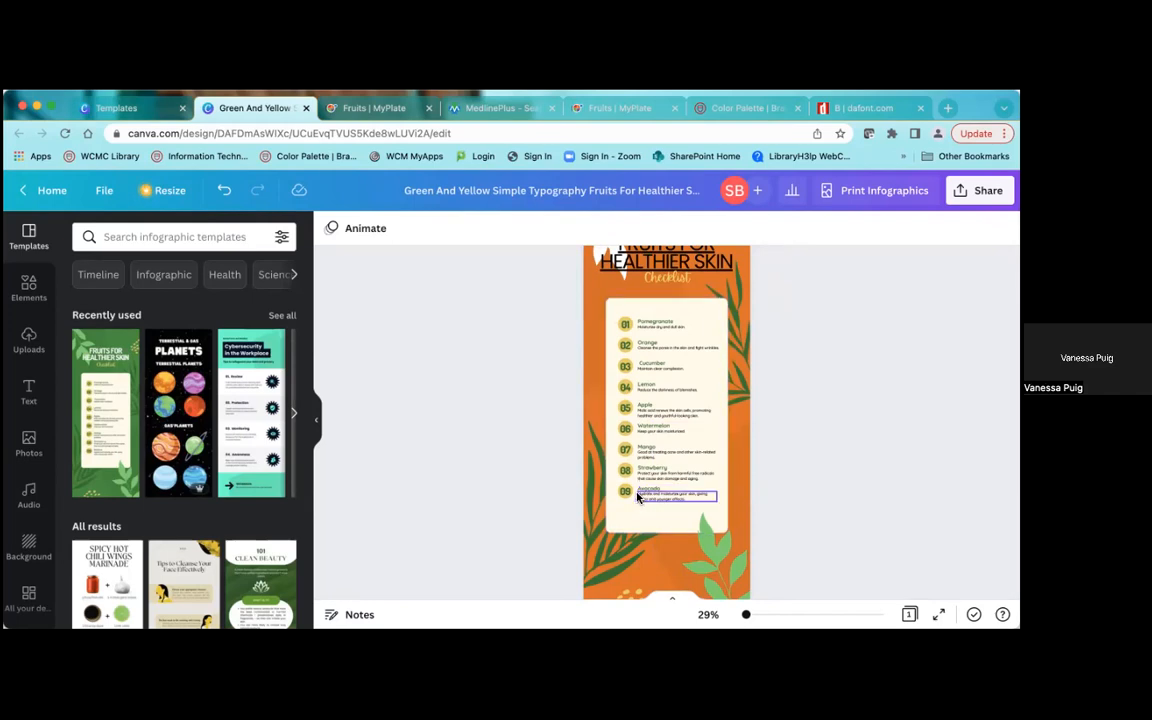
{"action": "left_click", "coordinate": [625, 491]}
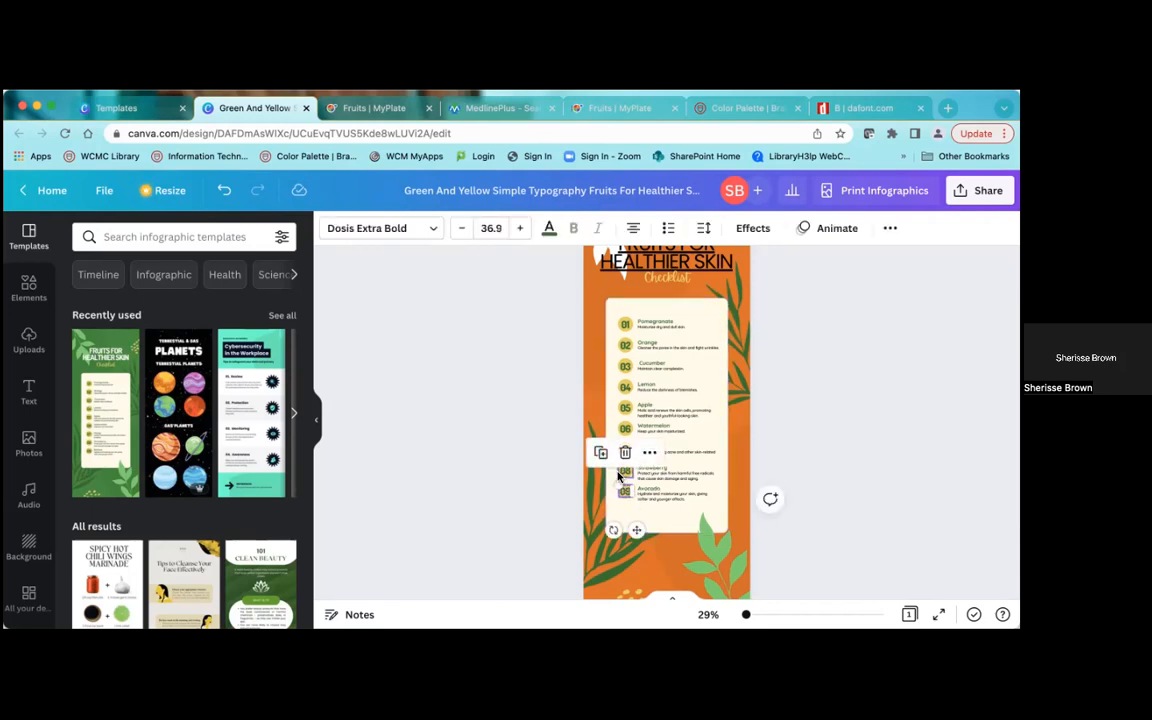
{"action": "left_click", "coordinate": [603, 455]}
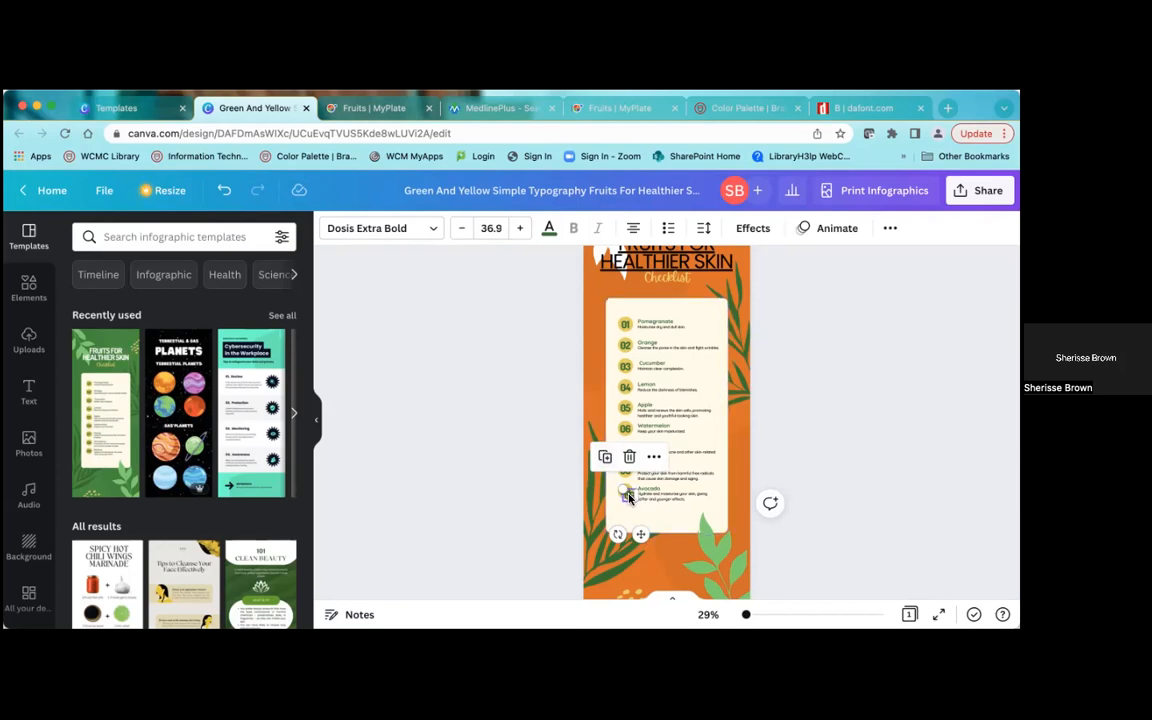
{"action": "left_click_drag", "start_coordinate": [628, 497], "coordinate": [626, 512]}
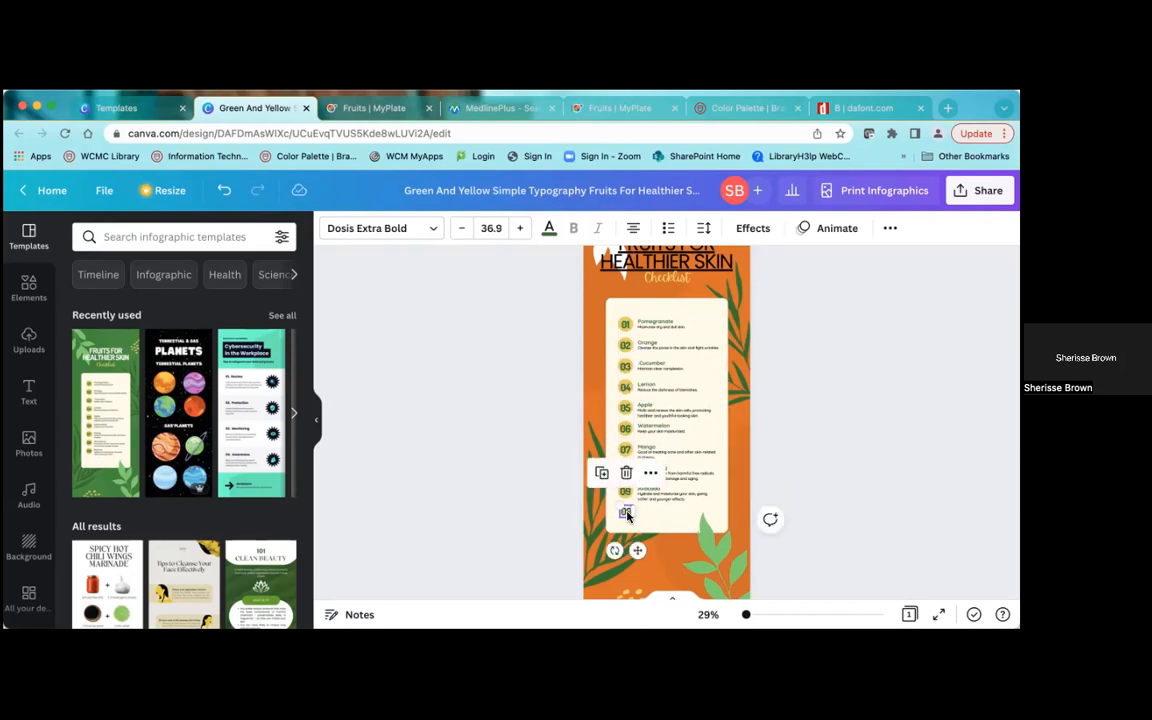
{"action": "left_click", "coordinate": [628, 512]}
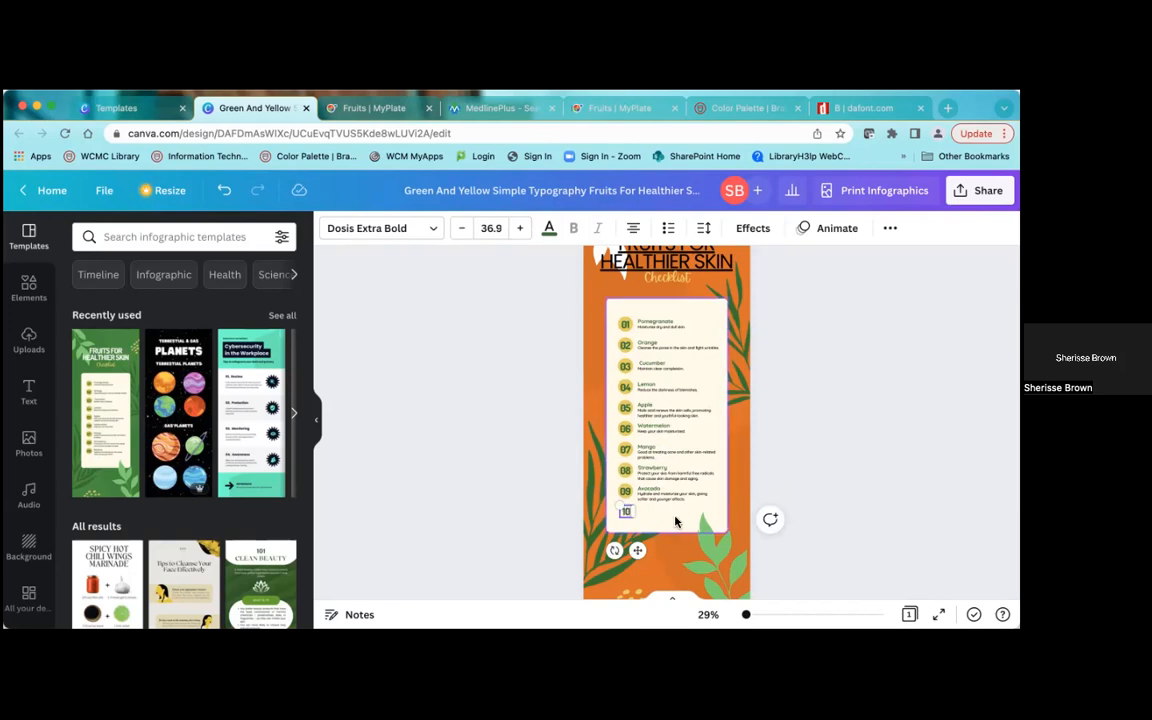
- Duplicate the Avocado title, place the copy beside number 10 and change its text to Banana
{"action": "left_click", "coordinate": [646, 500]}
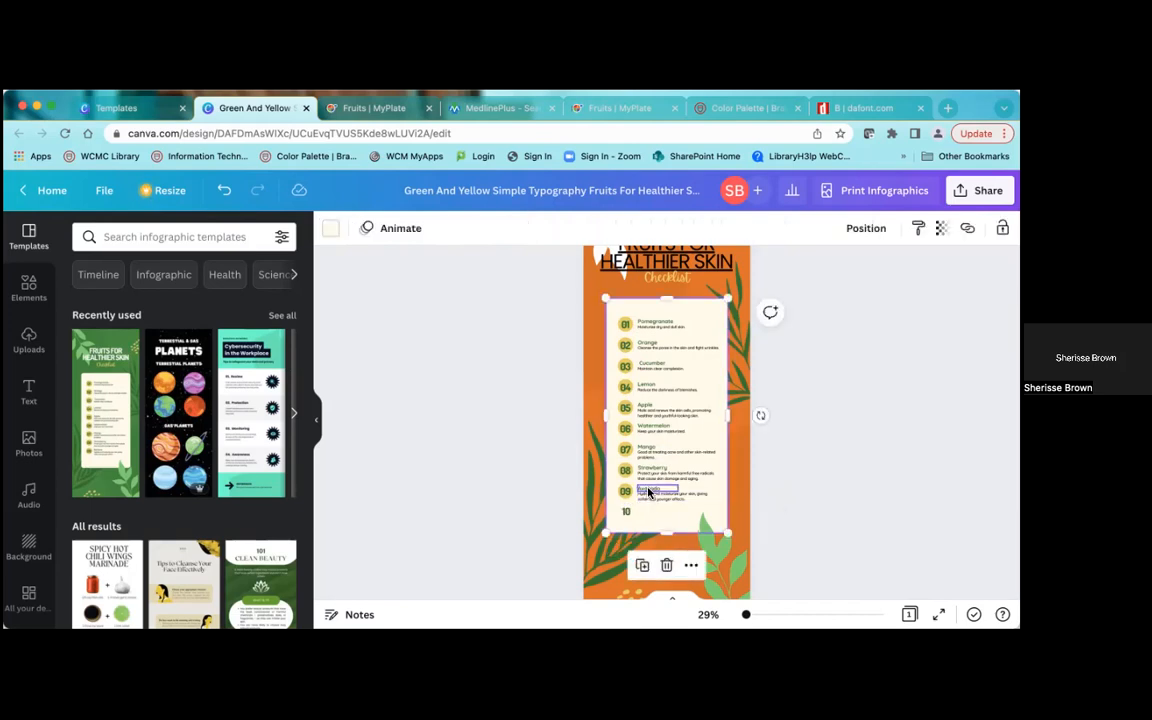
{"action": "left_click", "coordinate": [648, 492]}
{"action": "left_click", "coordinate": [634, 455]}
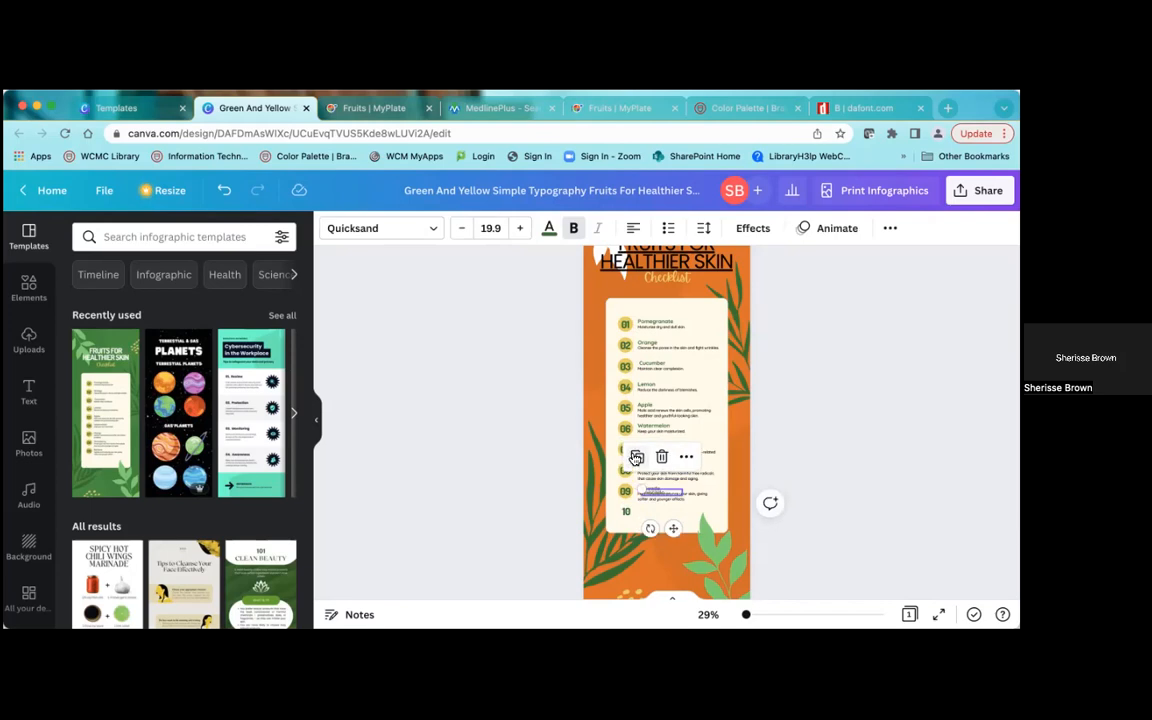
{"action": "left_click_drag", "start_coordinate": [660, 494], "coordinate": [648, 509]}
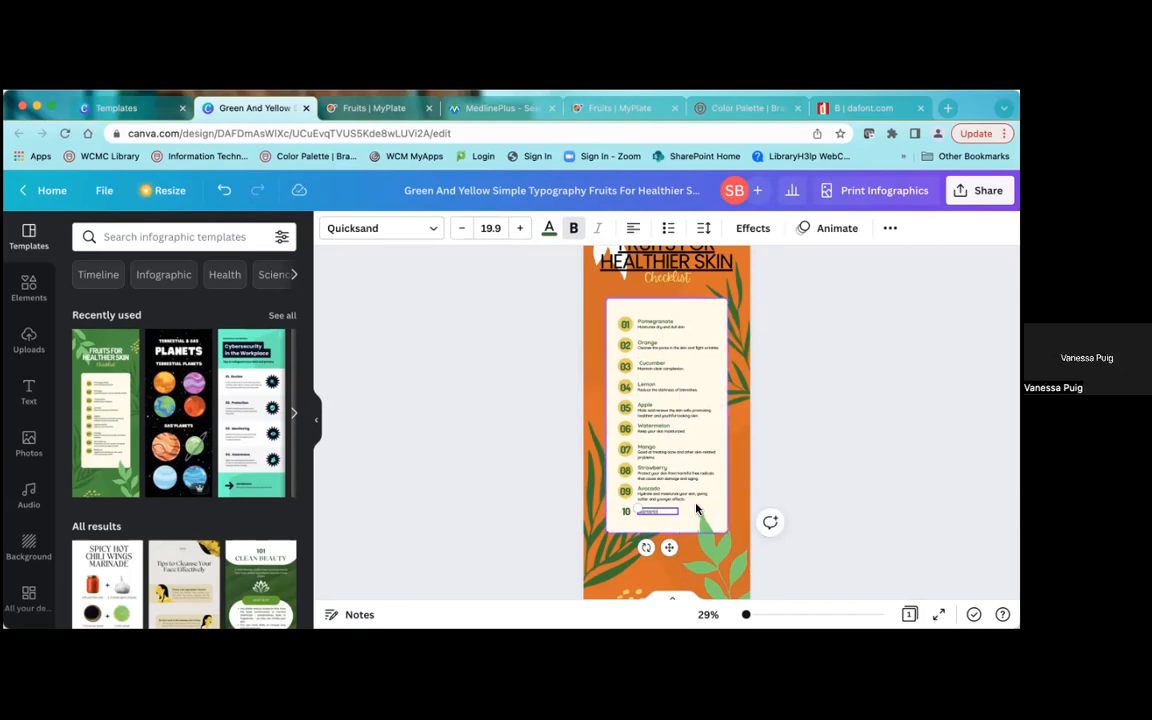
- Duplicate the Avocado description and place the copy directly under the Banana title
{"action": "left_click", "coordinate": [642, 499]}
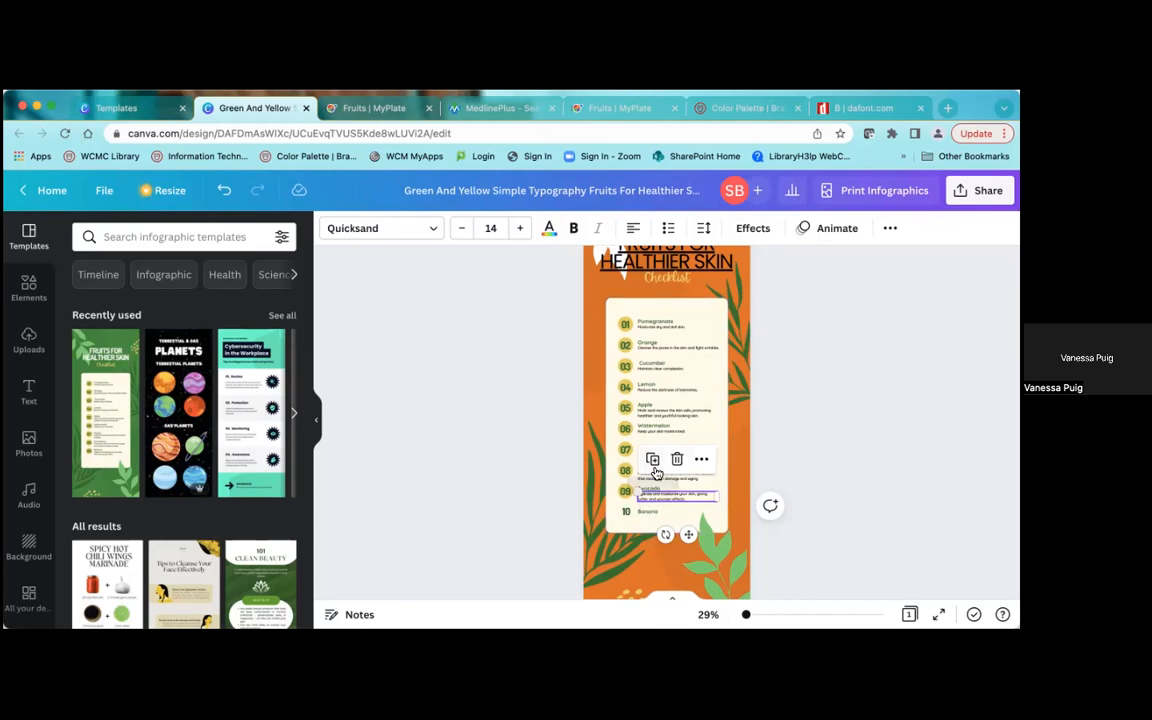
{"action": "left_click", "coordinate": [653, 461]}
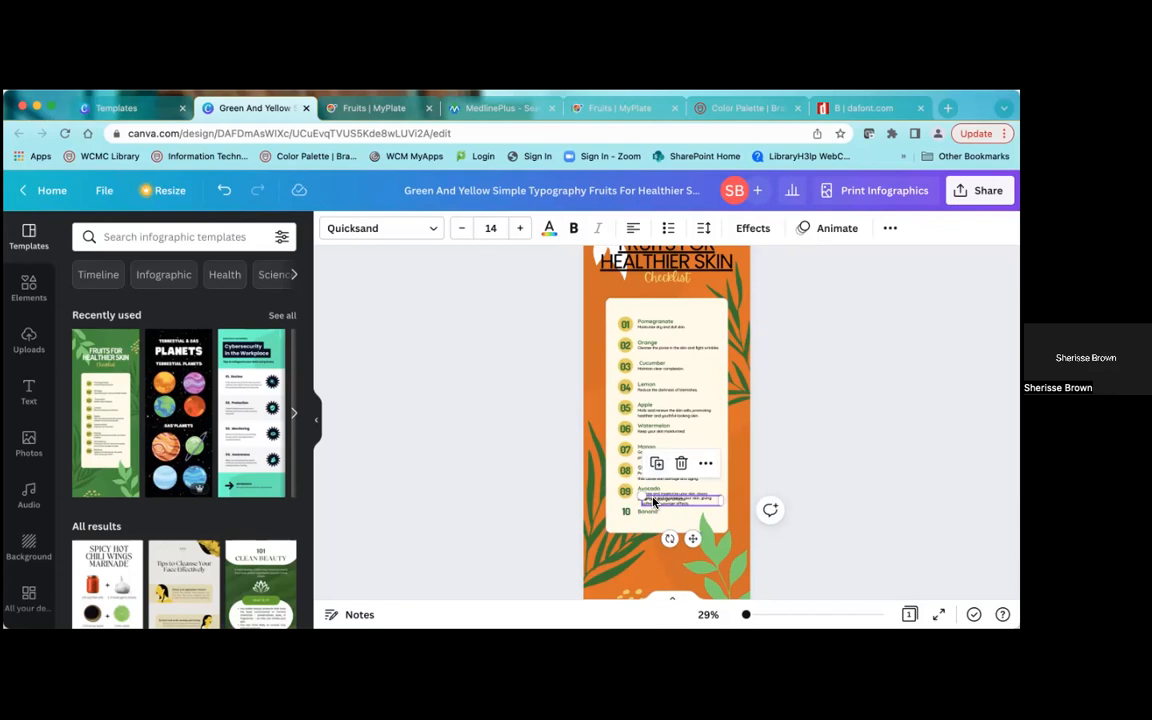
{"action": "left_click_drag", "start_coordinate": [652, 508], "coordinate": [650, 497]}
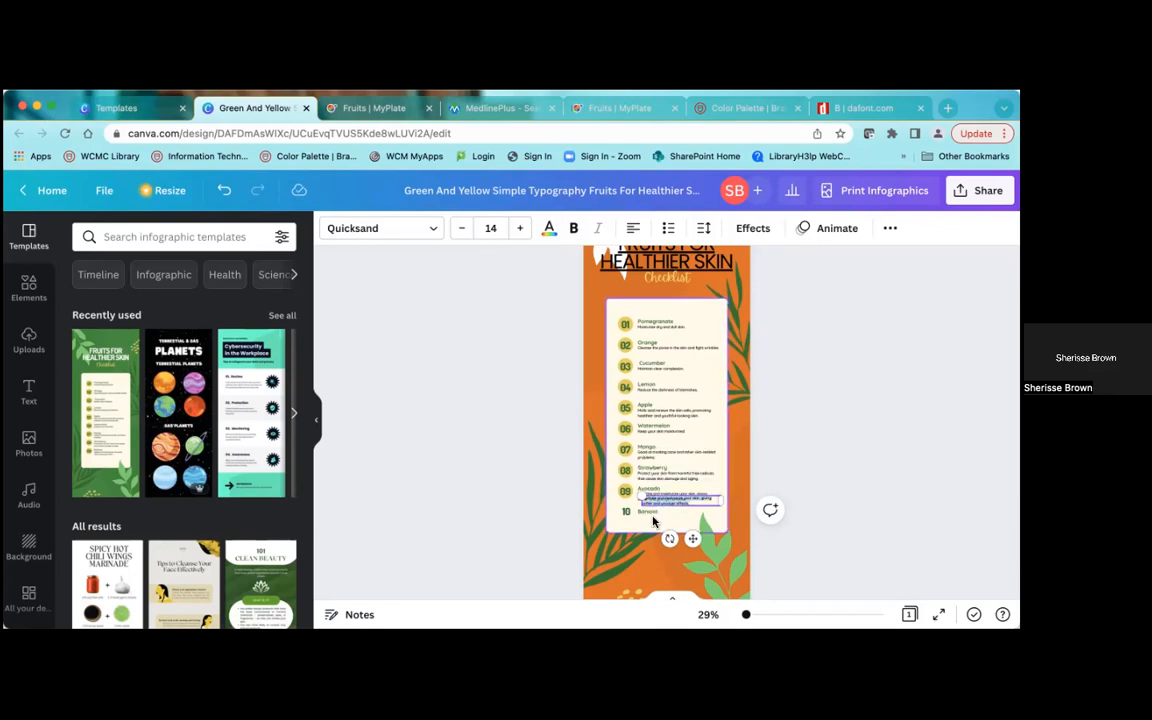
{"action": "left_click_drag", "start_coordinate": [651, 493], "coordinate": [647, 513]}
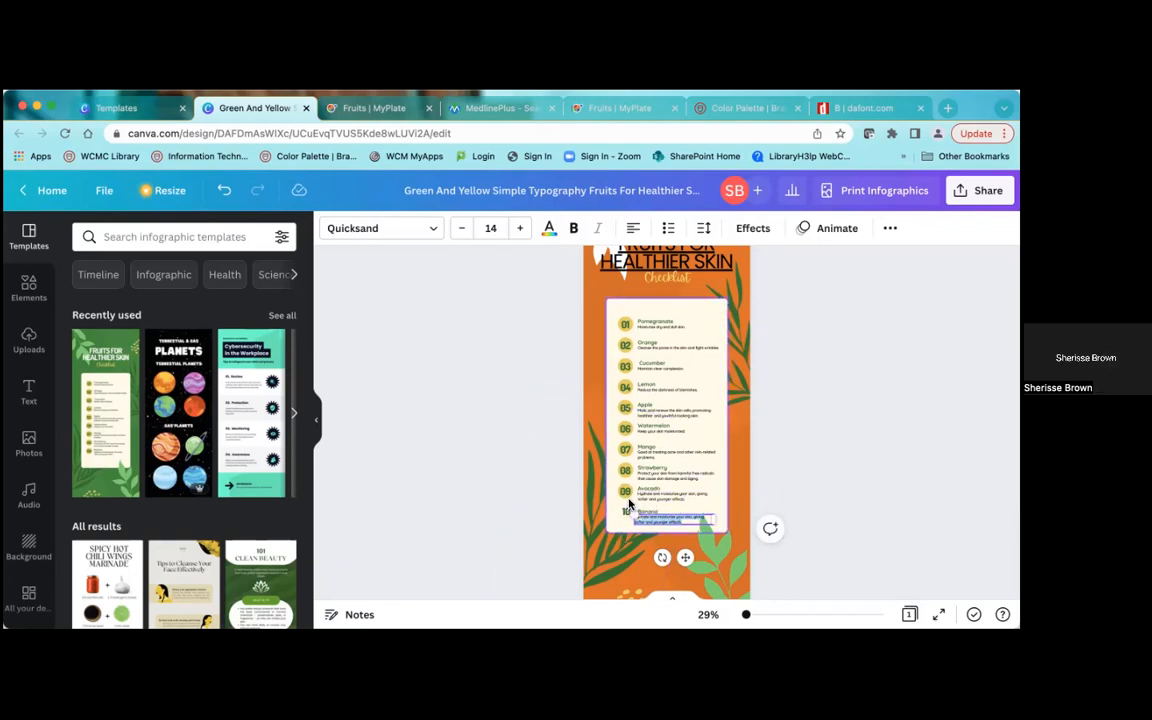
- Duplicate the checklist number 09 again, offset the copy beside the original and undo the last edit to its text
{"action": "left_click", "coordinate": [626, 497]}
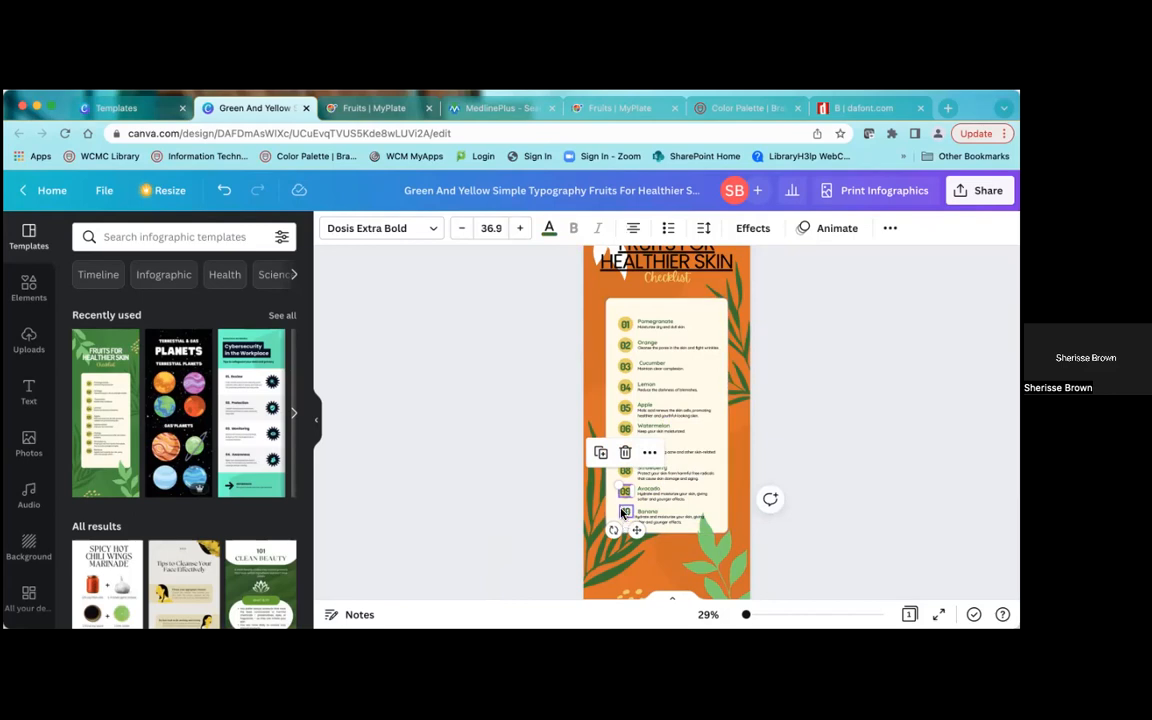
{"action": "left_click", "coordinate": [604, 458]}
{"action": "left_click_drag", "start_coordinate": [626, 494], "coordinate": [640, 500]}
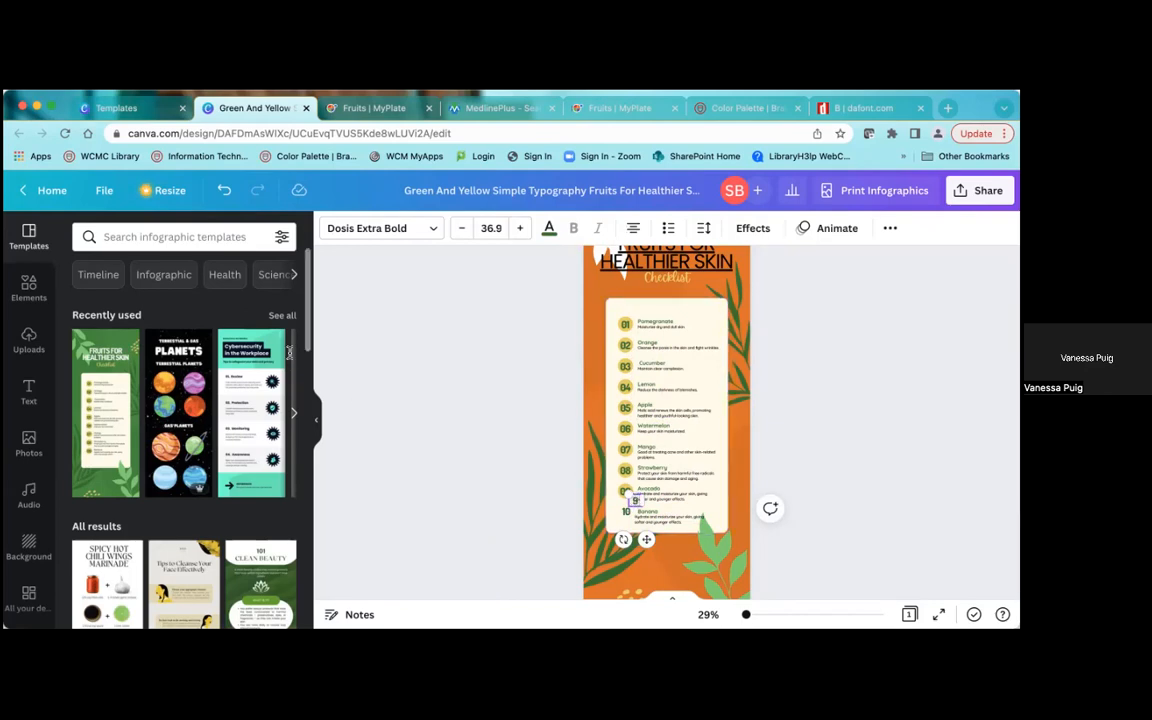
{"action": "left_click", "coordinate": [224, 191]}
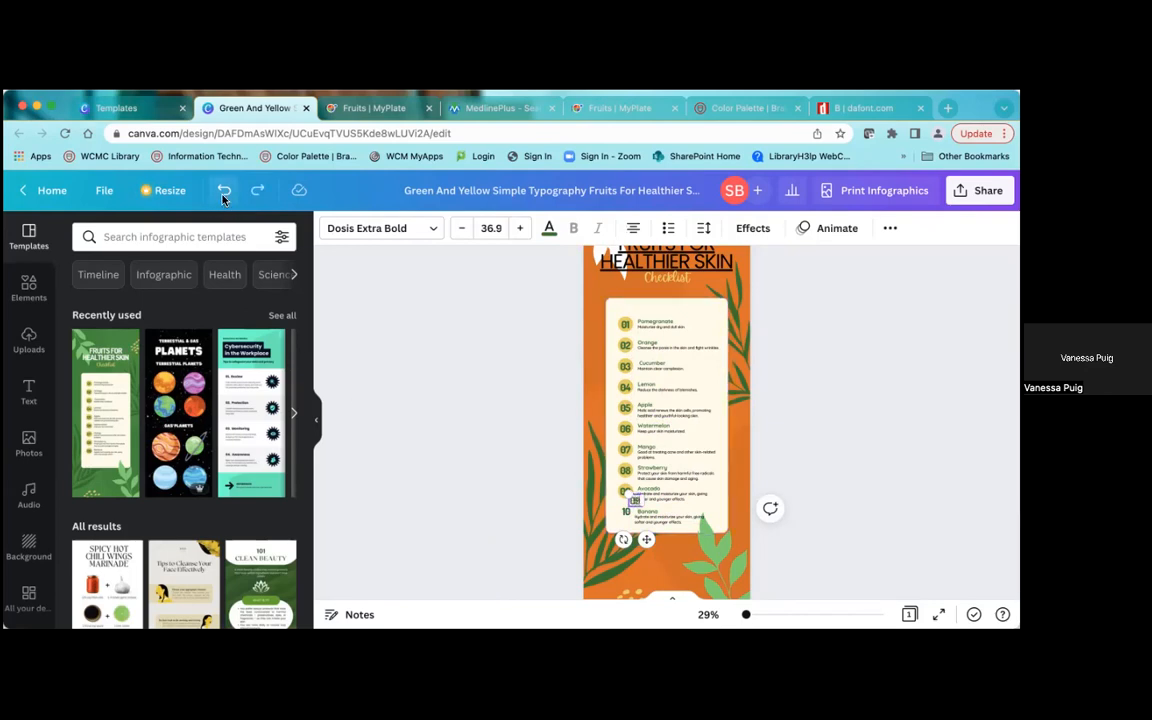
- Try adding a subheading text box beneath the Checklist title, and undo the addition
{"action": "left_click", "coordinate": [29, 390]}
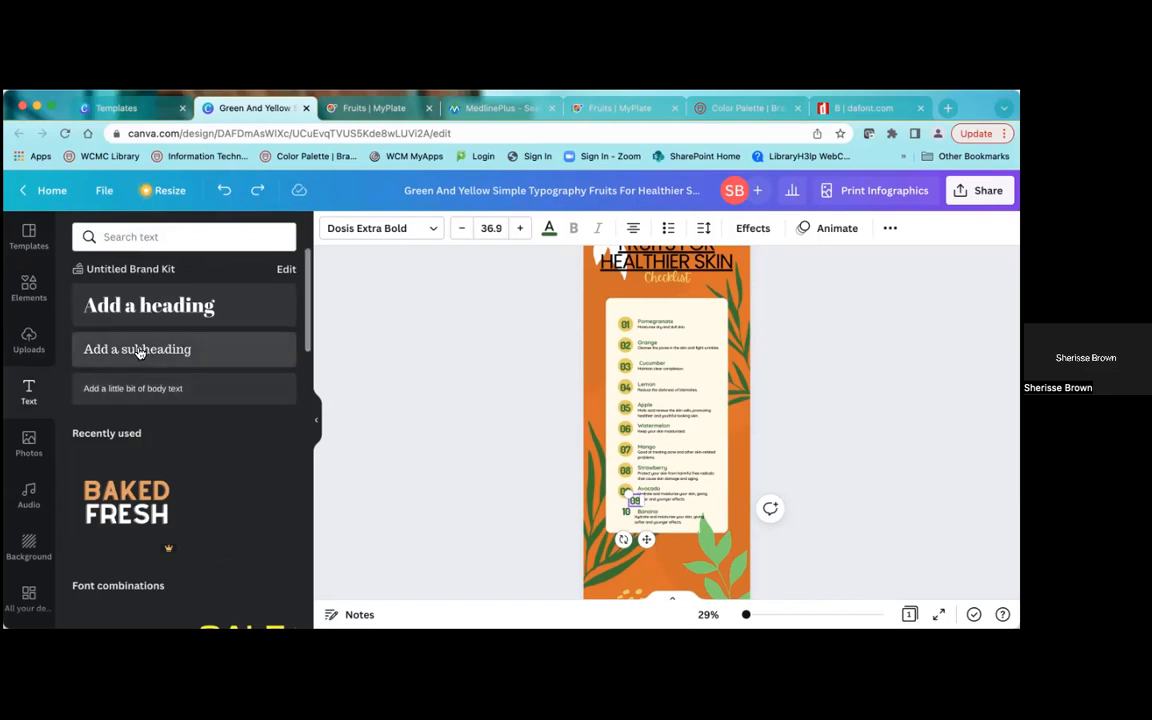
{"action": "left_click_drag", "start_coordinate": [139, 352], "coordinate": [575, 200]}
{"action": "left_click_drag", "start_coordinate": [422, 390], "coordinate": [215, 354]}
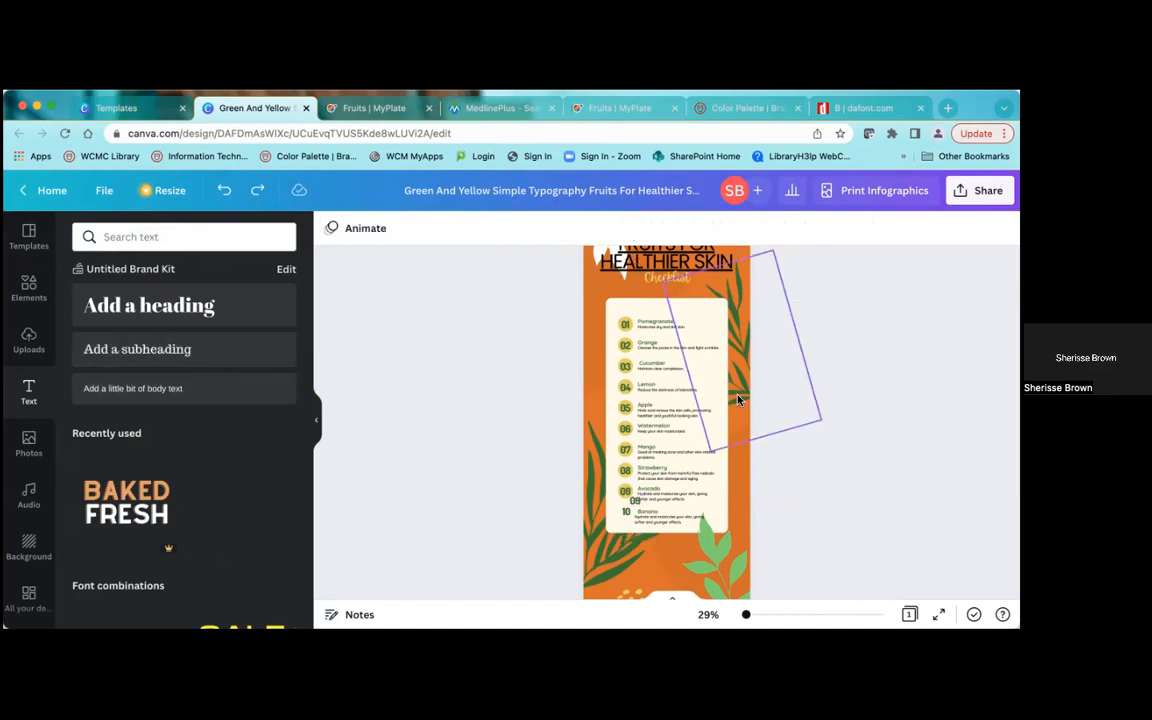
{"action": "scroll", "coordinate": [854, 368], "scroll_direction": "up", "scroll_amount": 3}
{"action": "left_click_drag", "start_coordinate": [190, 361], "coordinate": [690, 390]}
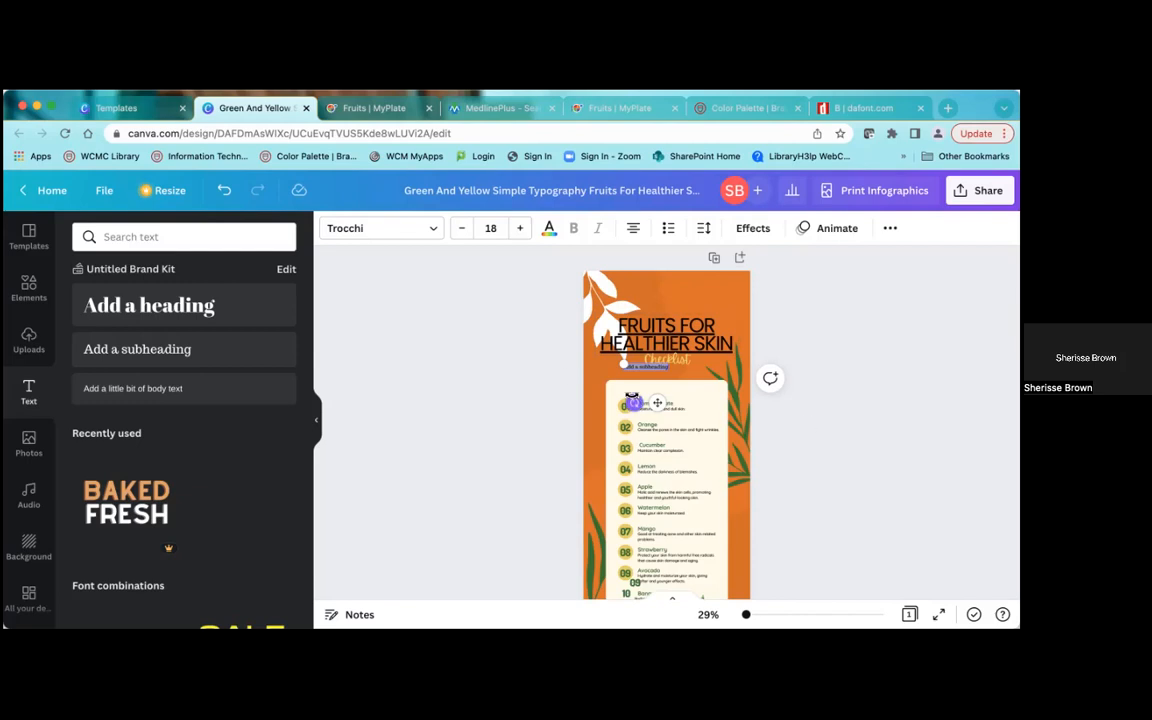
{"action": "left_click", "coordinate": [224, 190]}
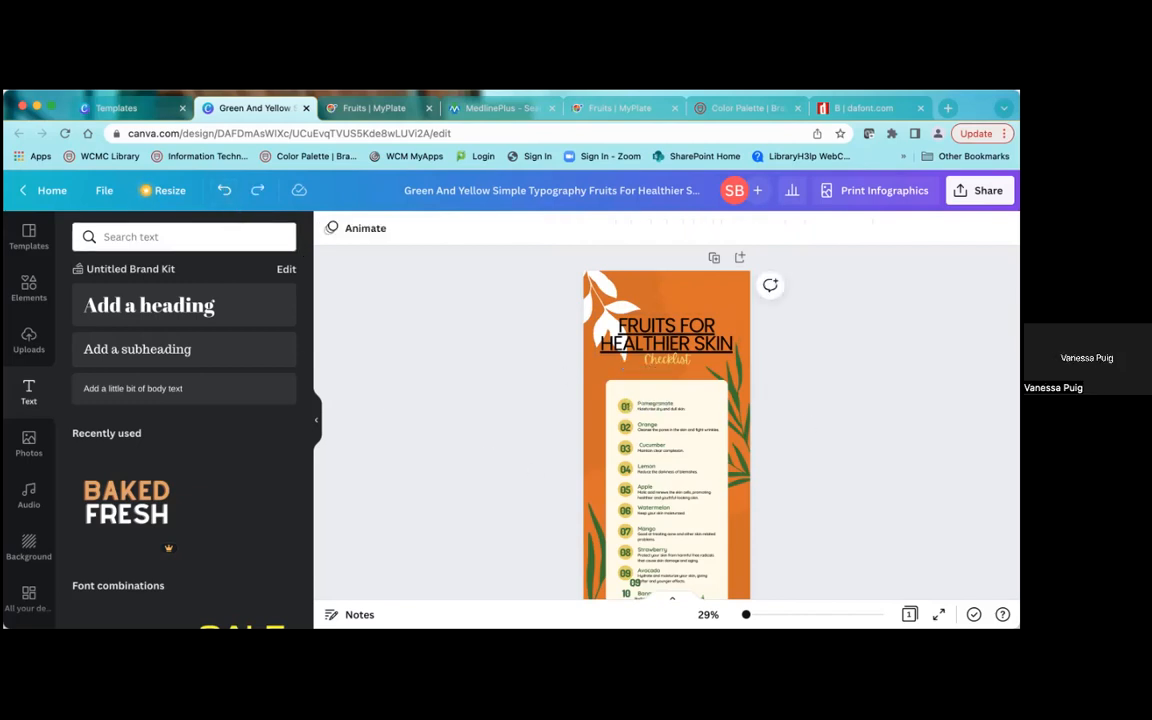
- Look over the infographic from the heading down to the Banana entry and the page's lower edge
{"action": "scroll", "coordinate": [666, 420], "scroll_direction": "down", "scroll_amount": 5}
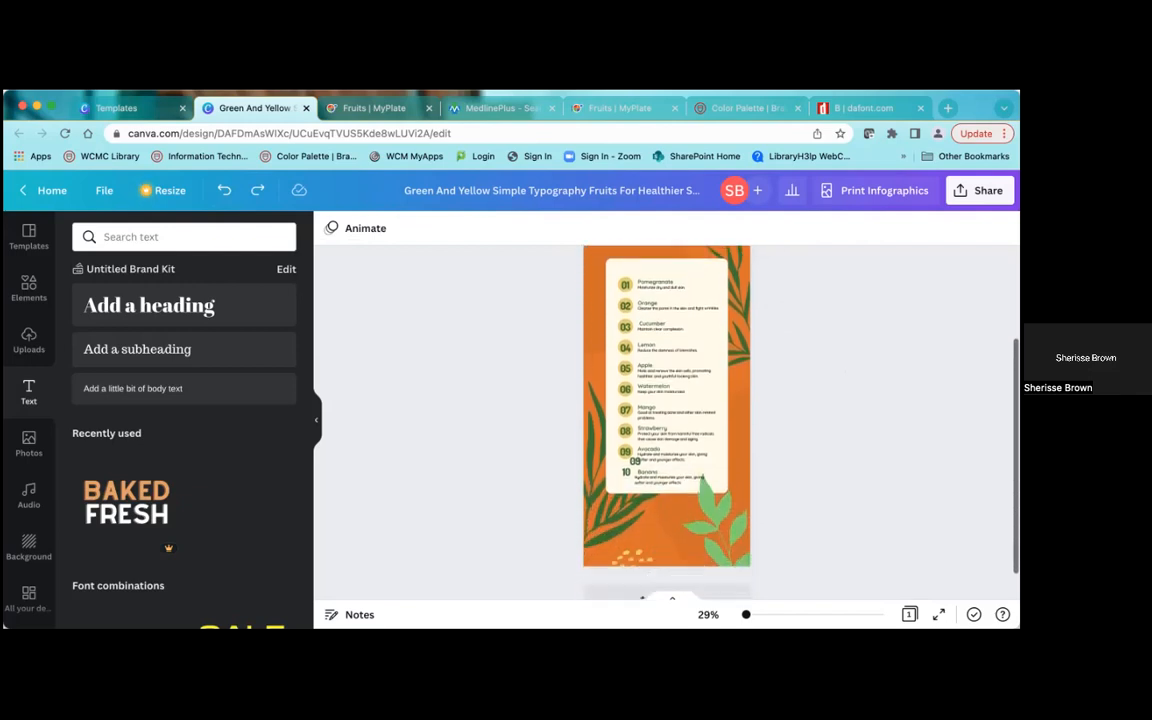
{"action": "scroll", "coordinate": [666, 420], "scroll_direction": "up", "scroll_amount": 3}
{"action": "scroll", "coordinate": [666, 420], "scroll_direction": "down", "scroll_amount": 5}
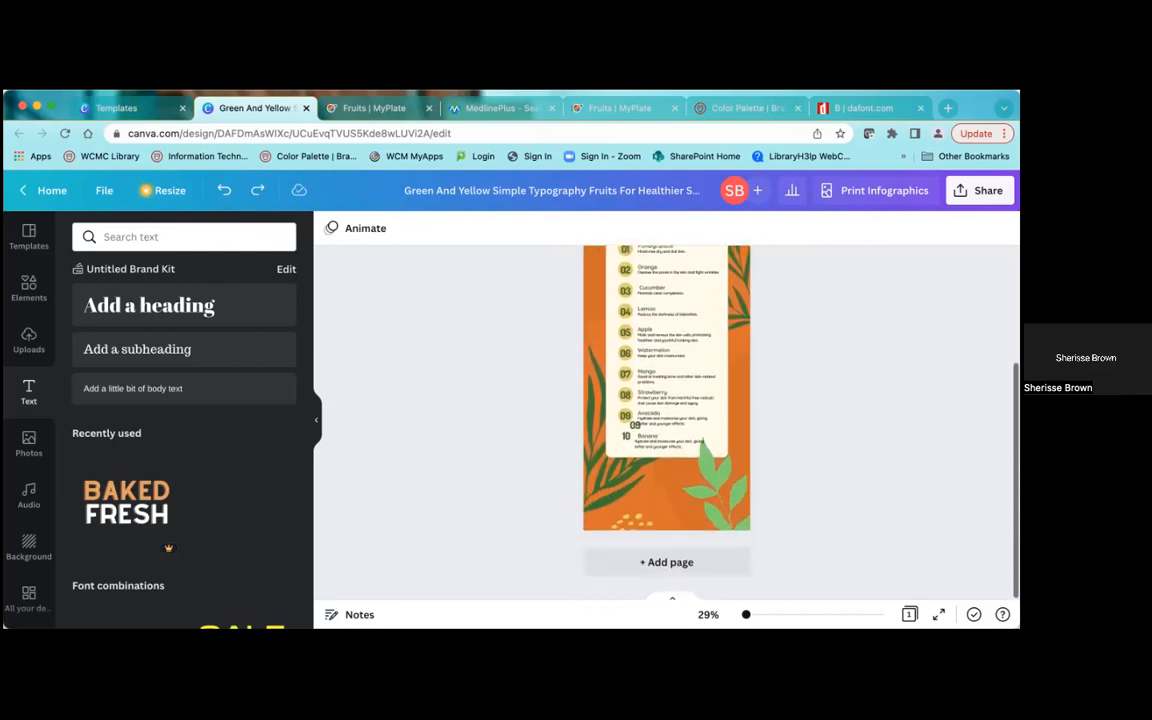
{"action": "scroll", "coordinate": [666, 420], "scroll_direction": "up", "scroll_amount": 1}
{"action": "scroll", "coordinate": [666, 420], "scroll_direction": "up", "scroll_amount": 3}
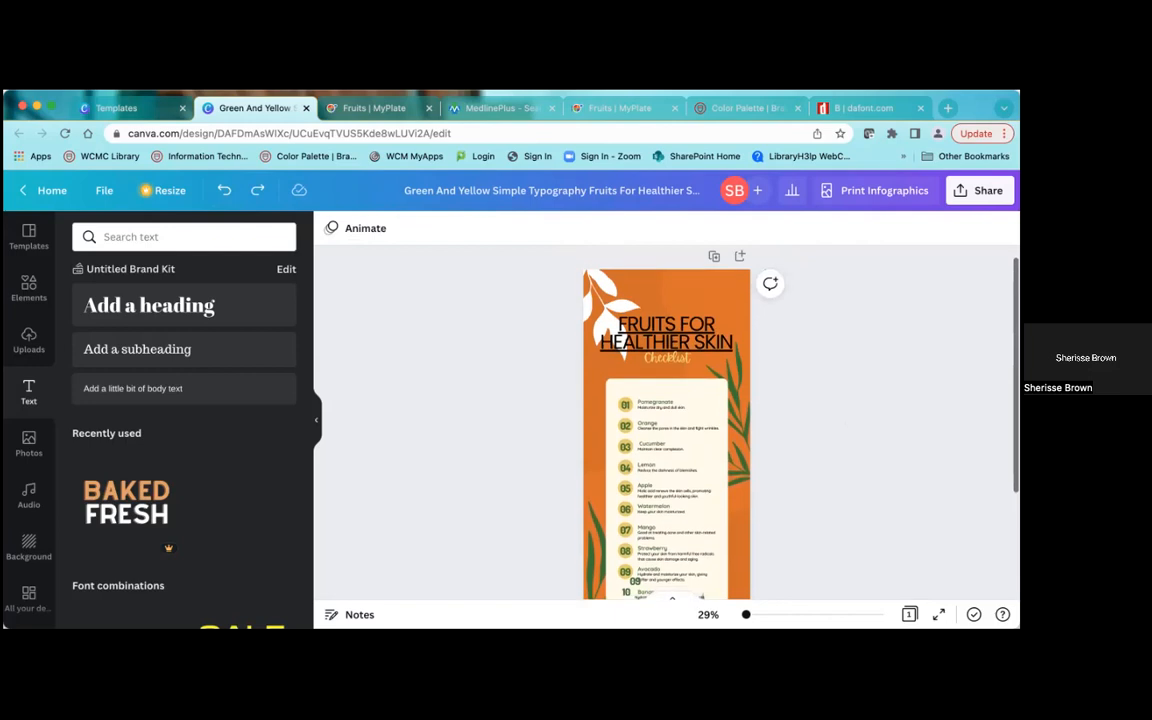
{"action": "scroll", "coordinate": [666, 420], "scroll_direction": "up", "scroll_amount": 1}
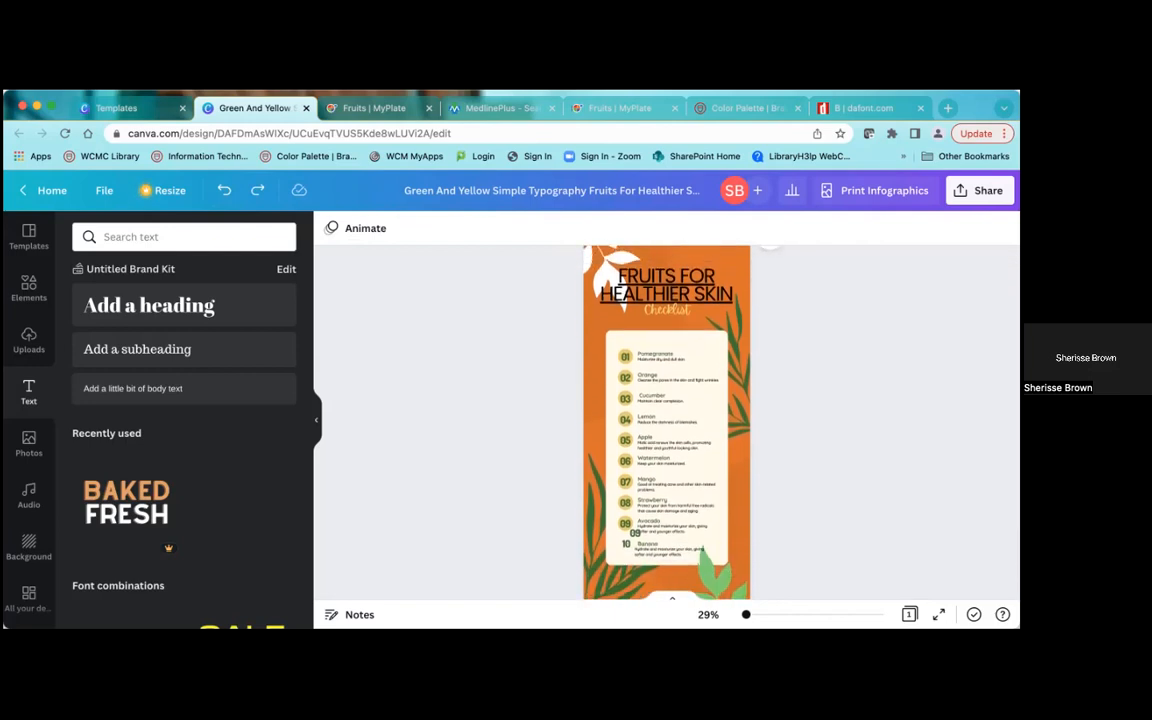
{"action": "scroll", "coordinate": [666, 420], "scroll_direction": "up", "scroll_amount": 2}
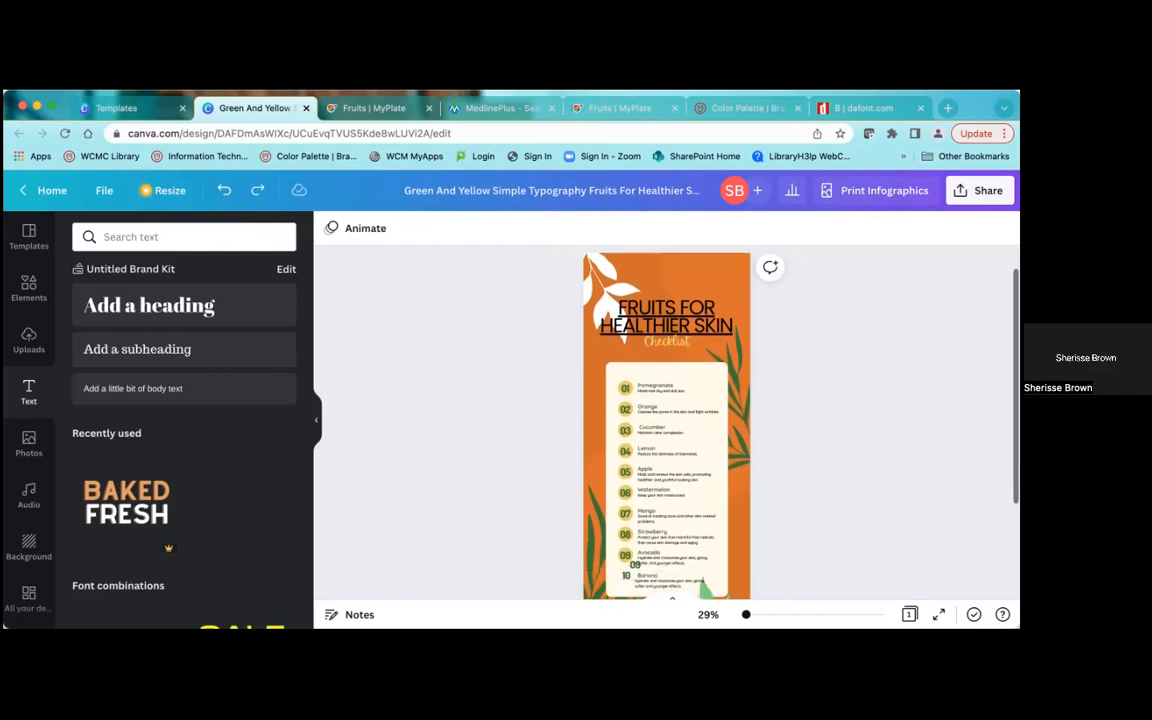
{"action": "scroll", "coordinate": [666, 420], "scroll_direction": "up", "scroll_amount": 2}
{"action": "scroll", "coordinate": [666, 420], "scroll_direction": "down", "scroll_amount": 5}
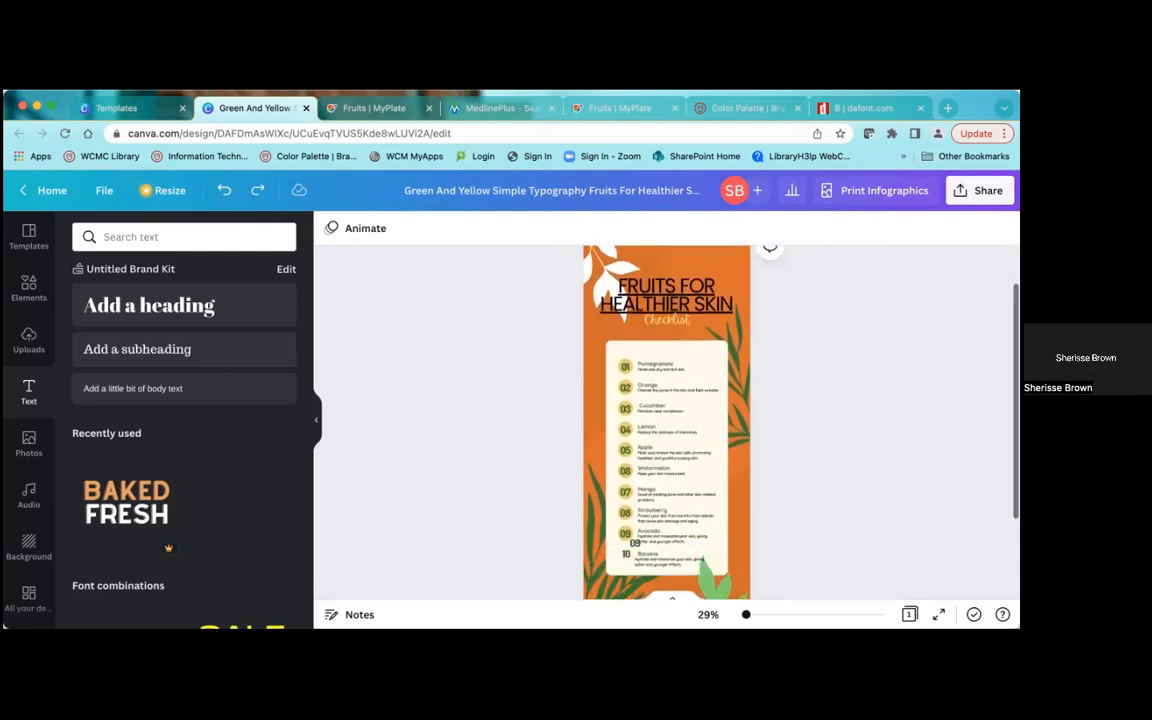
{"action": "scroll", "coordinate": [666, 420], "scroll_direction": "up", "scroll_amount": 3}
{"action": "scroll", "coordinate": [666, 420], "scroll_direction": "down", "scroll_amount": 3}
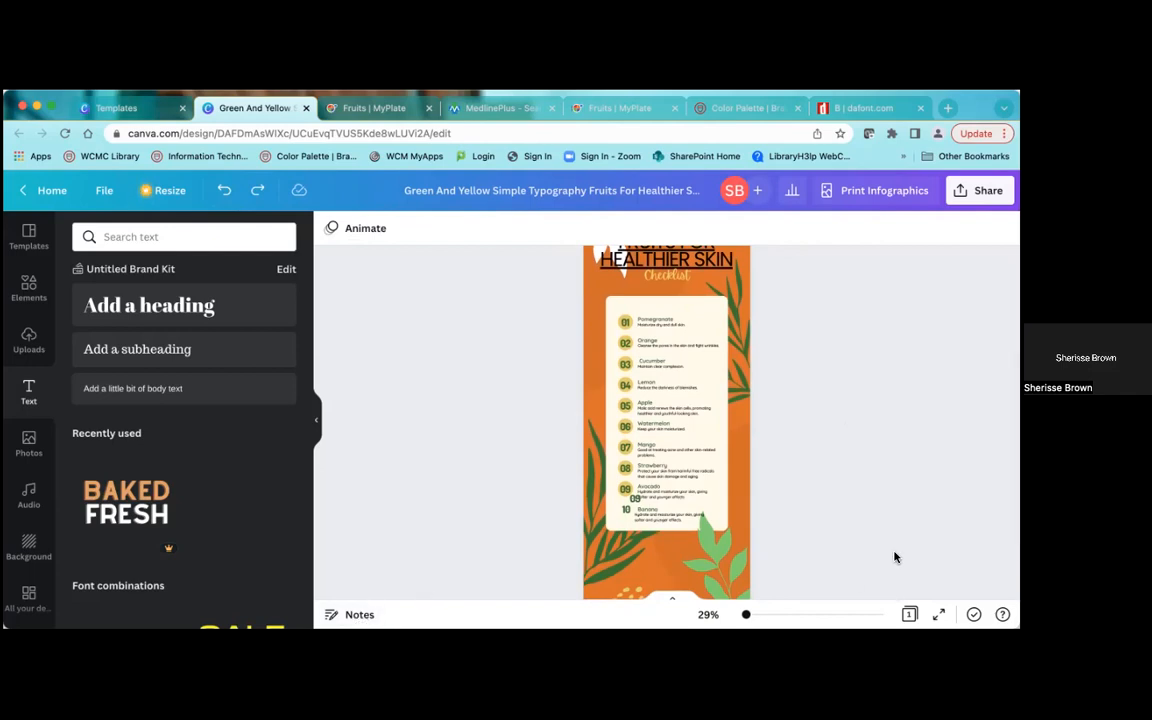
{"action": "scroll", "coordinate": [901, 559], "scroll_direction": "down", "scroll_amount": 3}
{"action": "scroll", "coordinate": [901, 559], "scroll_direction": "up", "scroll_amount": 5}
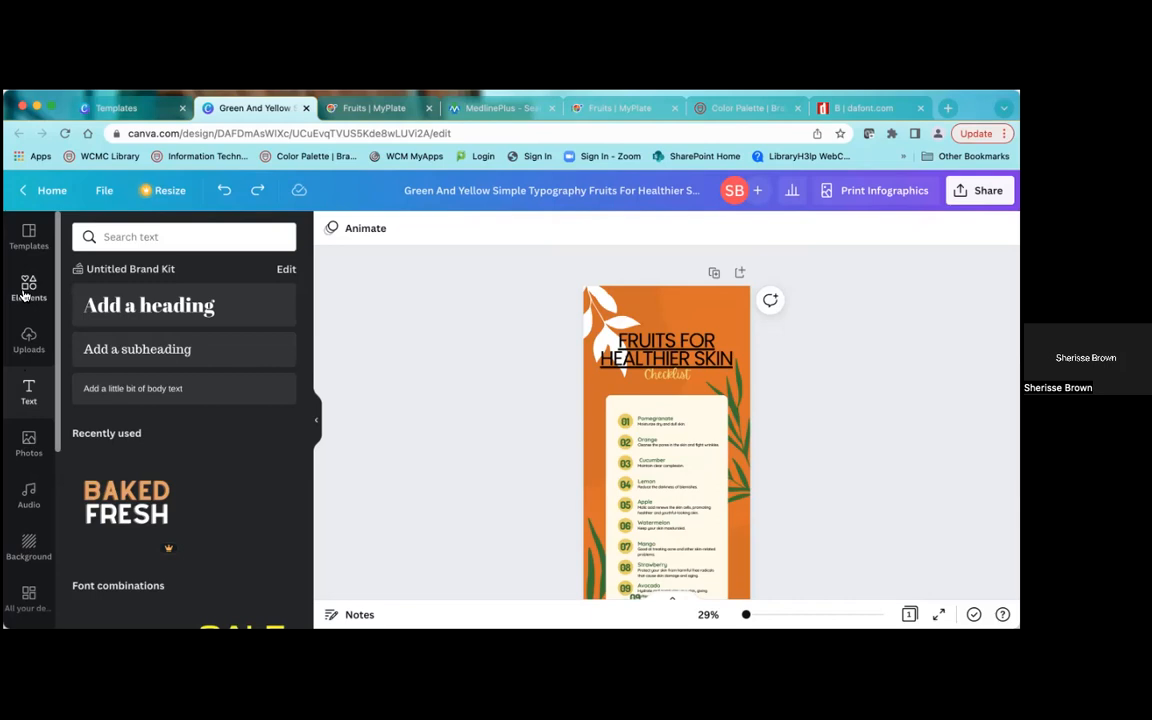
- Return to the home page, search the templates for Infographics and browse the results to the blank infographic option
{"action": "left_click", "coordinate": [55, 192]}
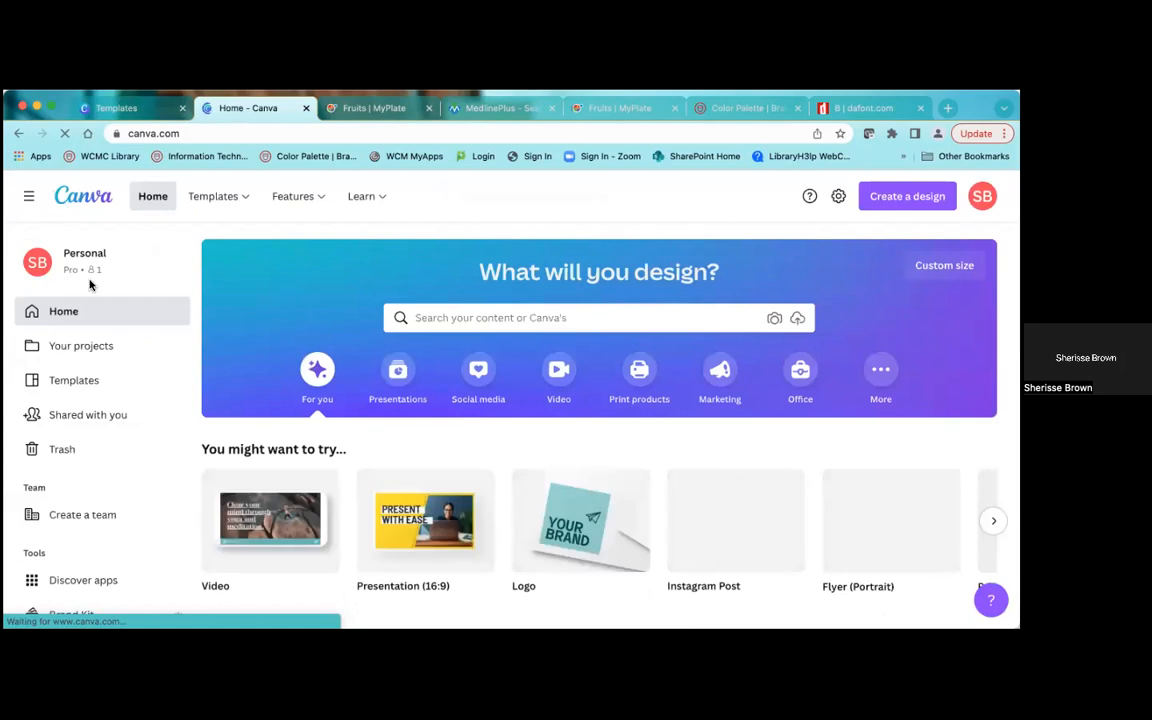
{"action": "left_click", "coordinate": [85, 386]}
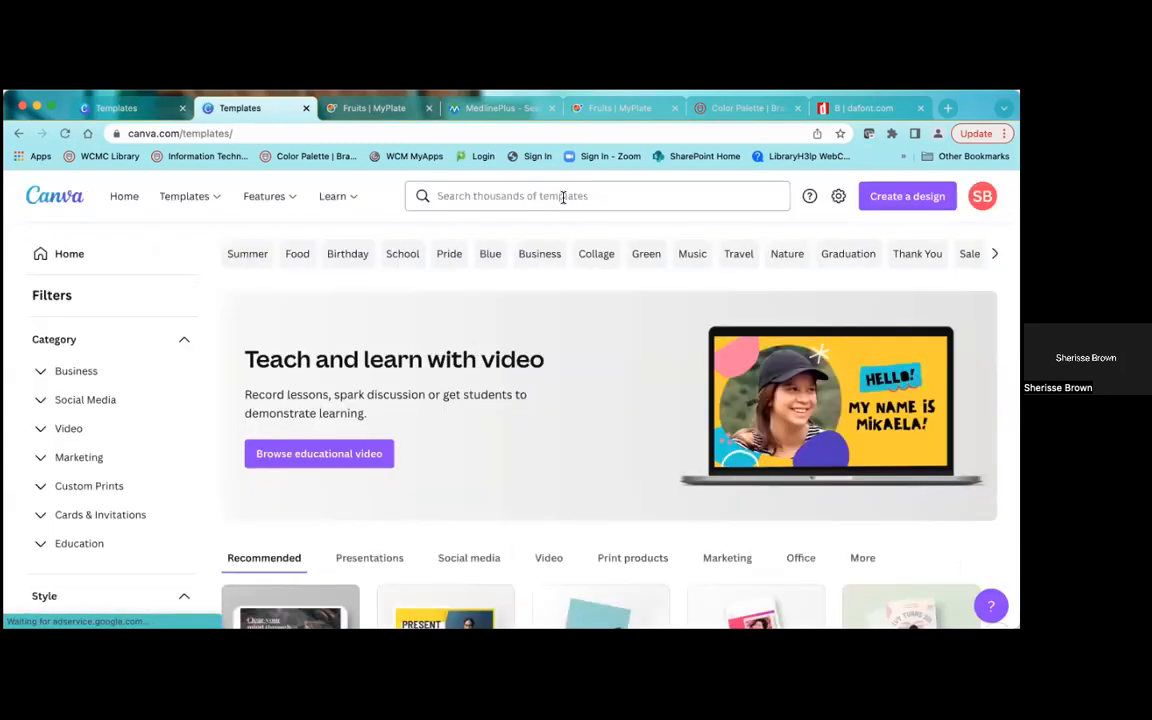
{"action": "left_click", "coordinate": [563, 197]}
{"action": "type", "text": "info"}
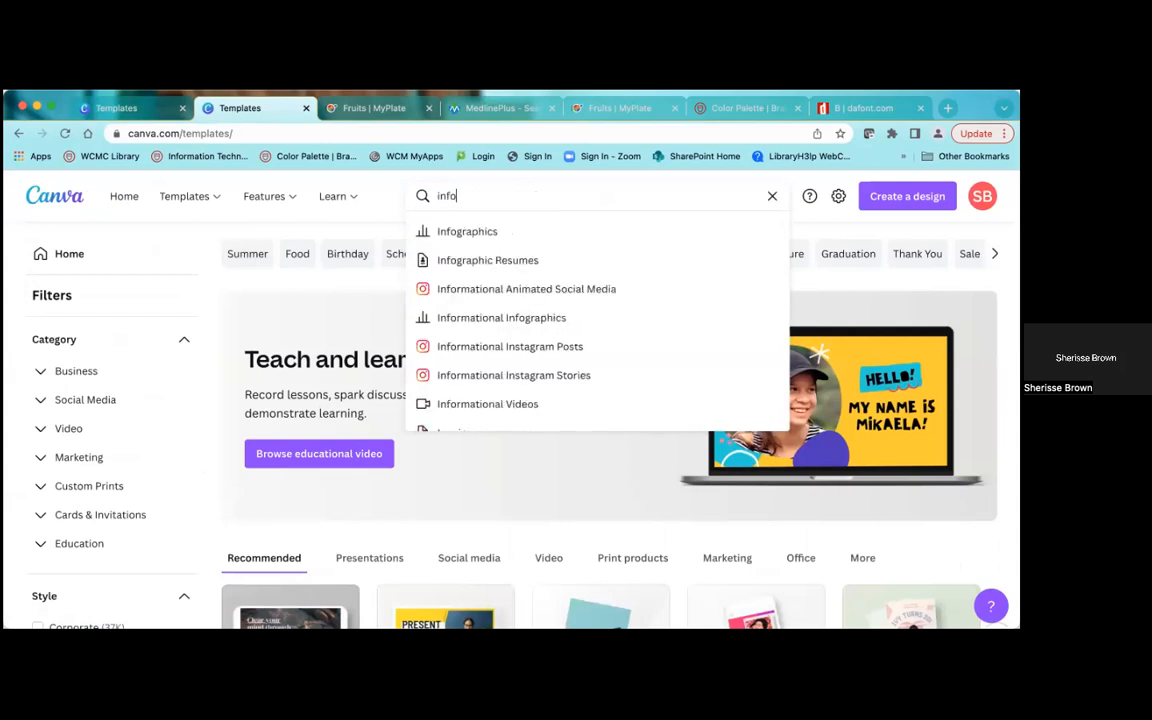
{"action": "left_click", "coordinate": [525, 234]}
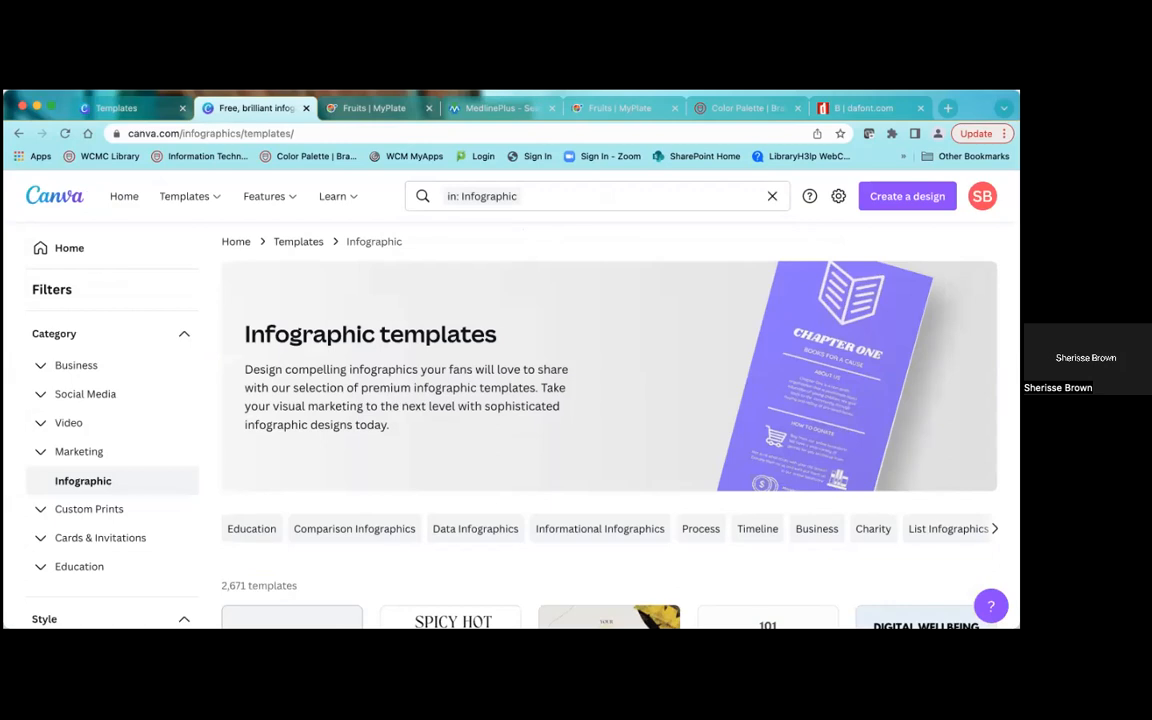
{"action": "scroll", "coordinate": [609, 420], "scroll_direction": "down", "scroll_amount": 5}
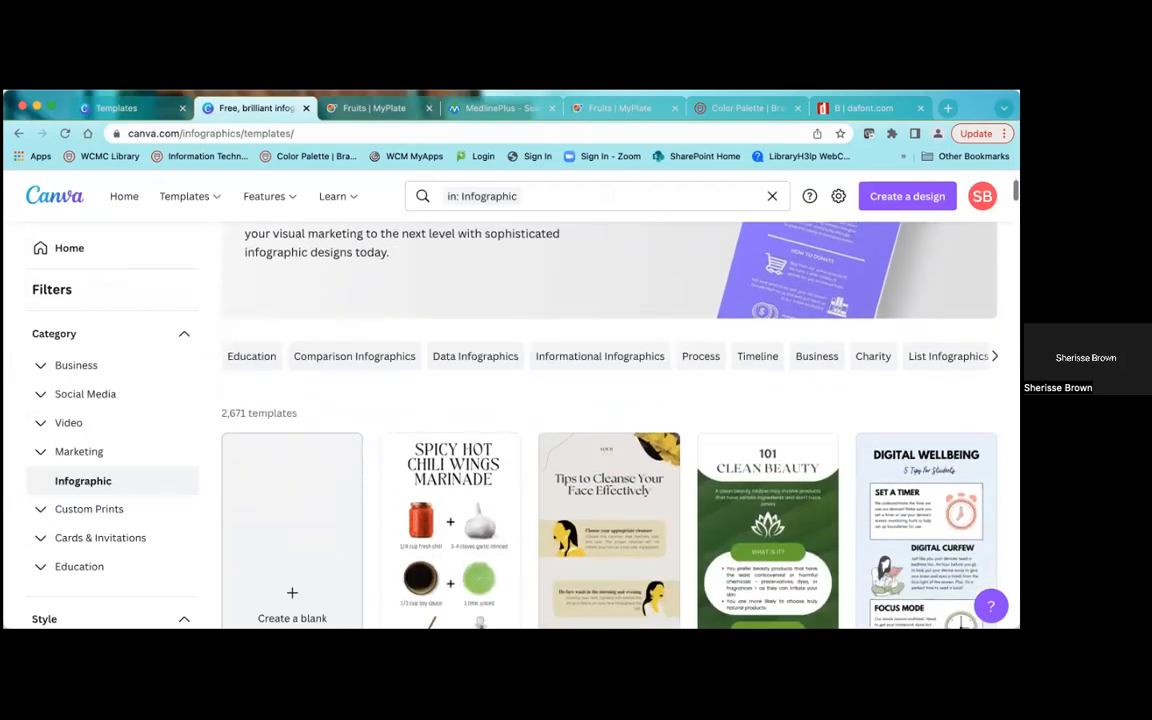
{"action": "scroll", "coordinate": [609, 420], "scroll_direction": "down", "scroll_amount": 2}
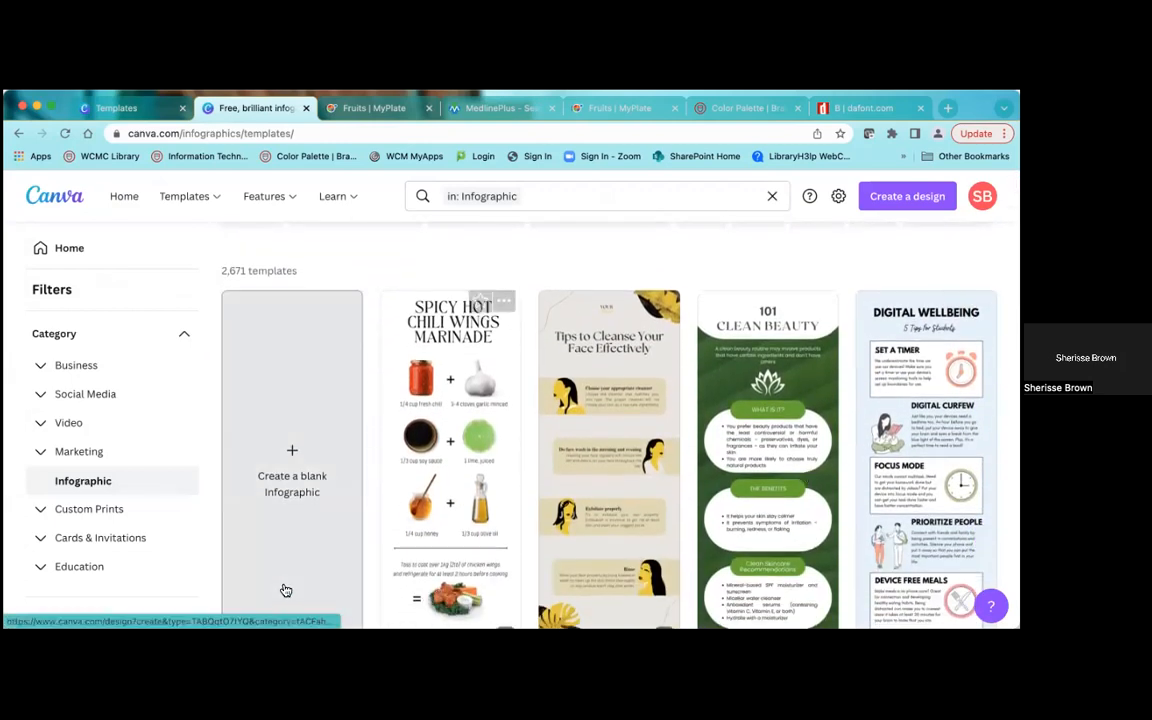
- Create a blank infographic and fill its page background with the default purple #8c52ff
{"action": "left_click", "coordinate": [290, 490]}
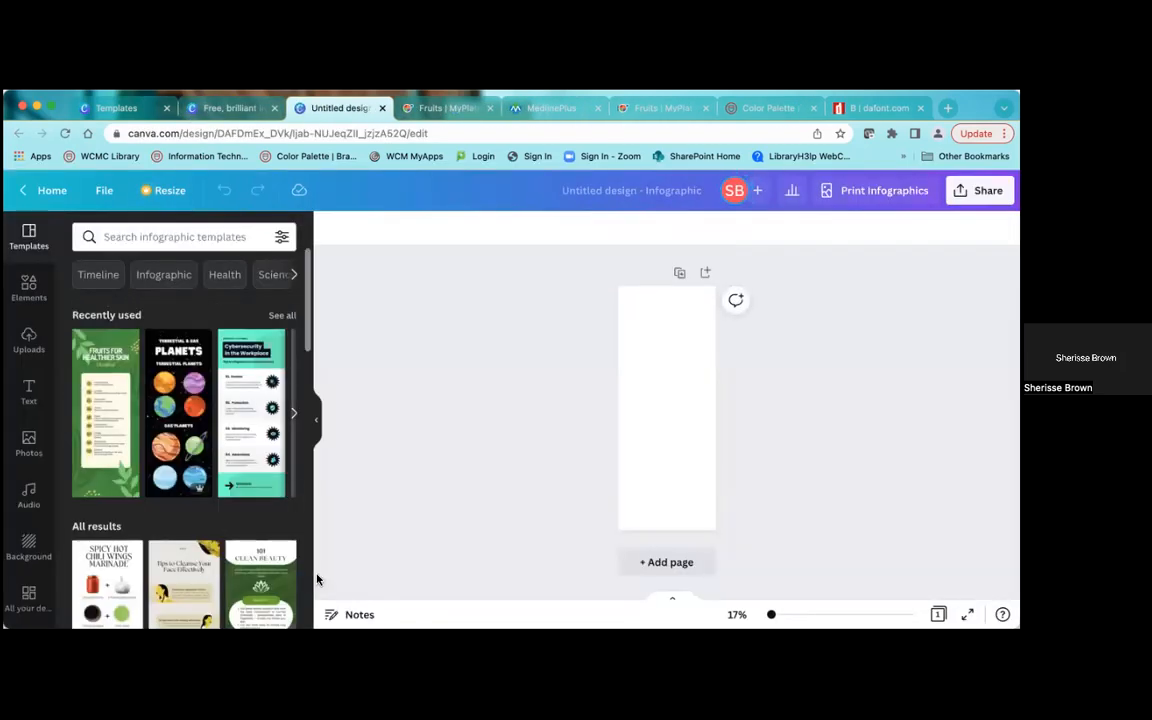
{"action": "left_click", "coordinate": [672, 357]}
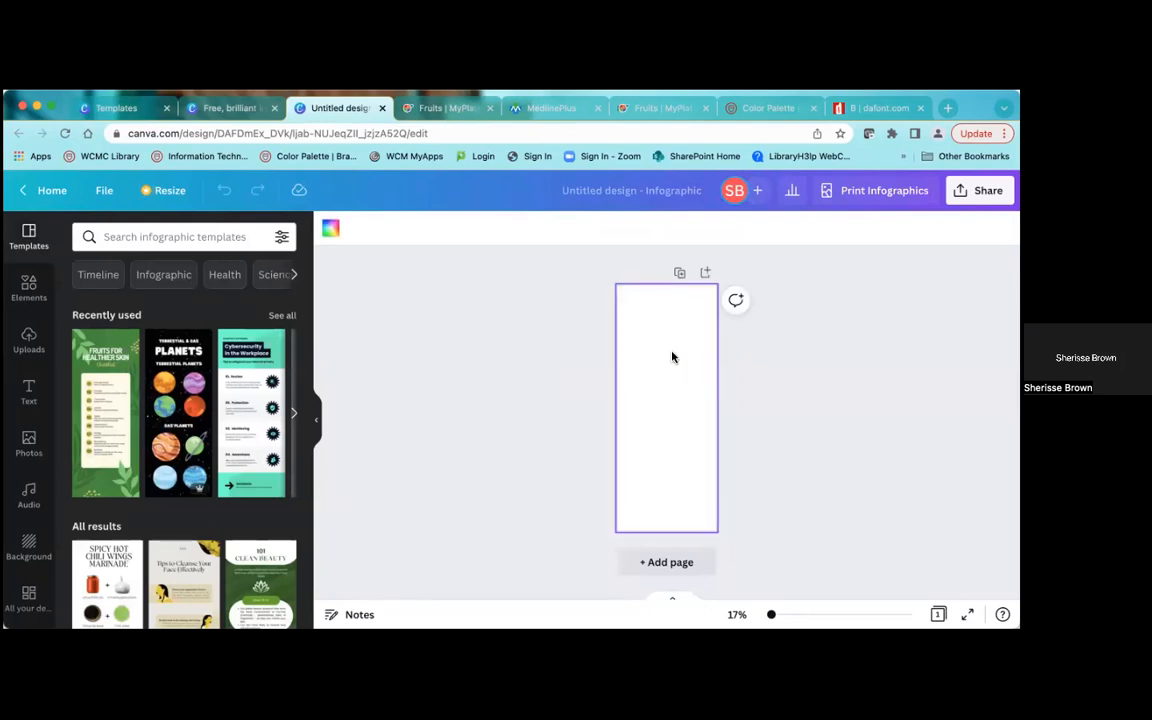
{"action": "left_click", "coordinate": [330, 228]}
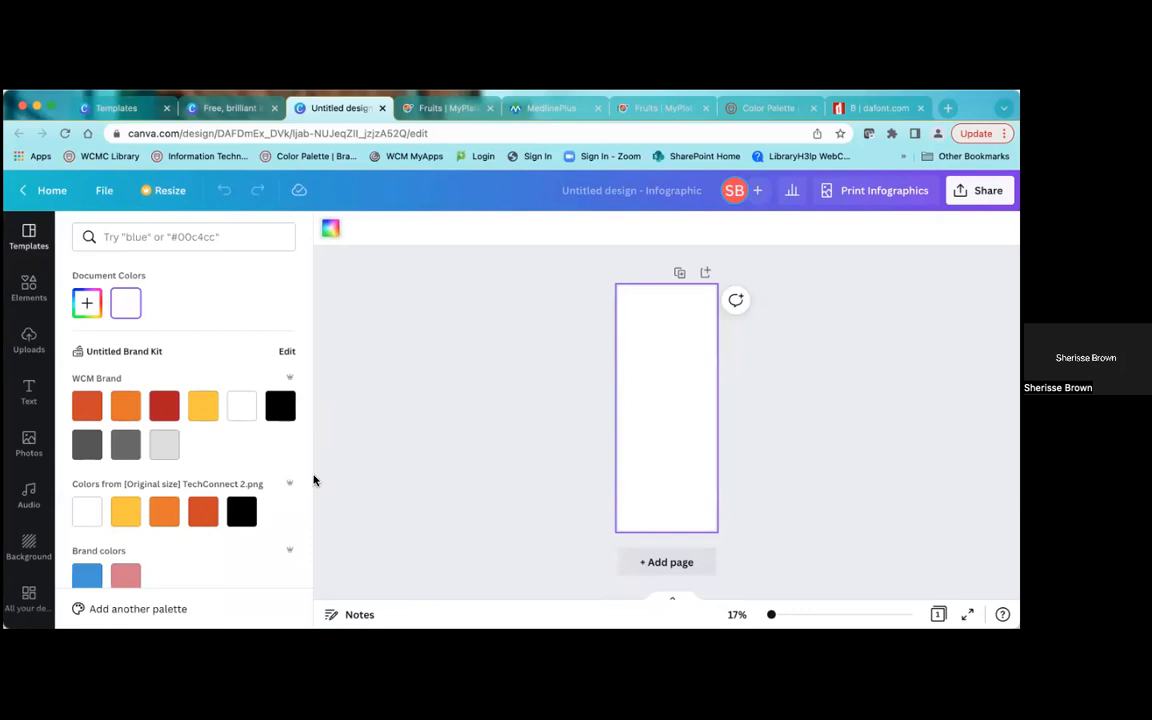
{"action": "left_click_drag", "start_coordinate": [309, 445], "coordinate": [313, 588]}
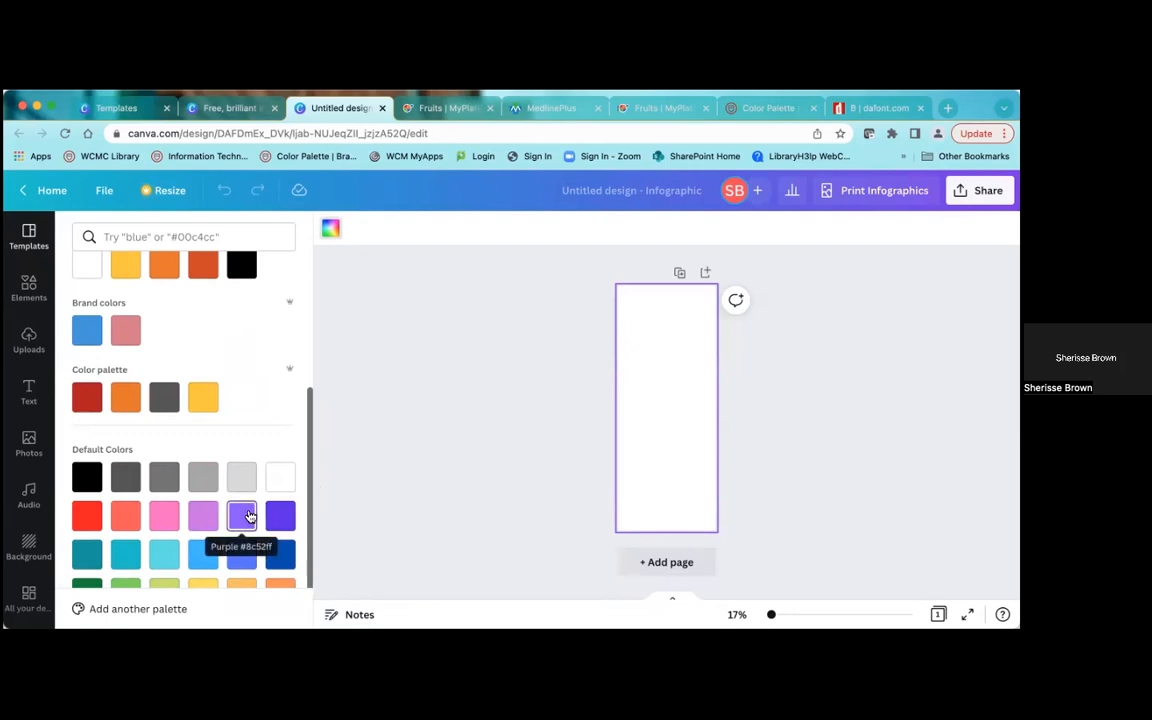
{"action": "left_click", "coordinate": [244, 516]}
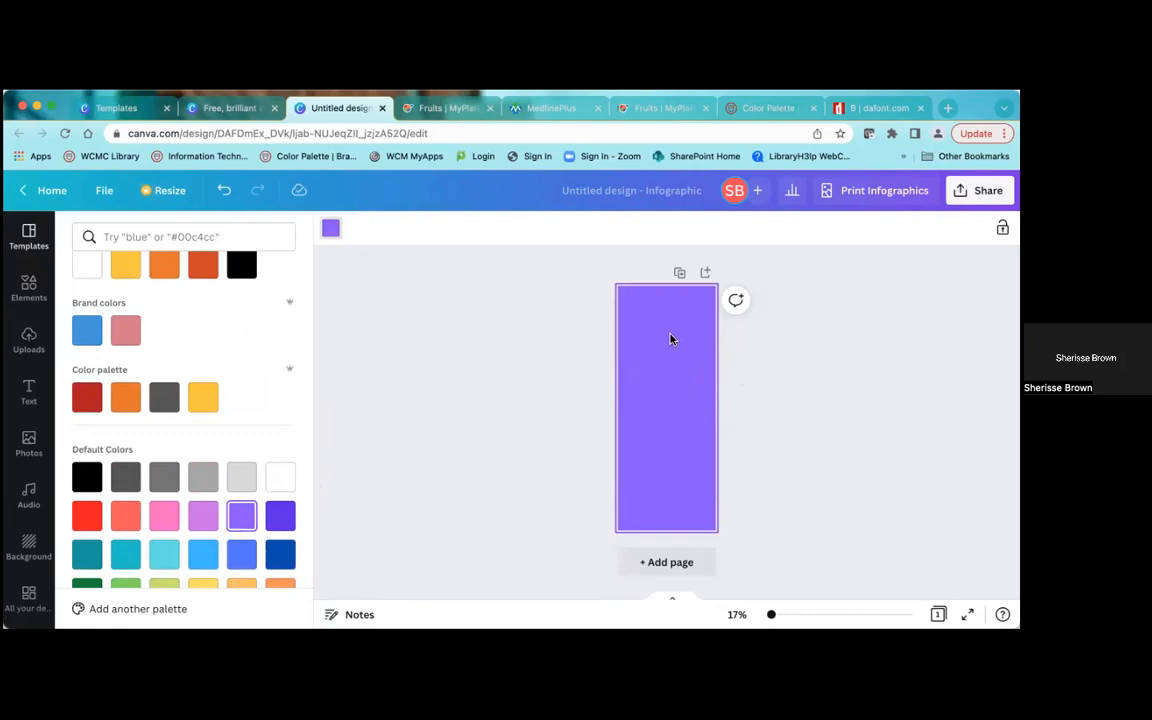
- Add a heading text box to the purple page and enlarge its font size to 69.5
{"action": "left_click", "coordinate": [27, 393]}
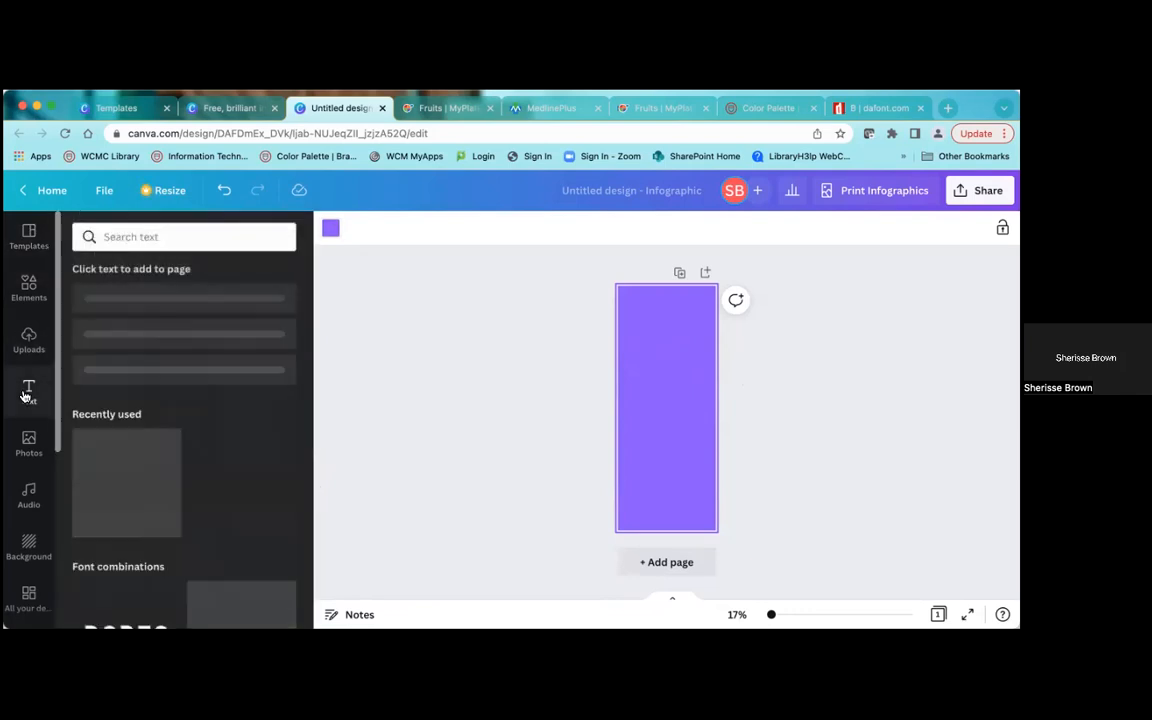
{"action": "left_click", "coordinate": [181, 312]}
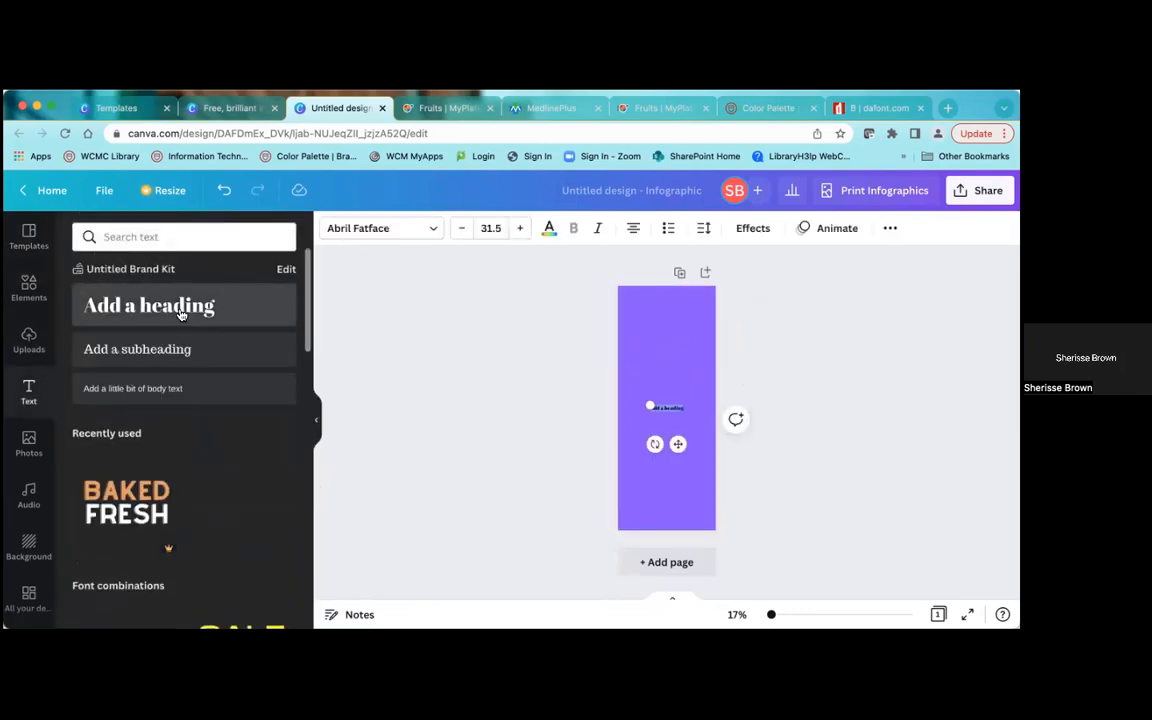
{"action": "left_click", "coordinate": [520, 229]}
{"action": "left_click", "coordinate": [520, 229]}
{"action": "left_click", "coordinate": [520, 229]}
{"action": "left_click", "coordinate": [521, 231]}
{"action": "left_click", "coordinate": [521, 231]}
{"action": "left_click", "coordinate": [520, 231]}
{"action": "left_click", "coordinate": [520, 231]}
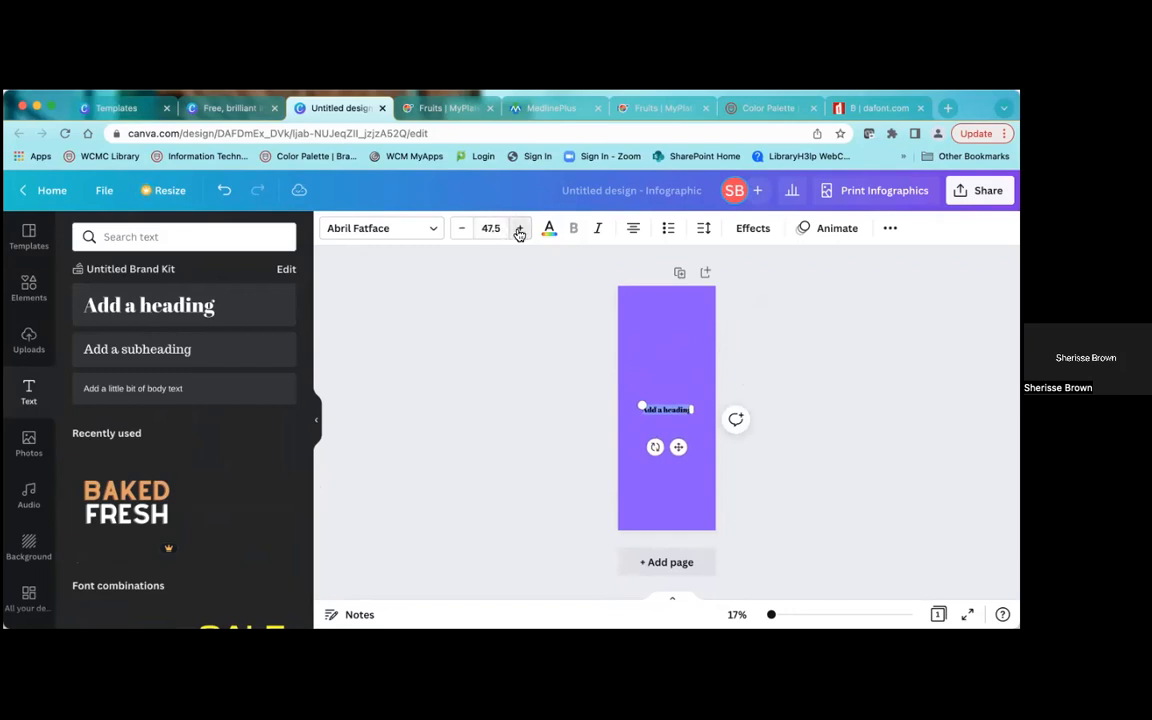
{"action": "left_click", "coordinate": [520, 231]}
{"action": "left_click", "coordinate": [520, 231]}
{"action": "left_click", "coordinate": [520, 231]}
{"action": "left_click", "coordinate": [520, 231]}
{"action": "left_click", "coordinate": [520, 231]}
{"action": "left_click", "coordinate": [520, 231]}
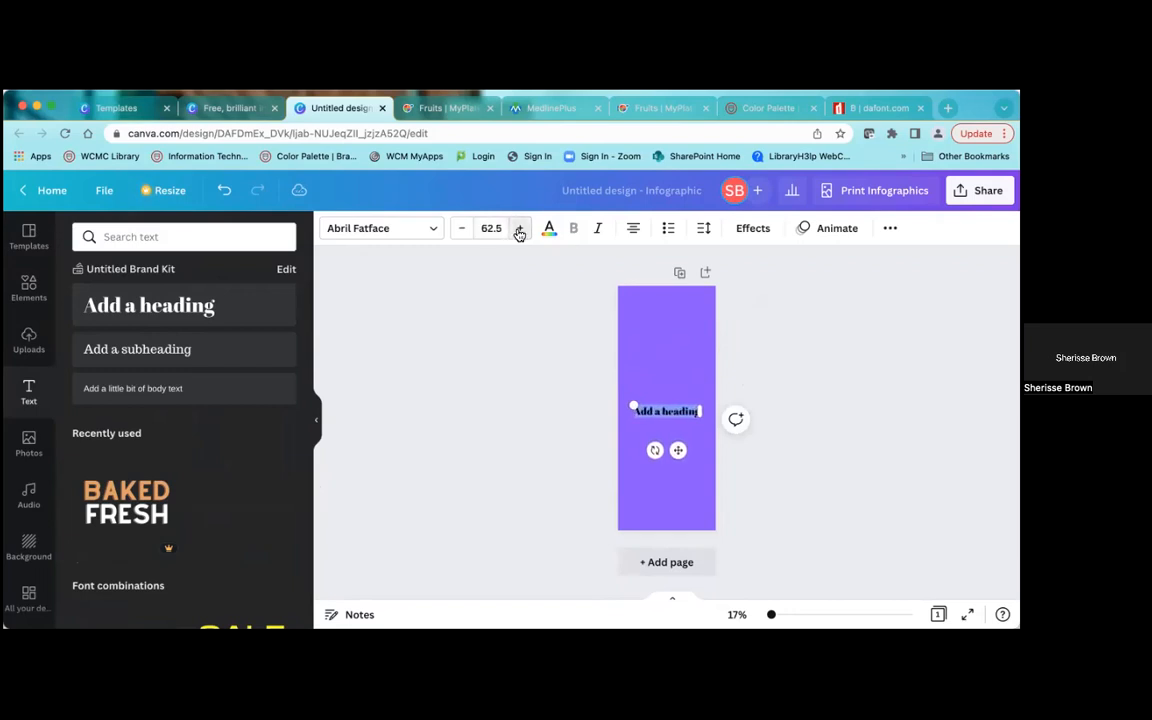
{"action": "left_click", "coordinate": [520, 231]}
{"action": "left_click", "coordinate": [520, 231]}
{"action": "left_click", "coordinate": [520, 231]}
{"action": "left_click", "coordinate": [520, 231]}
{"action": "left_click", "coordinate": [520, 231]}
{"action": "left_click", "coordinate": [520, 231]}
{"action": "left_click", "coordinate": [520, 231]}
- Replace the placeholder heading text with "Infographics 101"
{"action": "double_click", "coordinate": [684, 412]}
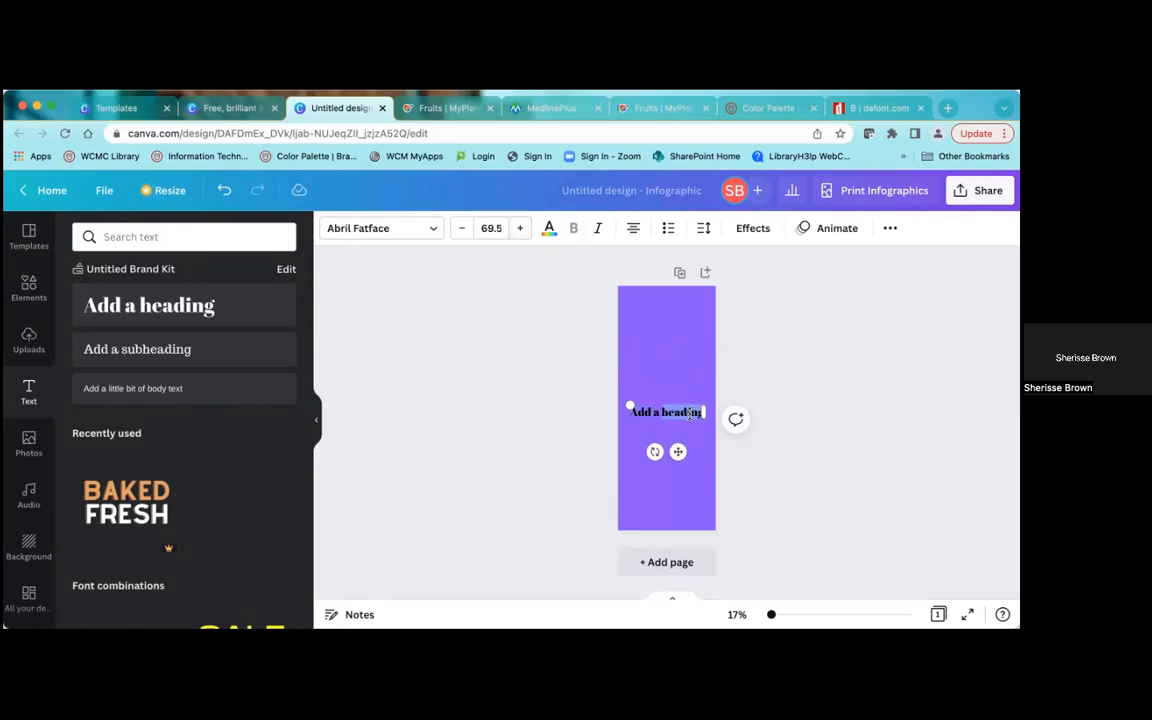
{"action": "left_click", "coordinate": [703, 412]}
{"action": "key", "text": "BackSpace"}
{"action": "key", "text": "BackSpace"}
{"action": "key", "text": "BackSpace"}
{"action": "key", "text": "BackSpace"}
{"action": "key", "text": "BackSpace"}
{"action": "key", "text": "BackSpace"}
{"action": "key", "text": "BackSpace"}
{"action": "key", "text": "BackSpace"}
{"action": "key", "text": "BackSpace"}
{"action": "key", "text": "BackSpace"}
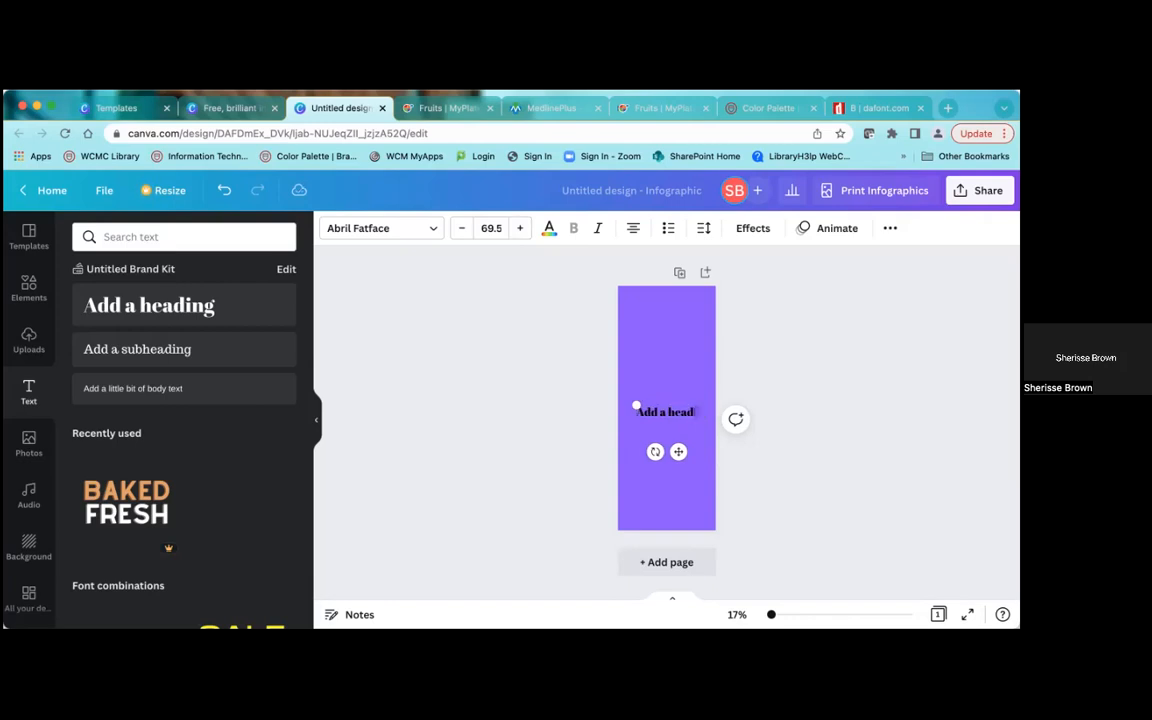
{"action": "type", "text": "Fr"}
{"action": "type", "text": "fographics"}
{"action": "type", "text": " 101"}
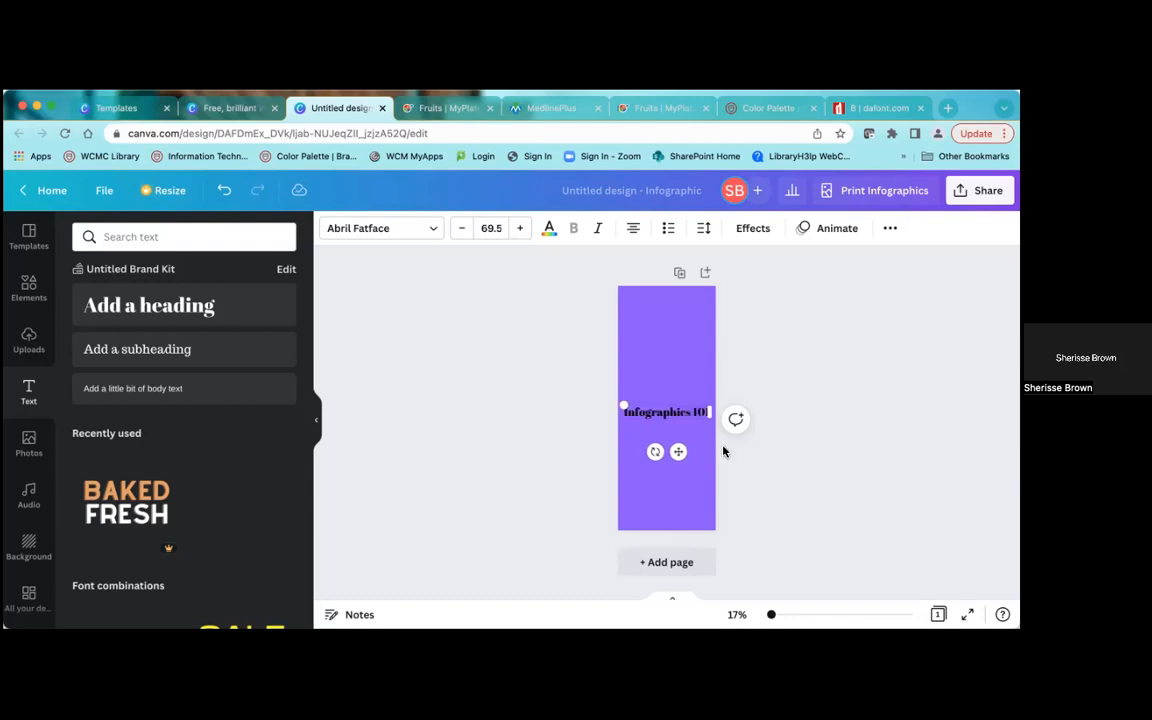
- Move the Infographics 101 heading up to the upper edge of the page
{"action": "left_click", "coordinate": [661, 413]}
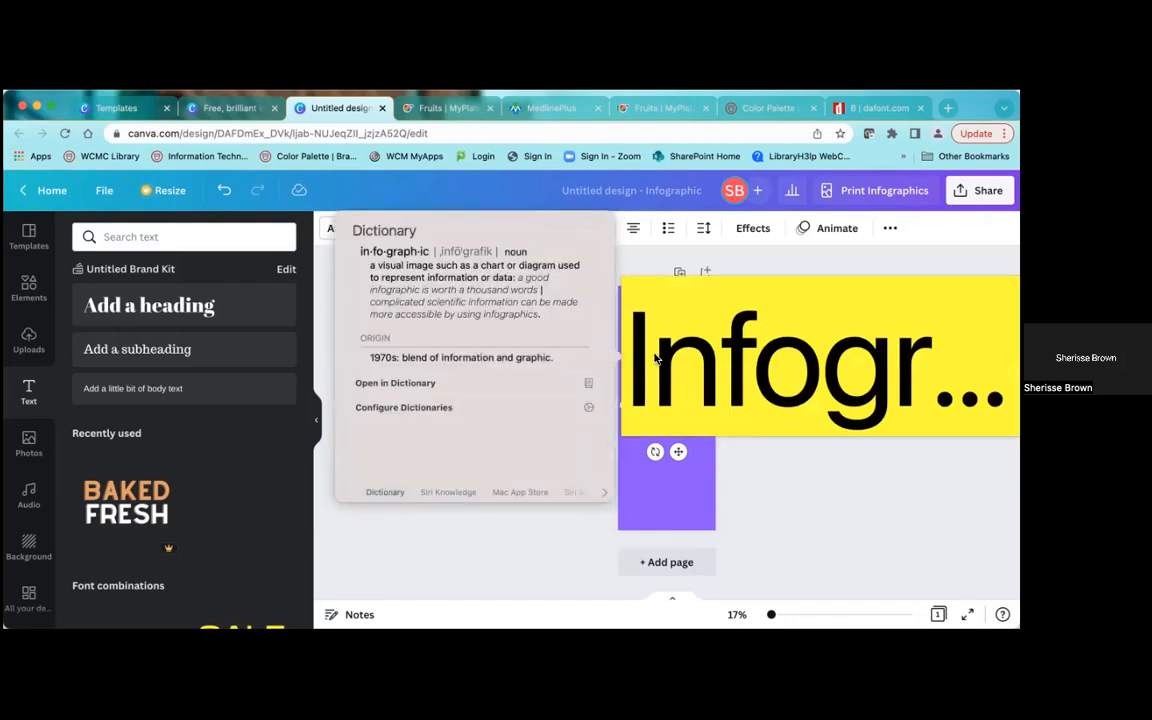
{"action": "left_click", "coordinate": [753, 488]}
{"action": "left_click", "coordinate": [644, 411]}
{"action": "left_click_drag", "start_coordinate": [644, 411], "coordinate": [647, 307]}
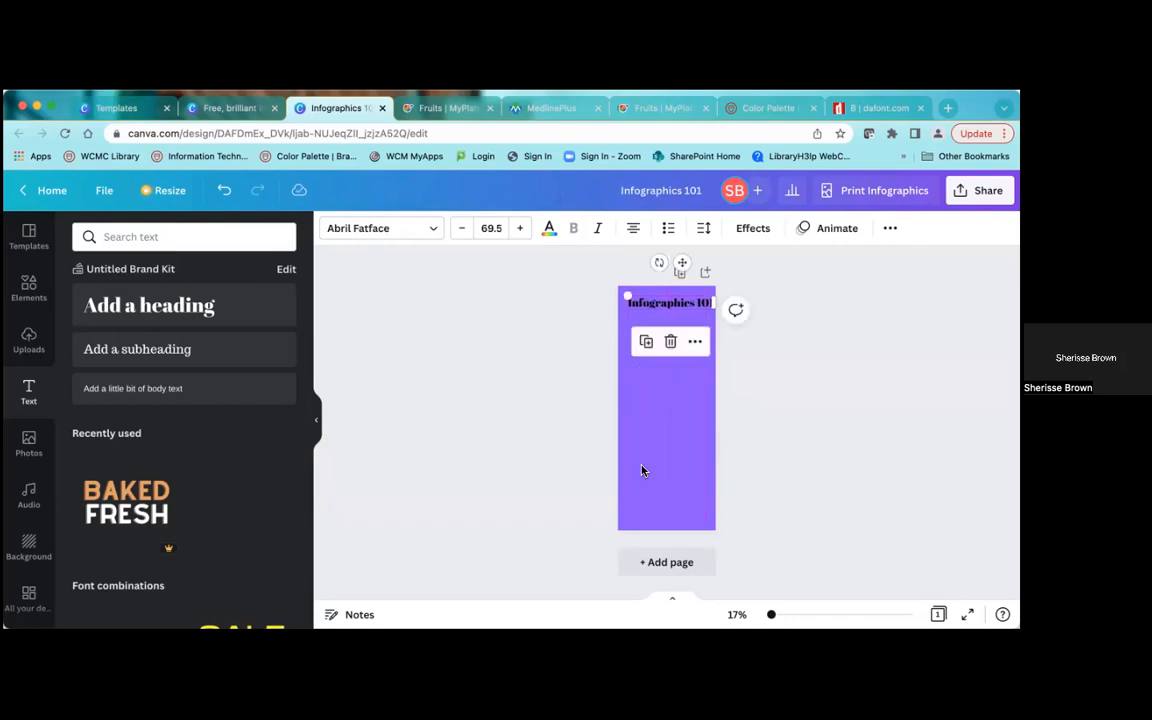
- Color the Infographics 101 heading white and center it horizontally on the page
{"action": "left_click", "coordinate": [661, 303]}
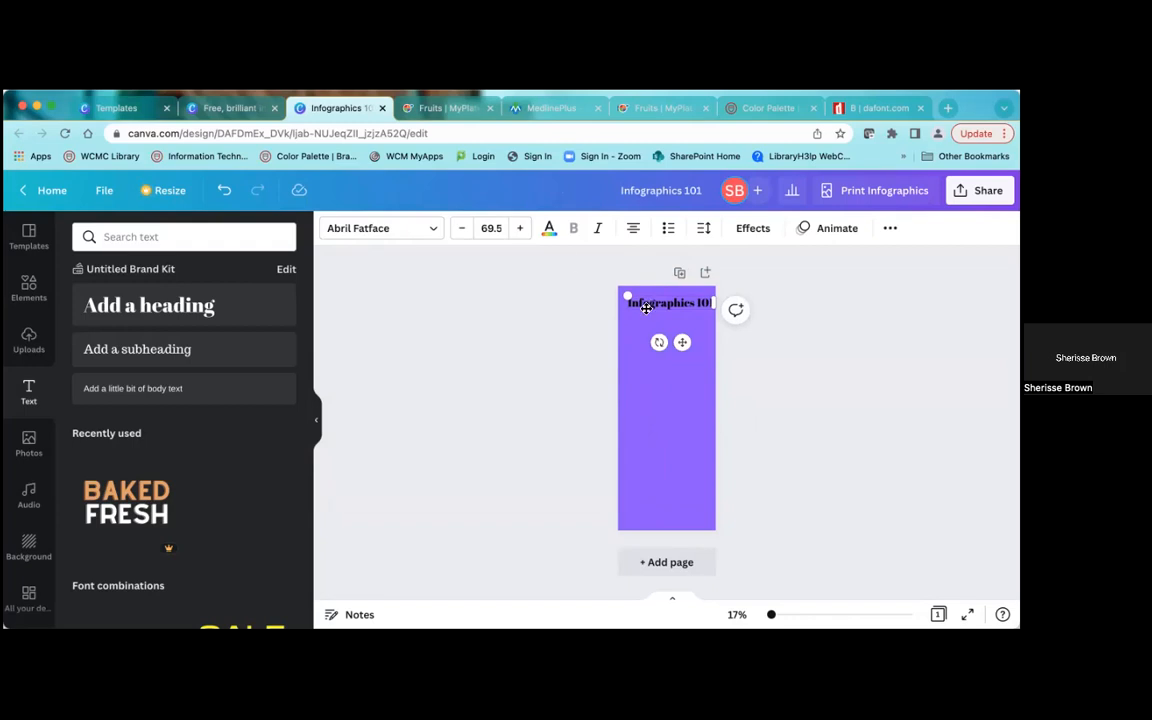
{"action": "left_click", "coordinate": [548, 230]}
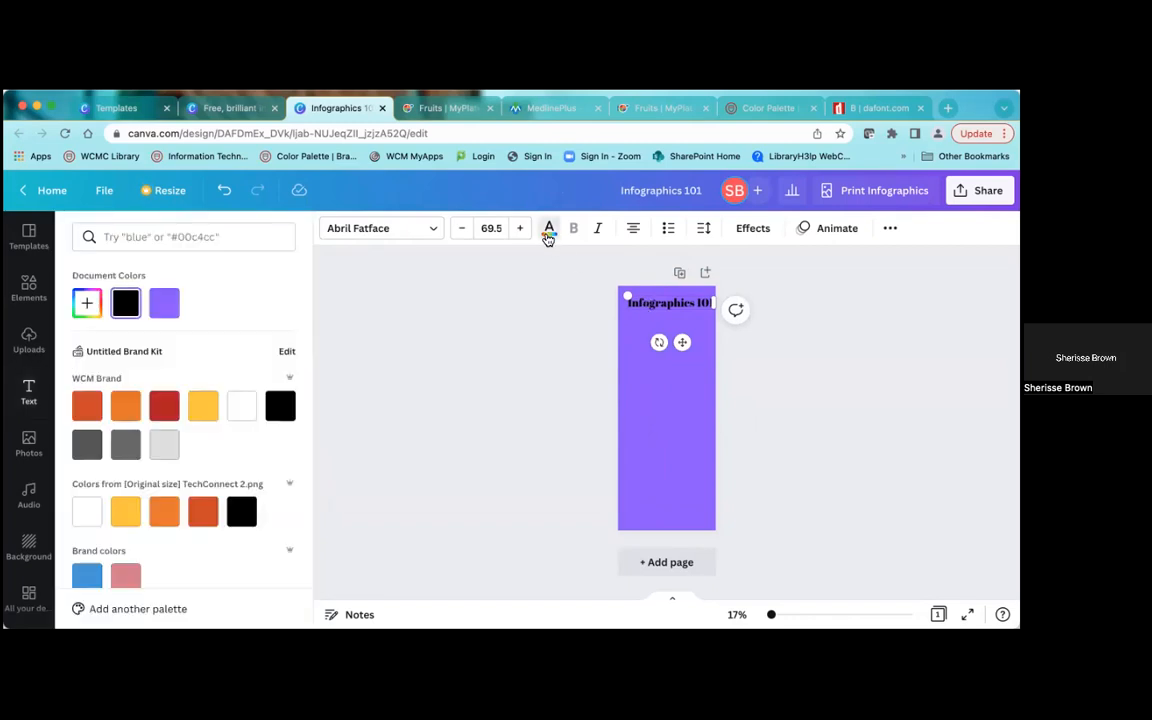
{"action": "left_click", "coordinate": [241, 405]}
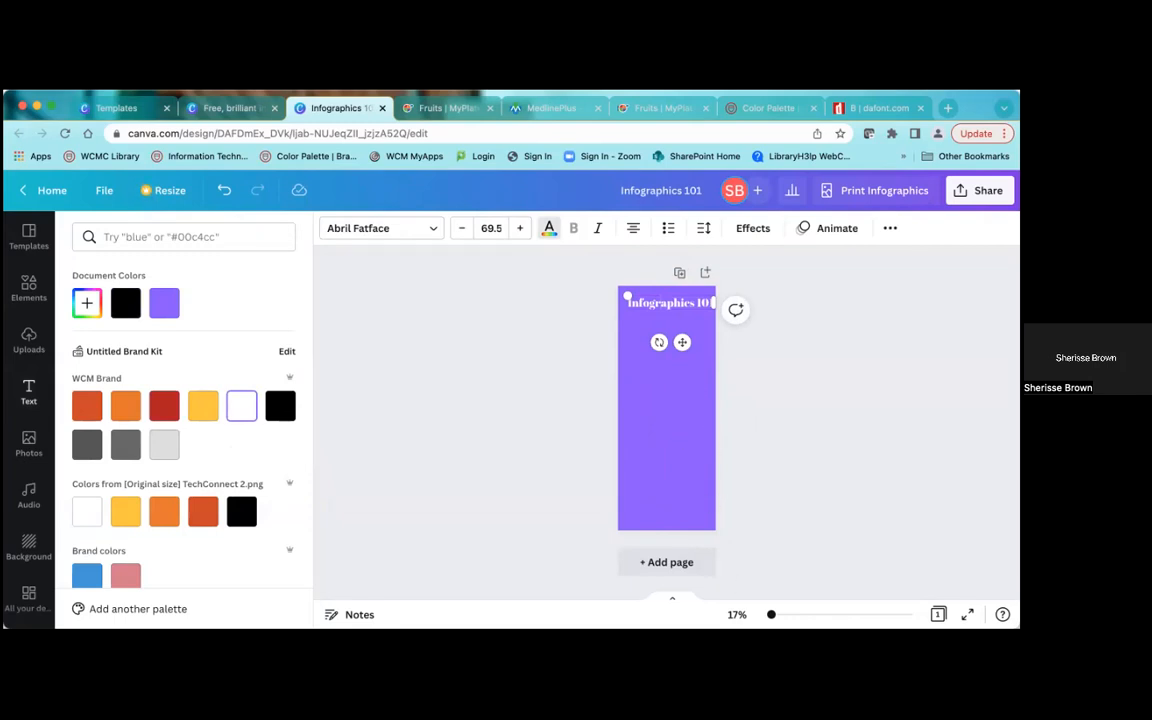
{"action": "left_click_drag", "start_coordinate": [771, 618], "coordinate": [773, 618]}
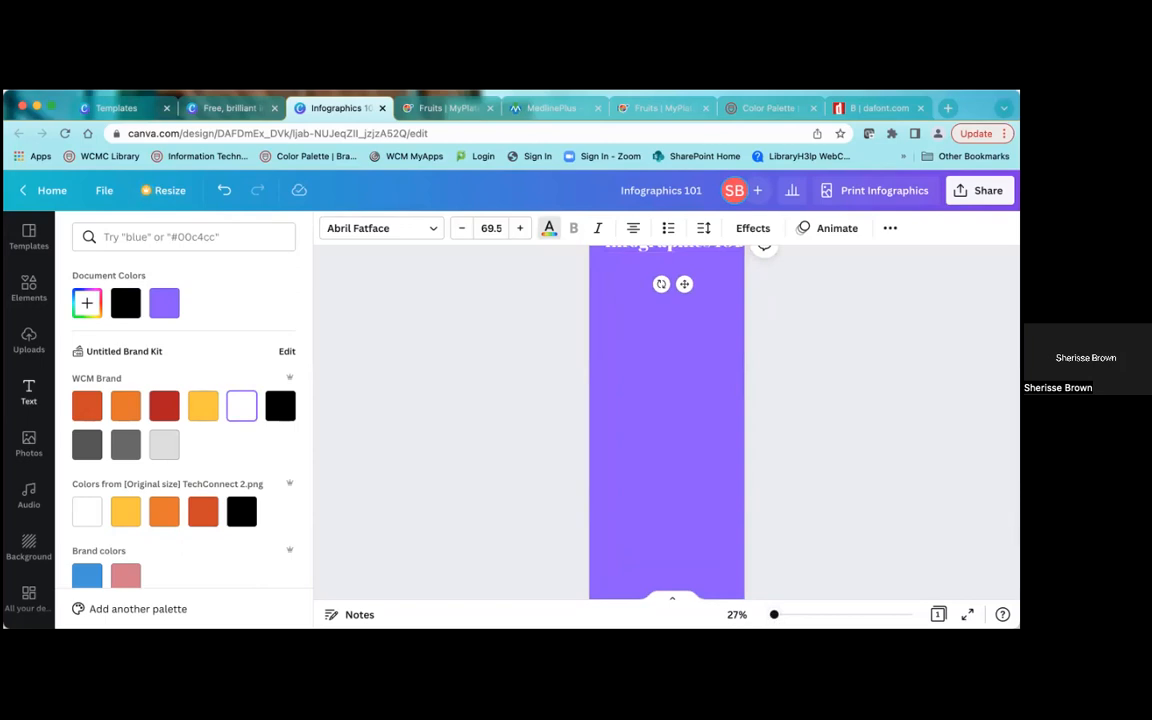
{"action": "scroll", "coordinate": [676, 307], "scroll_direction": "up", "scroll_amount": 2}
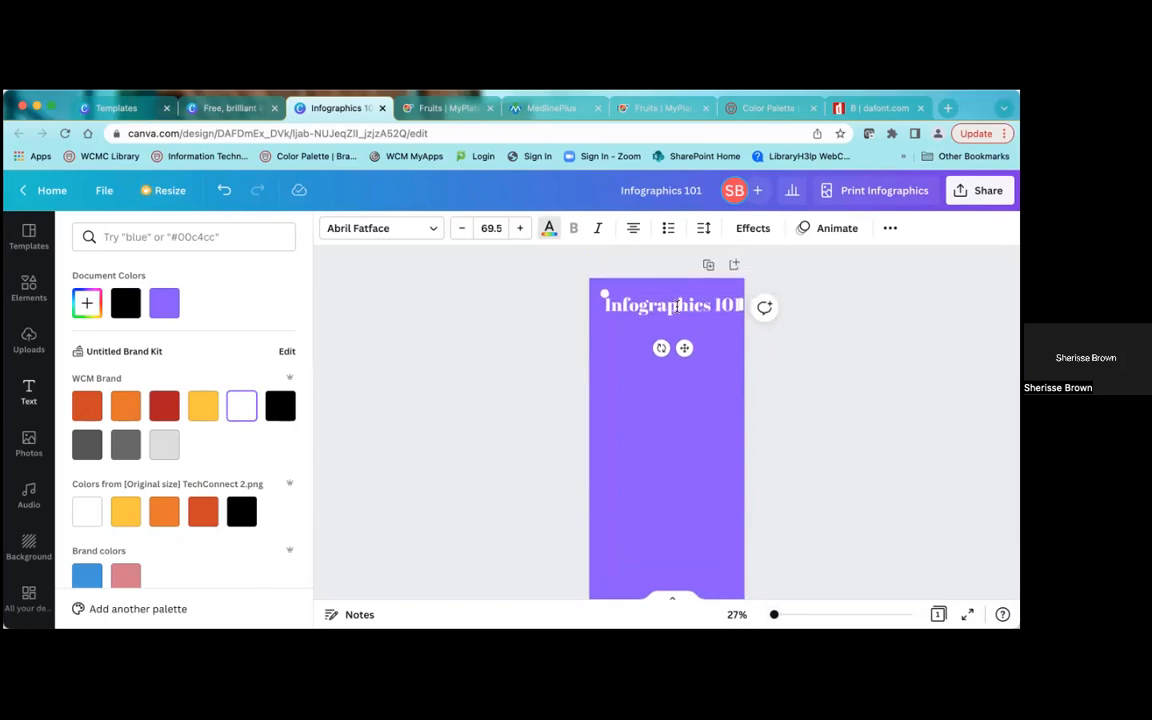
{"action": "left_click_drag", "start_coordinate": [670, 293], "coordinate": [628, 293]}
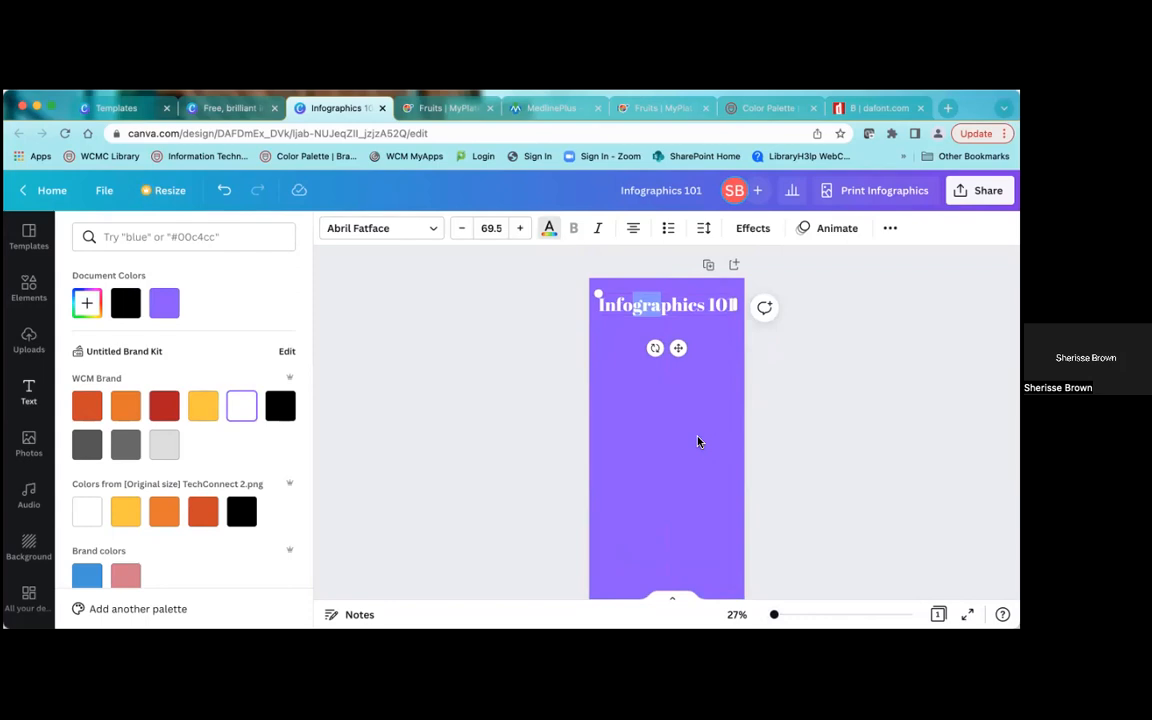
- Search the elements for "canva" and add the animated round Canva logo to the page
{"action": "left_click", "coordinate": [28, 290]}
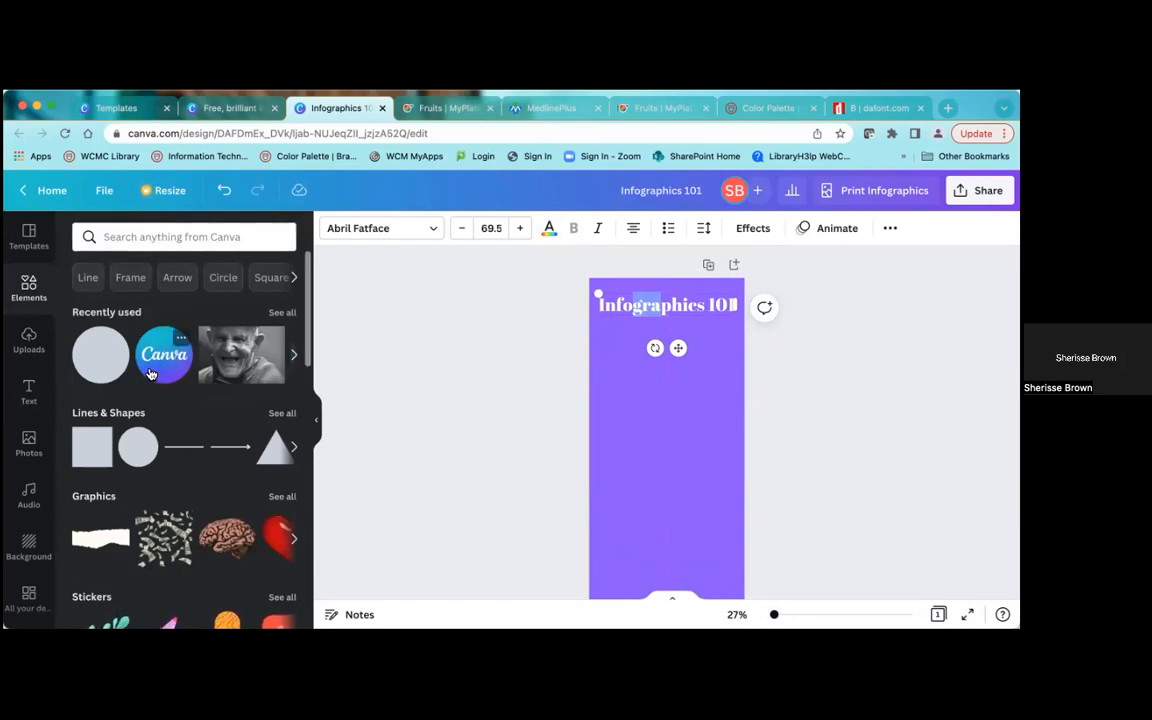
{"action": "left_click", "coordinate": [152, 236]}
{"action": "type", "text": "d"}
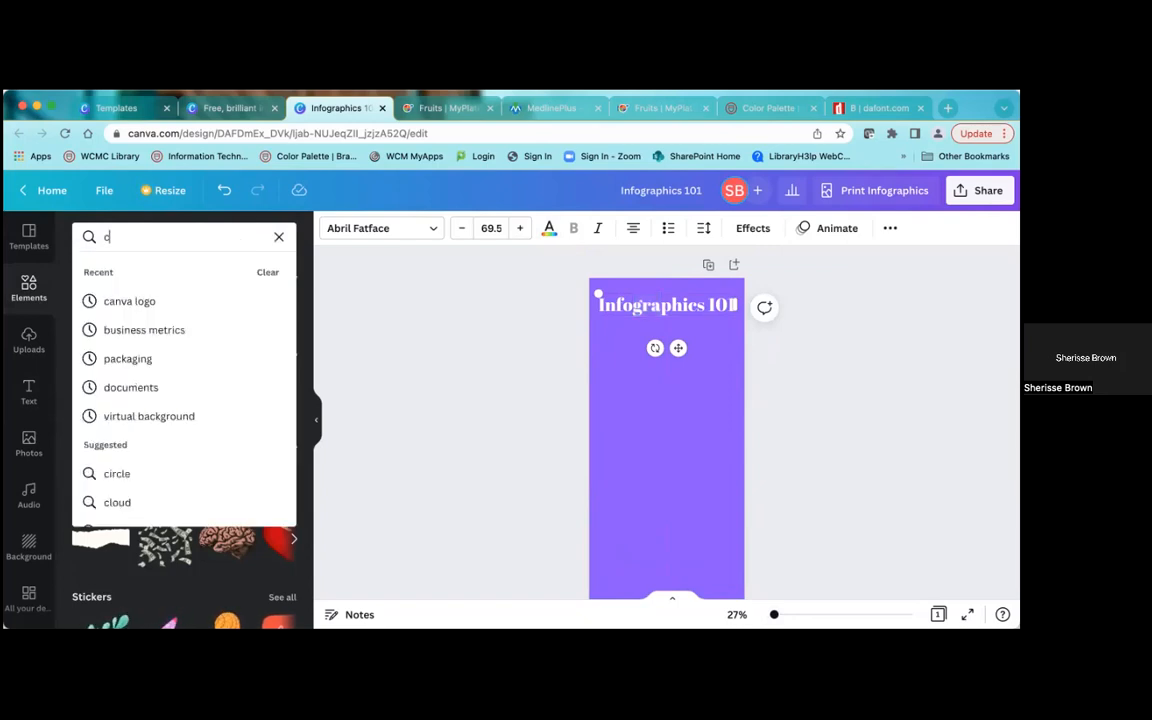
{"action": "type", "text": "anva"}
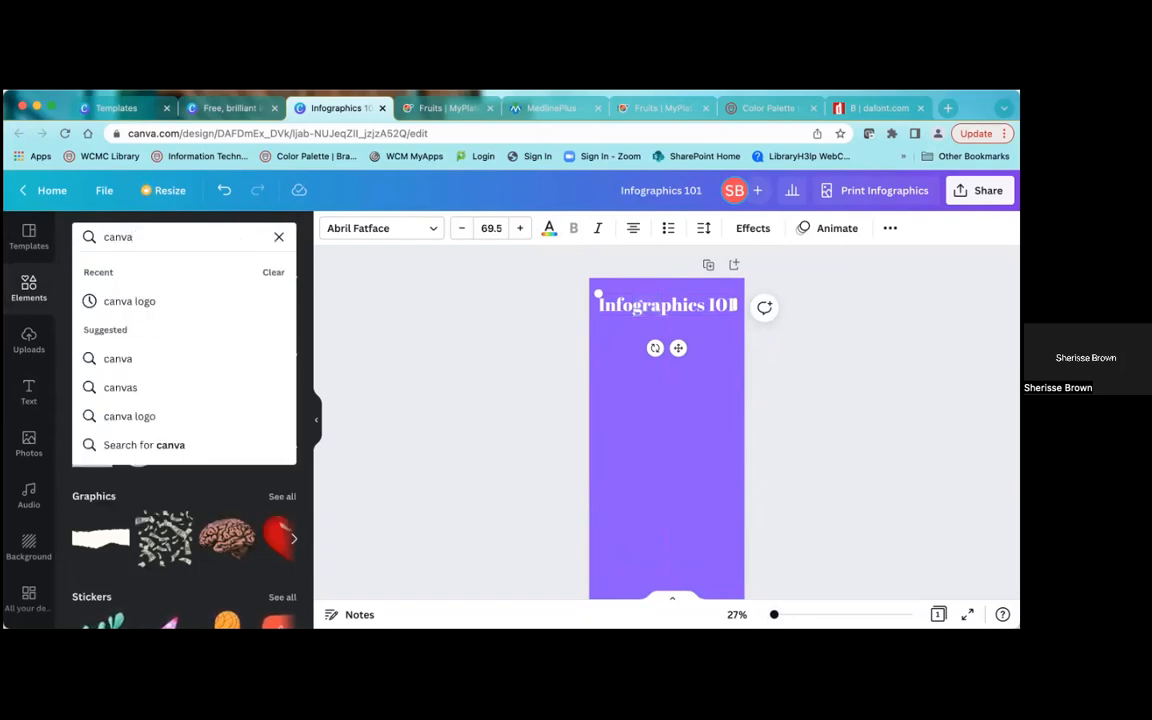
{"action": "key", "text": "Return"}
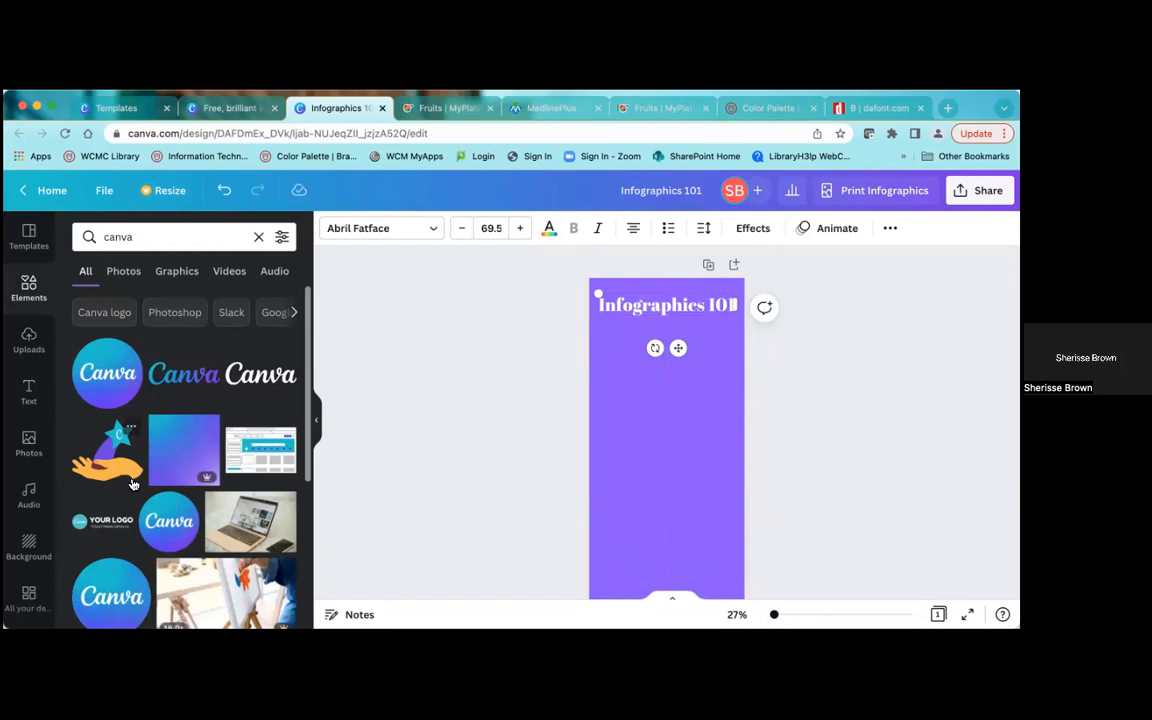
{"action": "left_click", "coordinate": [123, 608]}
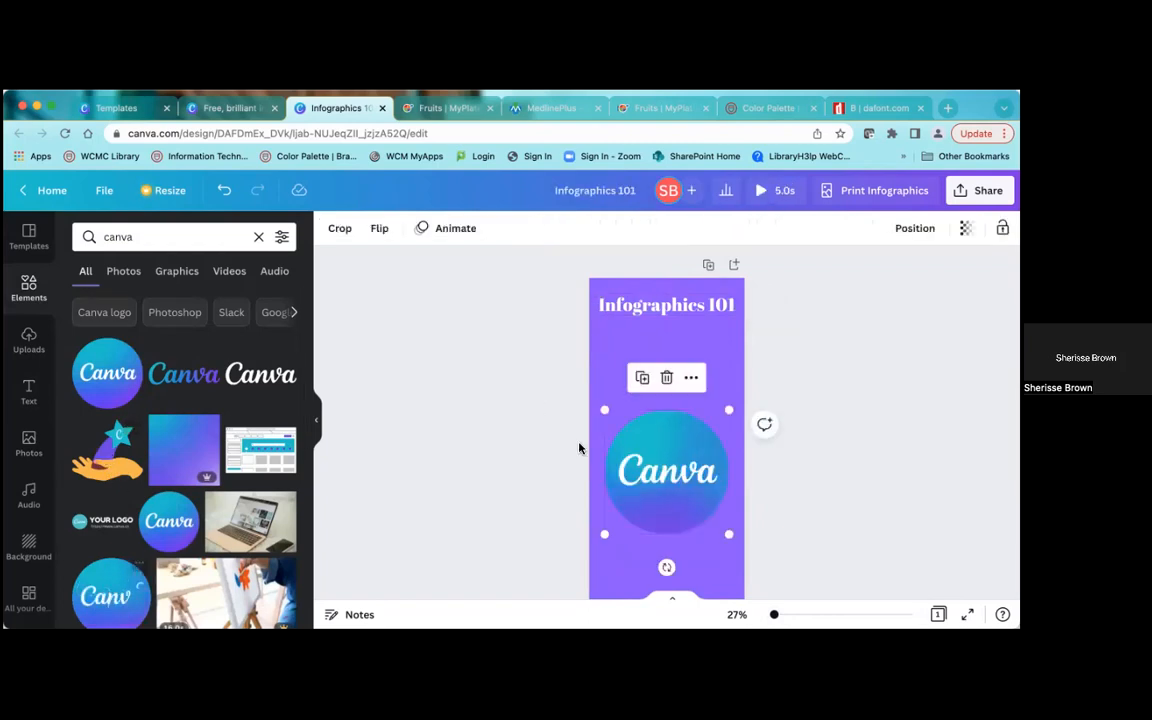
- Move the Canva logo up so it overlaps the heading, and set its transparency to 58
{"action": "left_click", "coordinate": [643, 406]}
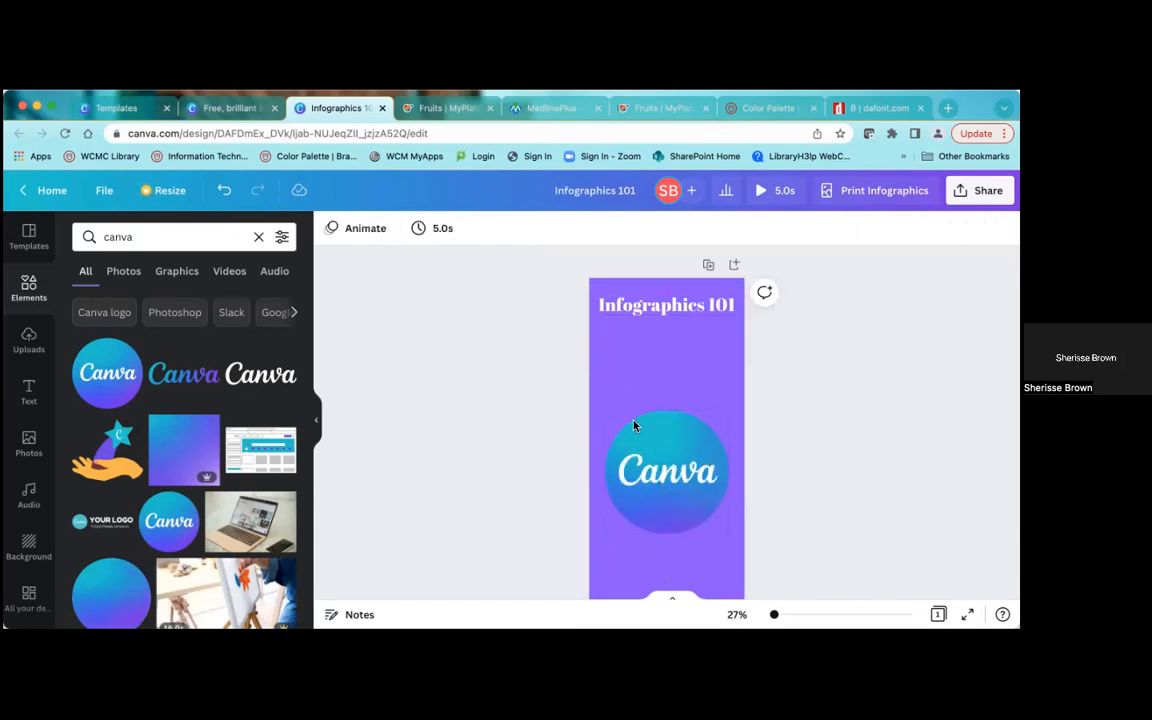
{"action": "left_click", "coordinate": [635, 420]}
{"action": "left_click", "coordinate": [630, 412]}
{"action": "left_click_drag", "start_coordinate": [651, 442], "coordinate": [652, 325]}
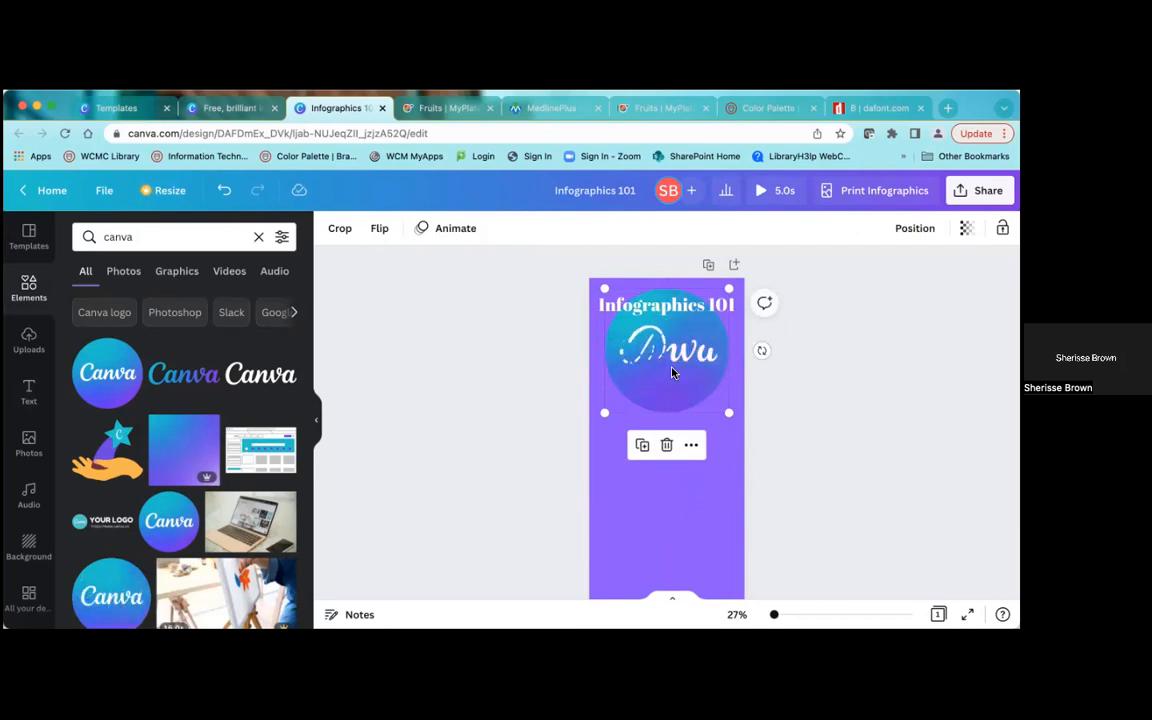
{"action": "left_click", "coordinate": [966, 228]}
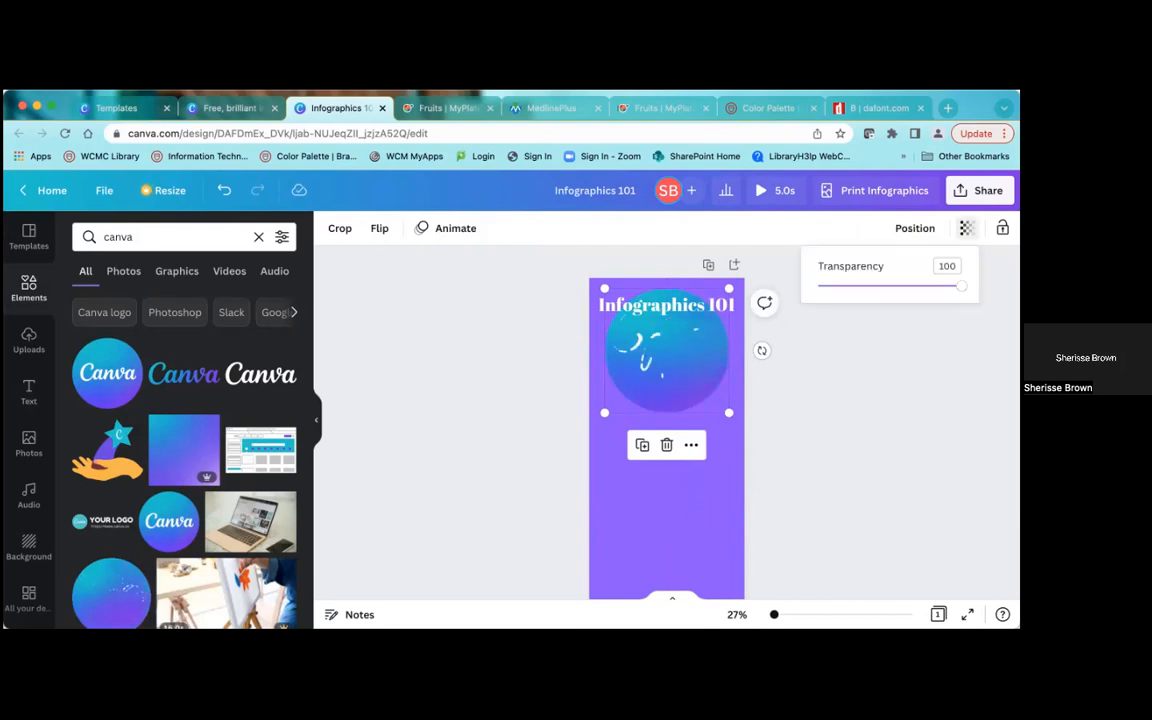
{"action": "left_click_drag", "start_coordinate": [961, 286], "coordinate": [901, 297]}
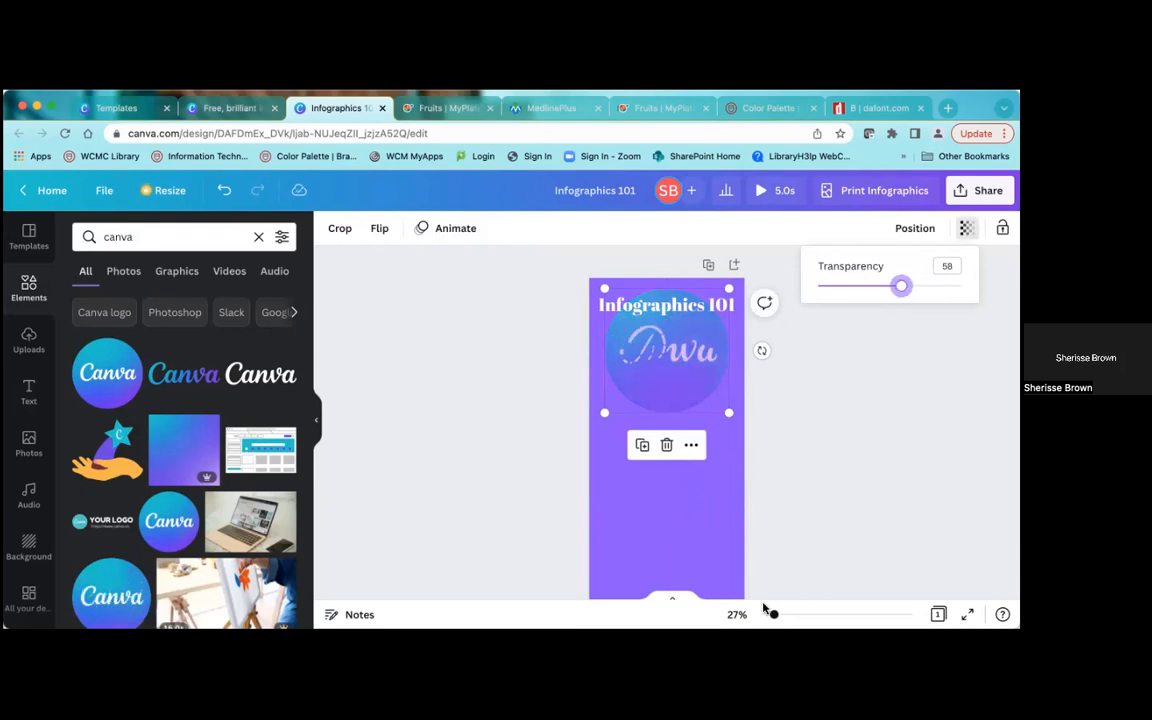
{"action": "left_click", "coordinate": [671, 530]}
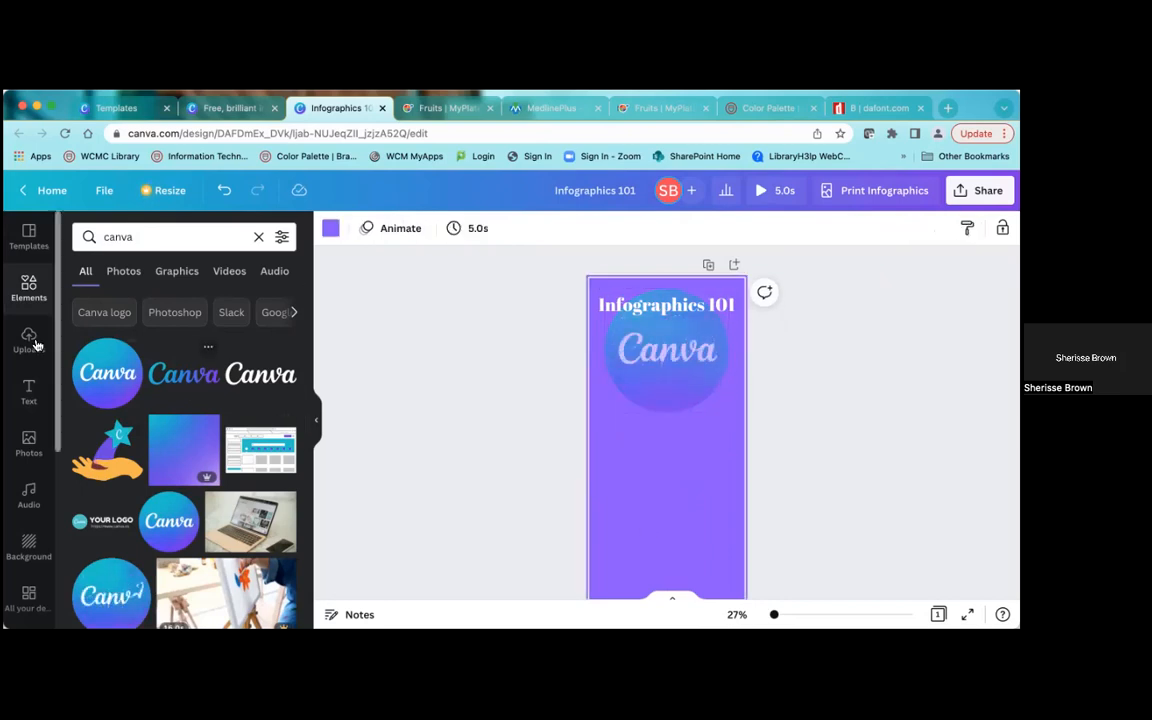
- Add a straight line below the Canva logo, stretched across nearly the full page width, and color it white
{"action": "left_click", "coordinate": [29, 288]}
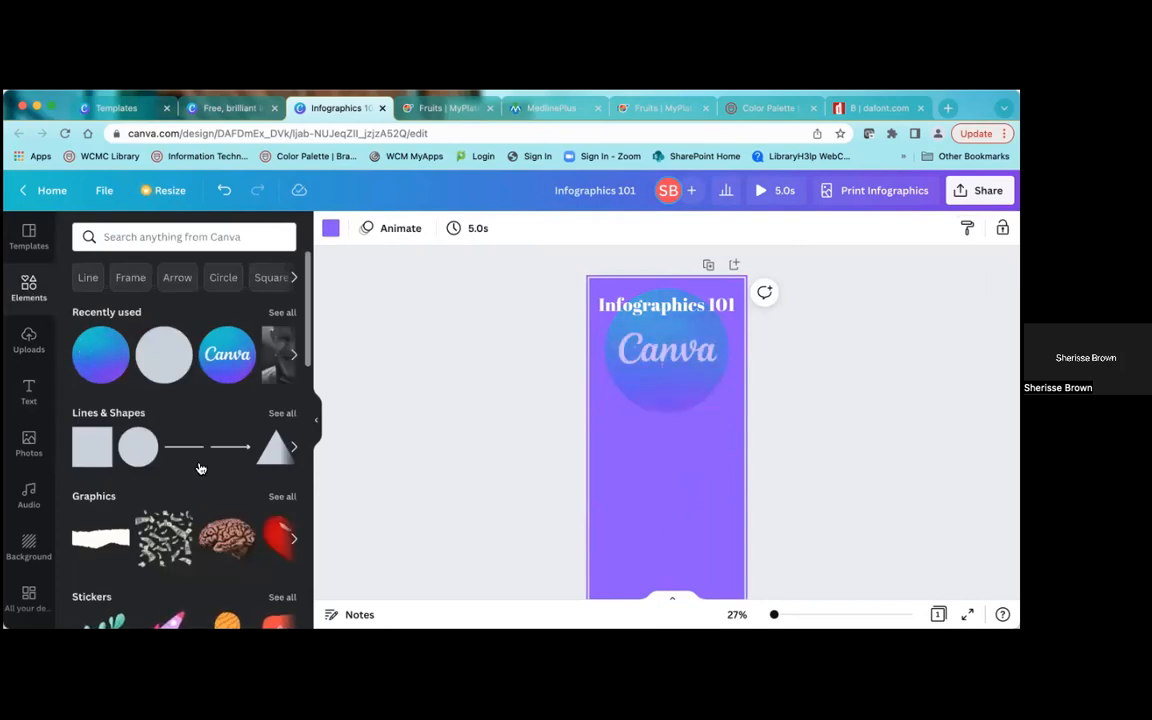
{"action": "left_click", "coordinate": [184, 447]}
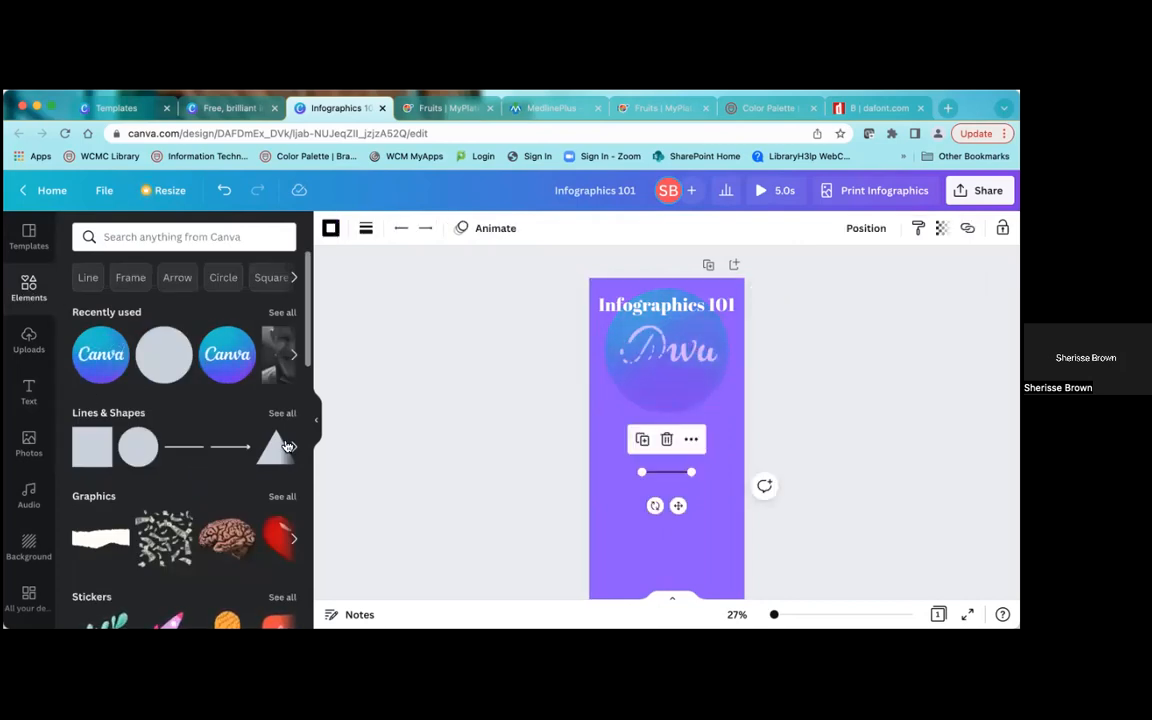
{"action": "left_click_drag", "start_coordinate": [661, 473], "coordinate": [598, 433]}
{"action": "left_click_drag", "start_coordinate": [692, 429], "coordinate": [739, 429]}
{"action": "left_click_drag", "start_coordinate": [599, 434], "coordinate": [590, 430]}
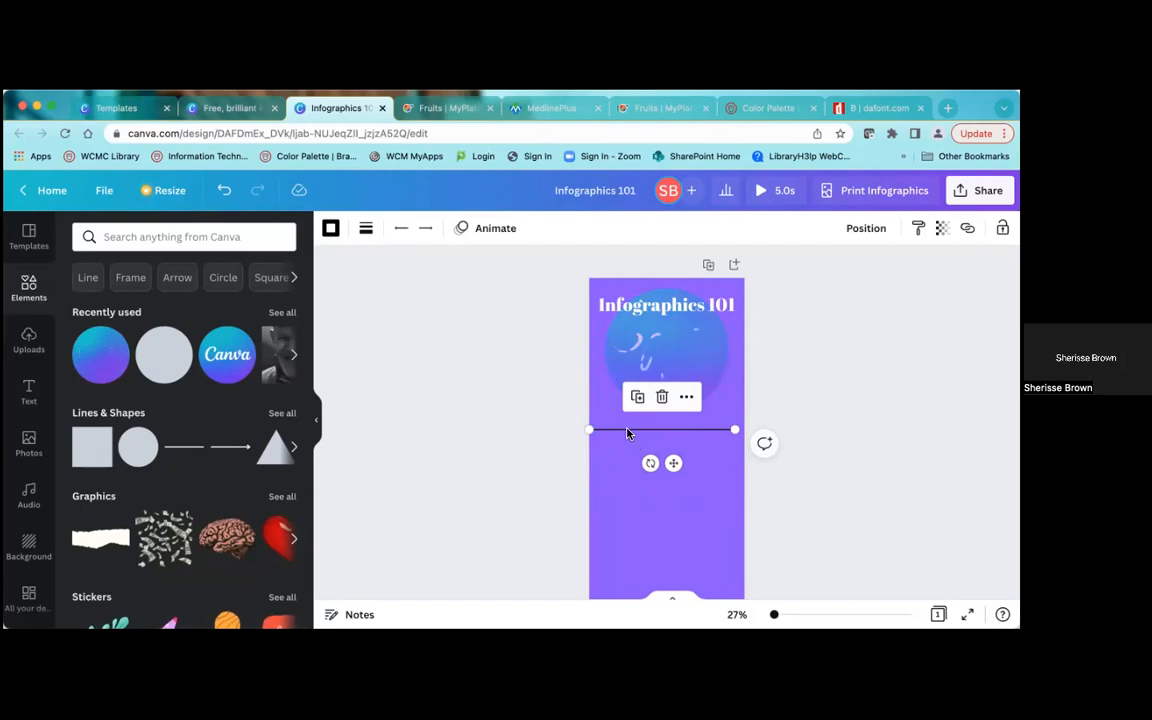
{"action": "left_click", "coordinate": [330, 228]}
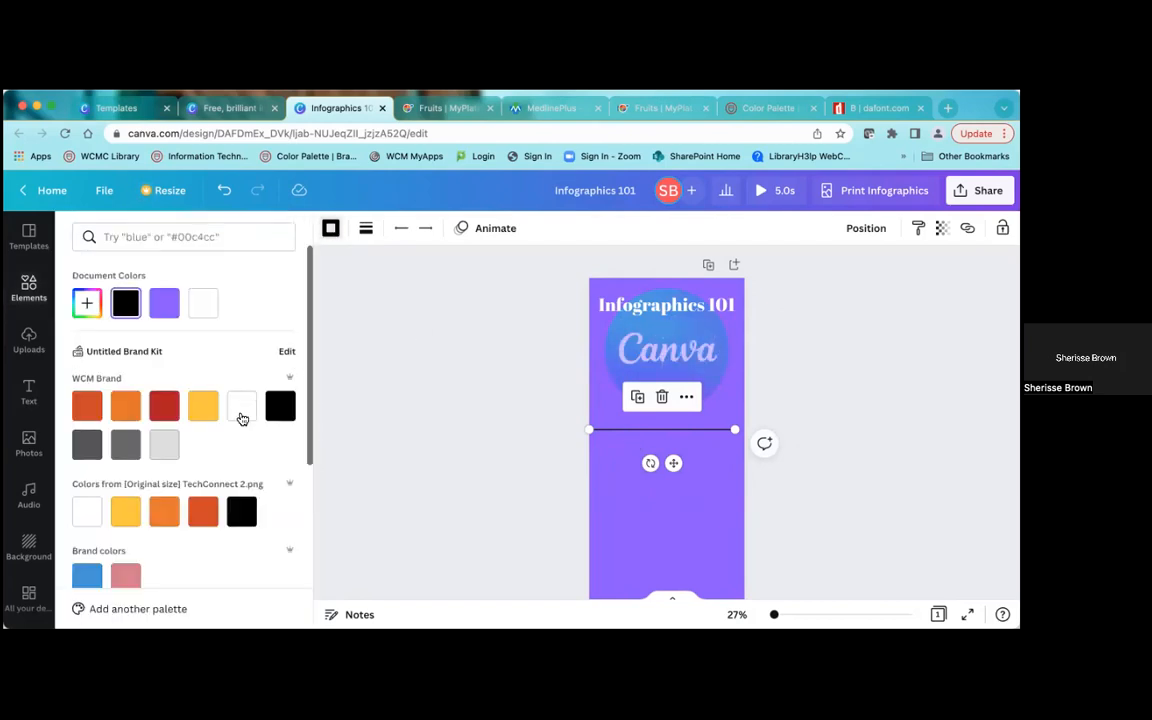
{"action": "left_click", "coordinate": [241, 405]}
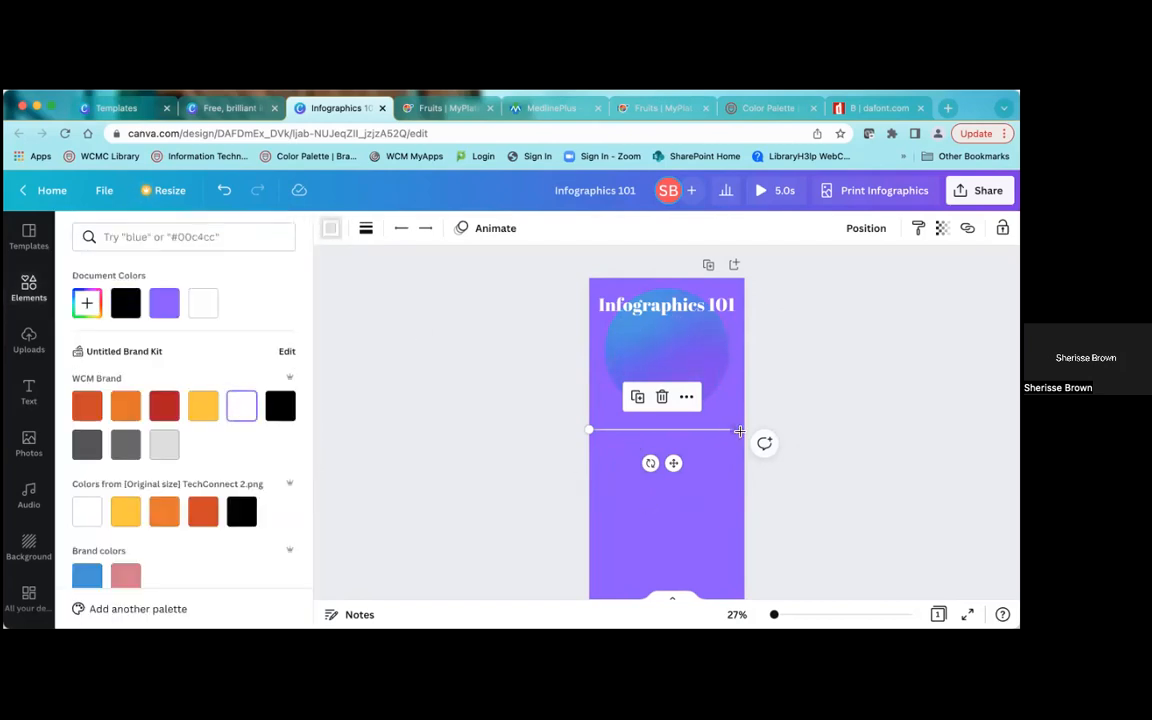
- Extend the white line to the page's right edge and add a white circle shape below it
{"action": "left_click_drag", "start_coordinate": [739, 431], "coordinate": [745, 430]}
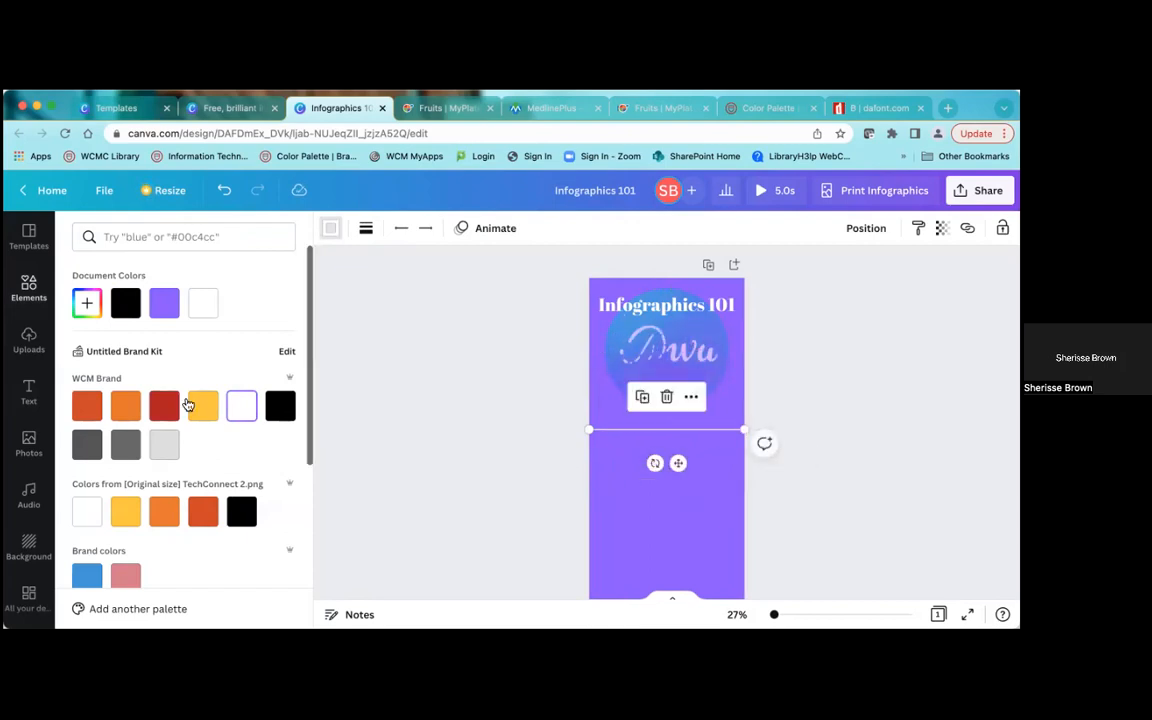
{"action": "left_click", "coordinate": [33, 292]}
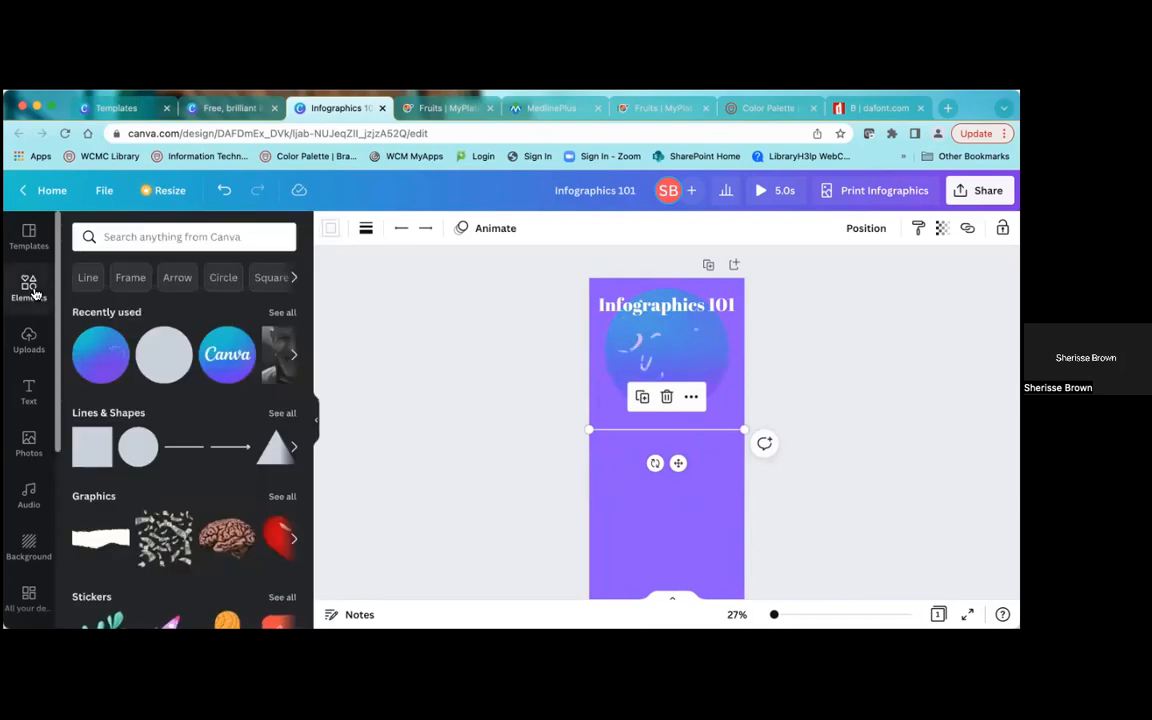
{"action": "left_click", "coordinate": [146, 442]}
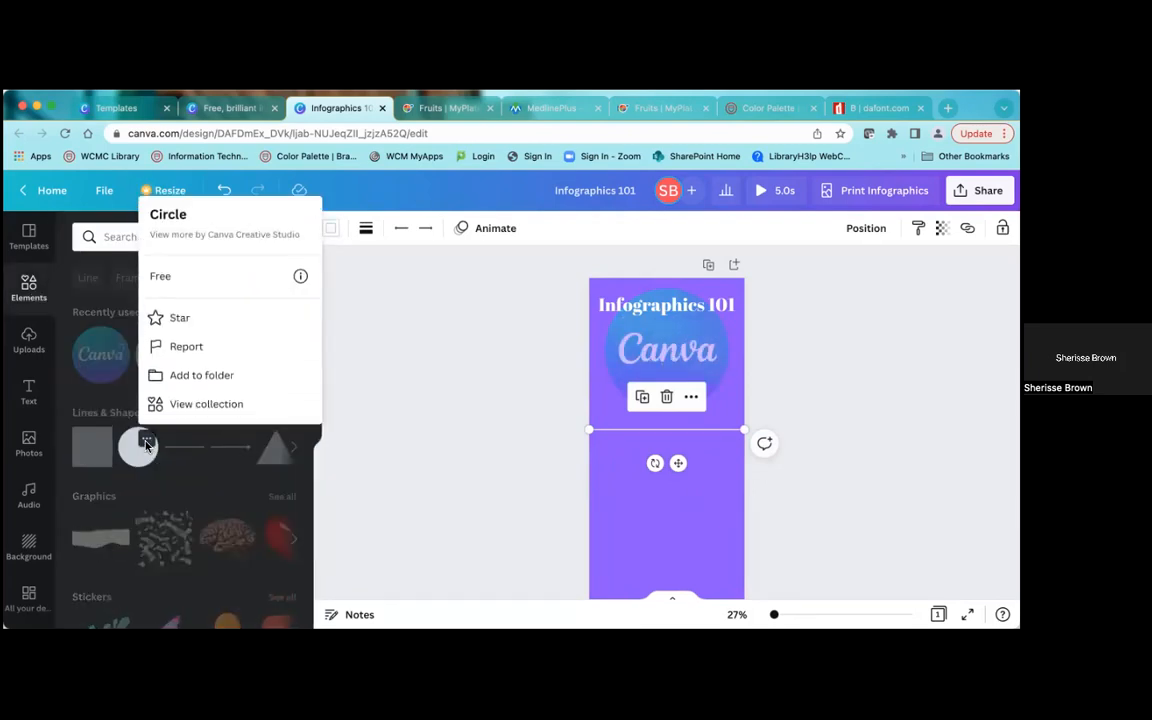
{"action": "left_click", "coordinate": [146, 442]}
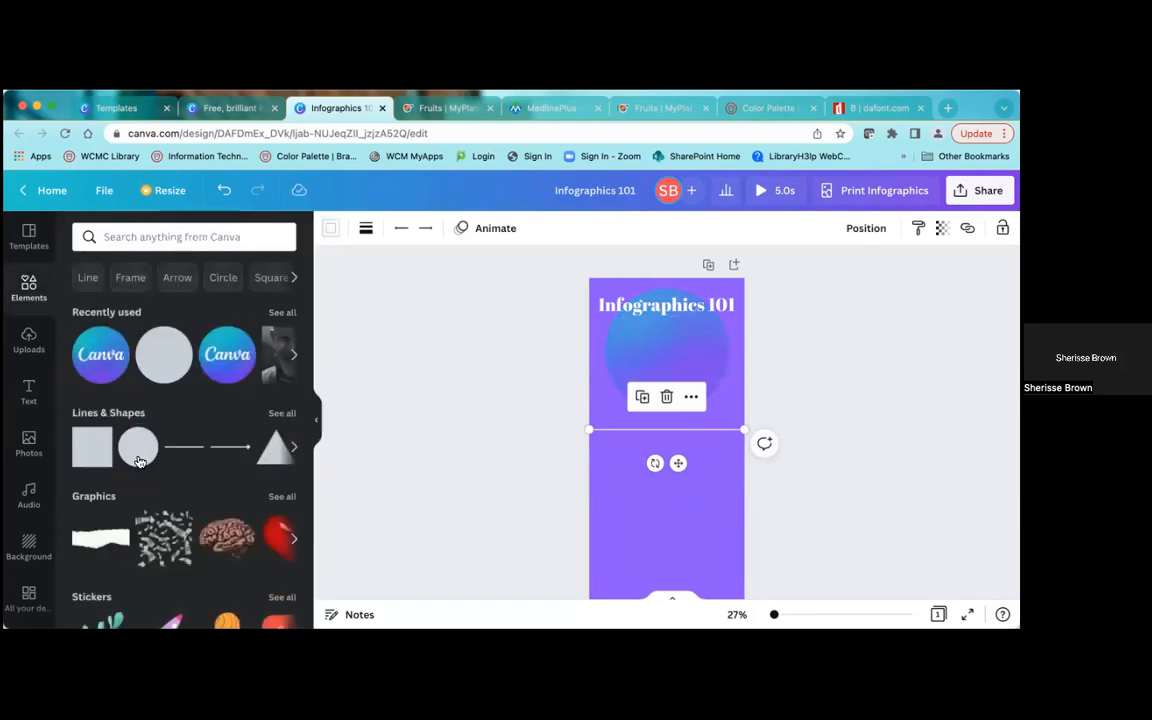
{"action": "left_click", "coordinate": [164, 362]}
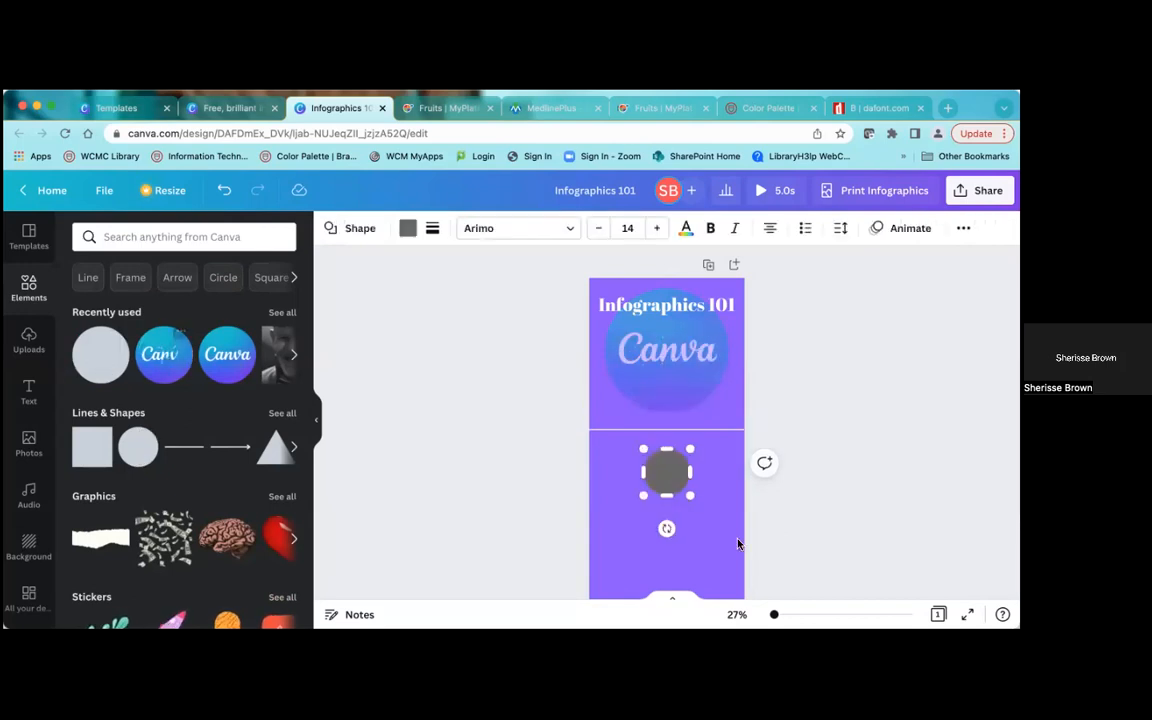
{"action": "left_click", "coordinate": [408, 230]}
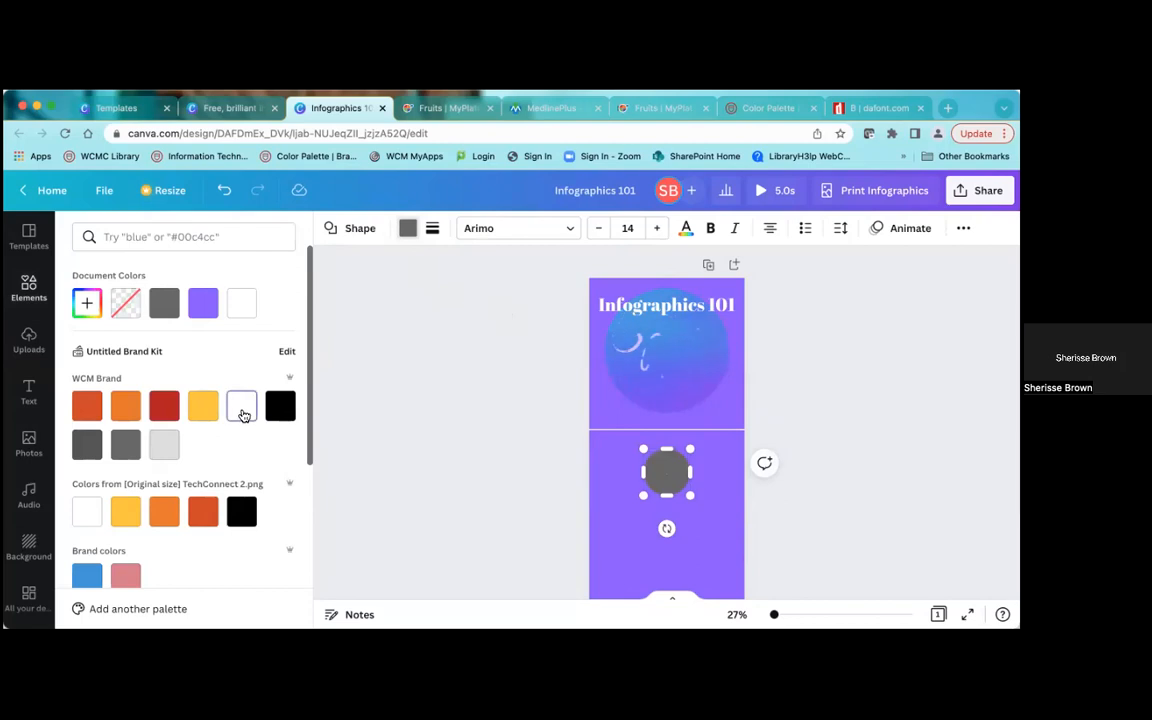
{"action": "left_click", "coordinate": [241, 407]}
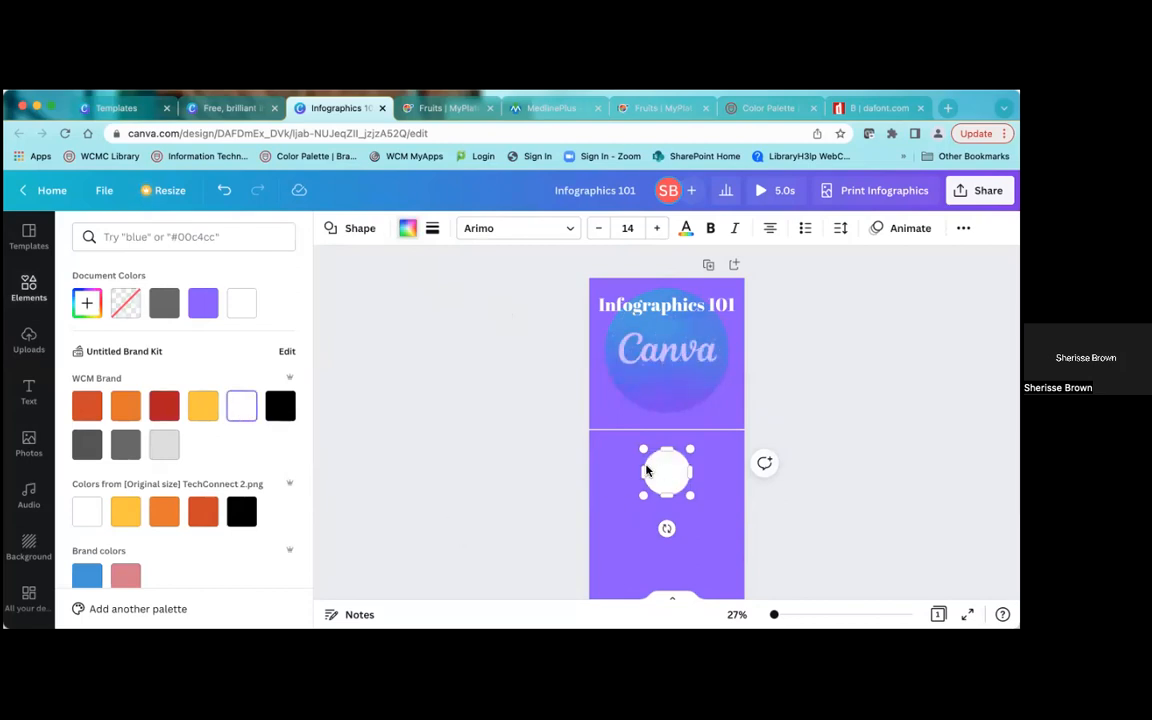
- Shrink the white circle, place it just below the line at the page's left side, and enter 1 in it
{"action": "left_click_drag", "start_coordinate": [643, 457], "coordinate": [635, 447]}
{"action": "left_click_drag", "start_coordinate": [690, 494], "coordinate": [612, 447]}
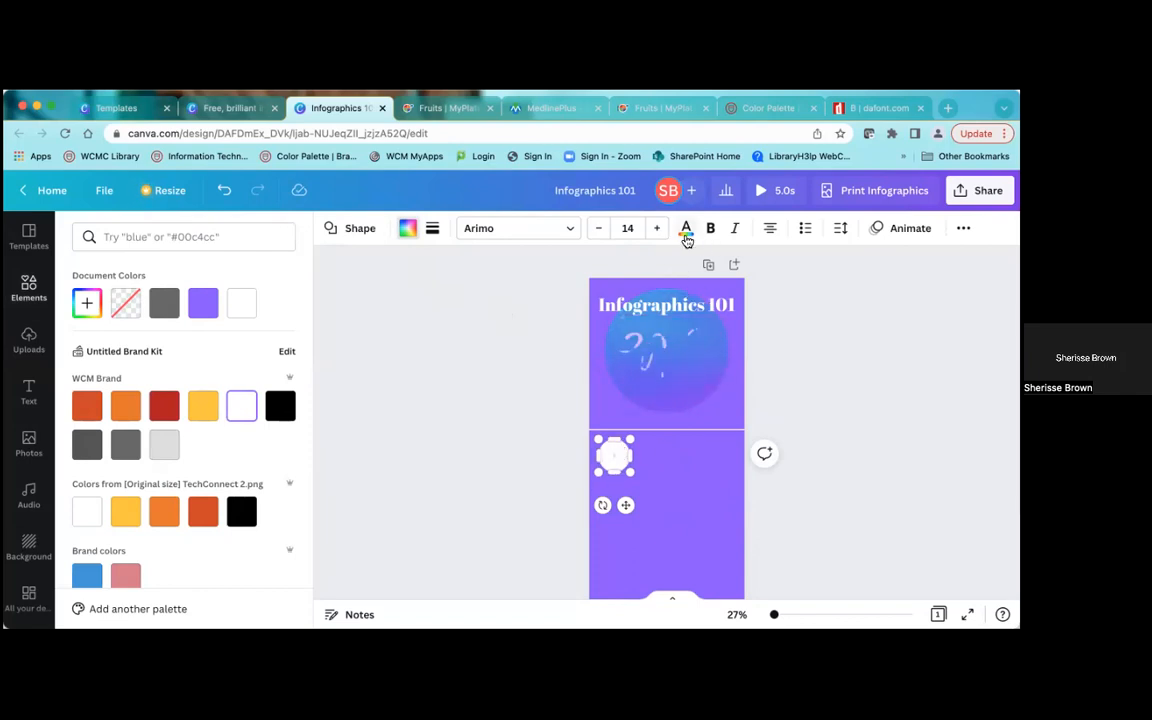
{"action": "left_click", "coordinate": [686, 238]}
{"action": "left_click", "coordinate": [686, 238]}
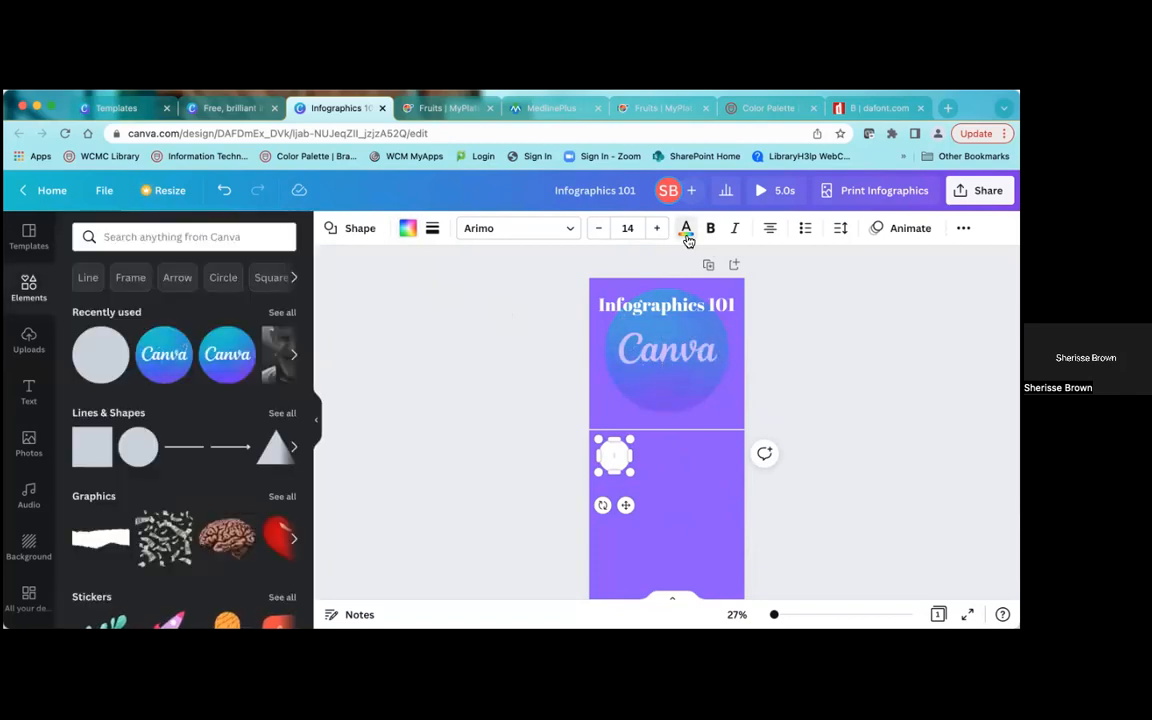
{"action": "left_click", "coordinate": [685, 238]}
{"action": "left_click", "coordinate": [685, 238]}
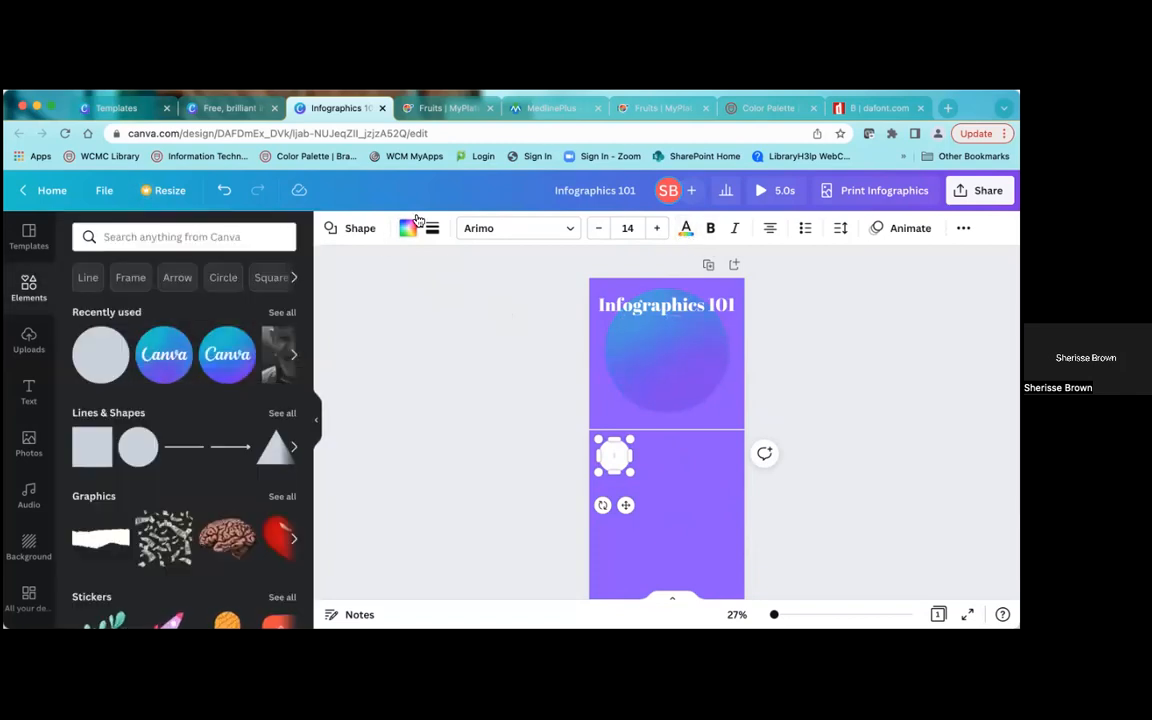
{"action": "left_click", "coordinate": [407, 228]}
{"action": "left_click", "coordinate": [280, 405]}
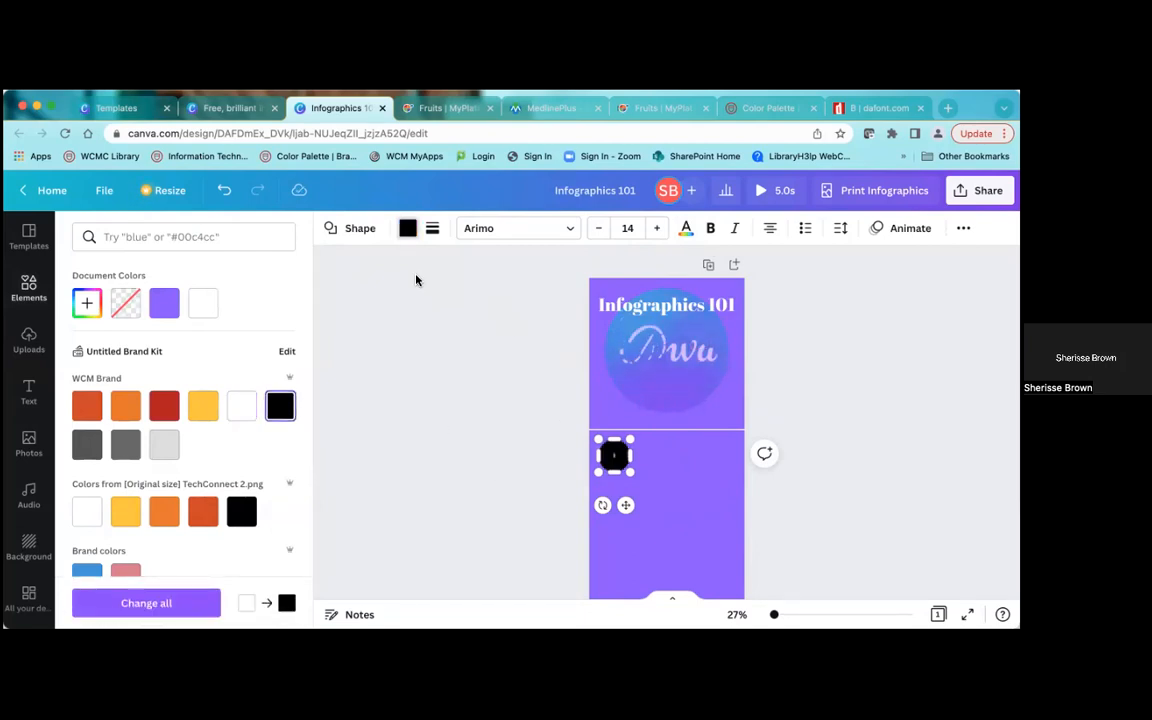
{"action": "left_click", "coordinate": [240, 409]}
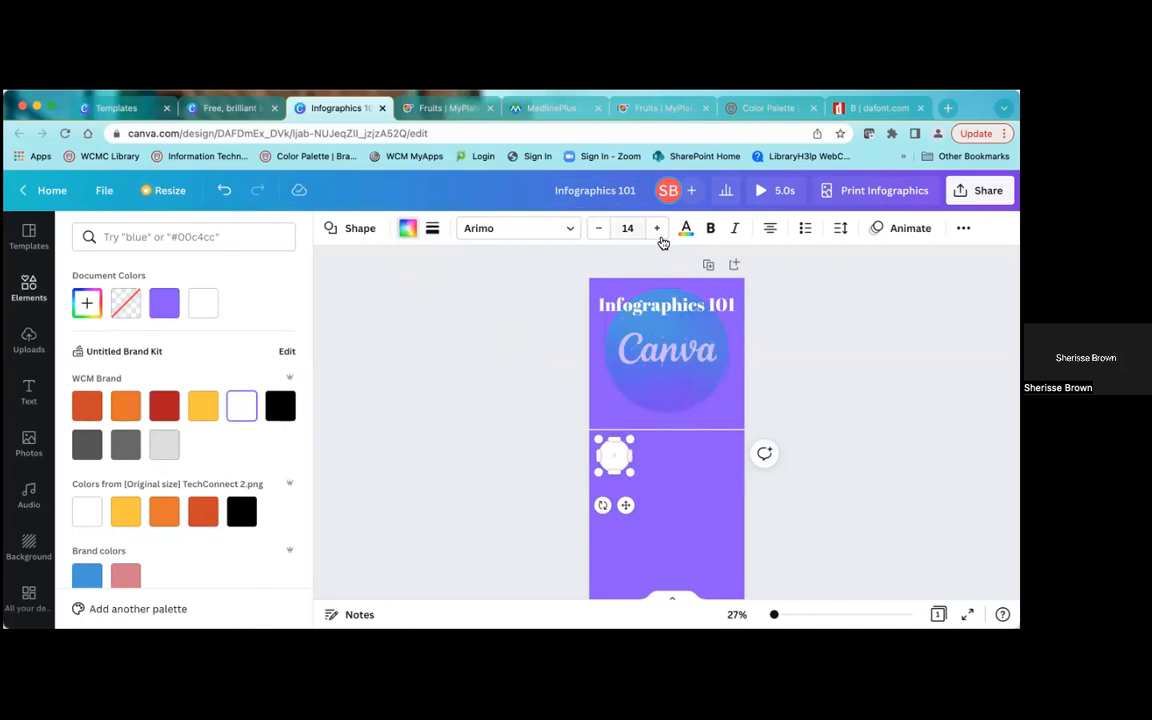
- Format the number 1 in the white circle as size 34, black and bold
{"action": "left_click", "coordinate": [657, 229]}
{"action": "left_click", "coordinate": [657, 229]}
{"action": "left_click", "coordinate": [657, 229]}
{"action": "left_click", "coordinate": [657, 229]}
{"action": "left_click", "coordinate": [657, 229]}
{"action": "left_click", "coordinate": [657, 229]}
{"action": "left_click", "coordinate": [657, 229]}
{"action": "left_click", "coordinate": [657, 229]}
{"action": "left_click", "coordinate": [657, 229]}
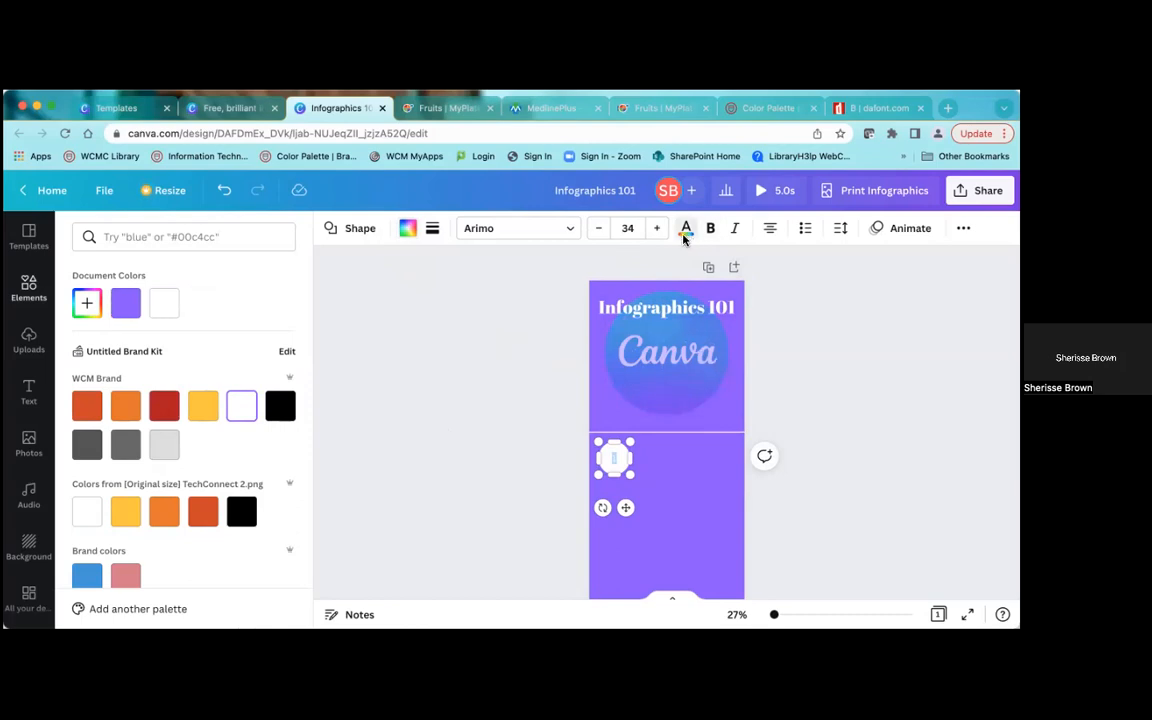
{"action": "left_click", "coordinate": [279, 405]}
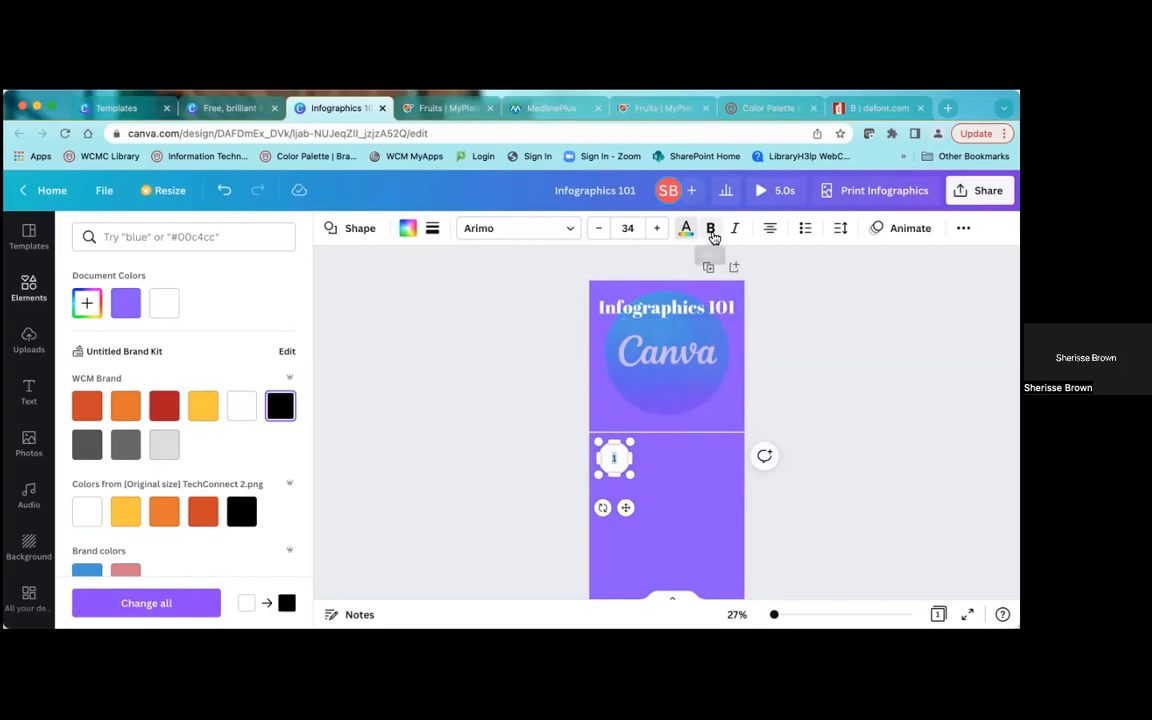
{"action": "key", "text": "Escape"}
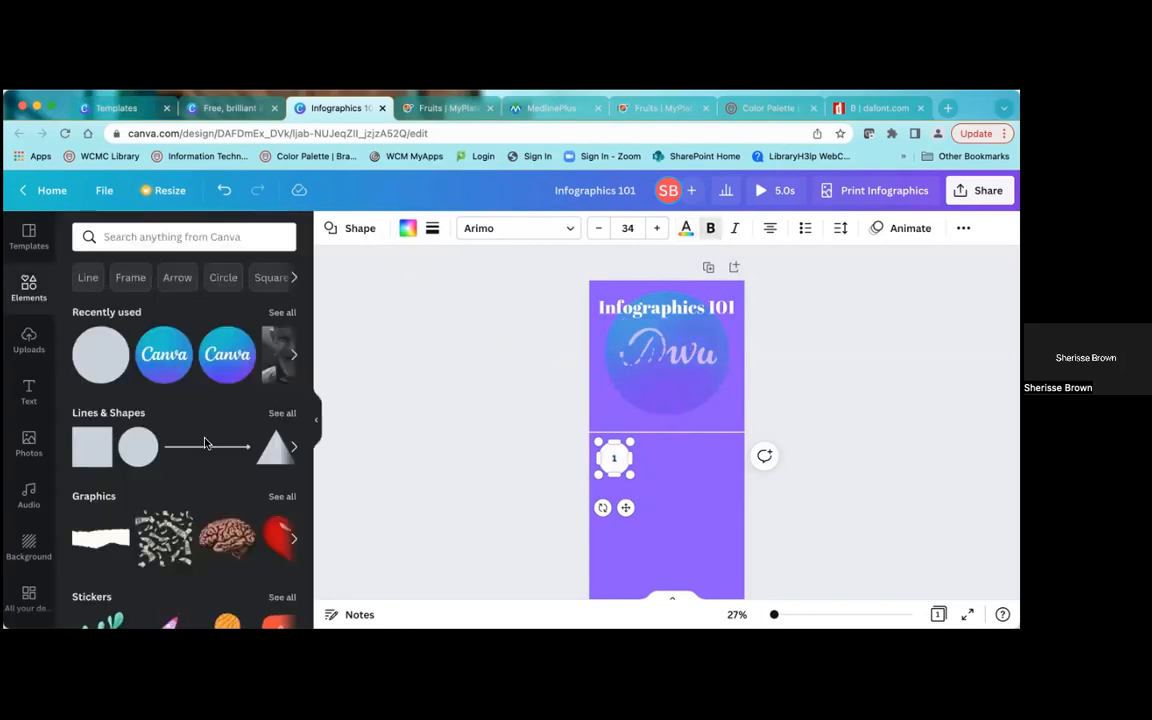
- Add a subheading text box below the numbered circle and set its font size to 26
{"action": "left_click", "coordinate": [29, 390]}
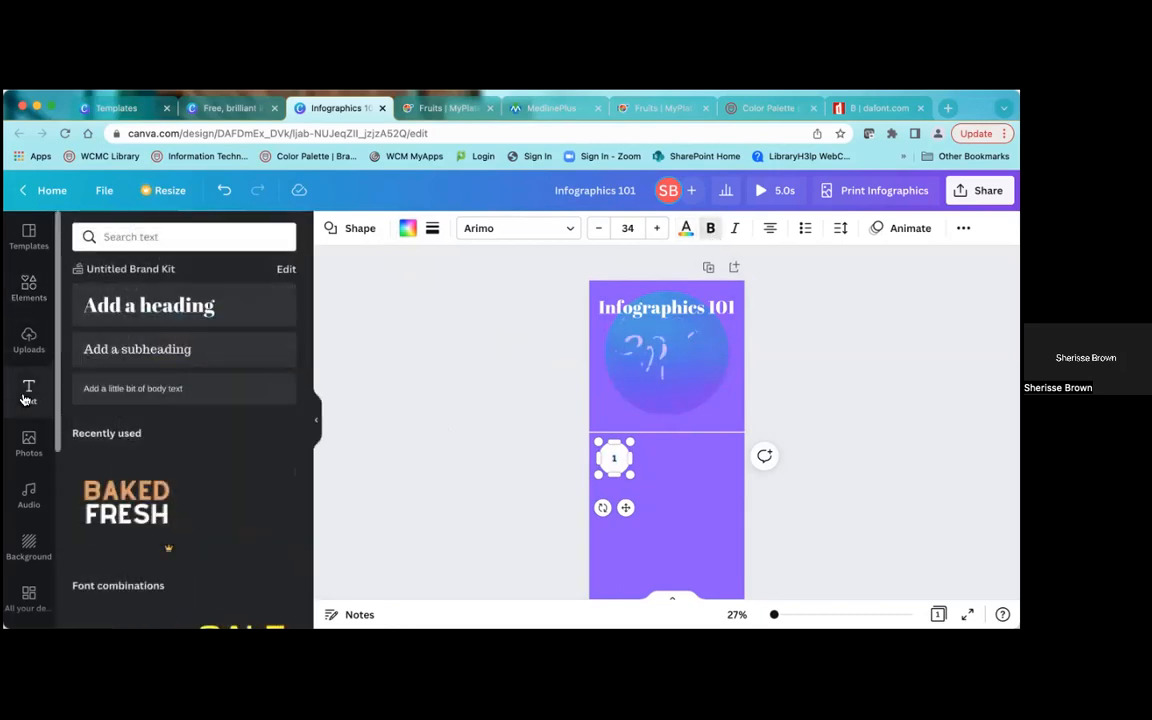
{"action": "left_click", "coordinate": [125, 353]}
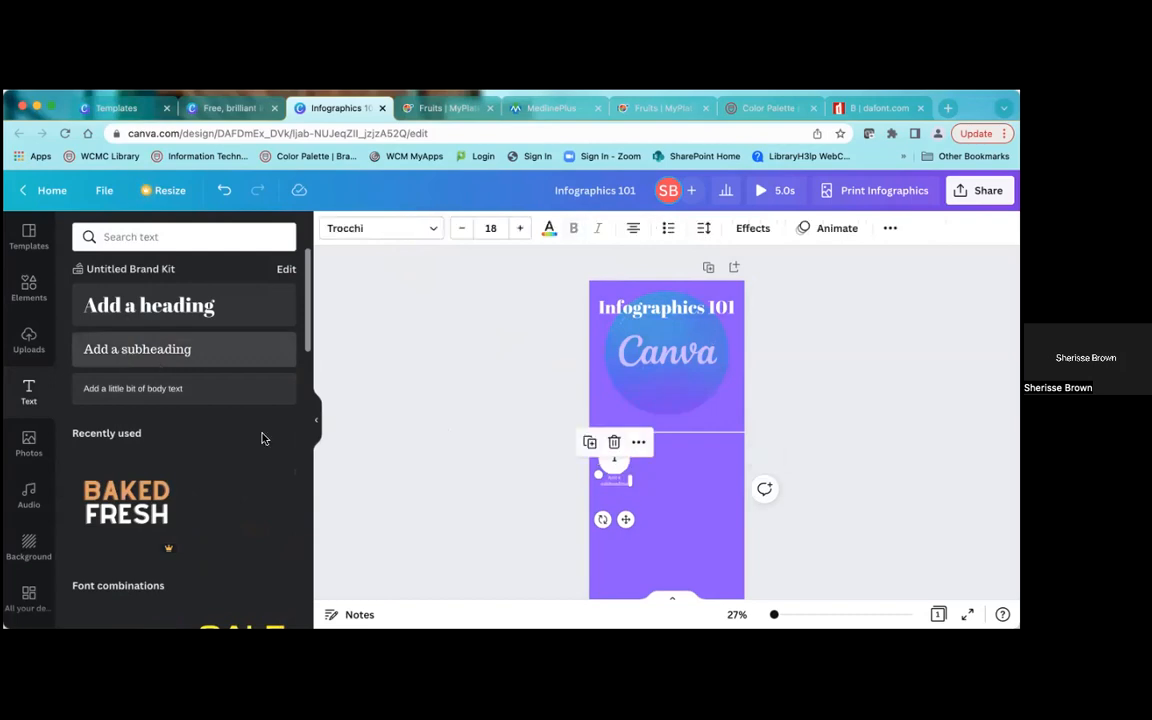
{"action": "left_click", "coordinate": [520, 228]}
{"action": "left_click", "coordinate": [520, 228]}
{"action": "left_click", "coordinate": [520, 228]}
{"action": "left_click", "coordinate": [520, 228]}
{"action": "left_click", "coordinate": [520, 228]}
{"action": "left_click", "coordinate": [520, 228]}
{"action": "left_click", "coordinate": [520, 228]}
{"action": "left_click", "coordinate": [520, 228]}
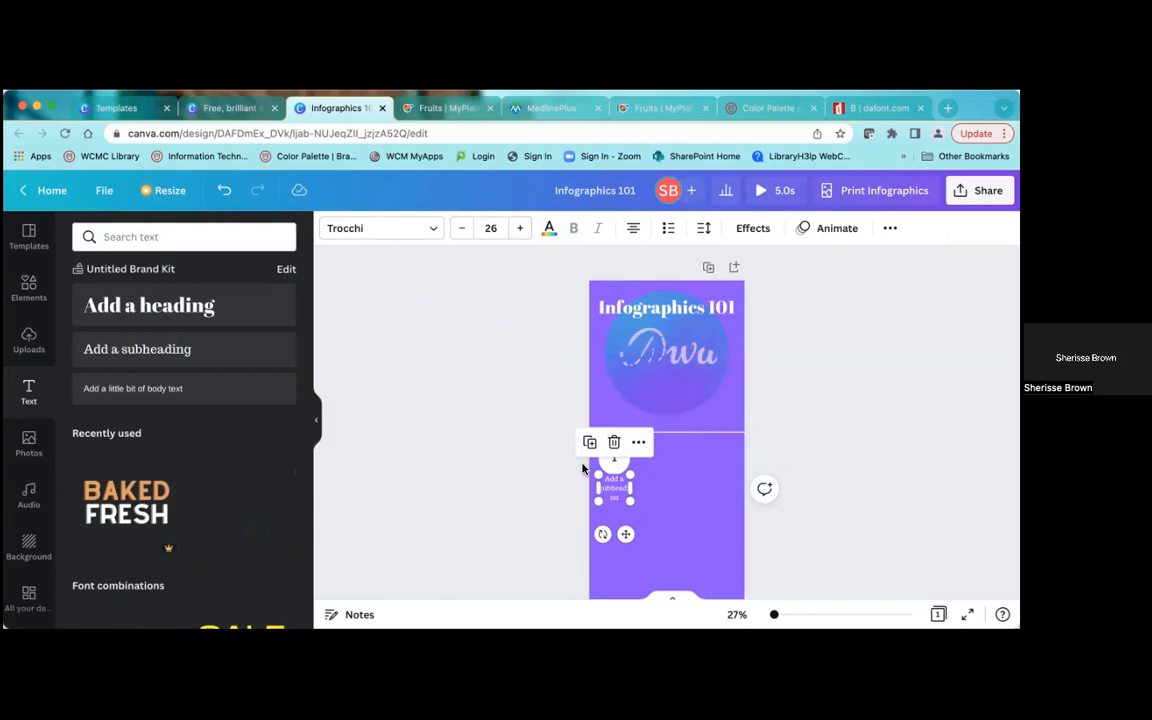
- Replace the subheading's placeholder text with "Open Canva"
{"action": "double_click", "coordinate": [612, 487]}
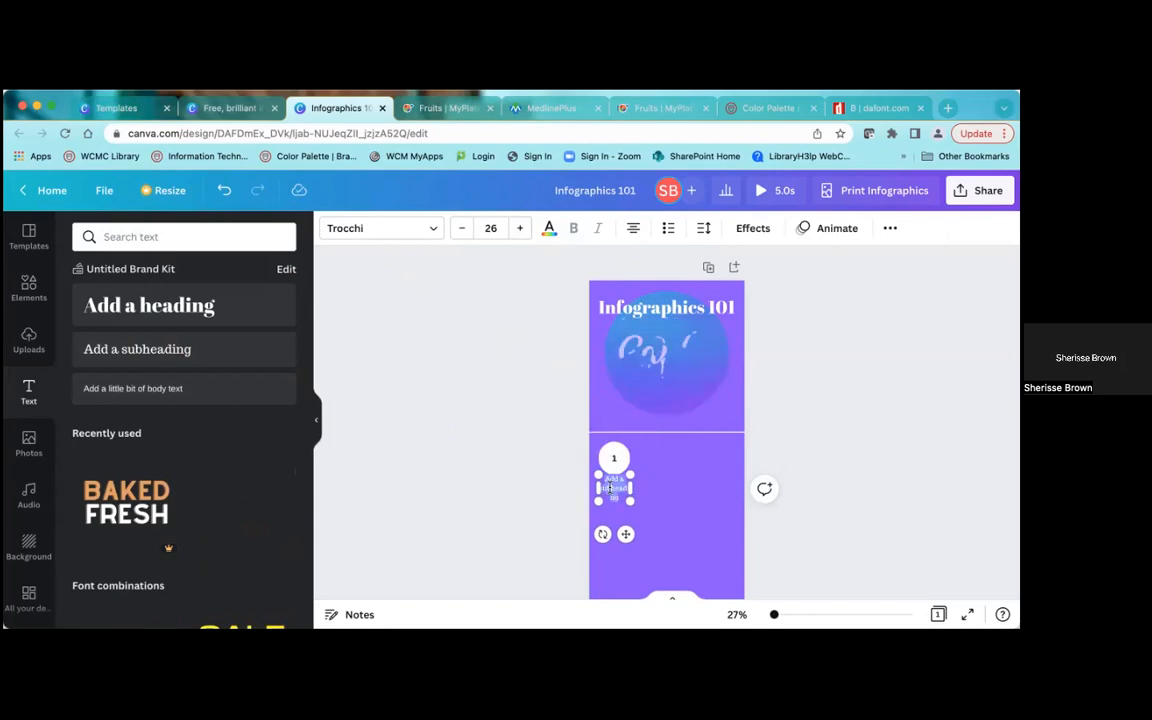
{"action": "type", "text": "q"}
{"action": "type", "text": "anva"}
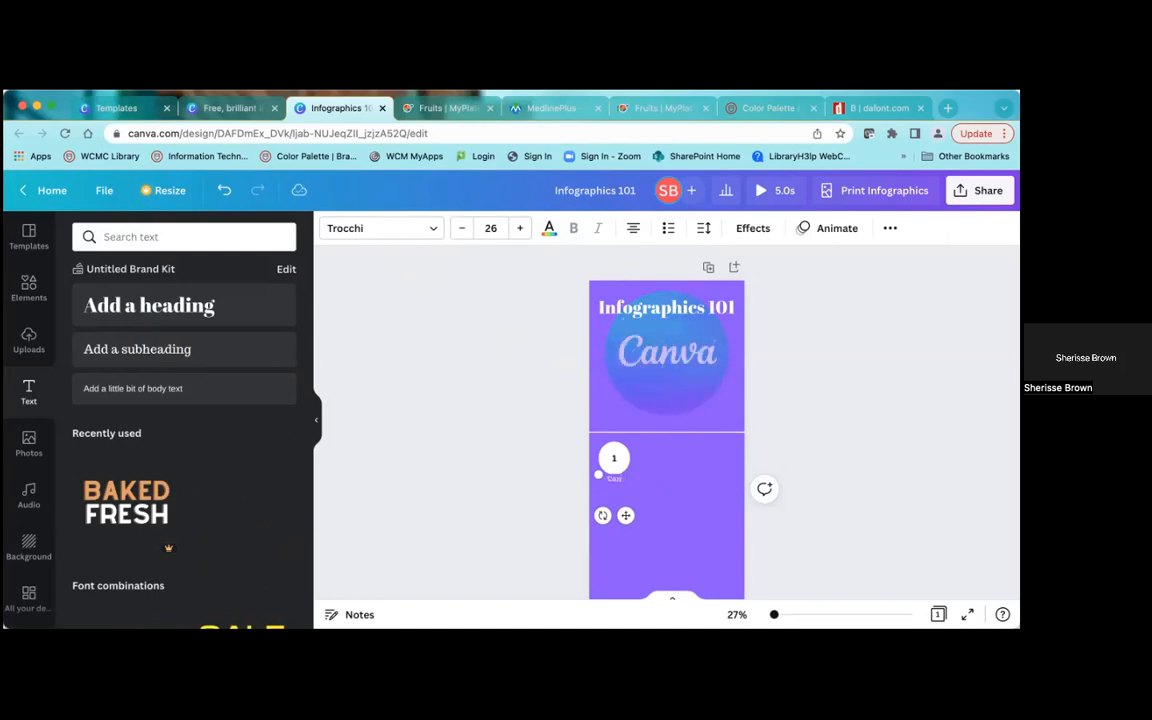
{"action": "type", "text": "Open C"}
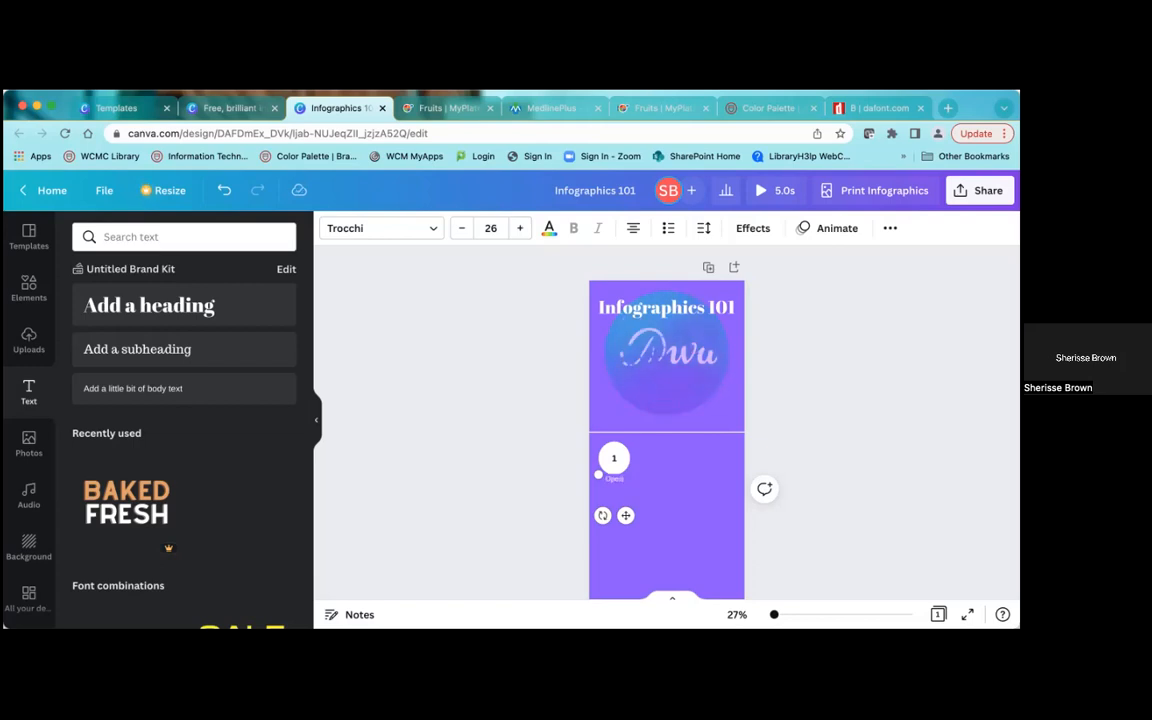
{"action": "type", "text": "anva"}
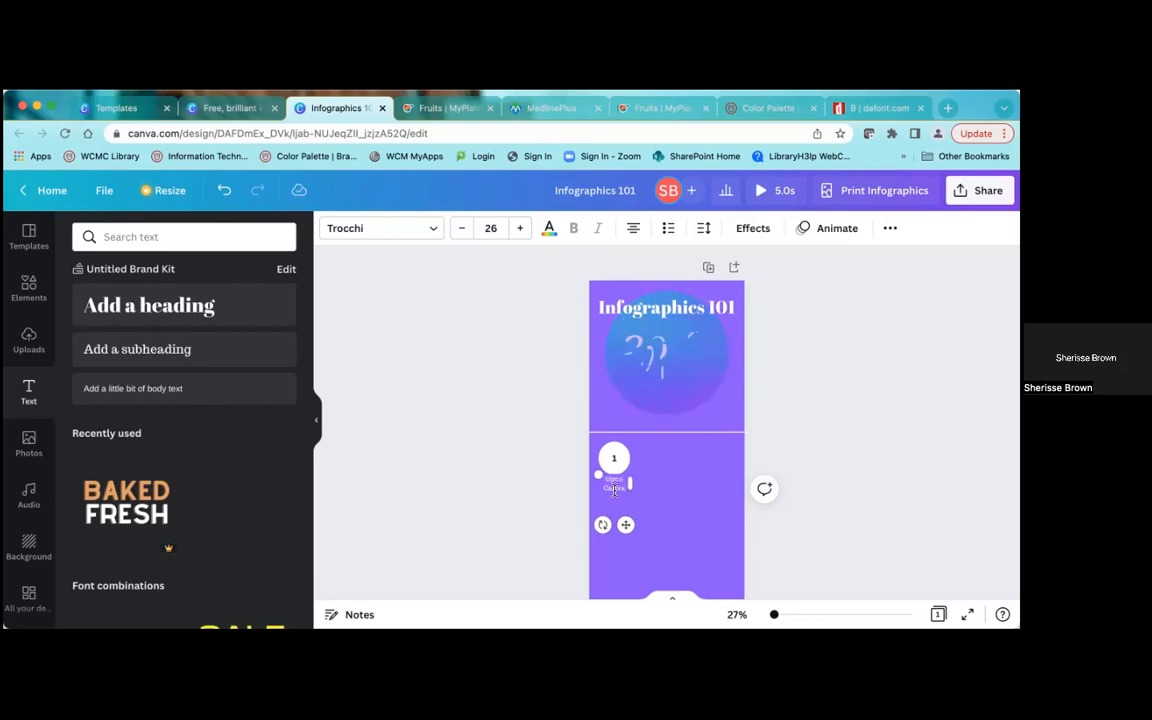
- Increase the "Open Canva" text's font size to 35
{"action": "left_click", "coordinate": [519, 230]}
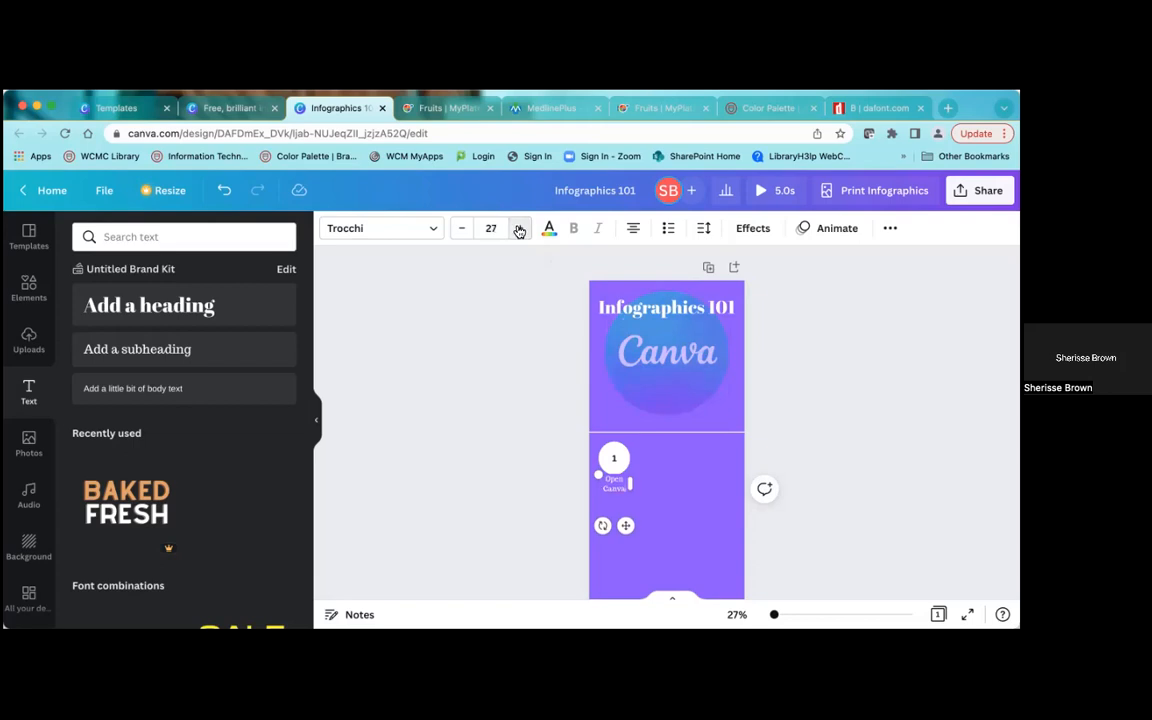
{"action": "left_click", "coordinate": [519, 230]}
{"action": "left_click", "coordinate": [519, 230]}
{"action": "left_click", "coordinate": [519, 230]}
{"action": "left_click", "coordinate": [519, 230]}
{"action": "left_click", "coordinate": [519, 230]}
{"action": "left_click", "coordinate": [519, 230]}
{"action": "left_click", "coordinate": [519, 230]}
{"action": "left_click", "coordinate": [520, 232]}
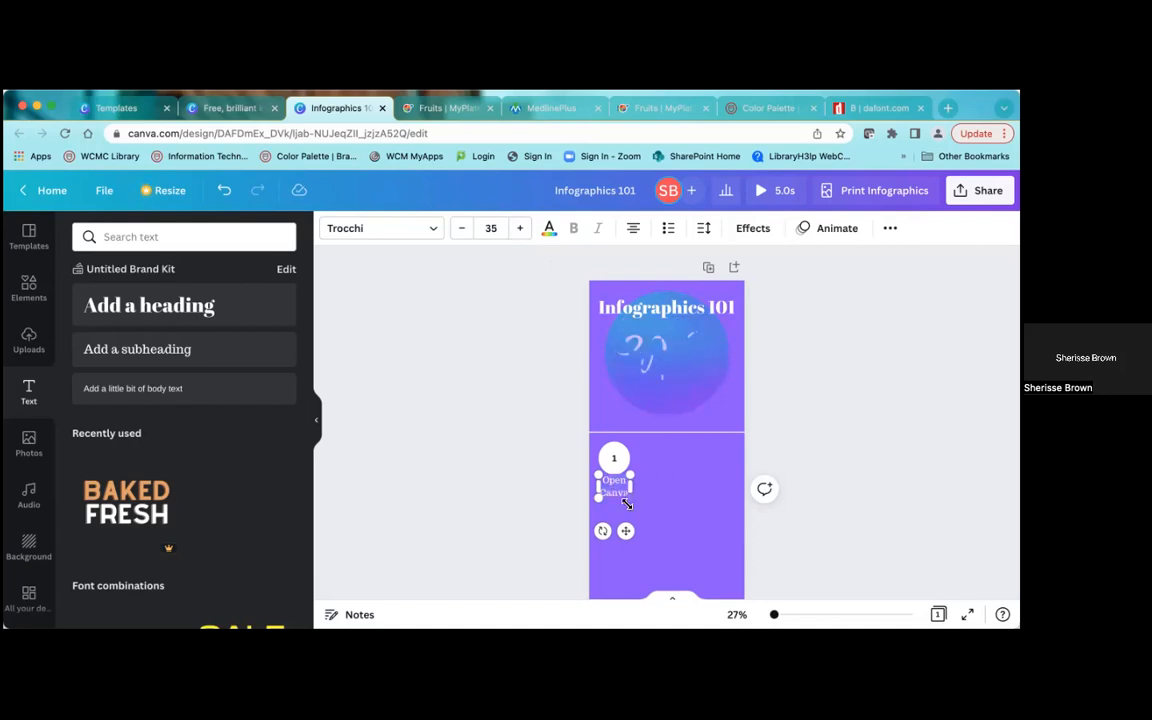
- Scale the "Open Canva" text up to size 56.2 and move it beside circle 1
{"action": "left_click_drag", "start_coordinate": [631, 498], "coordinate": [668, 490]}
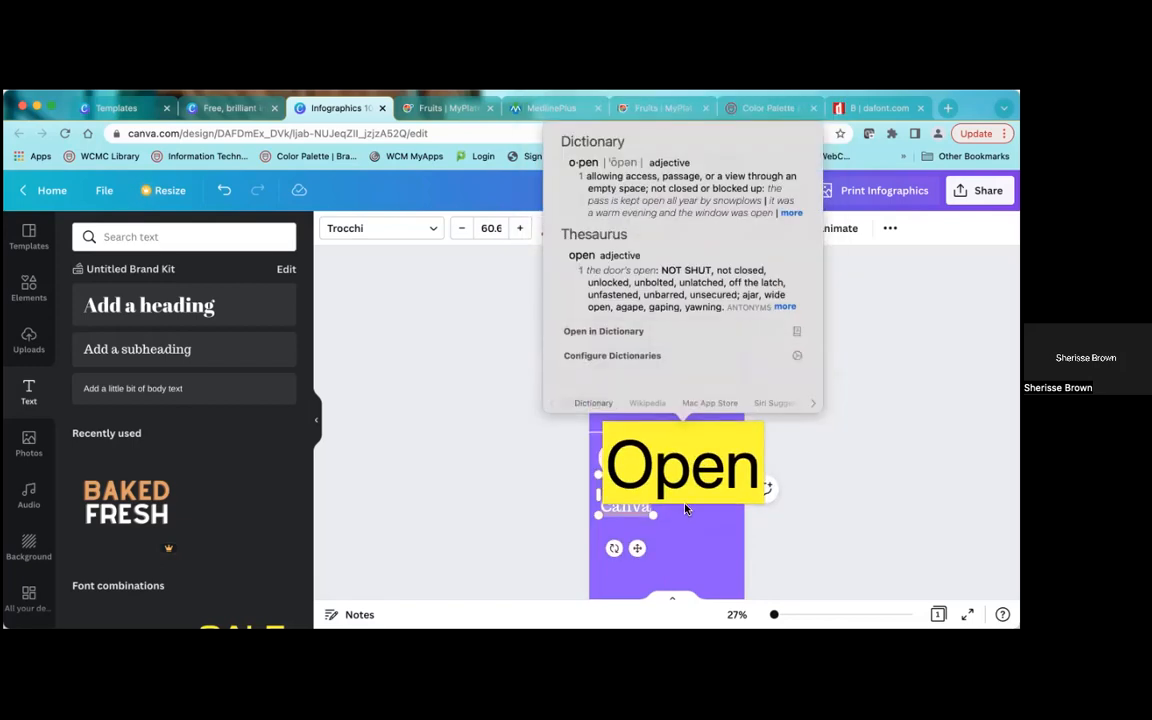
{"action": "left_click", "coordinate": [674, 529]}
{"action": "left_click_drag", "start_coordinate": [645, 493], "coordinate": [703, 476]}
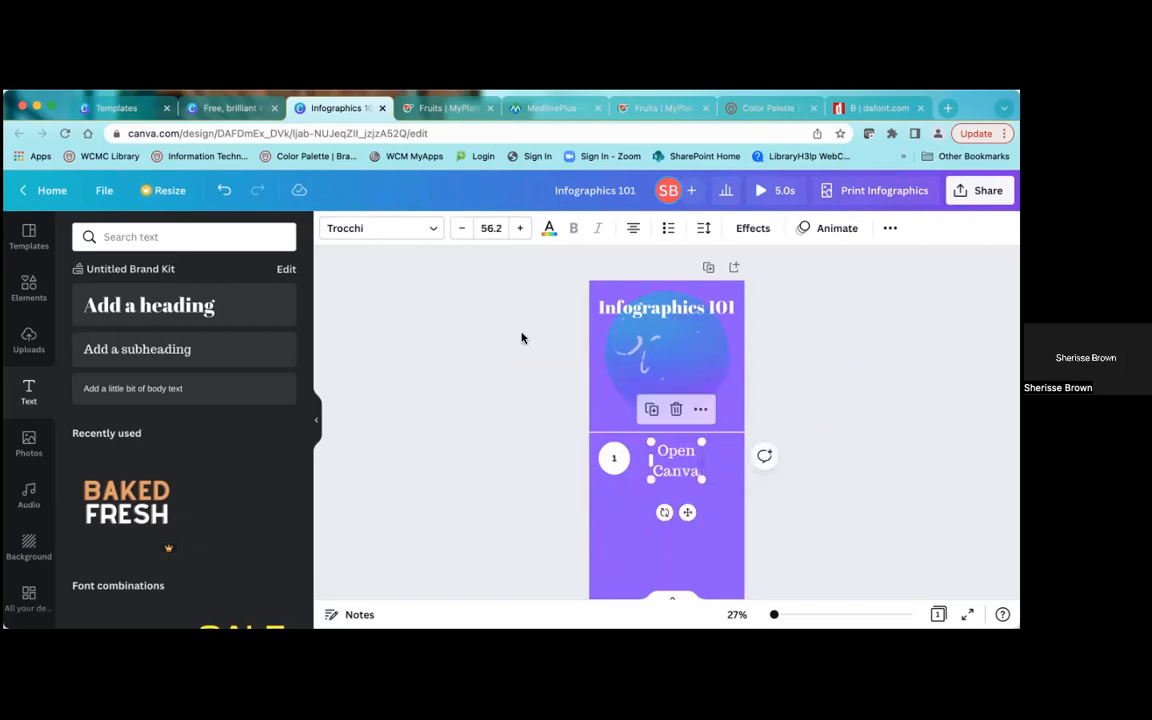
- Reduce the "Open Canva" text to size 47.2 and widen its box so the text fits on one line
{"action": "left_click", "coordinate": [462, 229]}
{"action": "left_click", "coordinate": [462, 229]}
{"action": "left_click", "coordinate": [462, 229]}
{"action": "left_click", "coordinate": [462, 229]}
{"action": "left_click", "coordinate": [462, 229]}
{"action": "left_click", "coordinate": [462, 229]}
{"action": "left_click_drag", "start_coordinate": [775, 615], "coordinate": [781, 614]}
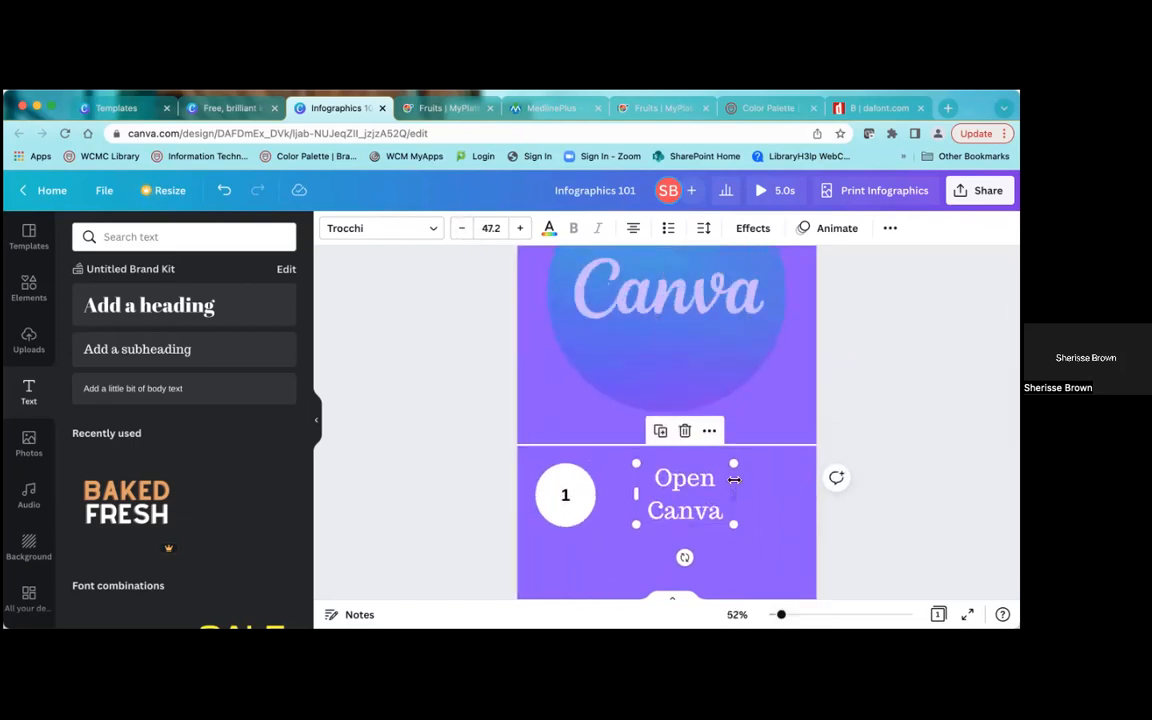
{"action": "left_click_drag", "start_coordinate": [744, 500], "coordinate": [790, 497]}
- Shrink the circle numbered 1 slightly and move the "Open Canva" text closer to it
{"action": "left_click", "coordinate": [571, 504]}
{"action": "left_click_drag", "start_coordinate": [602, 532], "coordinate": [584, 504]}
{"action": "left_click", "coordinate": [680, 479]}
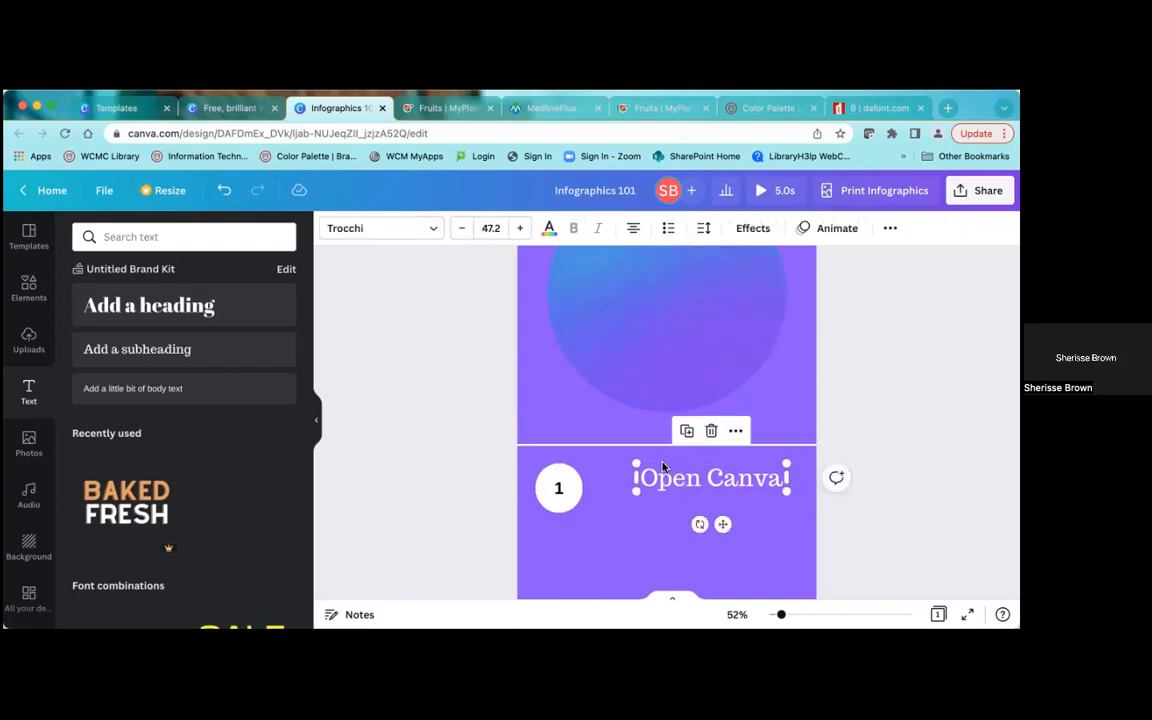
{"action": "left_click_drag", "start_coordinate": [661, 471], "coordinate": [641, 471]}
- Duplicate the circle numbered 1, place the copy directly below it, and change the copy's number to 2
{"action": "left_click", "coordinate": [568, 502]}
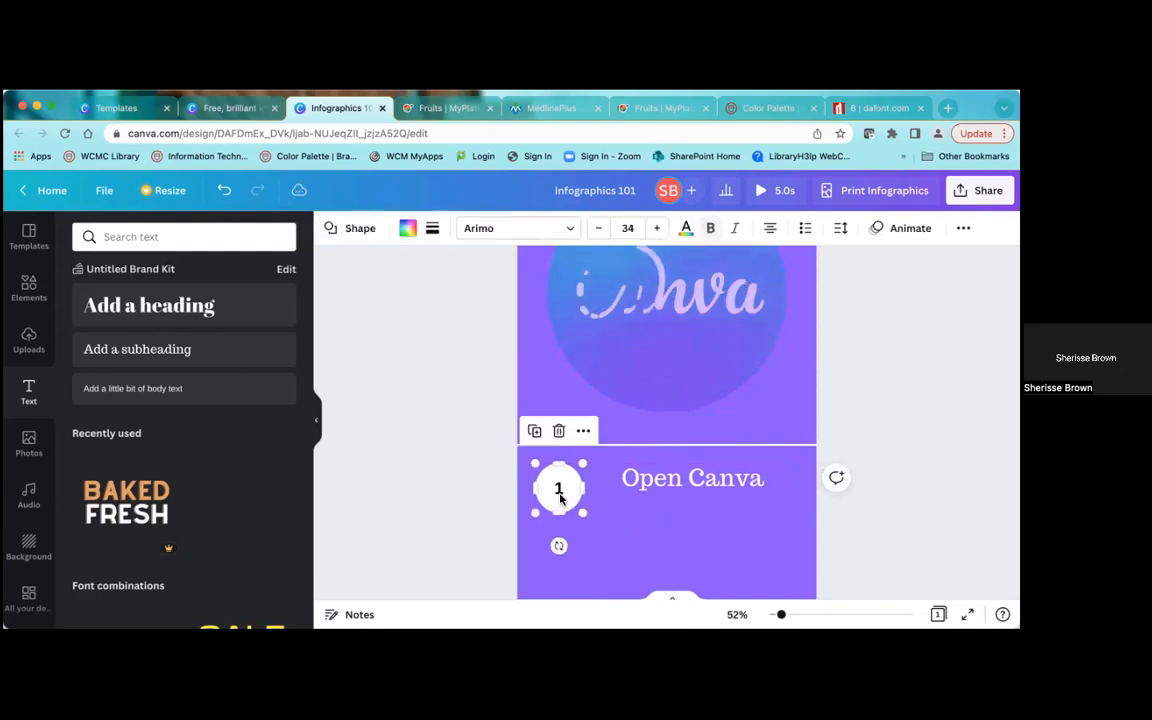
{"action": "left_click", "coordinate": [537, 431]}
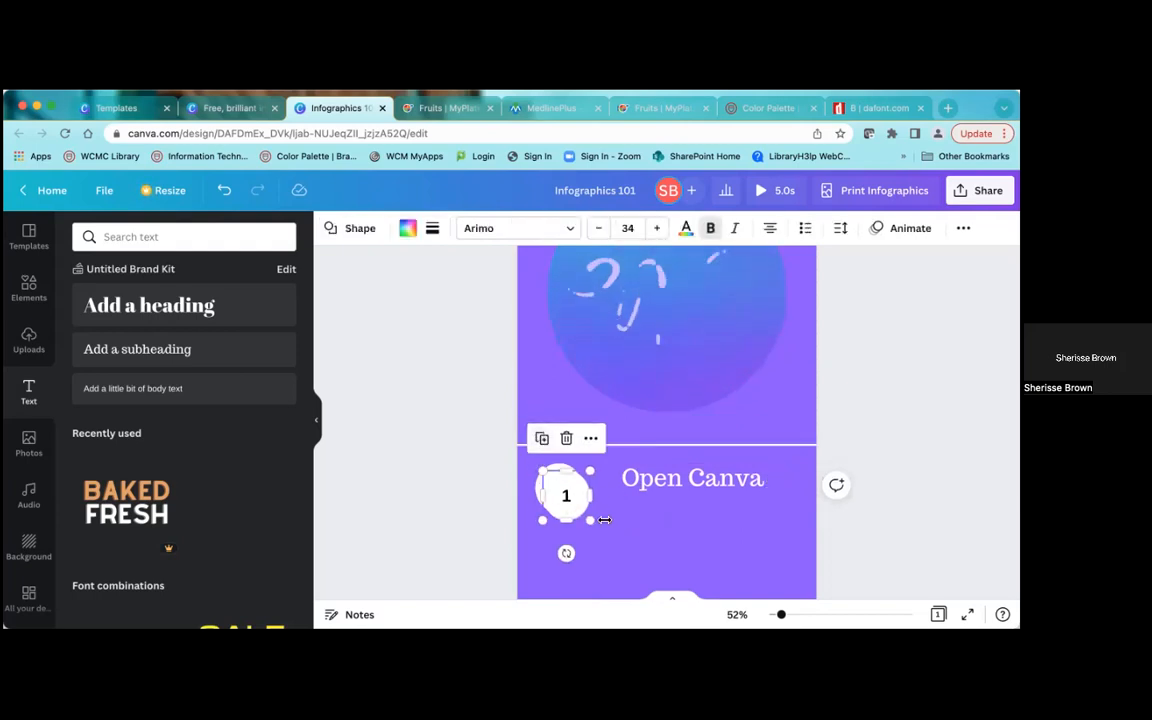
{"action": "left_click_drag", "start_coordinate": [559, 486], "coordinate": [562, 562]}
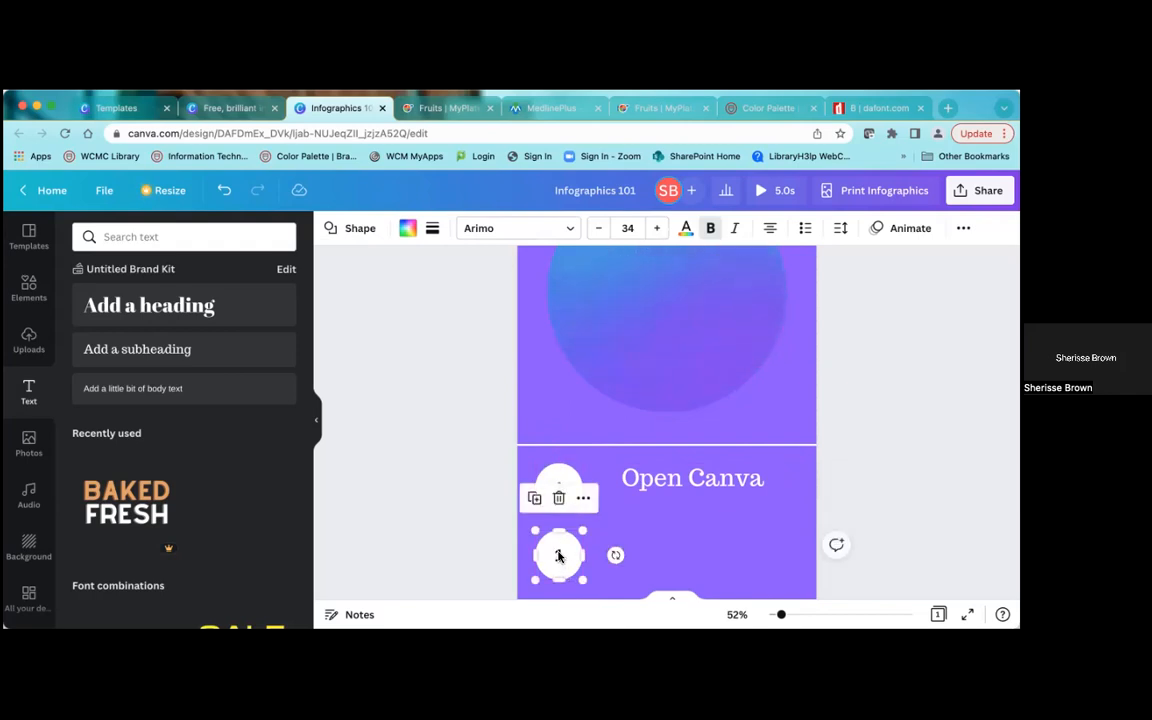
{"action": "double_click", "coordinate": [559, 556]}
{"action": "key", "text": "BackSpace"}
{"action": "type", "text": "2"}
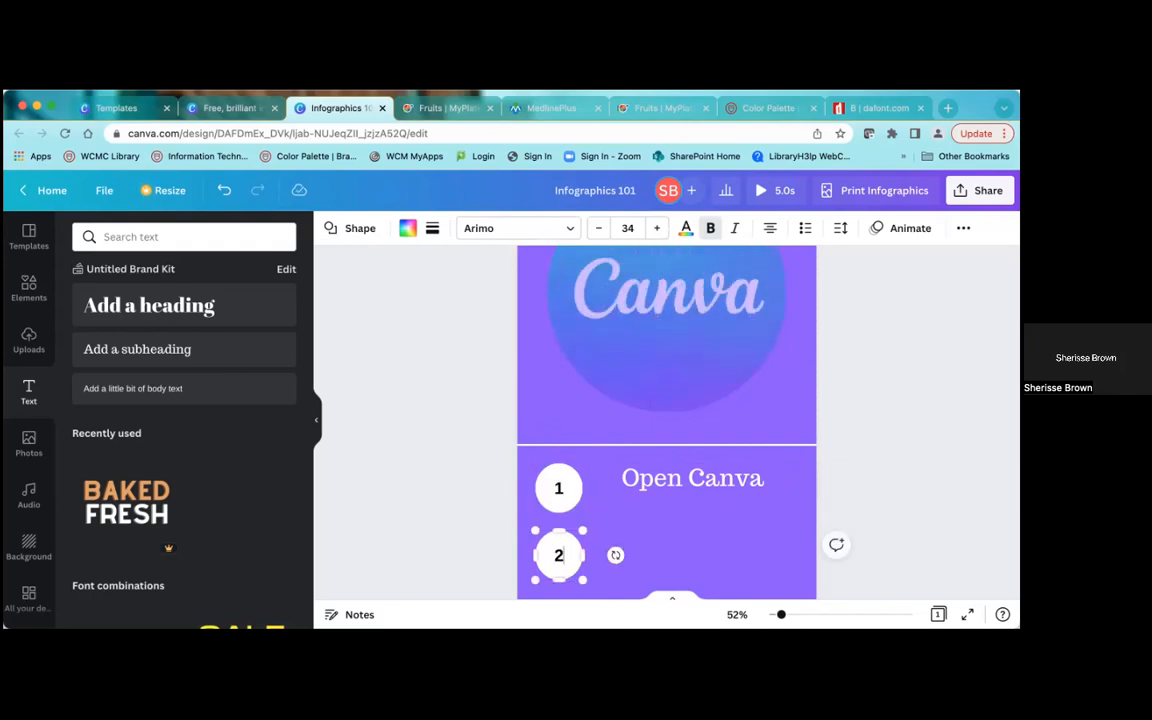
- Duplicate the "Open Canva" text, place the copy beside circle 2, and open the copy for editing
{"action": "left_click", "coordinate": [709, 485]}
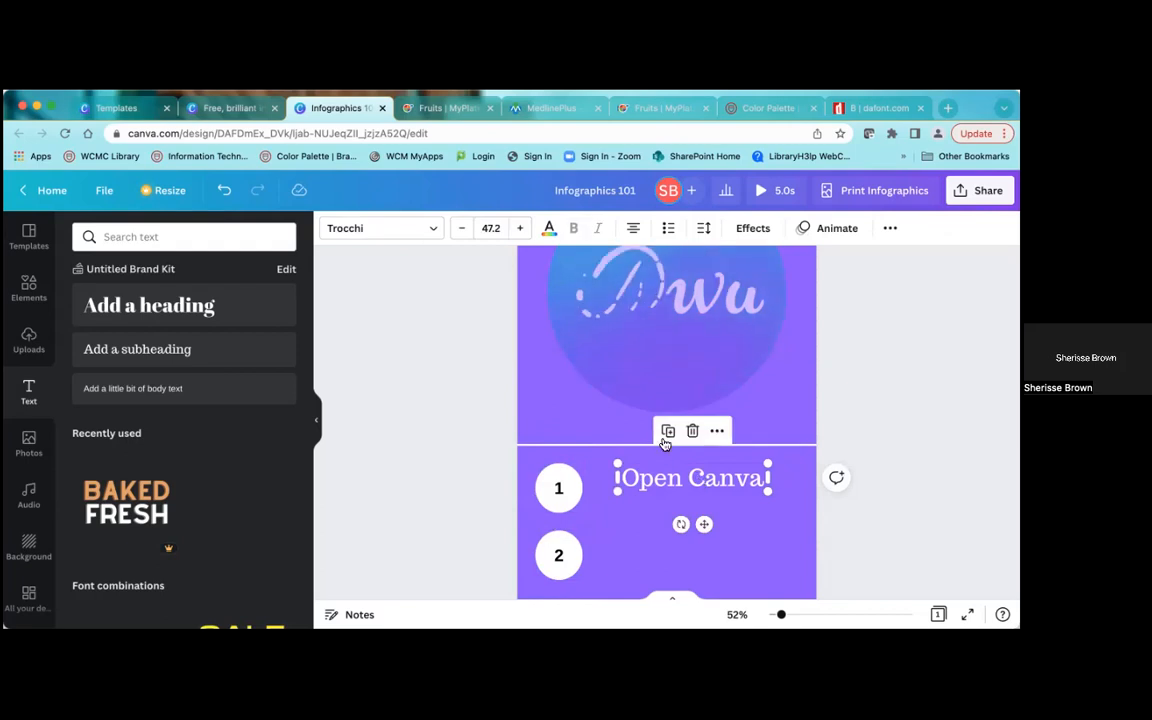
{"action": "left_click", "coordinate": [674, 439]}
{"action": "left_click_drag", "start_coordinate": [660, 485], "coordinate": [651, 536]}
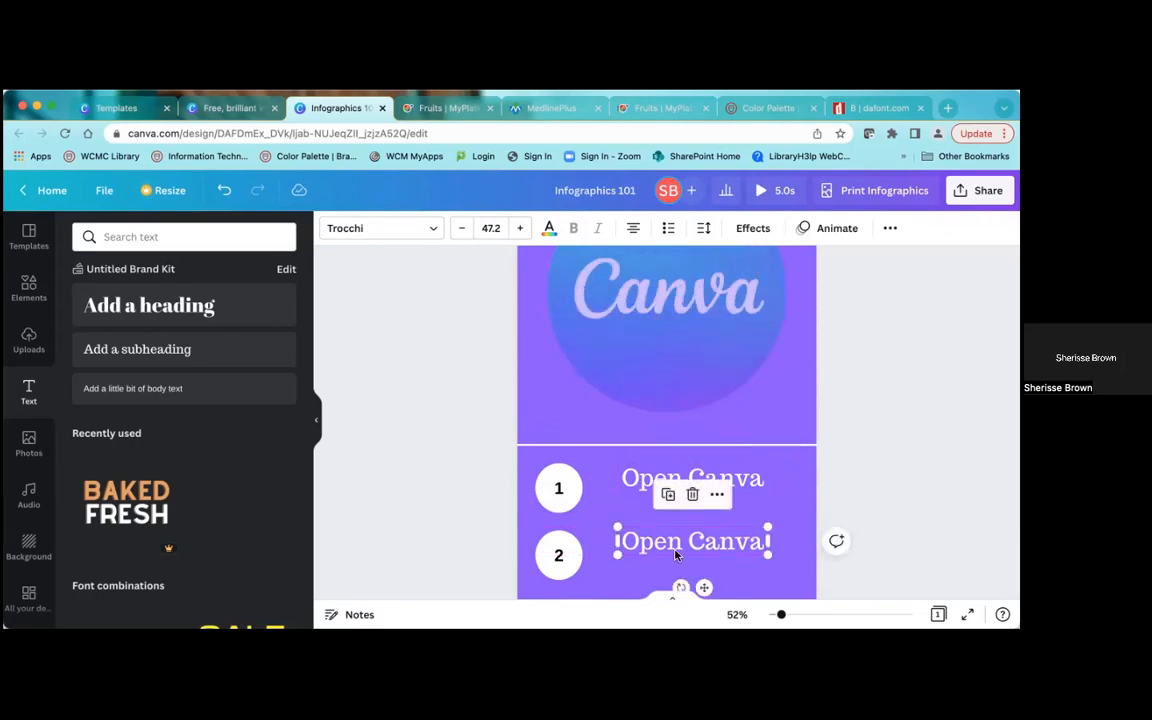
{"action": "left_click", "coordinate": [760, 541]}
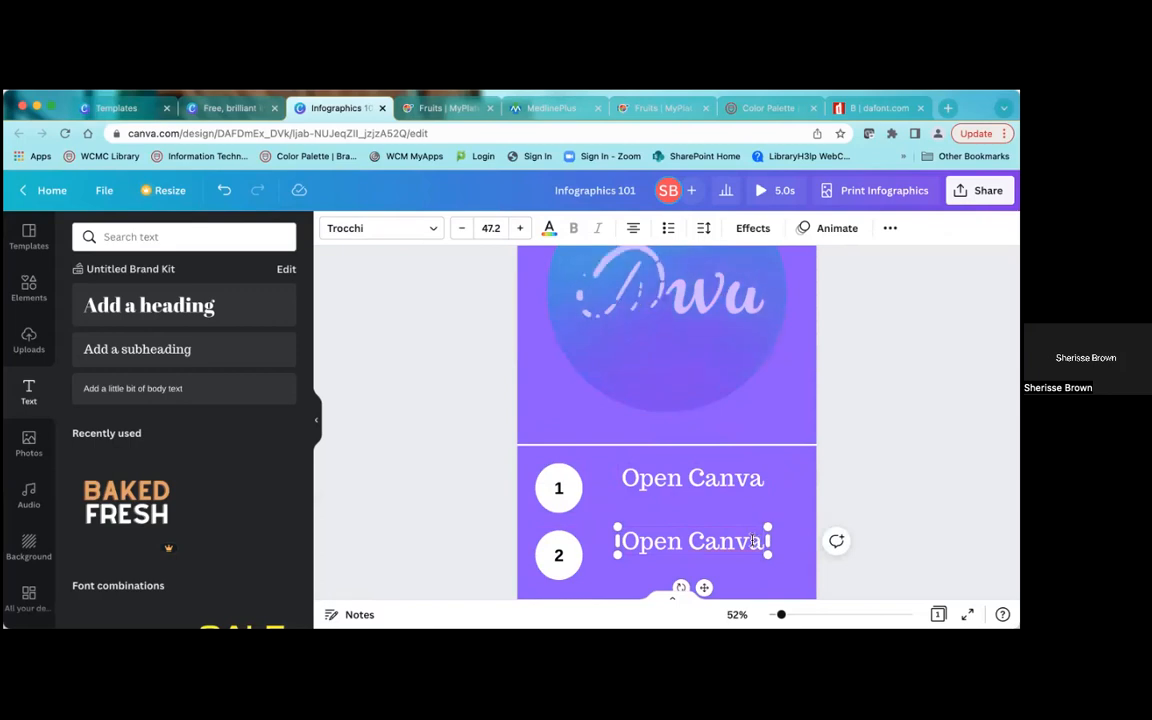
- Replace the copied text beside circle 2 with "Select Template"
{"action": "key", "text": "BackSpace"}
{"action": "key", "text": "BackSpace"}
{"action": "key", "text": "BackSpace"}
{"action": "key", "text": "BackSpace"}
{"action": "key", "text": "BackSpace"}
{"action": "key", "text": "BackSpace"}
{"action": "key", "text": "BackSpace"}
{"action": "key", "text": "BackSpace"}
{"action": "key", "text": "BackSpace"}
{"action": "key", "text": "BackSpace"}
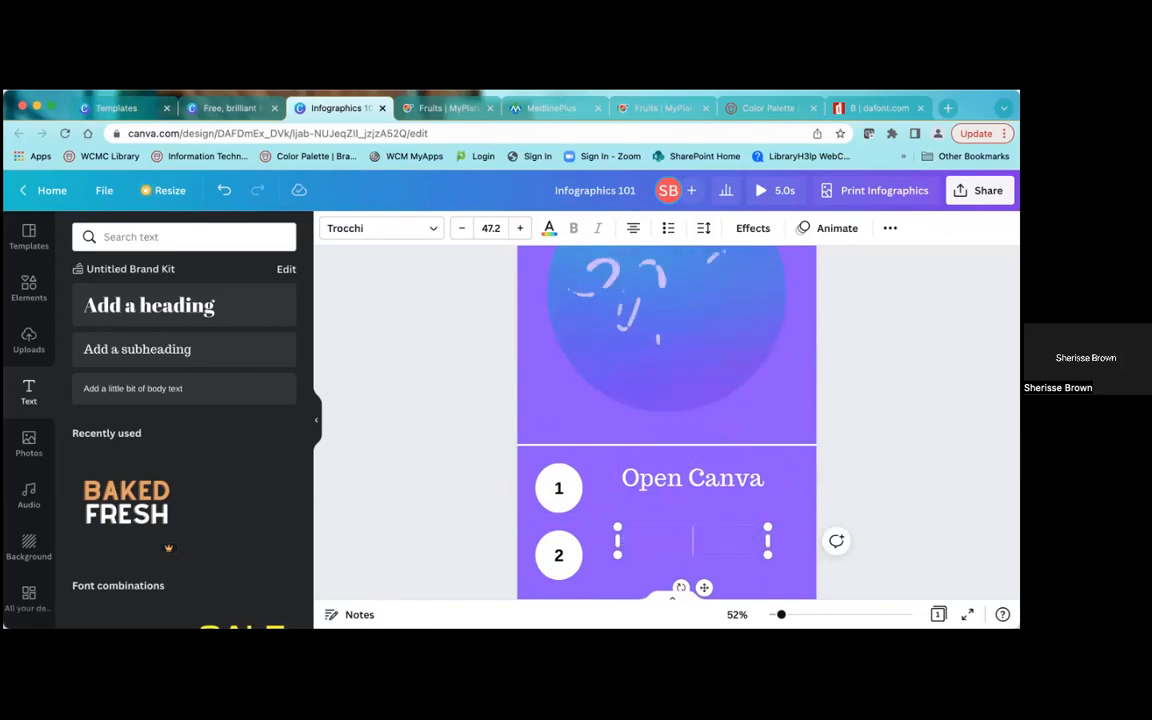
{"action": "type", "text": "Selec"}
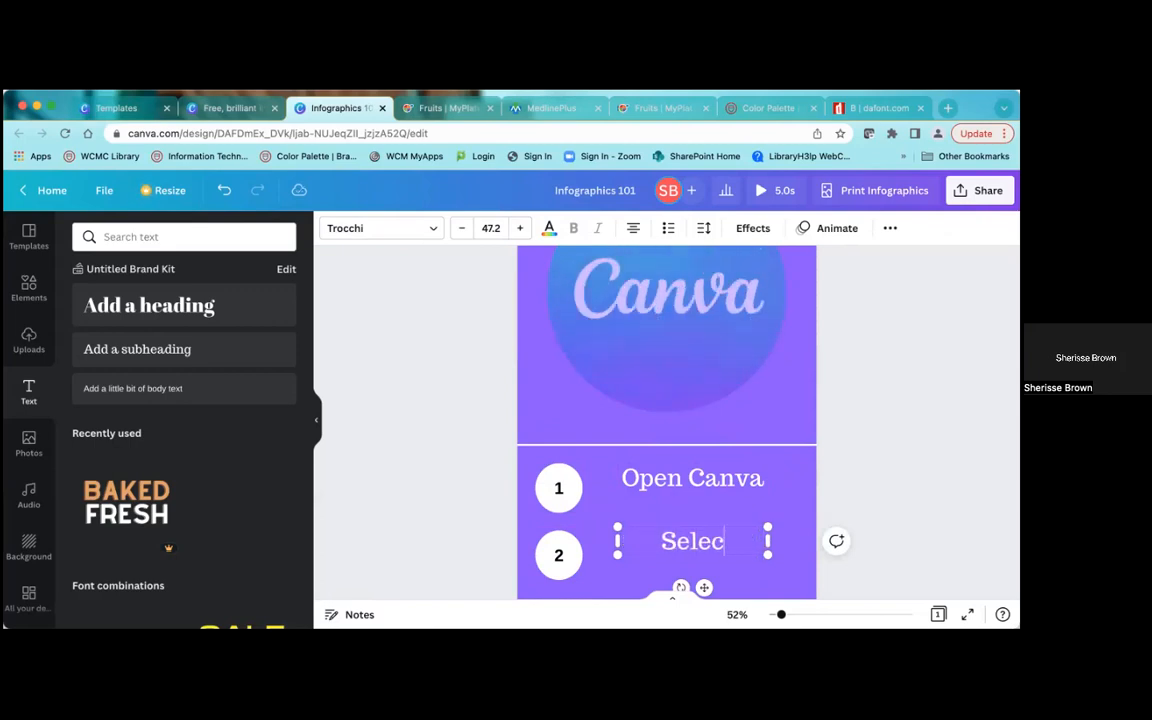
{"action": "type", "text": "t Template"}
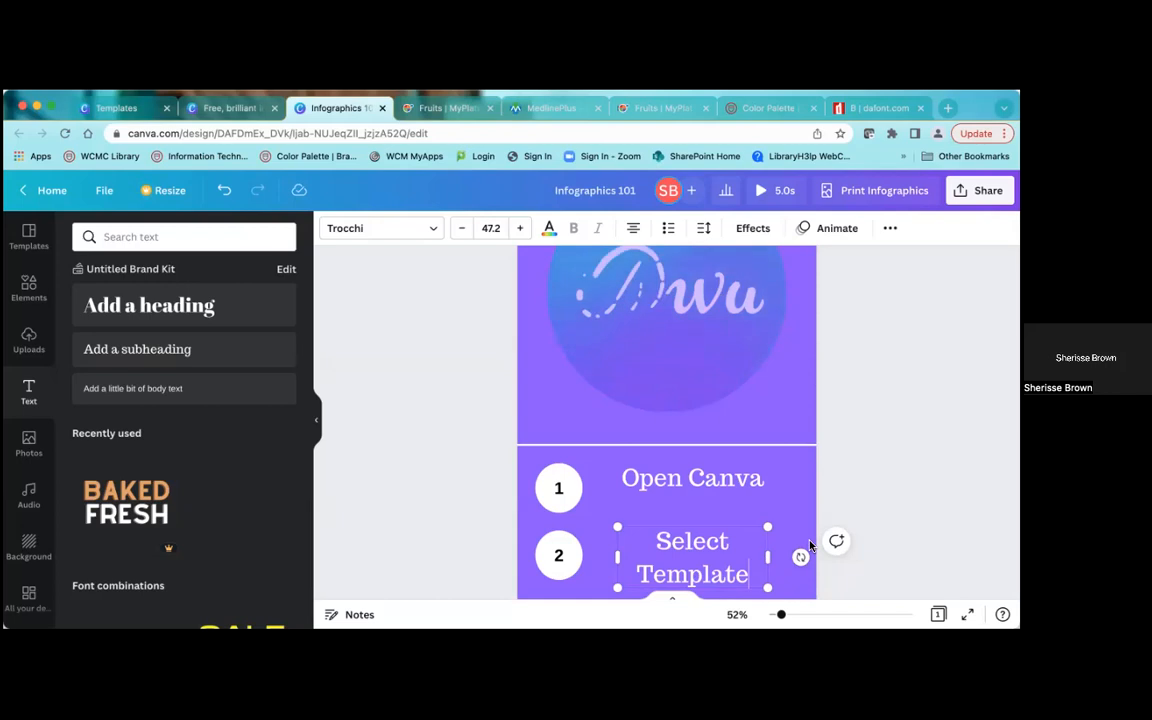
- Duplicate the circle numbered 2, place the copy directly below it, and change the copy's number to 3
{"action": "scroll", "coordinate": [763, 566], "scroll_direction": "down", "scroll_amount": 4}
{"action": "scroll", "coordinate": [666, 420], "scroll_direction": "down", "scroll_amount": 3}
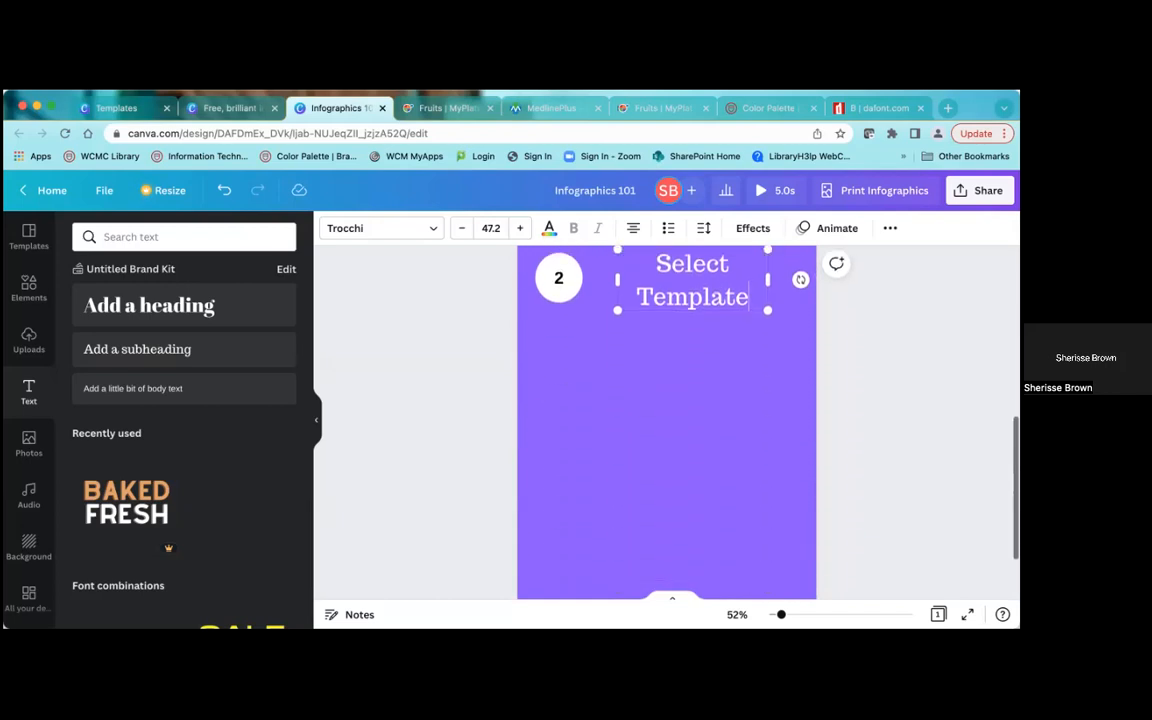
{"action": "scroll", "coordinate": [666, 420], "scroll_direction": "up", "scroll_amount": 3}
{"action": "scroll", "coordinate": [666, 420], "scroll_direction": "up", "scroll_amount": 1}
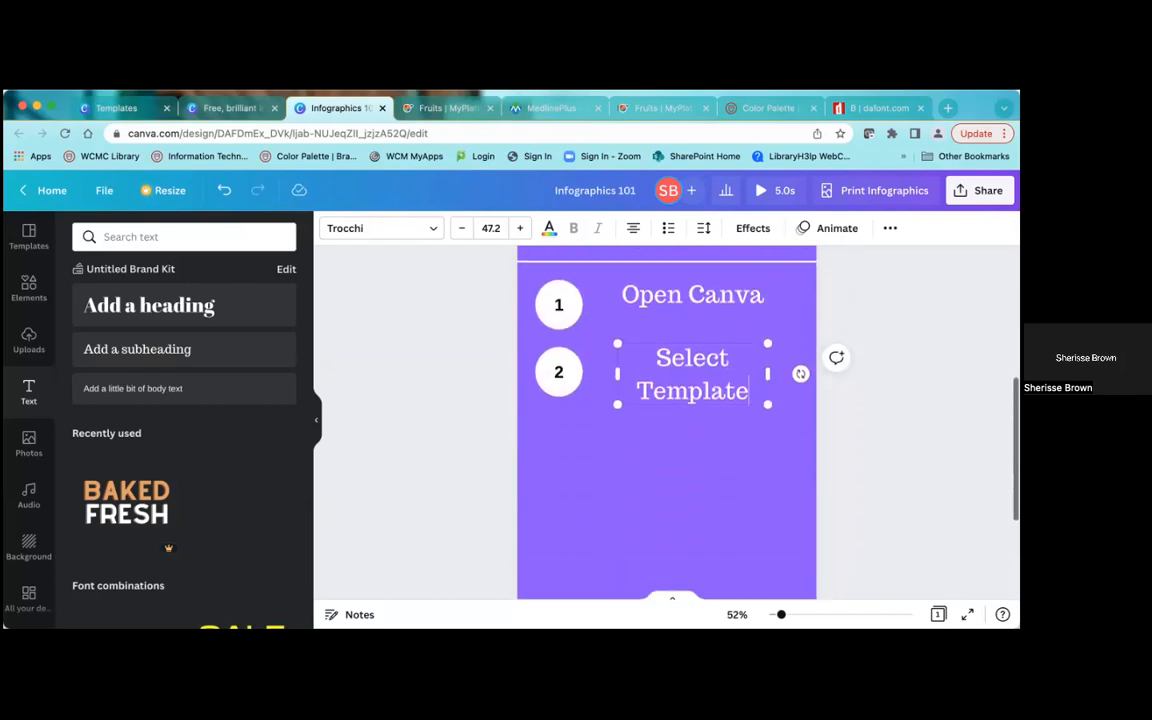
{"action": "scroll", "coordinate": [666, 420], "scroll_direction": "down", "scroll_amount": 2}
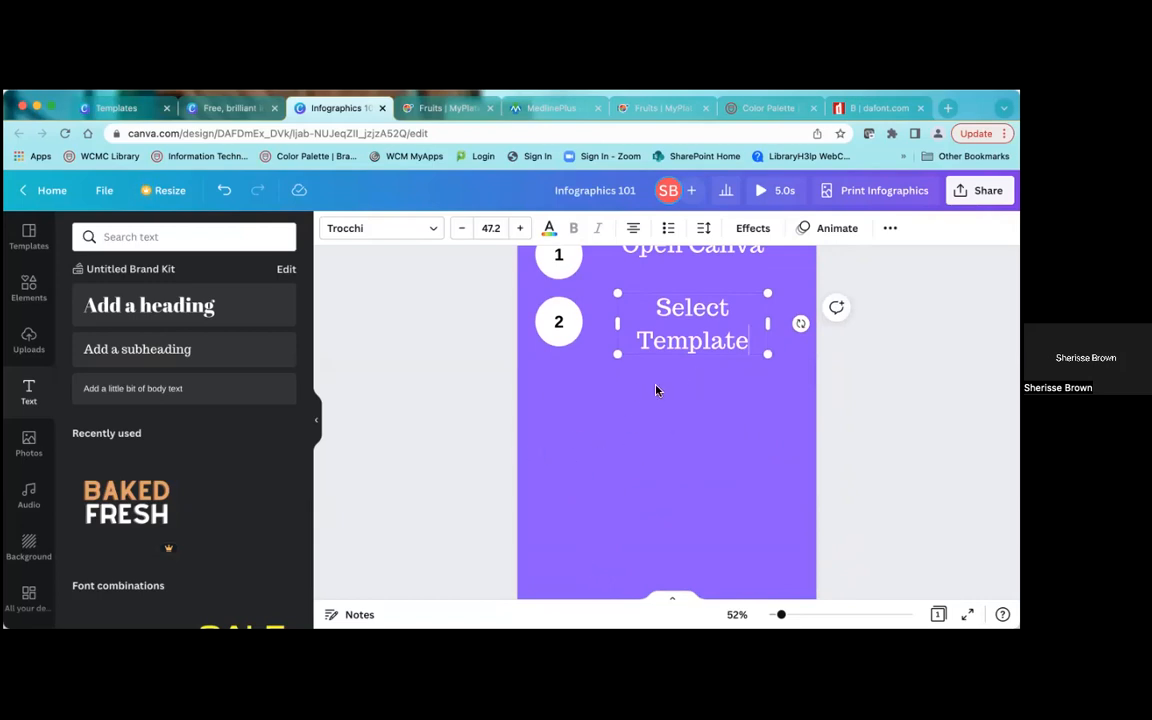
{"action": "scroll", "coordinate": [770, 440], "scroll_direction": "up", "scroll_amount": 2}
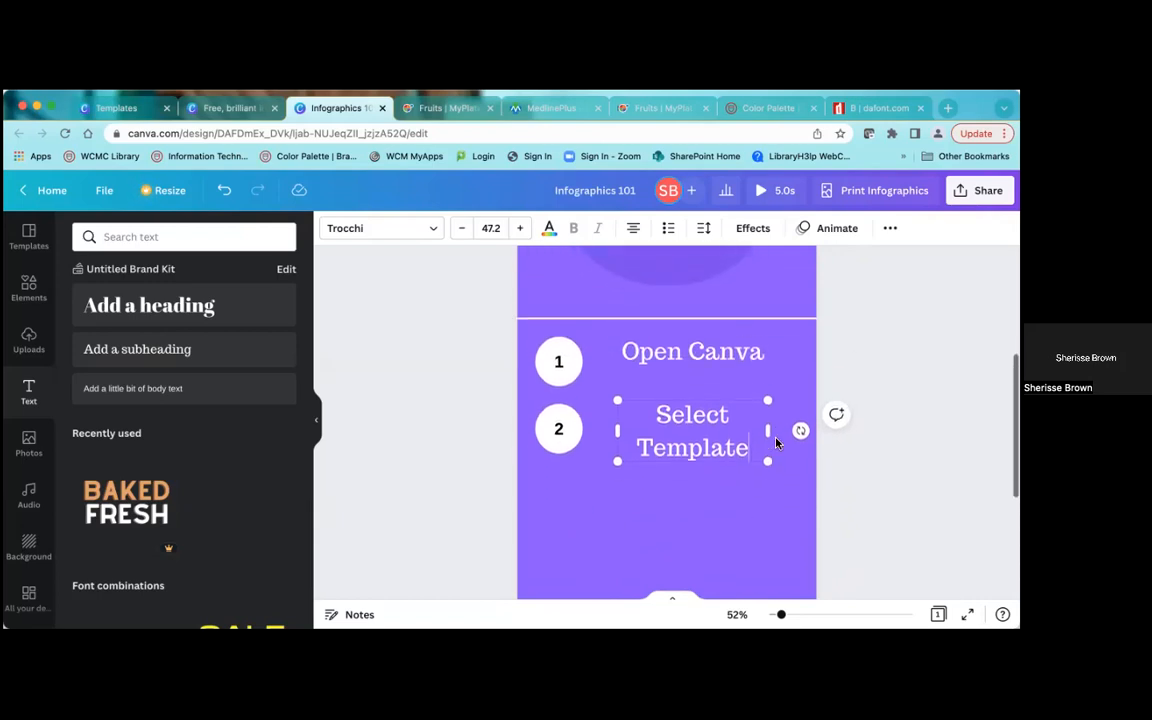
{"action": "left_click", "coordinate": [556, 412]}
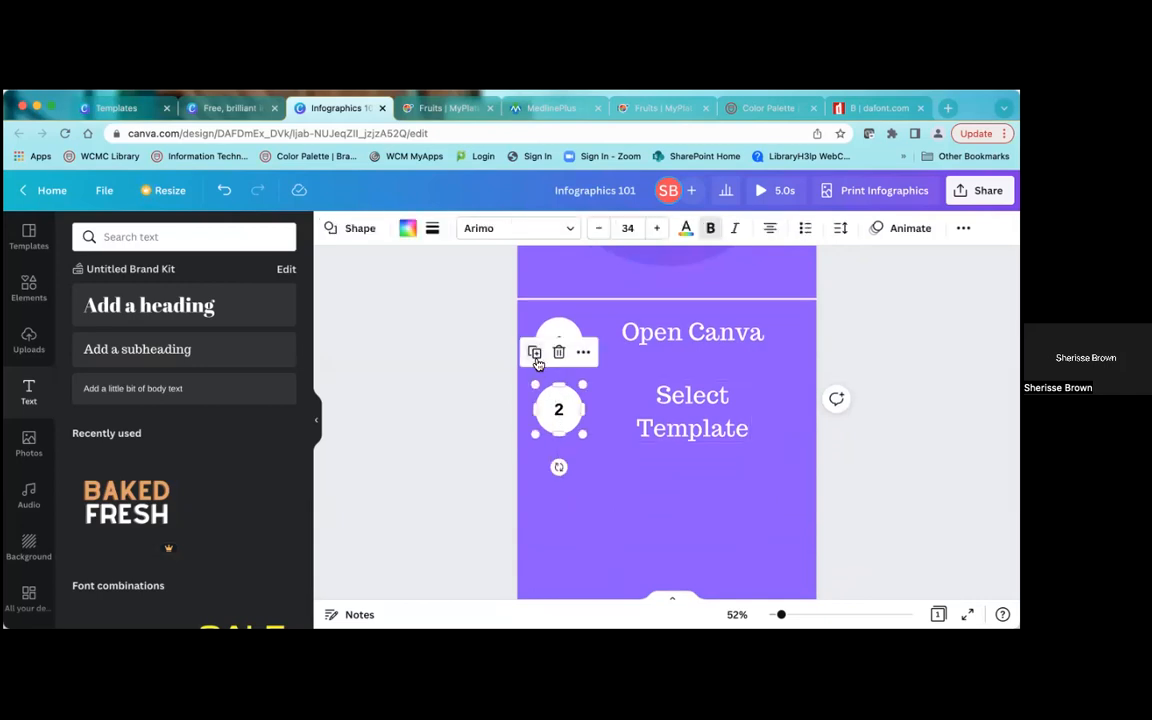
{"action": "left_click", "coordinate": [535, 353]}
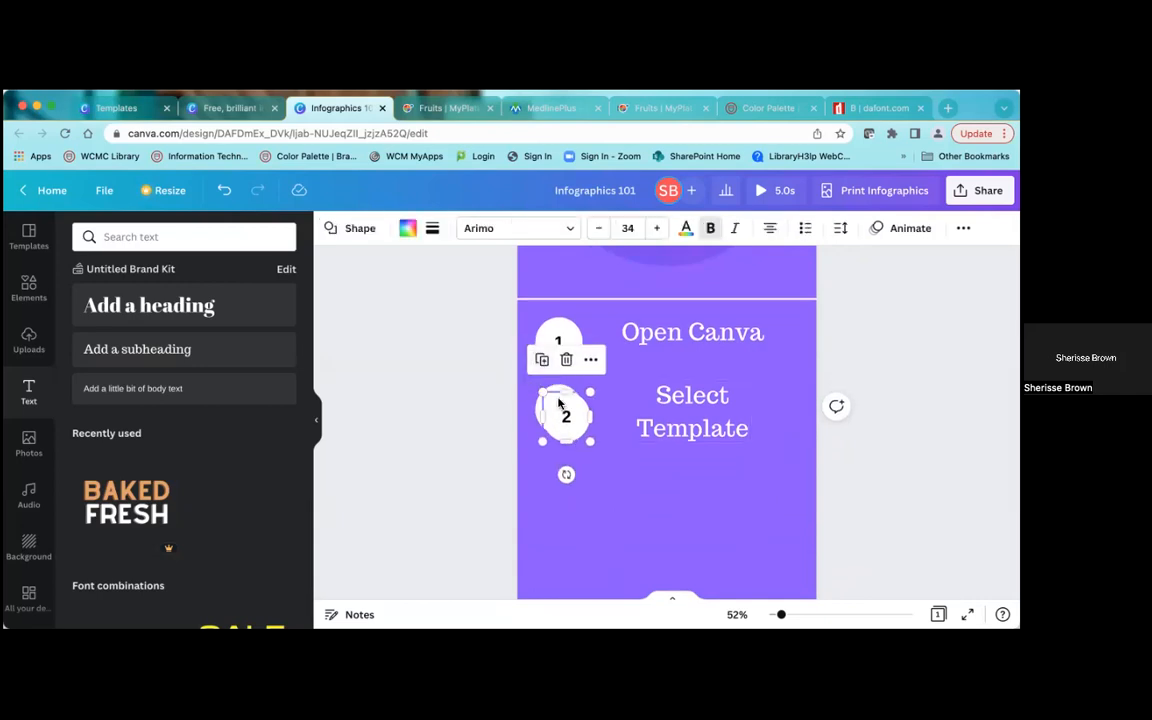
{"action": "left_click_drag", "start_coordinate": [562, 418], "coordinate": [550, 478]}
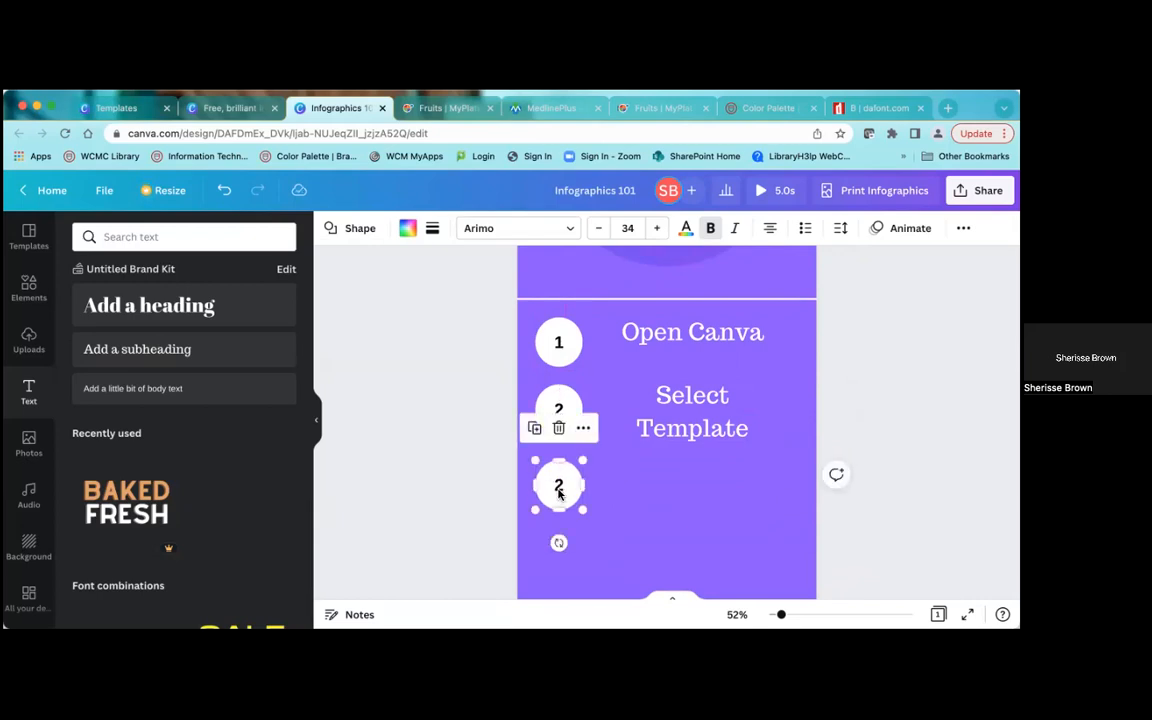
{"action": "left_click", "coordinate": [559, 488]}
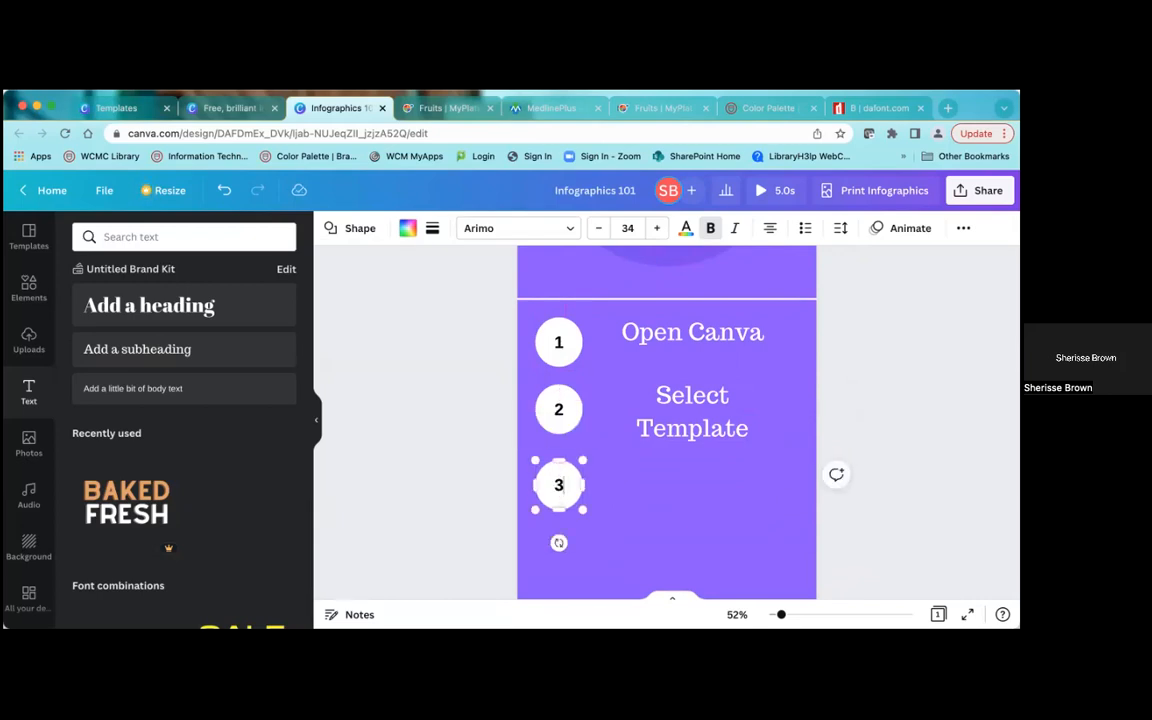
- Duplicate the "Select Template" text and place the copy beside circle 3
{"action": "left_click", "coordinate": [689, 413]}
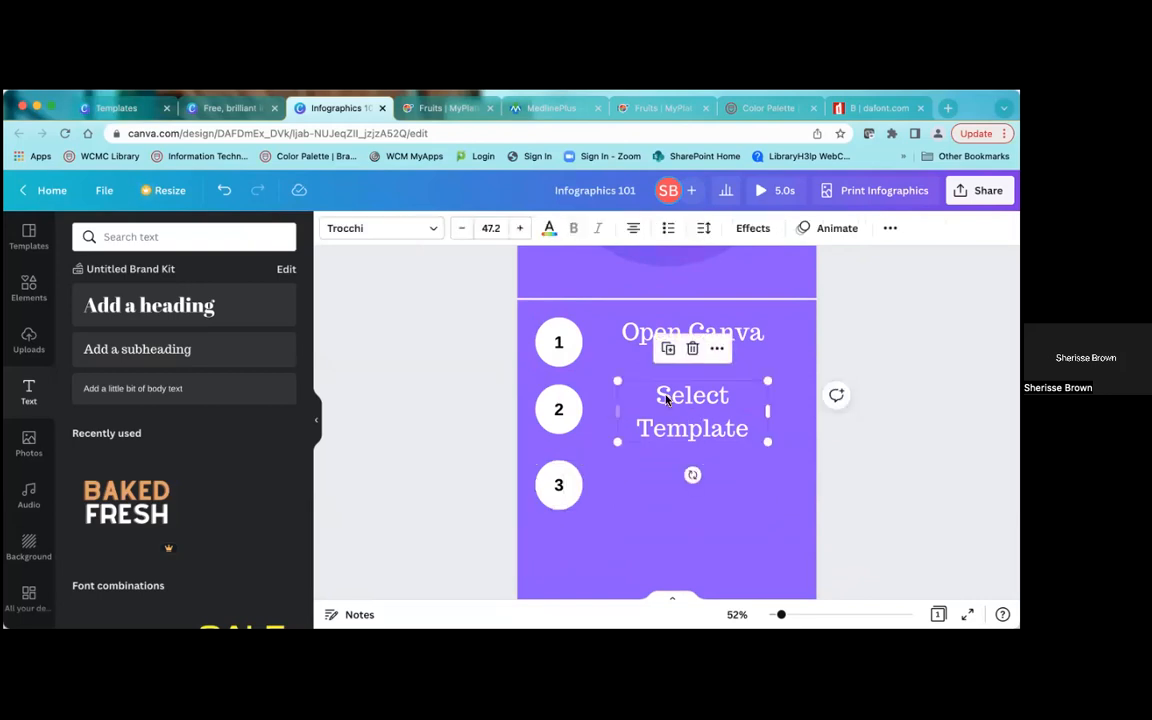
{"action": "left_click", "coordinate": [673, 353]}
{"action": "left_click_drag", "start_coordinate": [672, 400], "coordinate": [657, 474]}
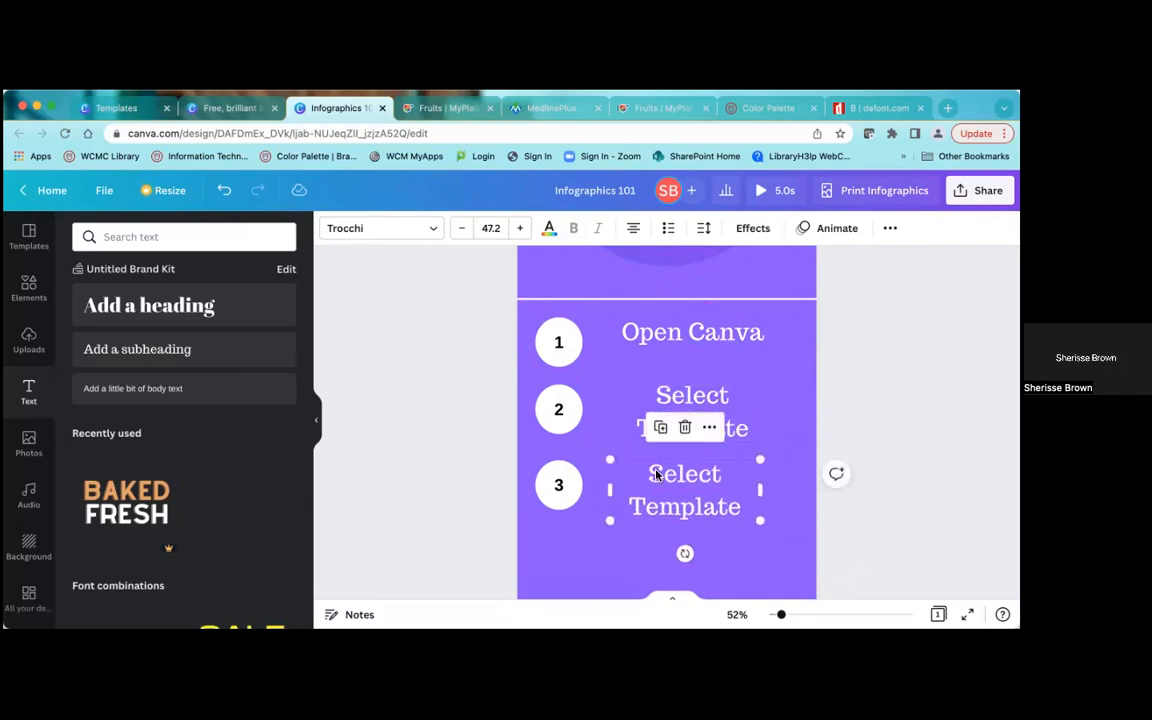
- Replace the copied text beside circle 3 with "Customize"
{"action": "left_click", "coordinate": [735, 507]}
{"action": "key", "text": "BackSpace"}
{"action": "key", "text": "BackSpace"}
{"action": "key", "text": "BackSpace"}
{"action": "key", "text": "BackSpace"}
{"action": "key", "text": "BackSpace"}
{"action": "key", "text": "BackSpace"}
{"action": "key", "text": "BackSpace"}
{"action": "key", "text": "BackSpace"}
{"action": "key", "text": "BackSpace"}
{"action": "key", "text": "BackSpace"}
{"action": "key", "text": "BackSpace"}
{"action": "key", "text": "BackSpace"}
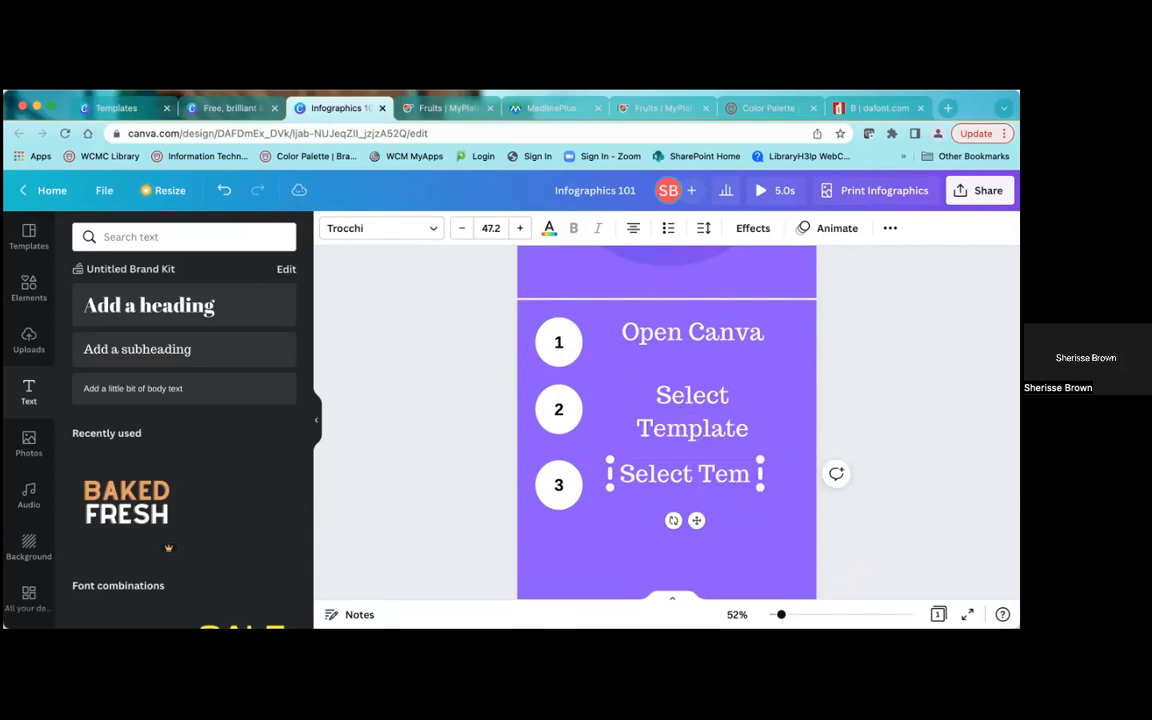
{"action": "key", "text": "BackSpace"}
{"action": "key", "text": "BackSpace"}
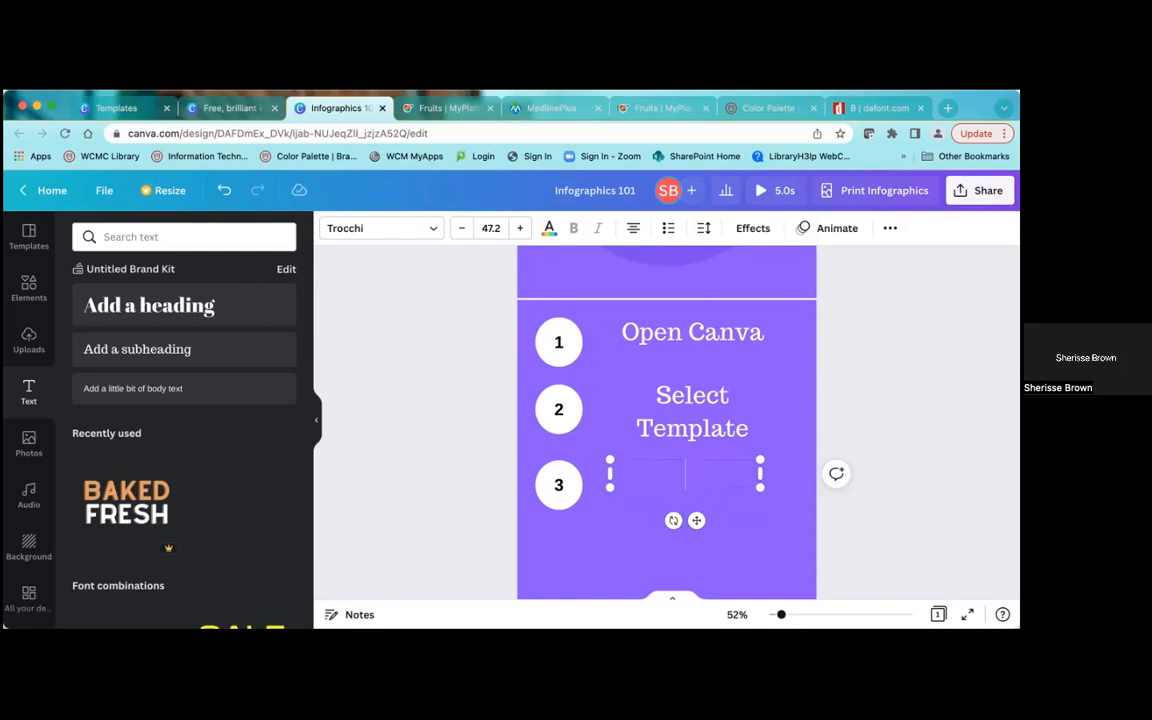
{"action": "type", "text": "Customize"}
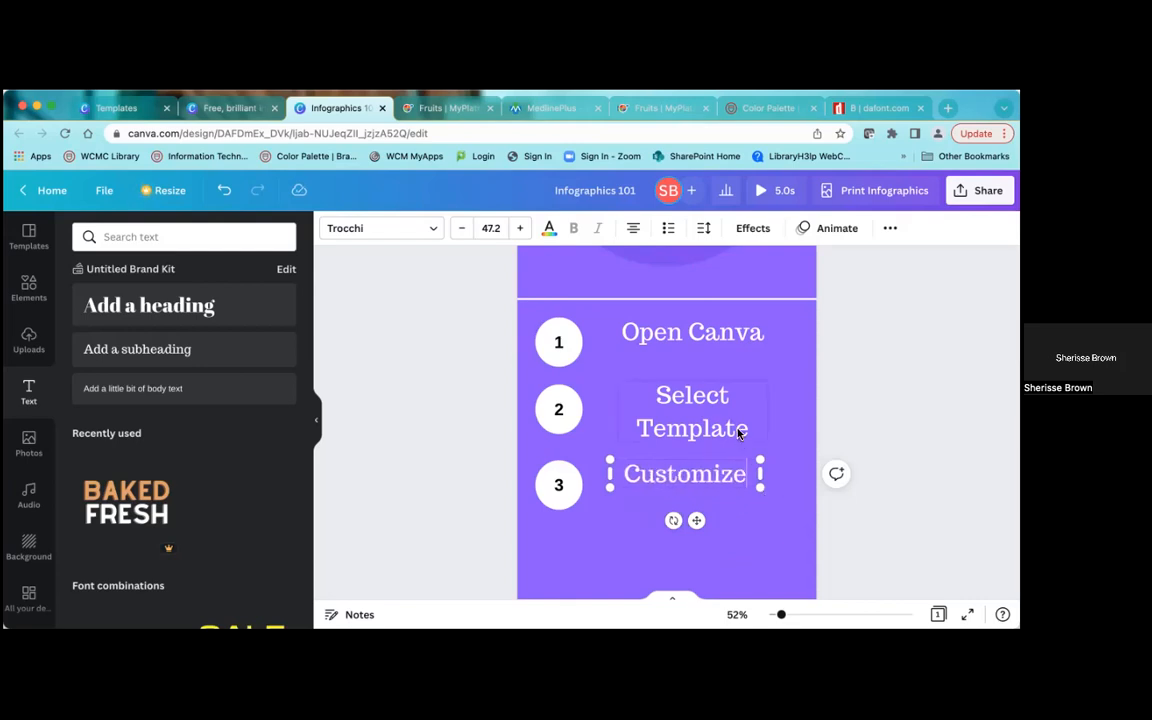
- Widen the "Select Template" text box beside circle 2 and left-align its text
{"action": "left_click", "coordinate": [739, 432]}
{"action": "left_click_drag", "start_coordinate": [769, 409], "coordinate": [793, 409]}
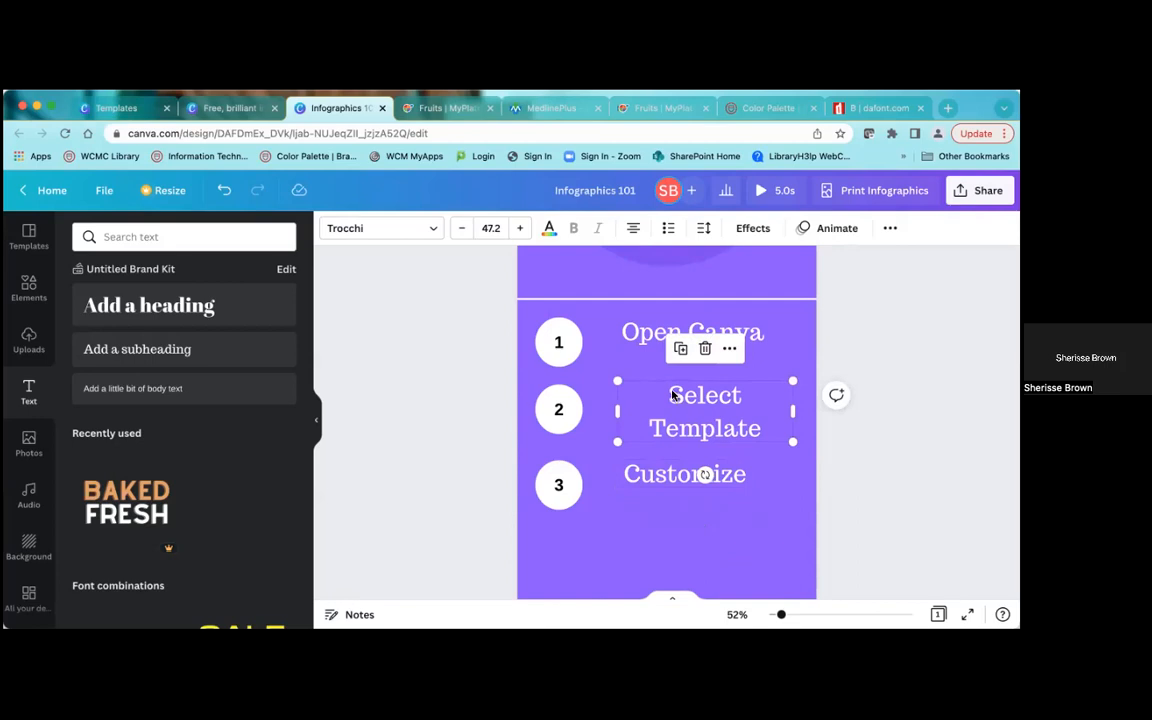
{"action": "left_click", "coordinate": [634, 232]}
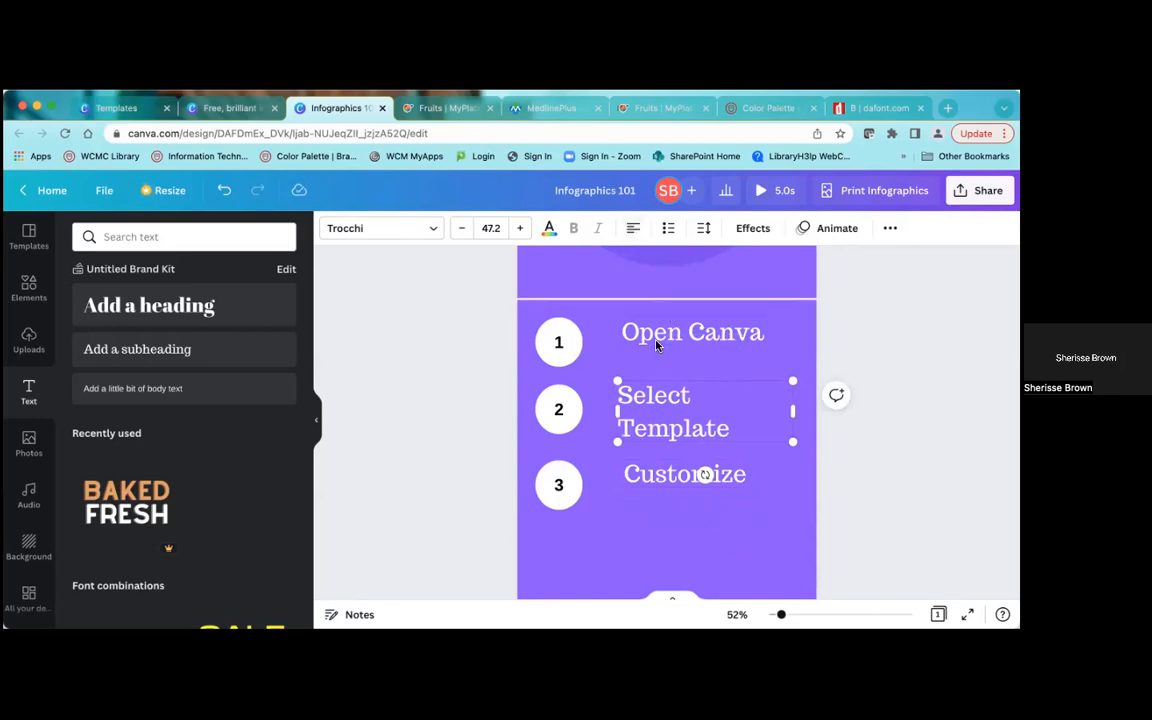
- Duplicate the circle numbered 3, place the copy directly below it, and change the copy's number to 4
{"action": "left_click", "coordinate": [547, 509]}
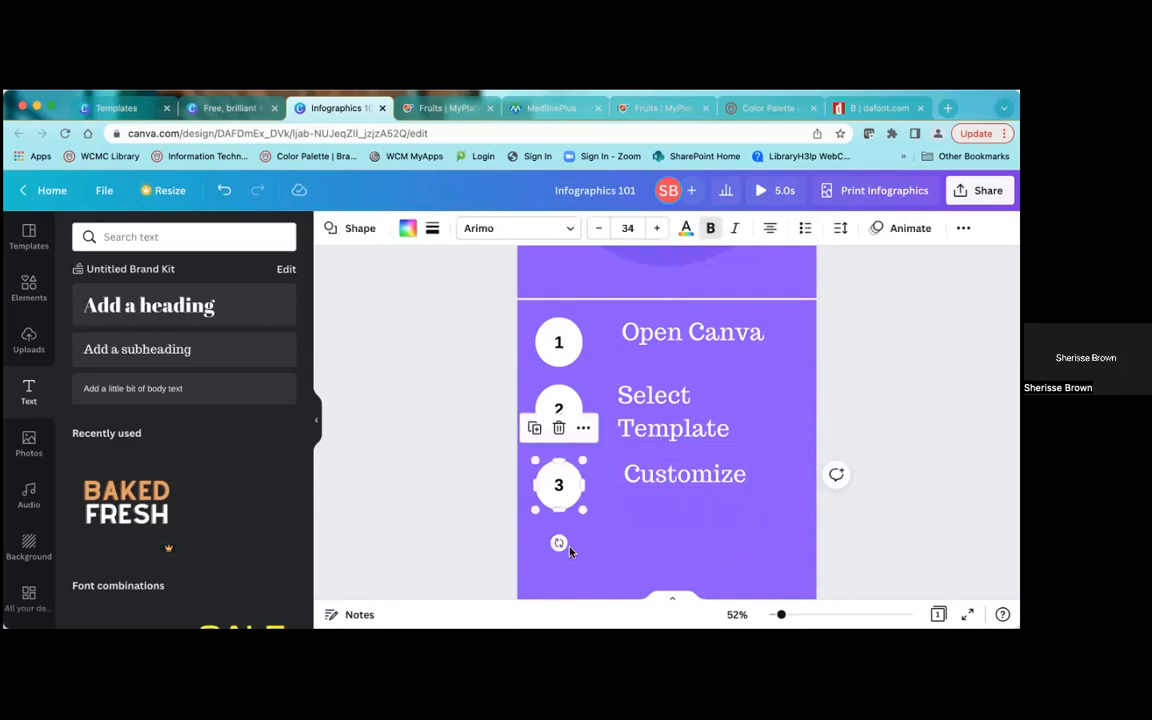
{"action": "left_click", "coordinate": [534, 428]}
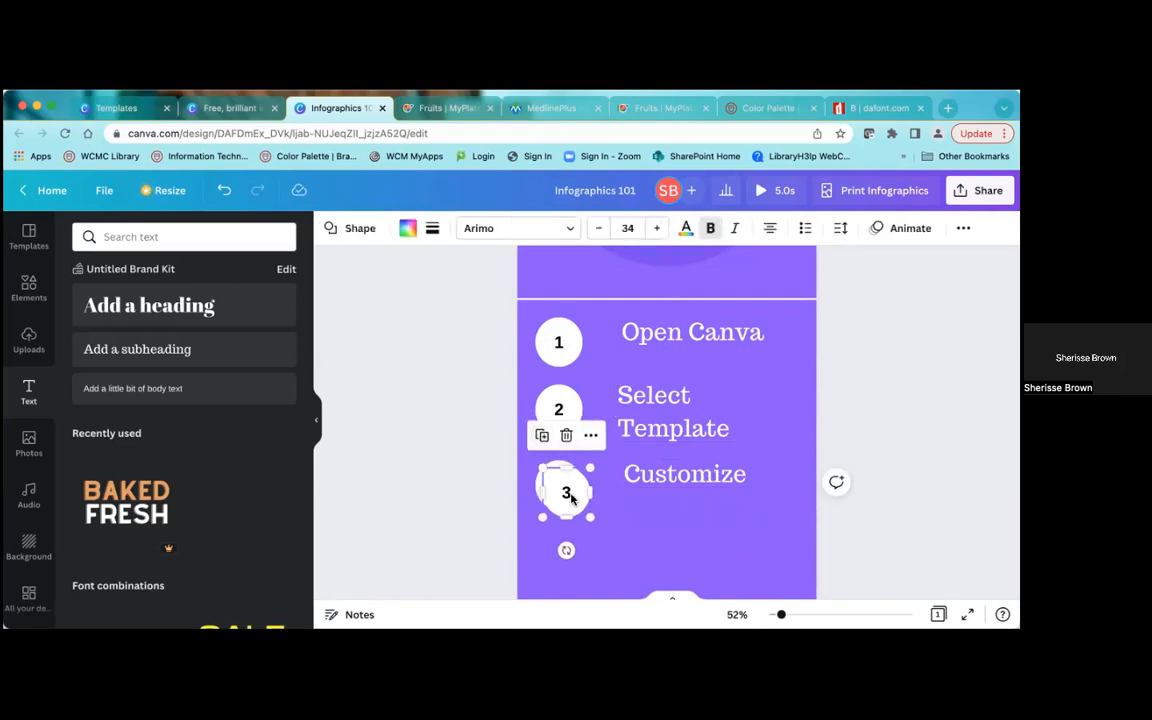
{"action": "left_click_drag", "start_coordinate": [561, 481], "coordinate": [556, 552]}
{"action": "left_click", "coordinate": [559, 566]}
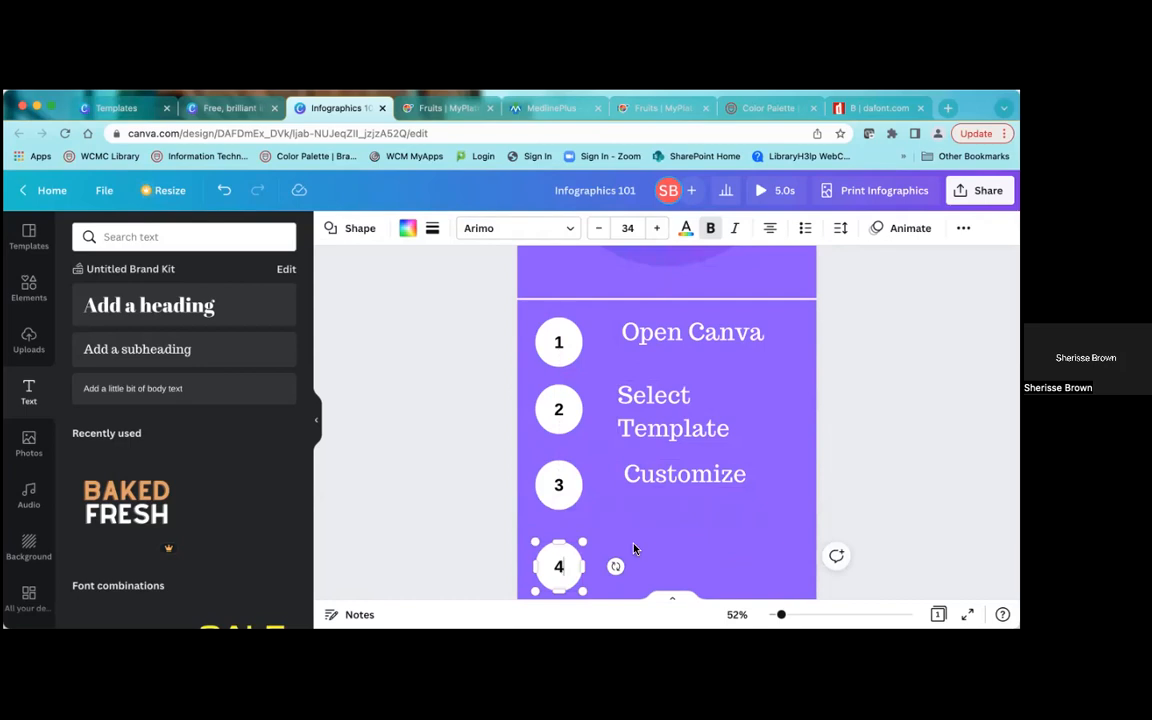
- Move the "Customize" text slightly closer to circle 3 and place a duplicate of it beside circle 4
{"action": "left_click", "coordinate": [638, 473]}
{"action": "left_click_drag", "start_coordinate": [640, 472], "coordinate": [637, 466]}
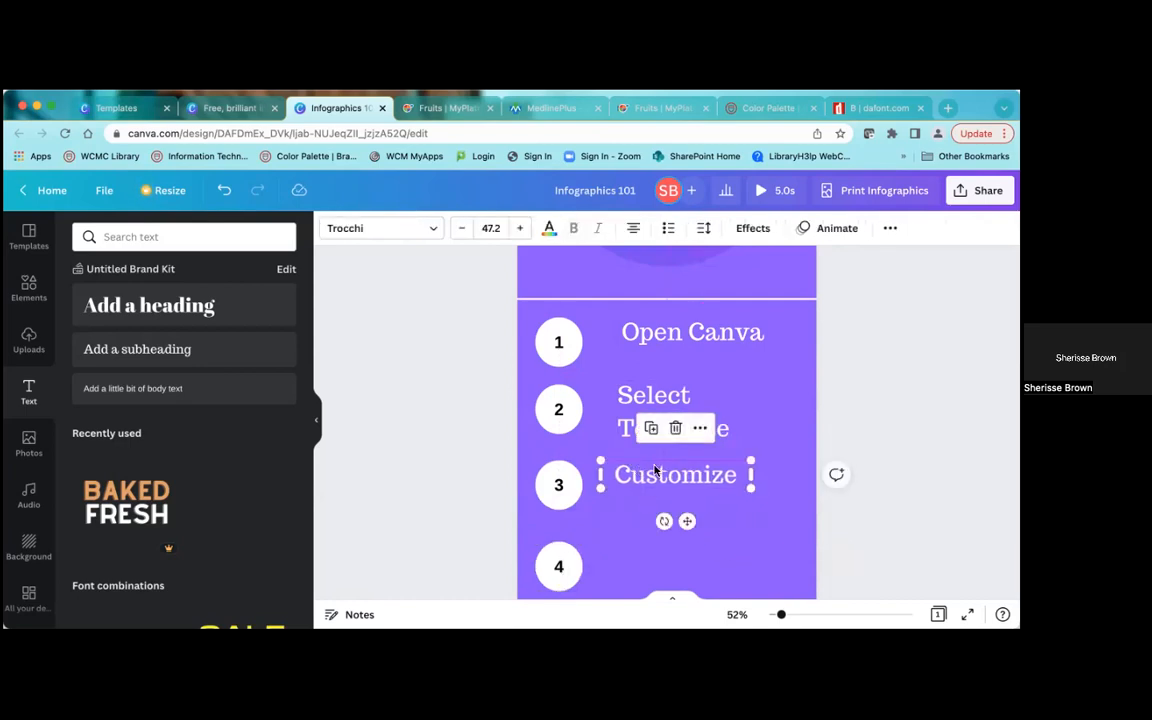
{"action": "left_click", "coordinate": [652, 432]}
{"action": "left_click_drag", "start_coordinate": [648, 482], "coordinate": [645, 554]}
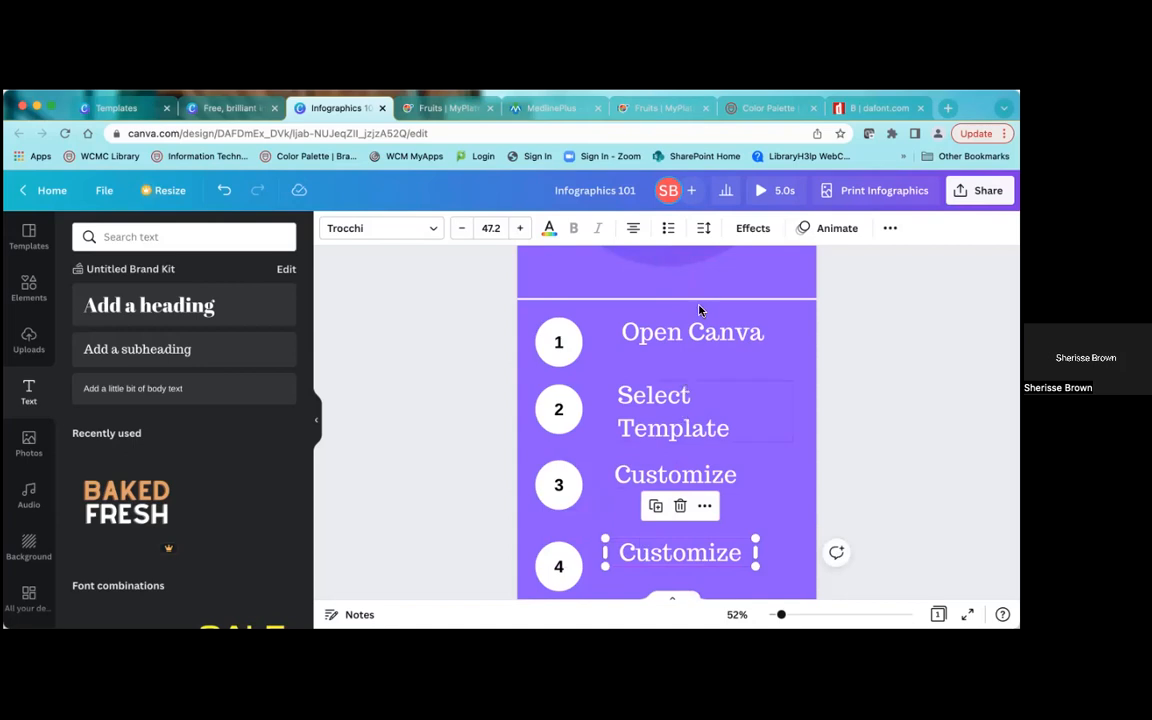
- Replace the copied text beside circle 4 with "Save and Share" and deselect the text box
{"action": "left_click", "coordinate": [694, 337]}
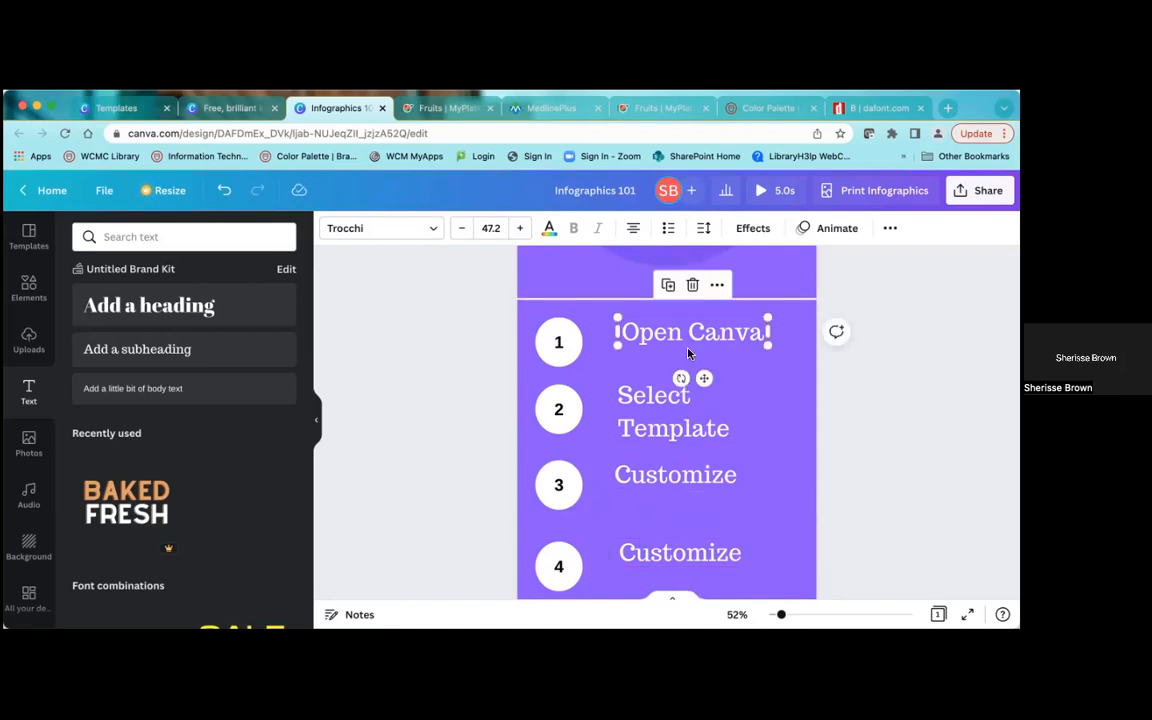
{"action": "left_click", "coordinate": [672, 413]}
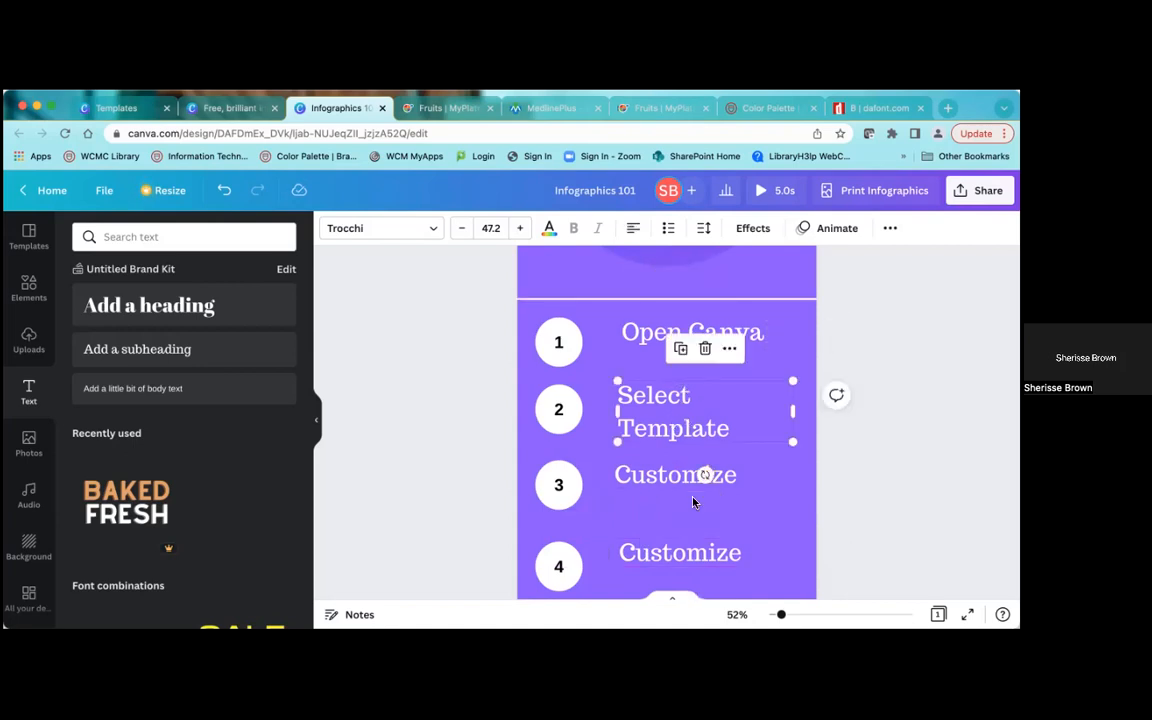
{"action": "left_click", "coordinate": [669, 477]}
{"action": "left_click", "coordinate": [663, 557]}
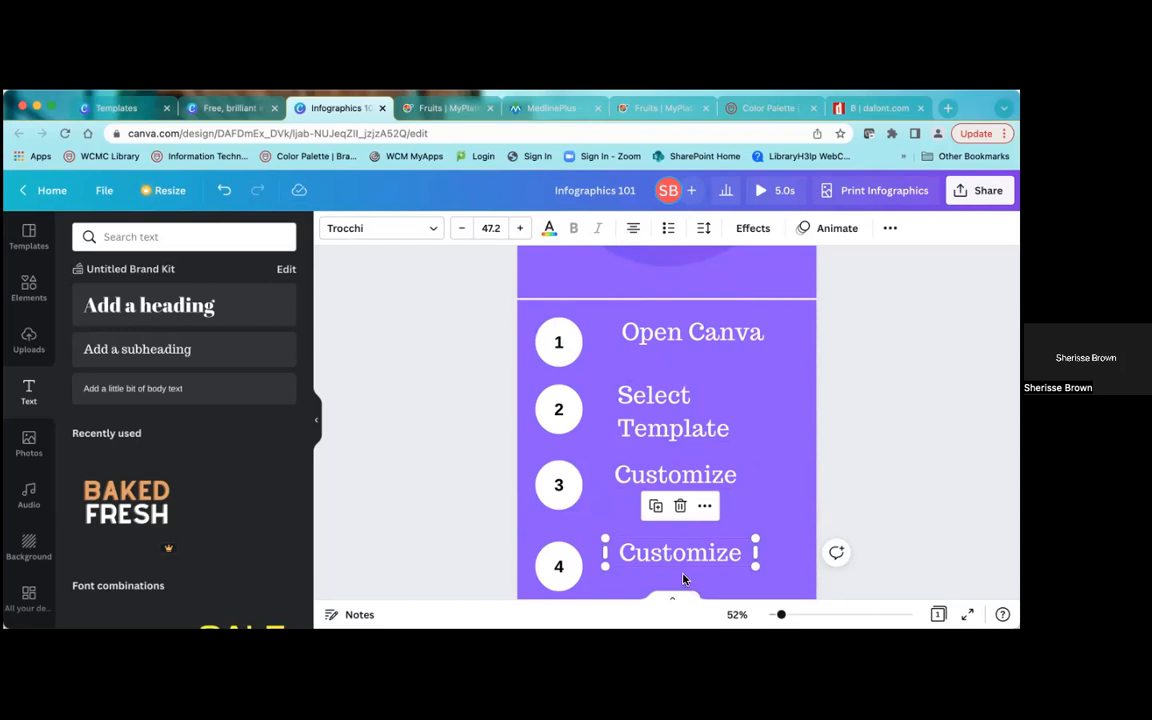
{"action": "left_click", "coordinate": [742, 558]}
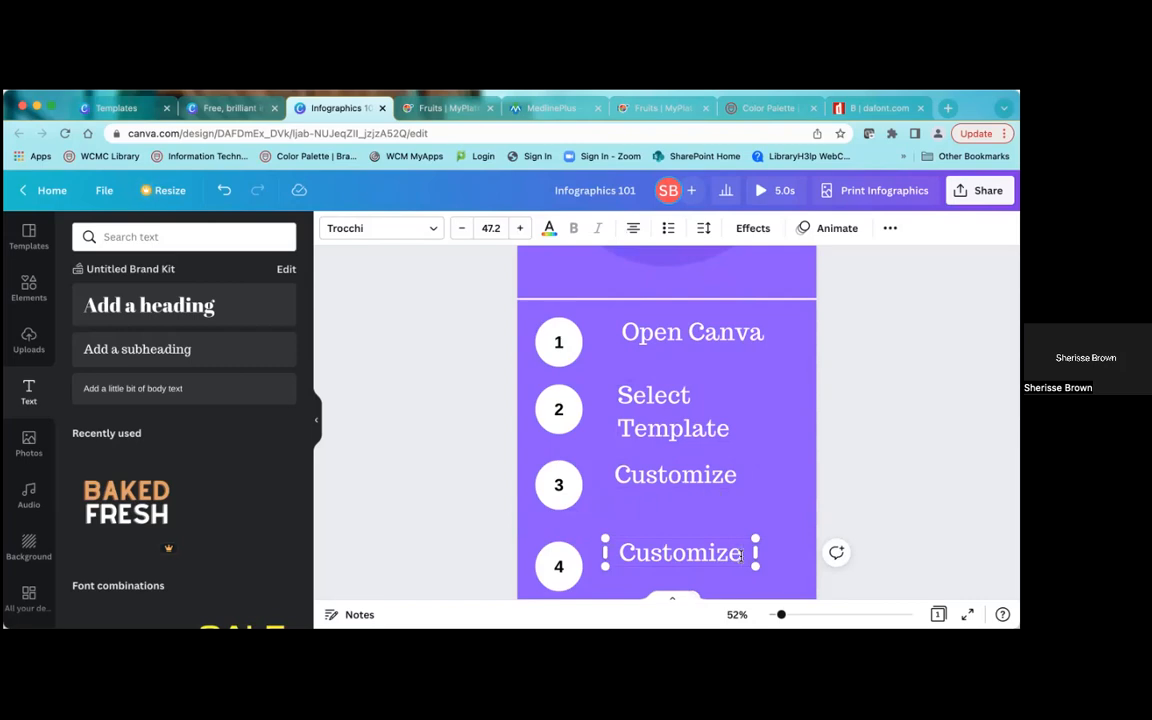
{"action": "key", "text": "BackSpace"}
{"action": "key", "text": "BackSpace"}
{"action": "key", "text": "BackSpace"}
{"action": "key", "text": "BackSpace"}
{"action": "key", "text": "BackSpace"}
{"action": "key", "text": "BackSpace"}
{"action": "key", "text": "BackSpace"}
{"action": "key", "text": "BackSpace"}
{"action": "key", "text": "BackSpace"}
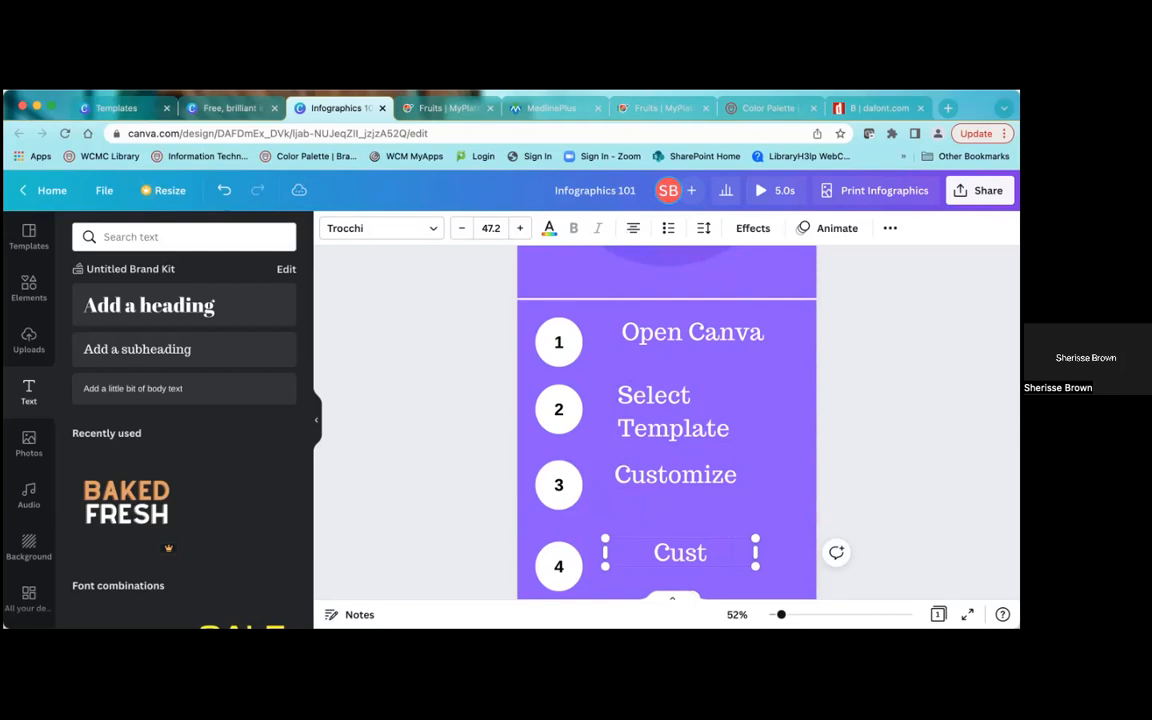
{"action": "type", "text": "Save and Share"}
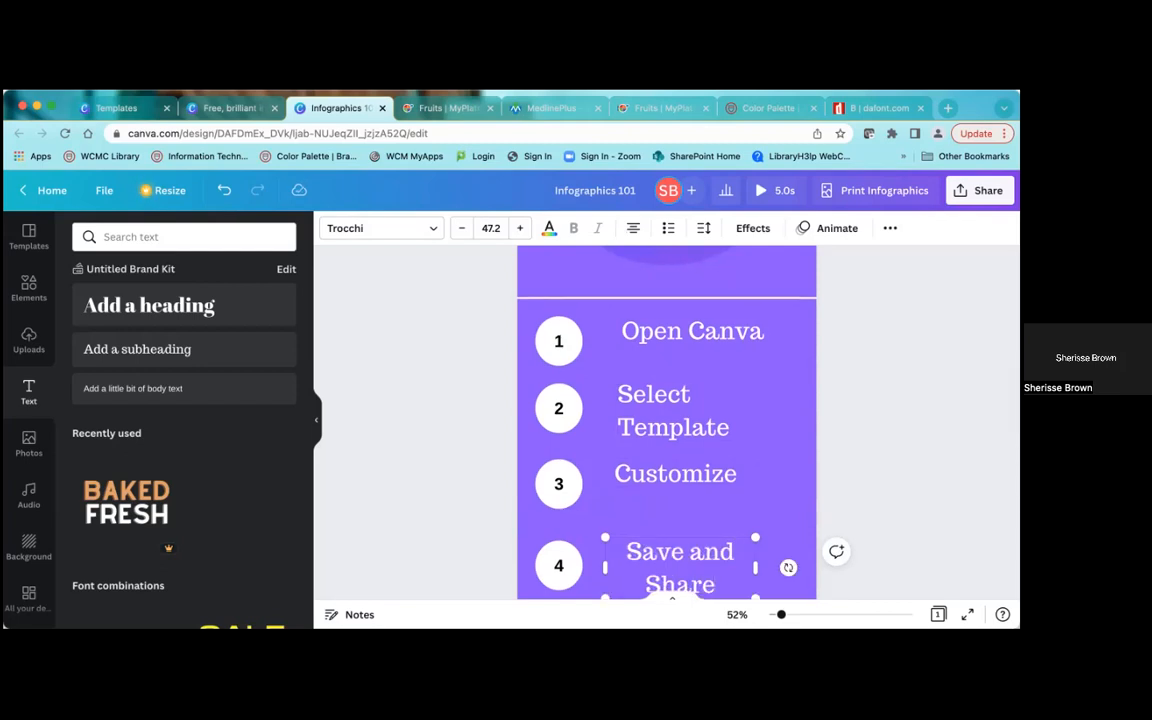
{"action": "left_click", "coordinate": [861, 420]}
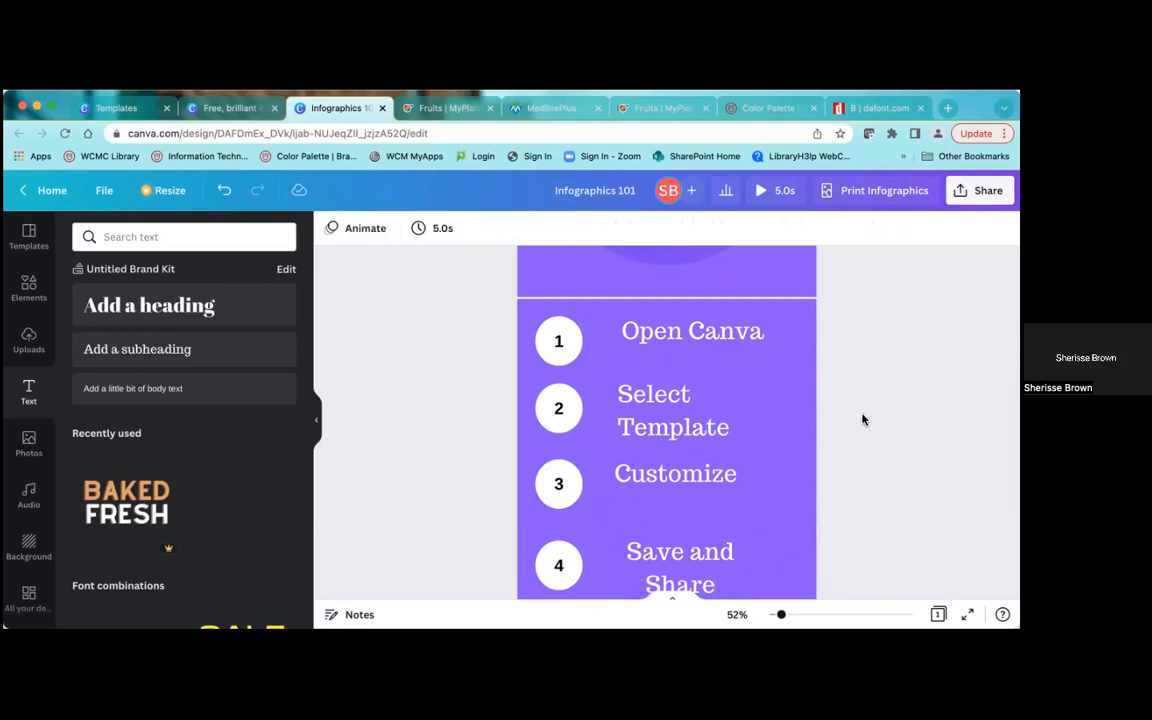
- Review the whole infographic, from the "Infographics 101" title and Canva logo down through the numbered steps
{"action": "scroll", "coordinate": [861, 420], "scroll_direction": "up", "scroll_amount": 1}
{"action": "scroll", "coordinate": [666, 420], "scroll_direction": "up", "scroll_amount": 3}
{"action": "scroll", "coordinate": [666, 420], "scroll_direction": "down", "scroll_amount": 5}
{"action": "scroll", "coordinate": [666, 420], "scroll_direction": "down", "scroll_amount": 3}
{"action": "scroll", "coordinate": [666, 420], "scroll_direction": "up", "scroll_amount": 8}
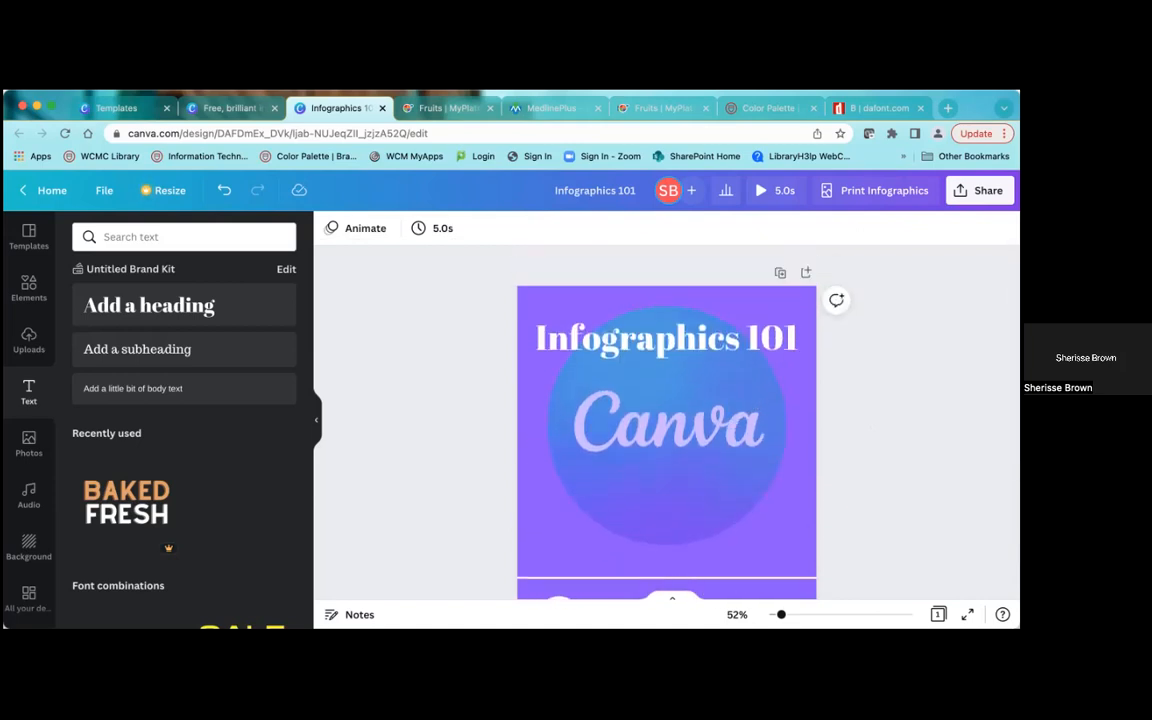
{"action": "scroll", "coordinate": [666, 420], "scroll_direction": "down", "scroll_amount": 1}
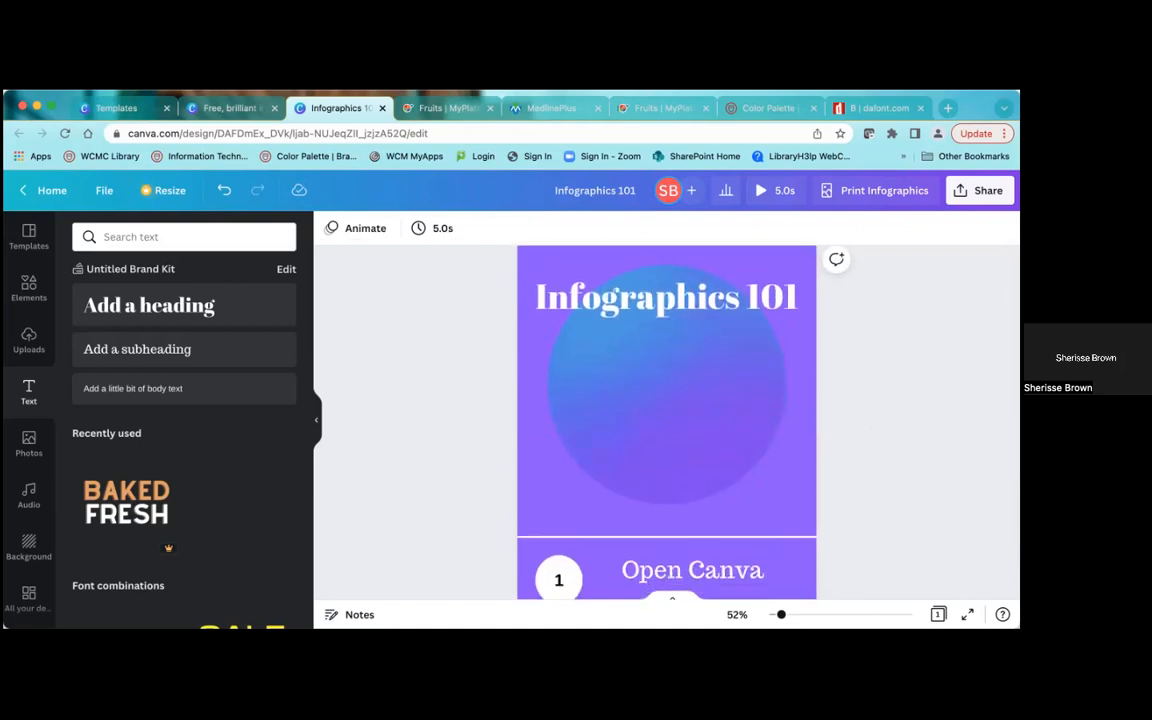
{"action": "scroll", "coordinate": [666, 420], "scroll_direction": "down", "scroll_amount": 1}
{"action": "scroll", "coordinate": [666, 420], "scroll_direction": "up", "scroll_amount": 2}
{"action": "scroll", "coordinate": [666, 420], "scroll_direction": "down", "scroll_amount": 3}
{"action": "scroll", "coordinate": [666, 420], "scroll_direction": "up", "scroll_amount": 2}
{"action": "scroll", "coordinate": [666, 420], "scroll_direction": "down", "scroll_amount": 2}
{"action": "scroll", "coordinate": [666, 420], "scroll_direction": "up", "scroll_amount": 1}
{"action": "scroll", "coordinate": [666, 420], "scroll_direction": "down", "scroll_amount": 1}
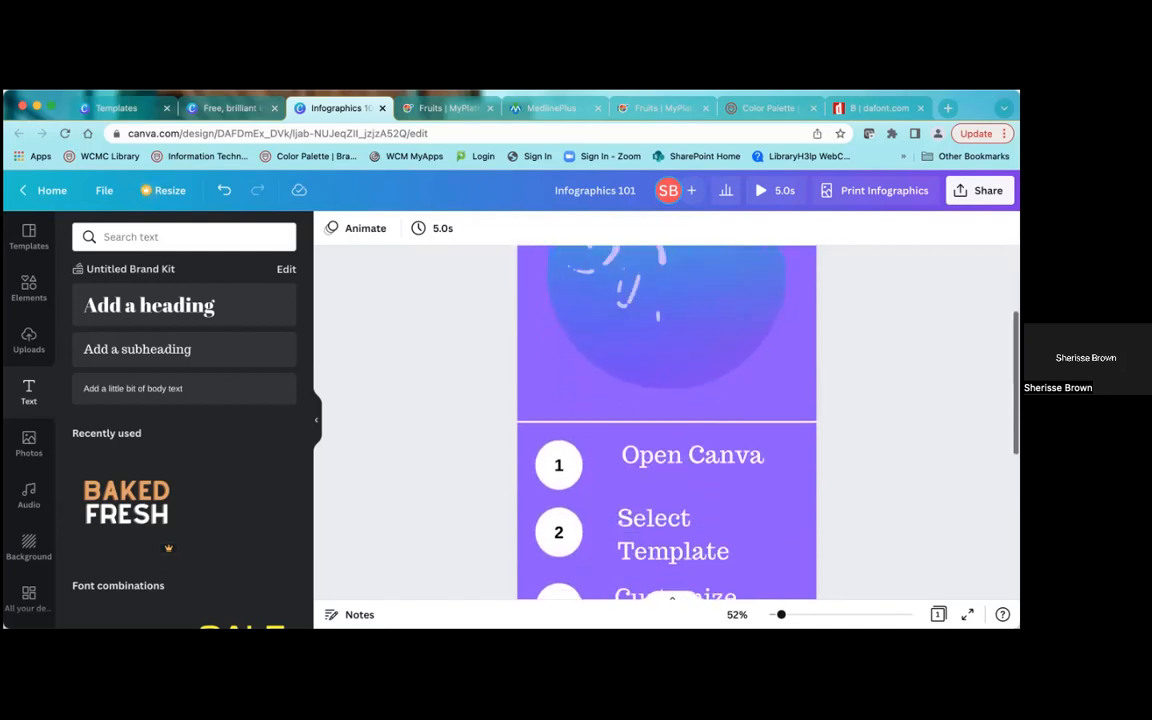
{"action": "scroll", "coordinate": [666, 420], "scroll_direction": "up", "scroll_amount": 3}
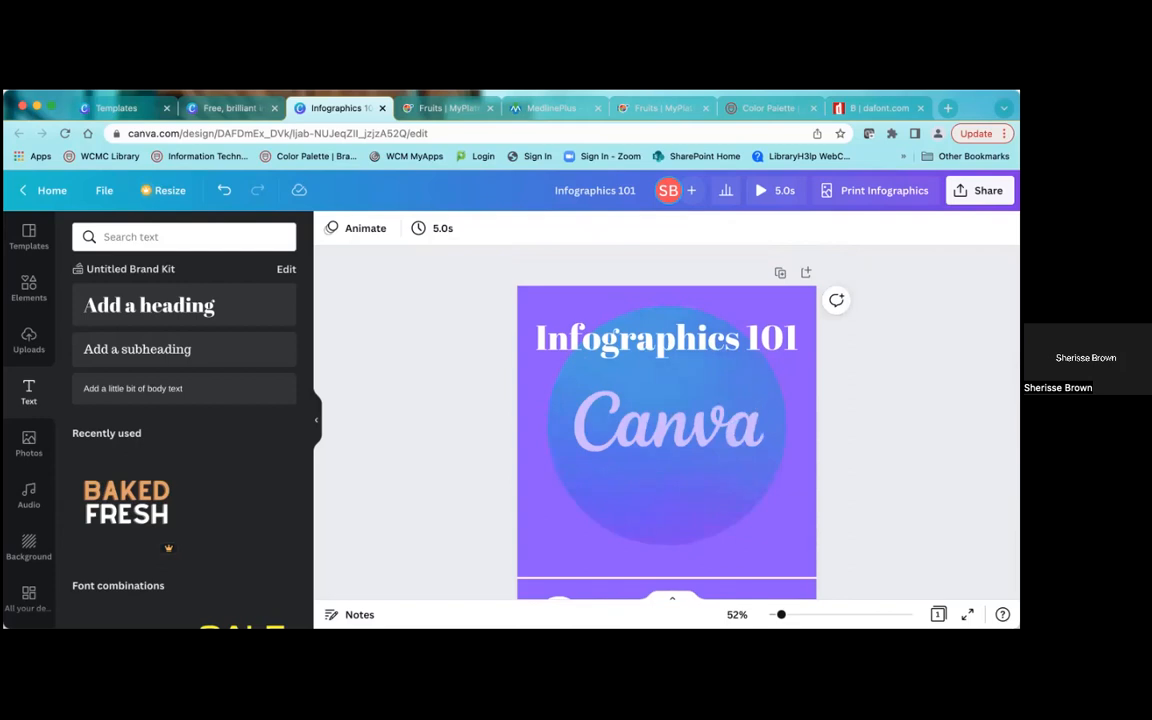
{"action": "scroll", "coordinate": [666, 420], "scroll_direction": "down", "scroll_amount": 1}
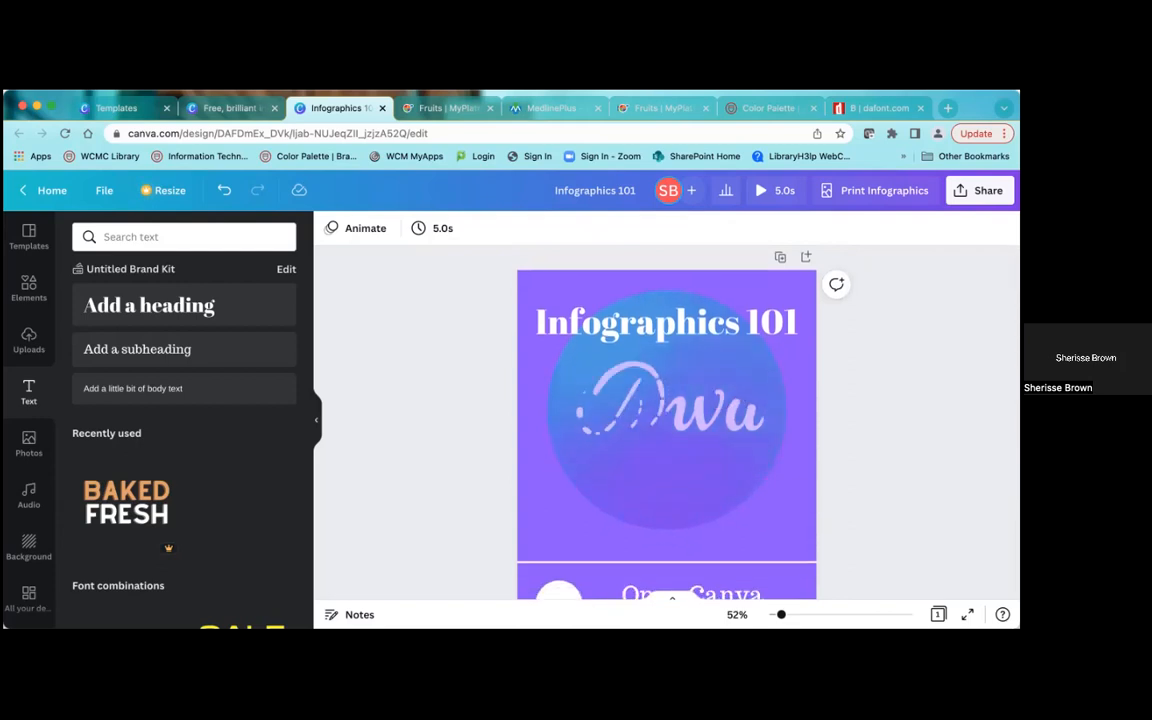
- Leave the design for the home page, search the template library for Infographics, and bring the template results into view
{"action": "left_click", "coordinate": [51, 191]}
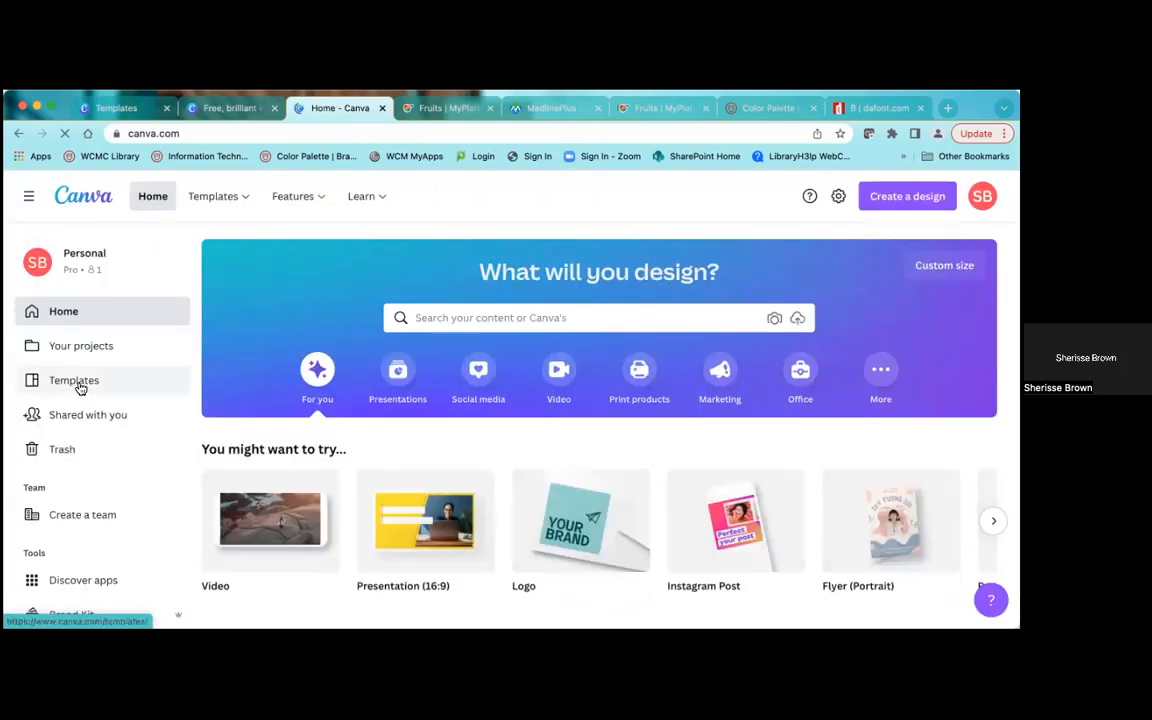
{"action": "left_click", "coordinate": [114, 378]}
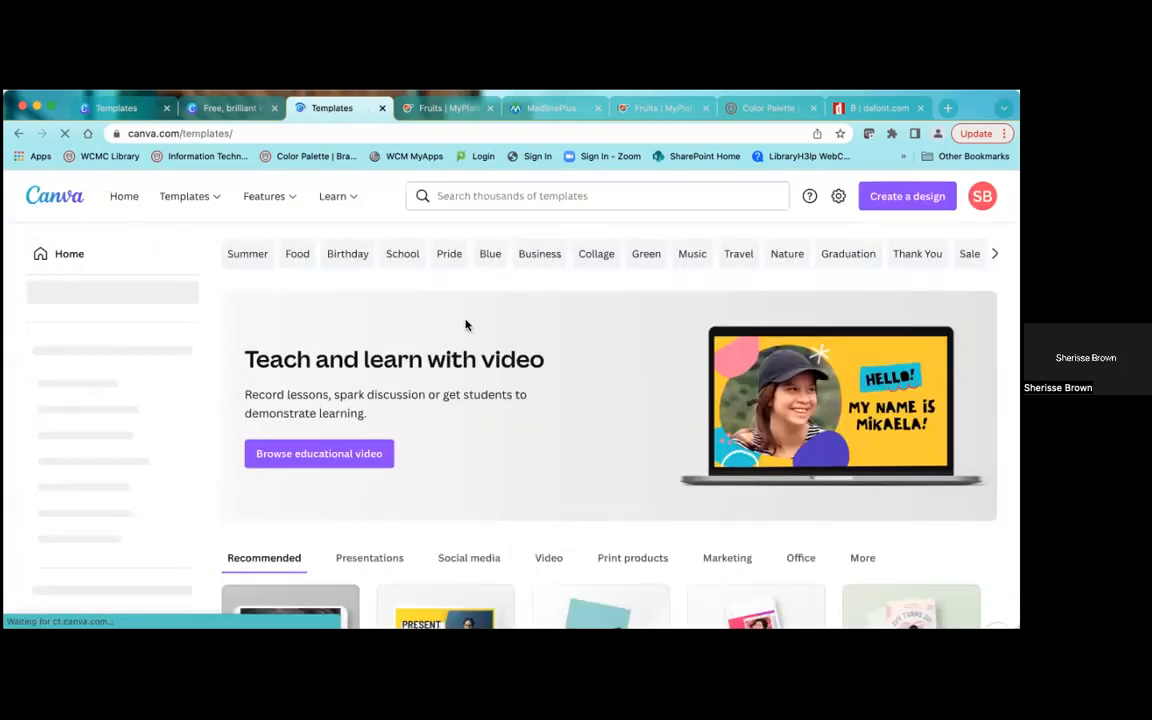
{"action": "left_click", "coordinate": [465, 198]}
{"action": "type", "text": "inf"}
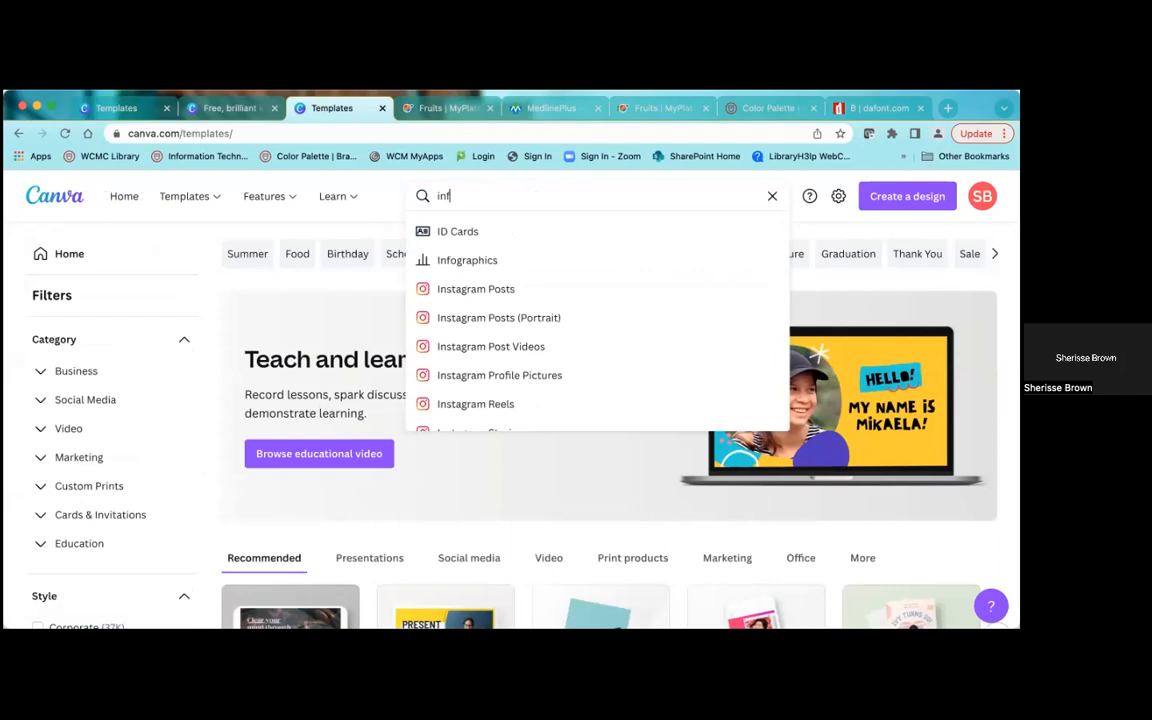
{"action": "type", "text": "ograp"}
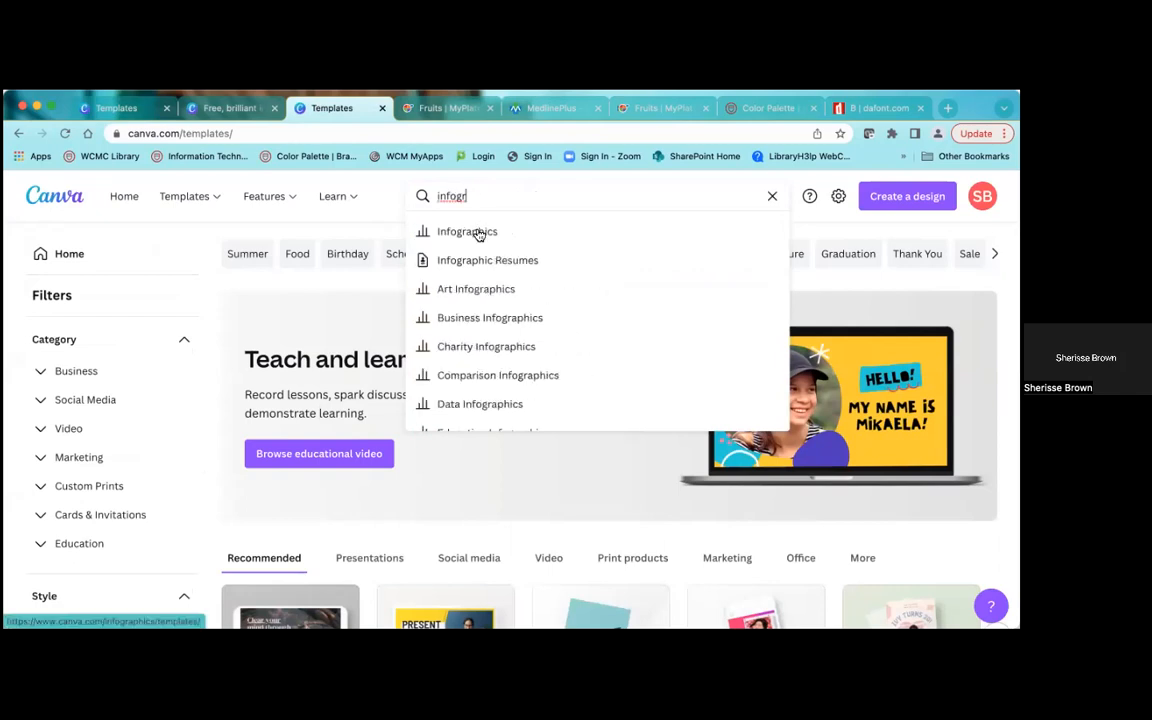
{"action": "left_click", "coordinate": [476, 231]}
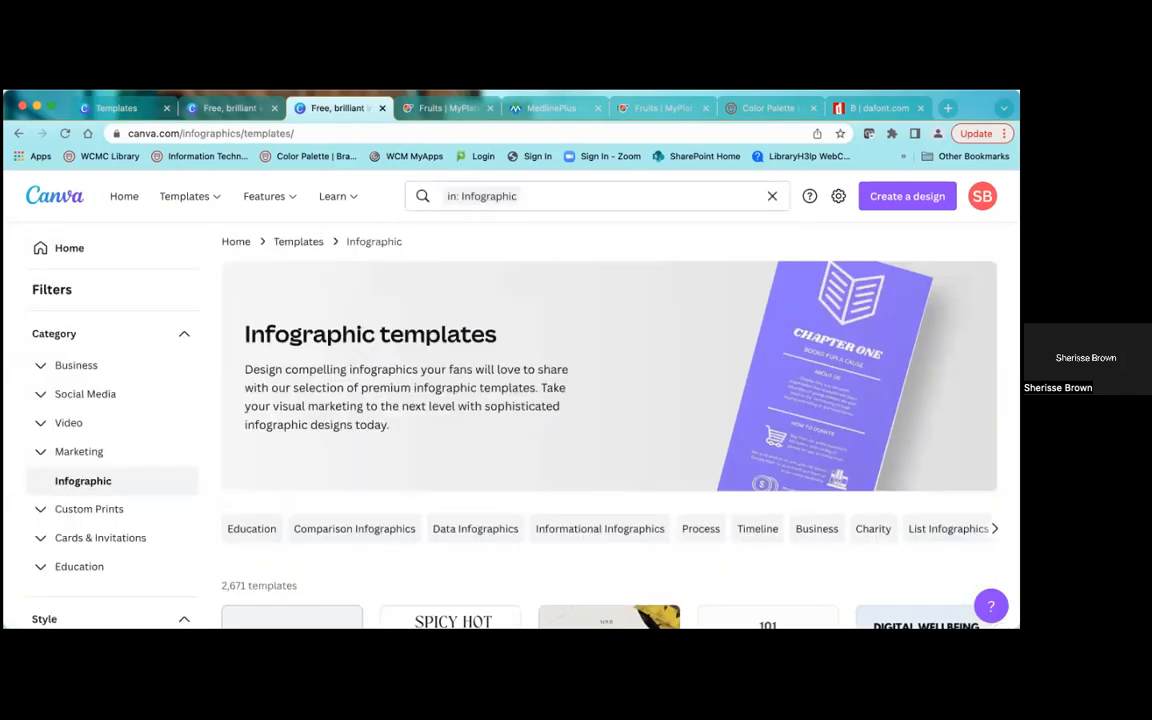
{"action": "scroll", "coordinate": [610, 420], "scroll_direction": "down", "scroll_amount": 5}
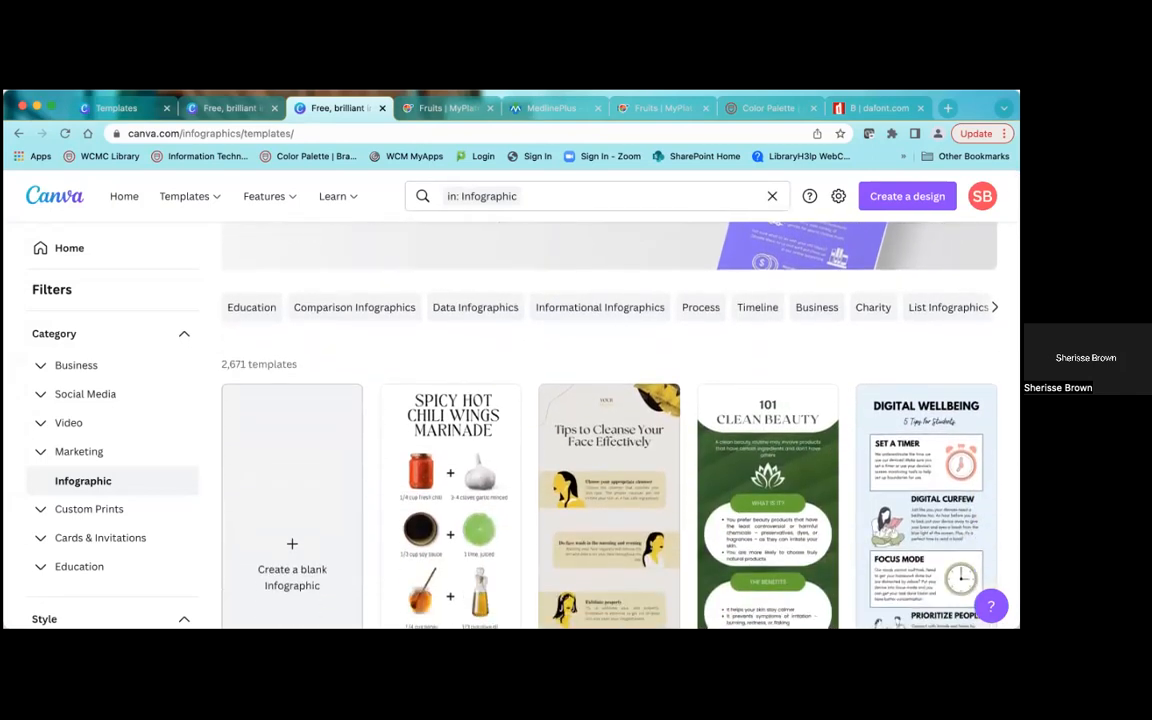
{"action": "scroll", "coordinate": [610, 420], "scroll_direction": "down", "scroll_amount": 1}
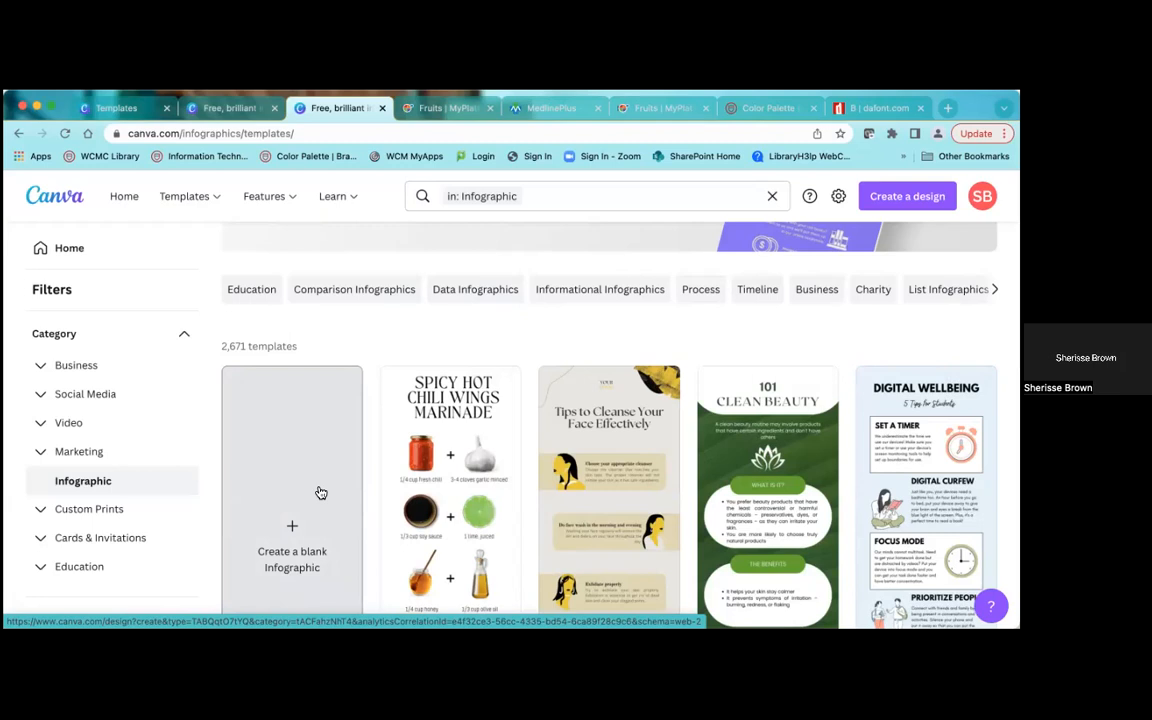
- Check the other open template pages and close the preview of the Fruits For Healthier Skin Checklist template
{"action": "left_click", "coordinate": [228, 108]}
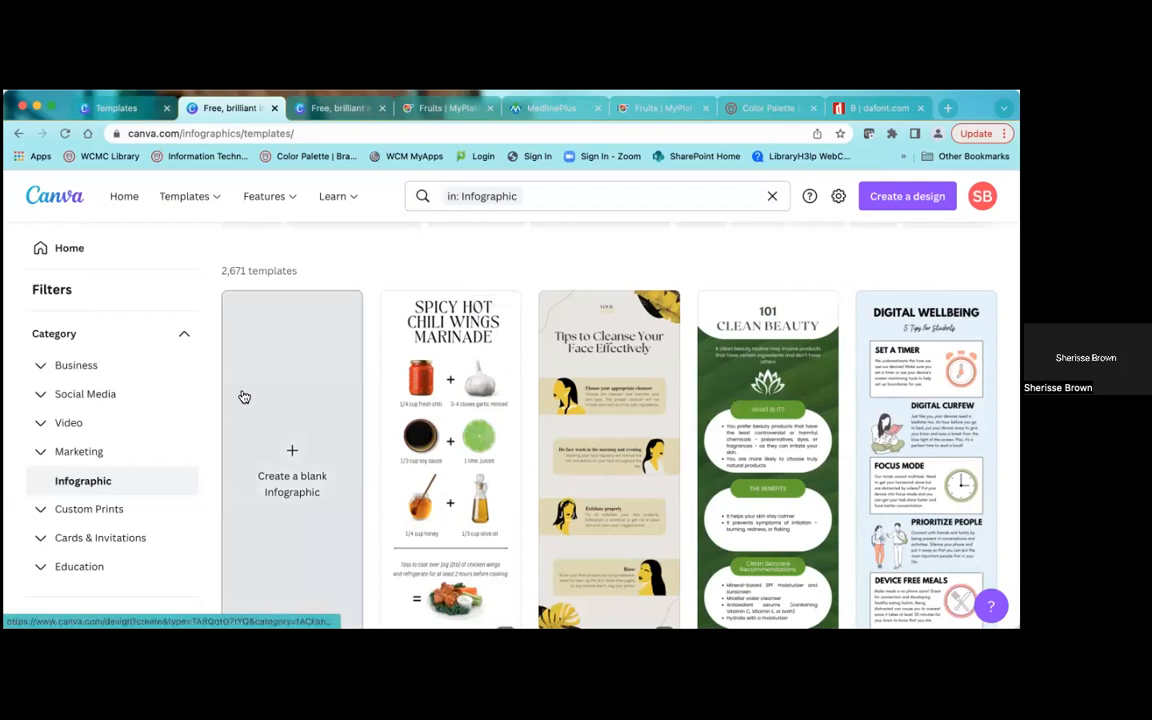
{"action": "left_click", "coordinate": [335, 109]}
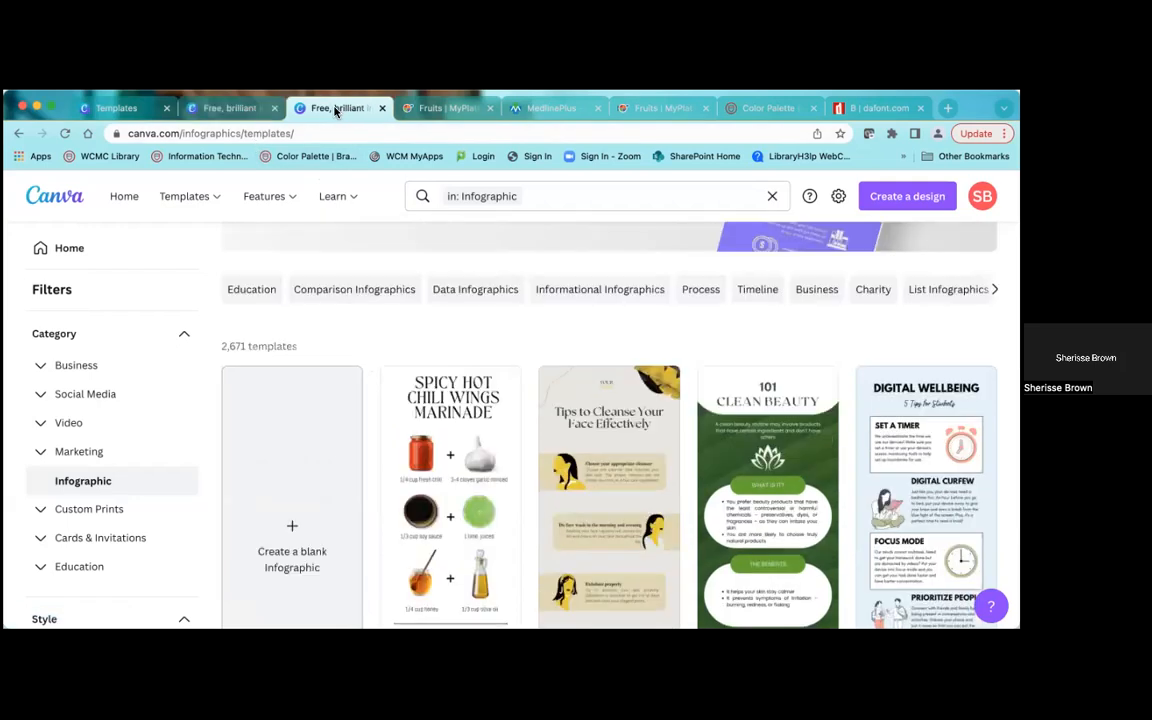
{"action": "left_click", "coordinate": [125, 112]}
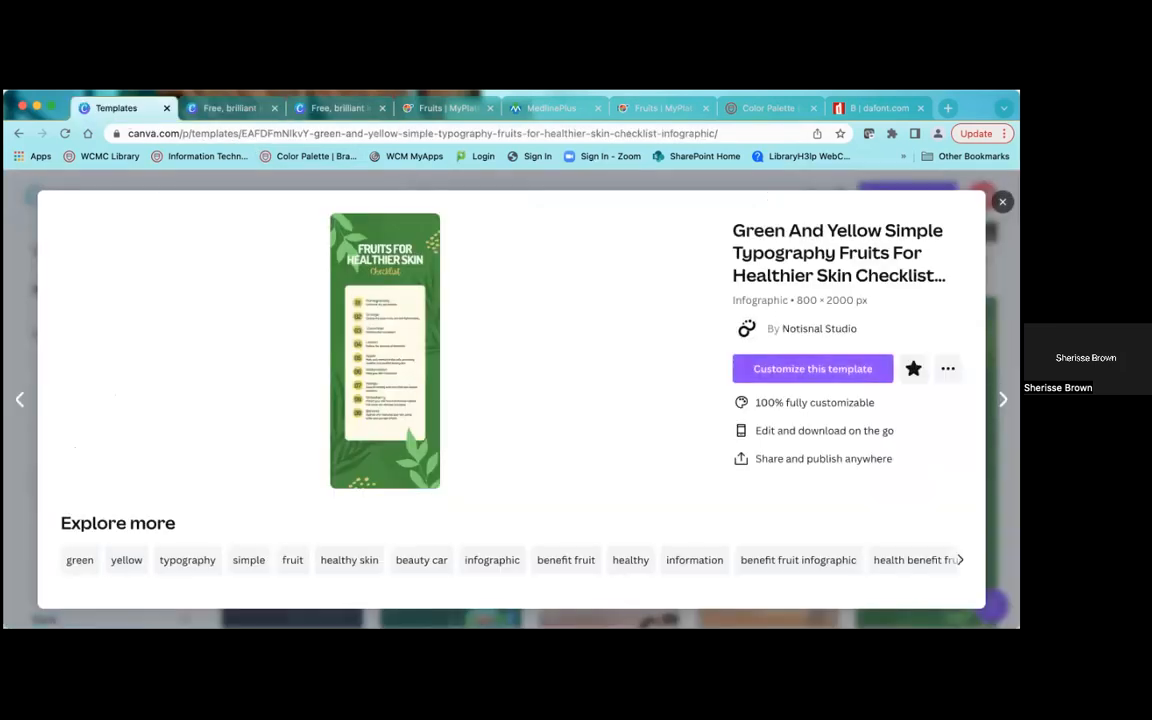
{"action": "key", "text": "Escape"}
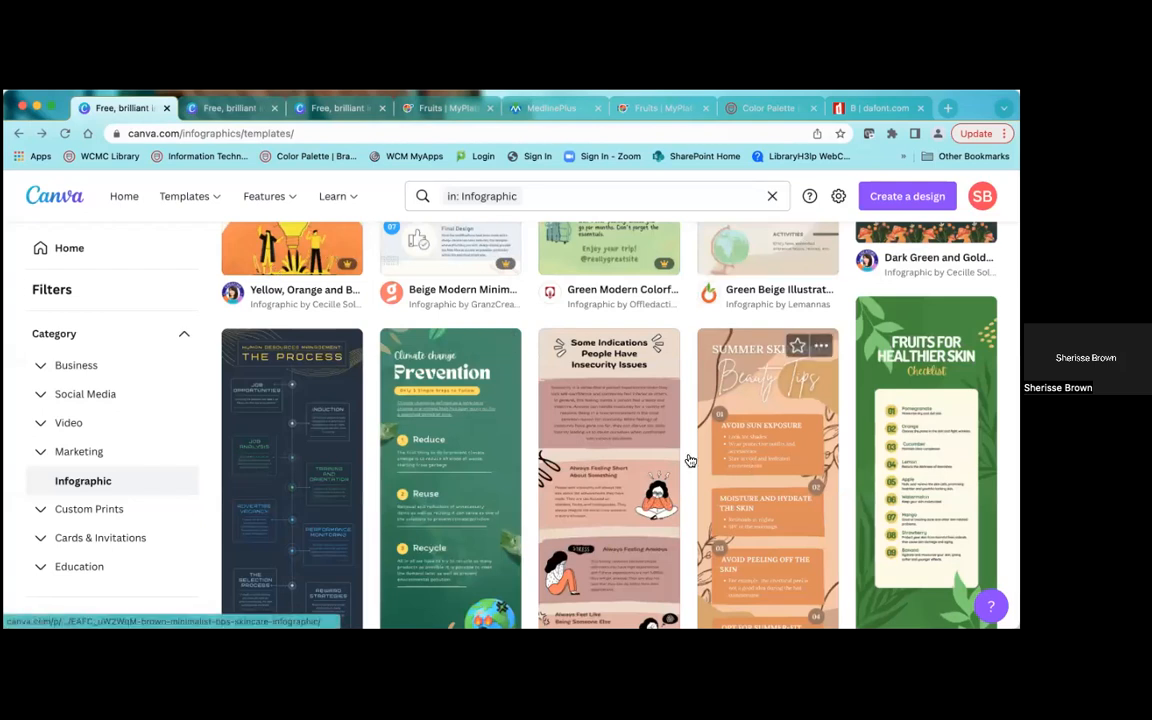
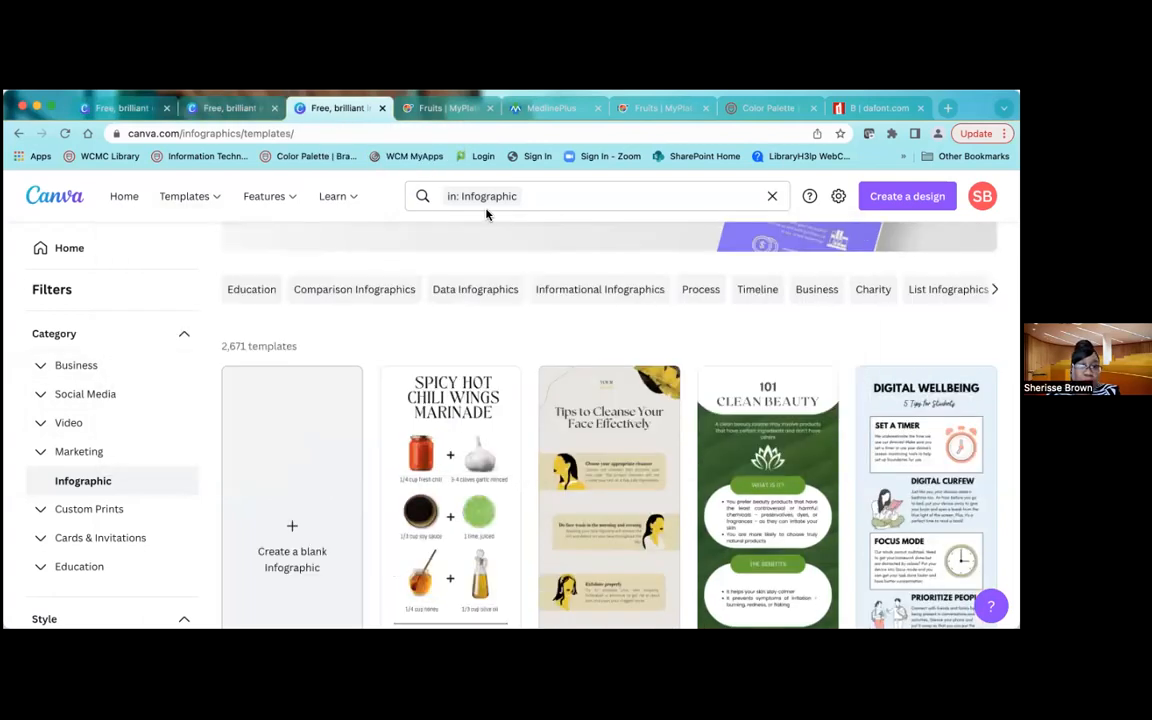
- Search the templates for Infographics again and start a design from the Green White Modern Natural Clean Beauty Infographic template
{"action": "right_click", "coordinate": [737, 207]}
{"action": "left_click", "coordinate": [622, 197]}
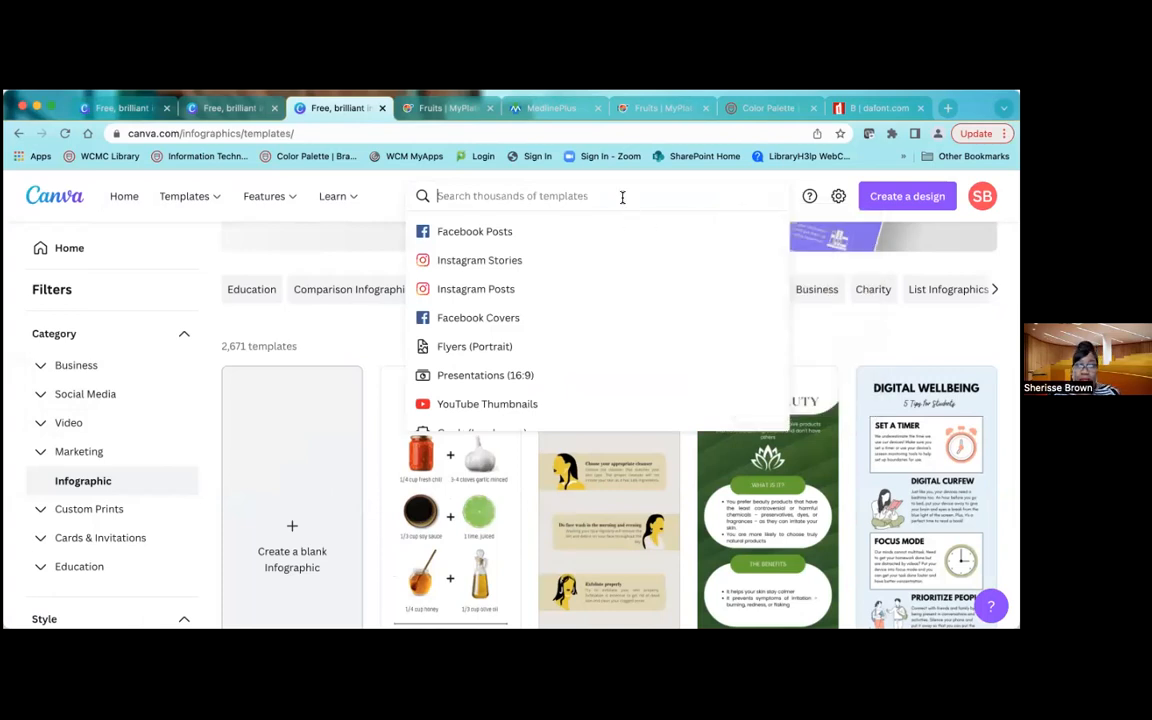
{"action": "type", "text": "infgo"}
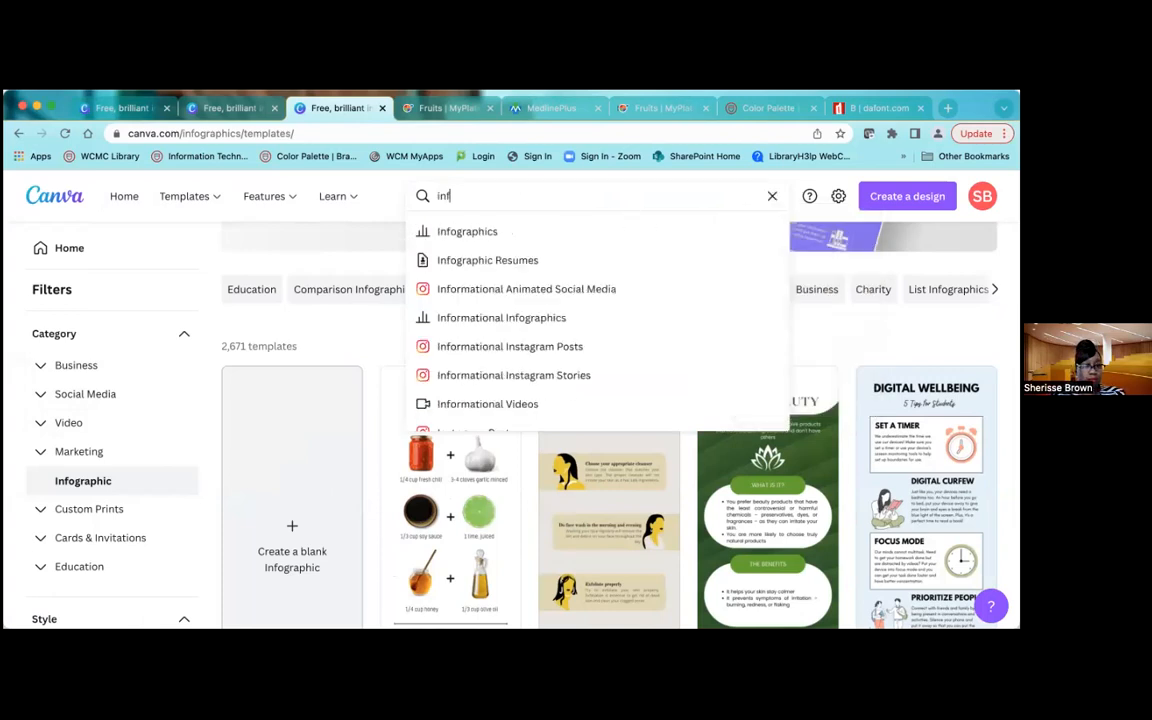
{"action": "key", "text": "BackSpace"}
{"action": "key", "text": "BackSpace"}
{"action": "type", "text": "ogra"}
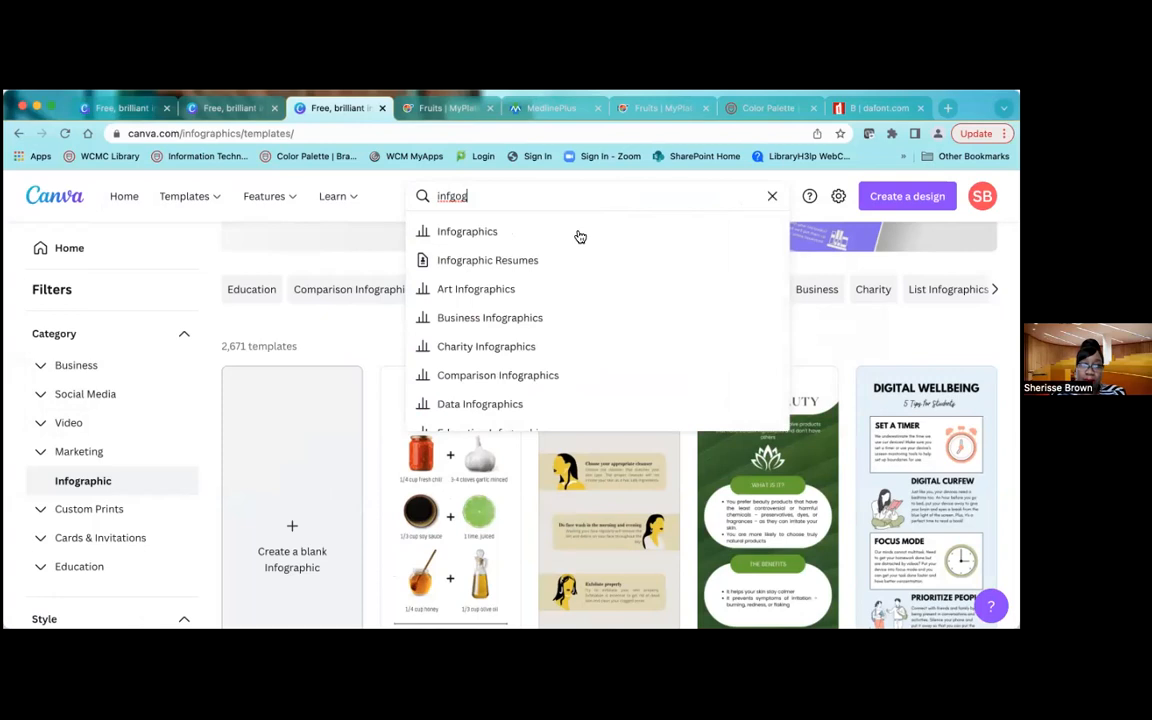
{"action": "left_click", "coordinate": [578, 236]}
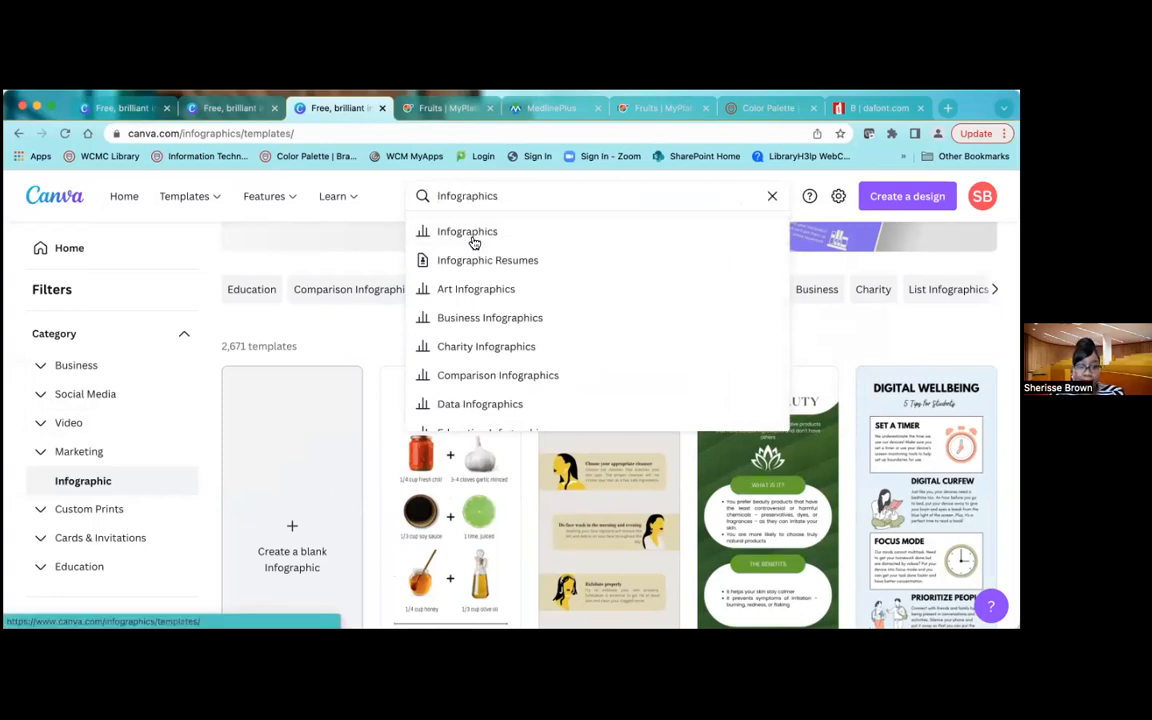
{"action": "left_click", "coordinate": [797, 477]}
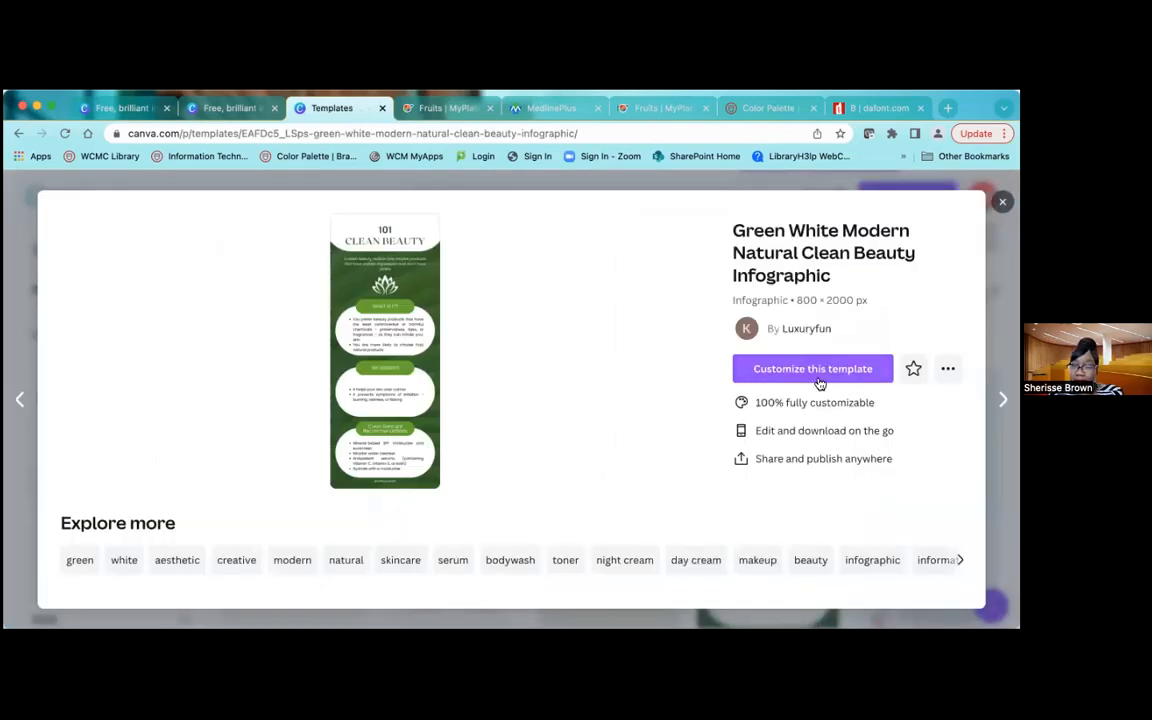
{"action": "left_click", "coordinate": [815, 378]}
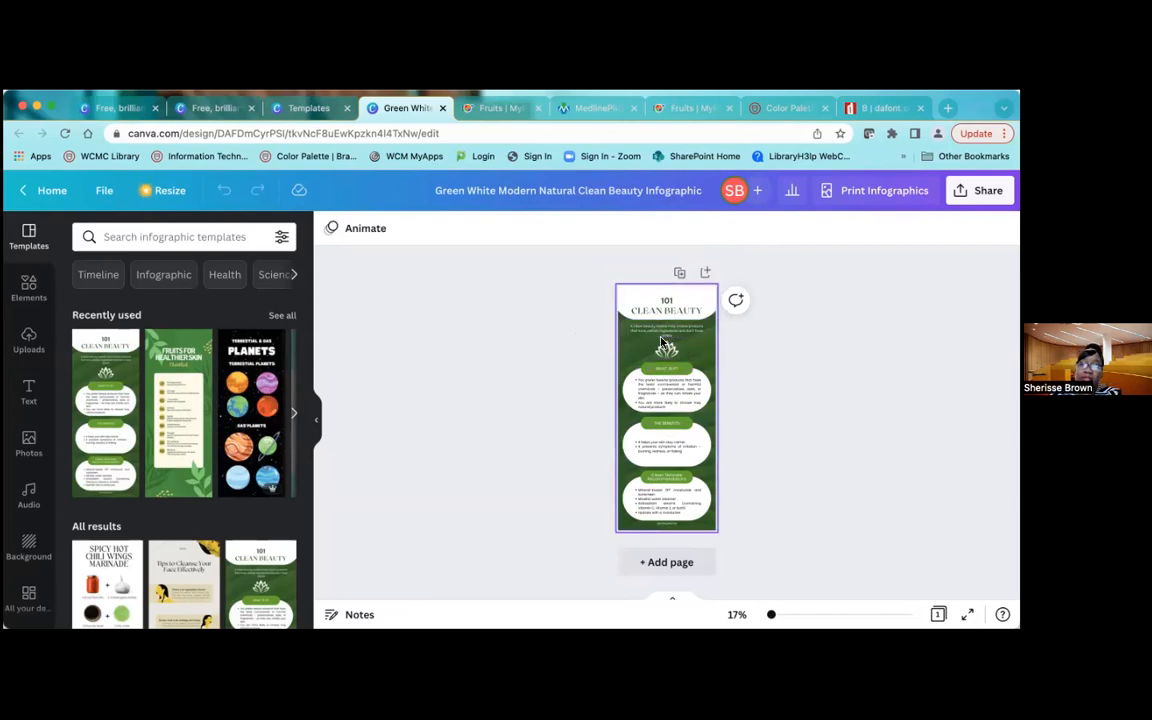
- Create a resized copy of the Clean Beauty infographic in Facebook Post format
{"action": "left_click", "coordinate": [170, 193]}
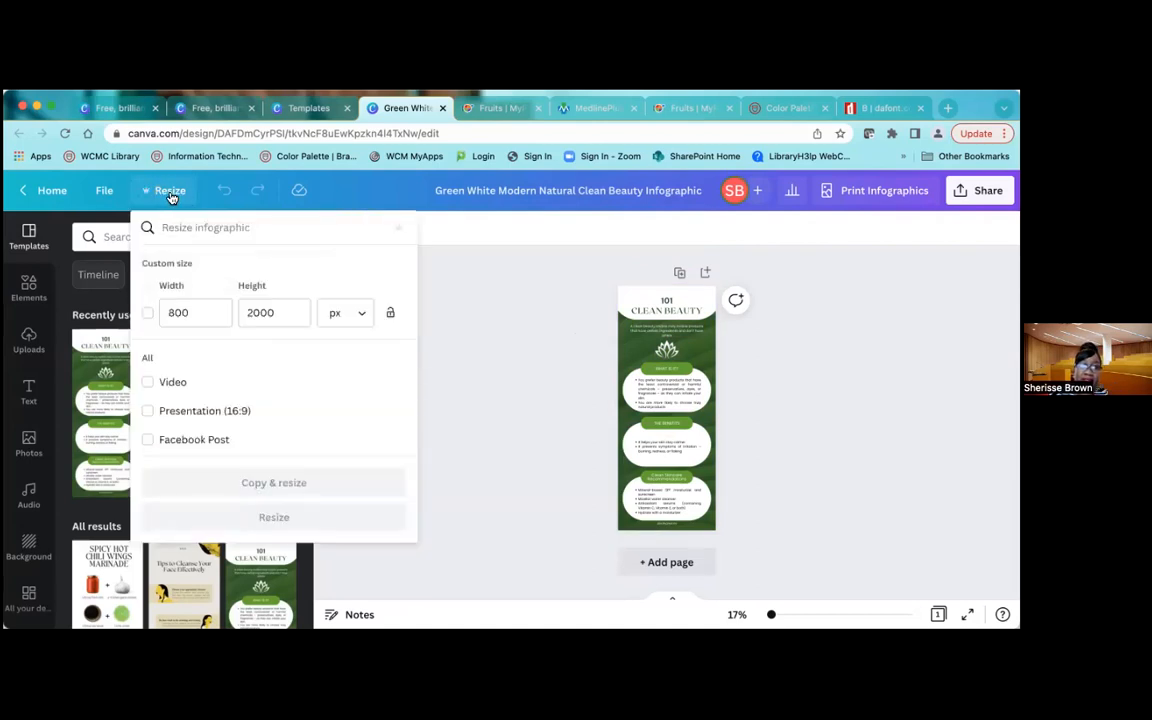
{"action": "left_click", "coordinate": [148, 440]}
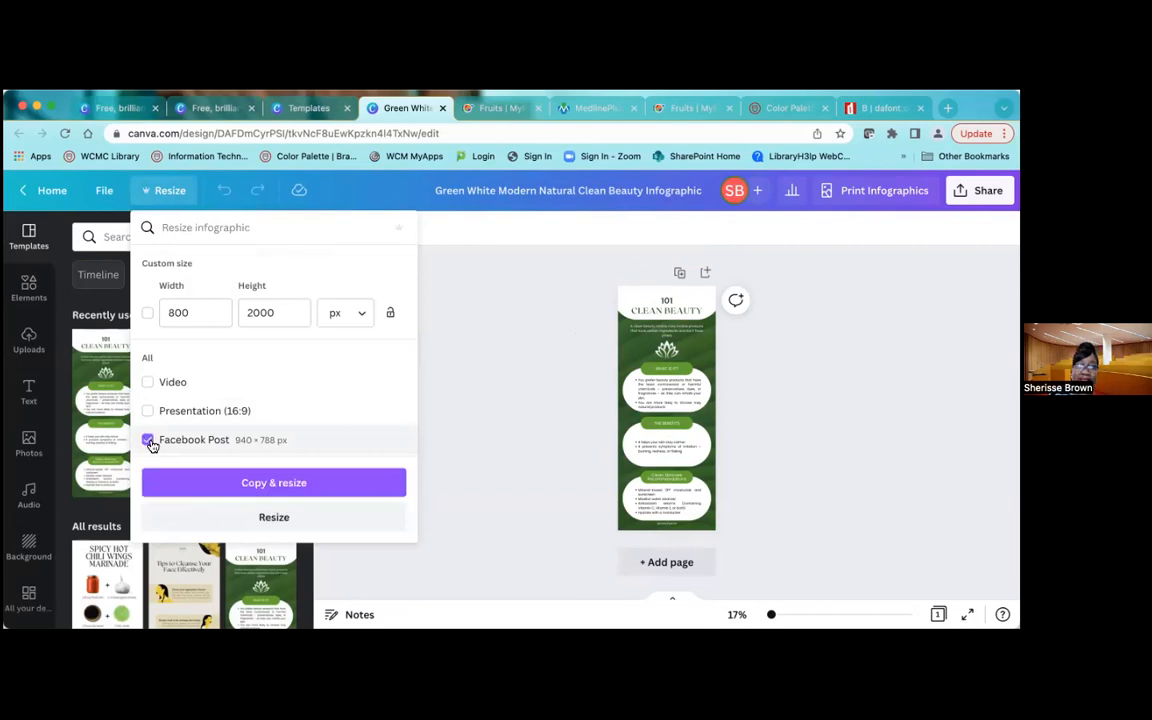
{"action": "left_click", "coordinate": [292, 482]}
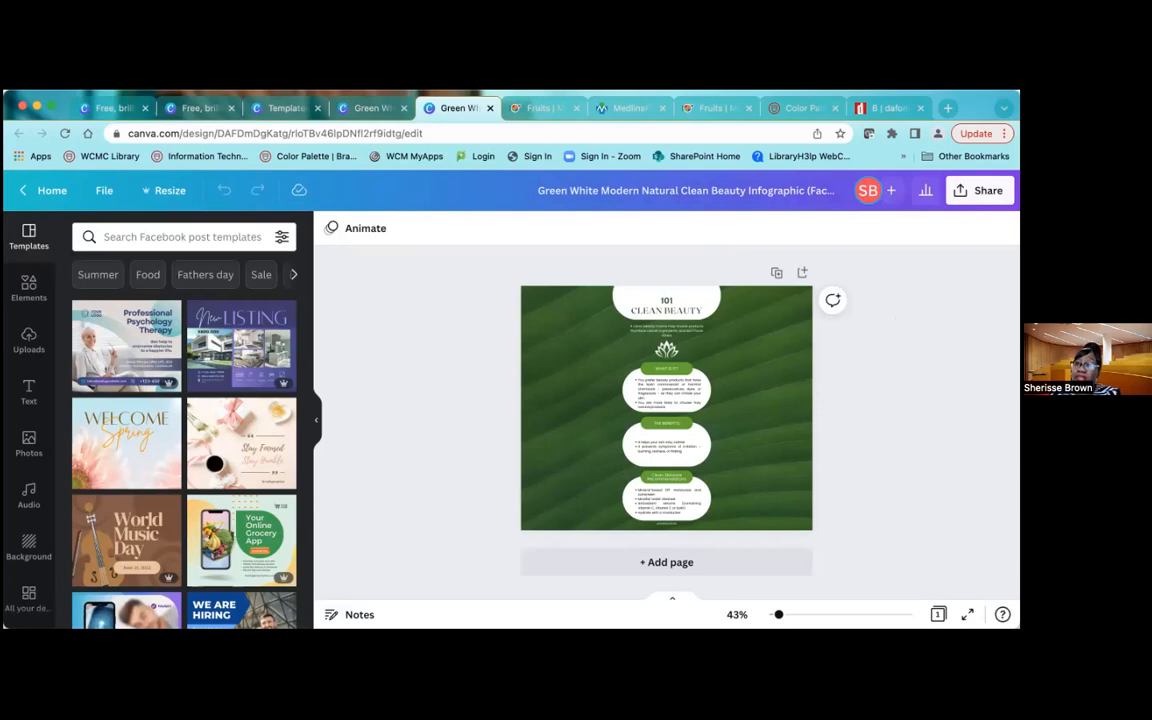
- View the resized design's sharing options and the color and language filters for Facebook post templates
{"action": "left_click", "coordinate": [980, 190]}
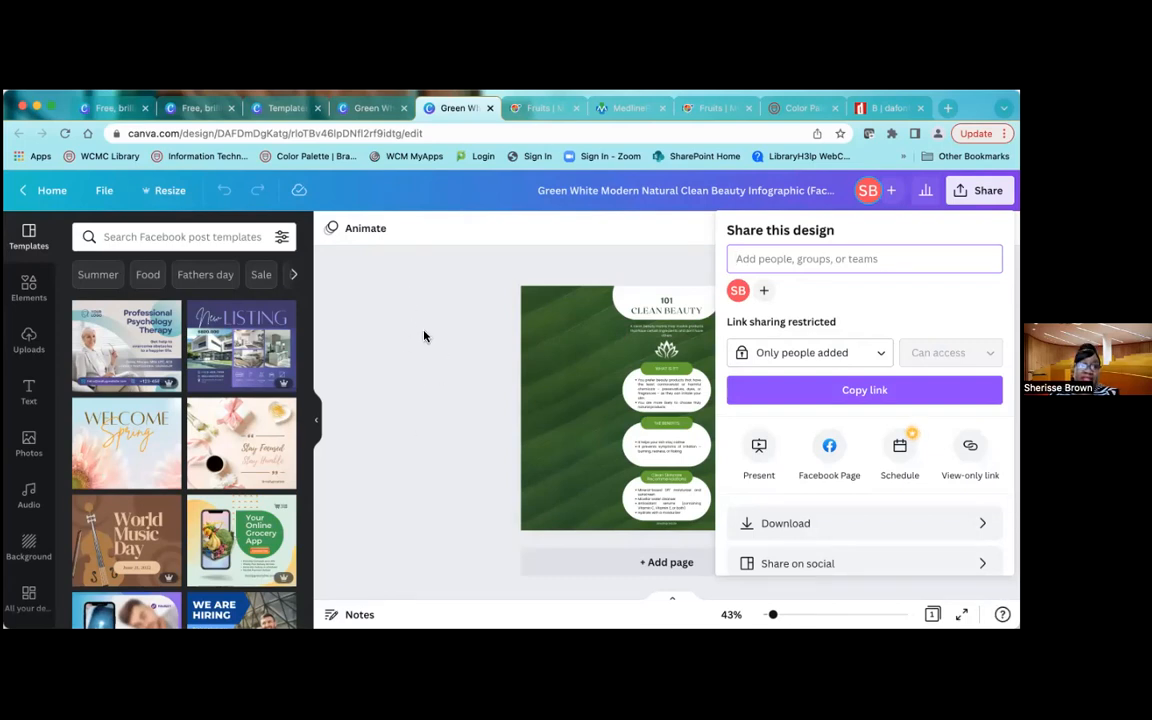
{"action": "left_click", "coordinate": [282, 237]}
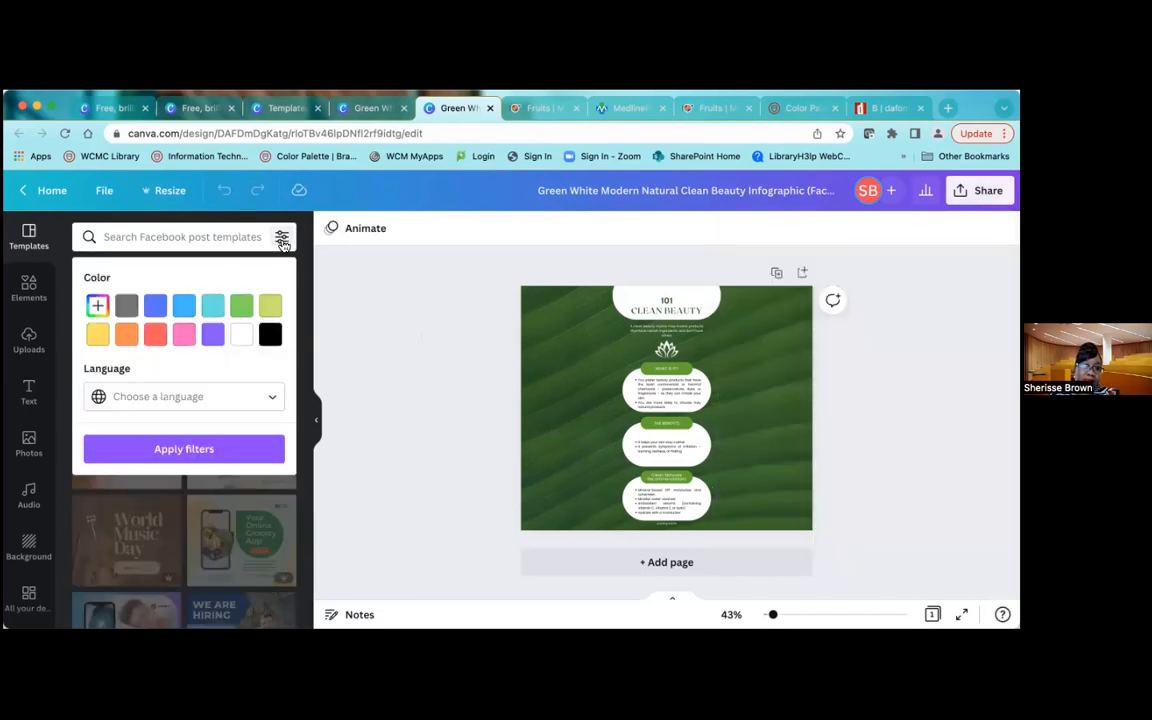
{"action": "left_click", "coordinate": [356, 308]}
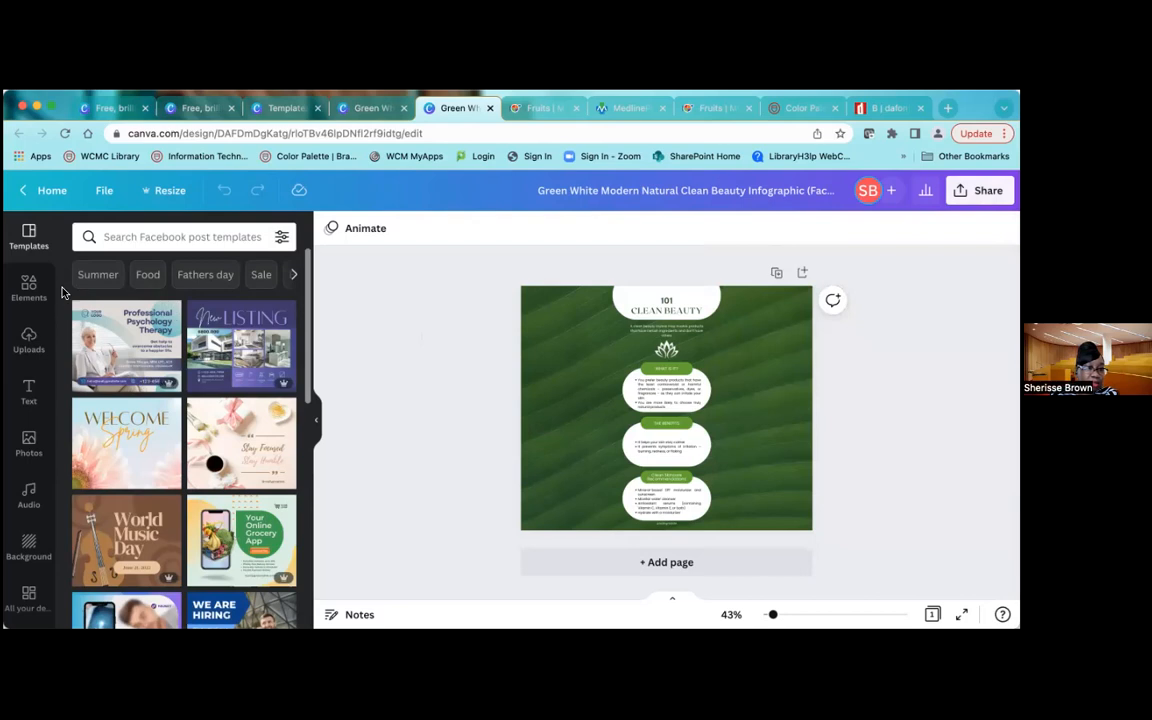
- Search the design elements using the recent term "filters" and limit the results to Free items
{"action": "left_click", "coordinate": [28, 285]}
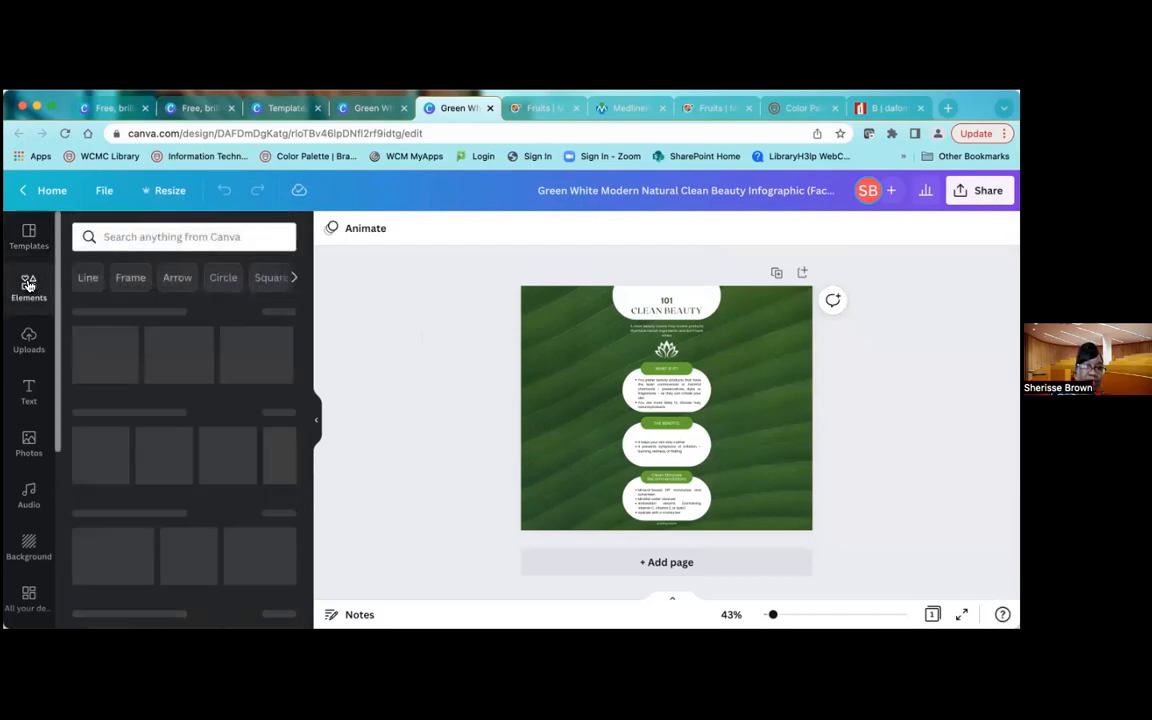
{"action": "left_click", "coordinate": [190, 237]}
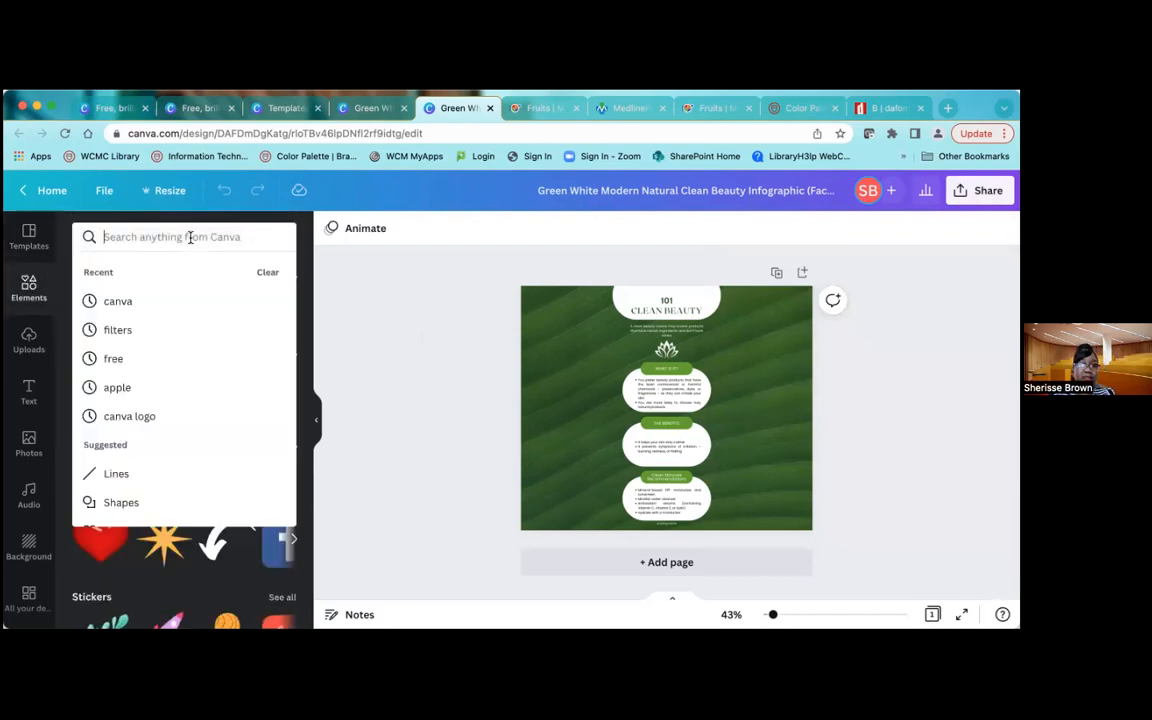
{"action": "left_click", "coordinate": [139, 330]}
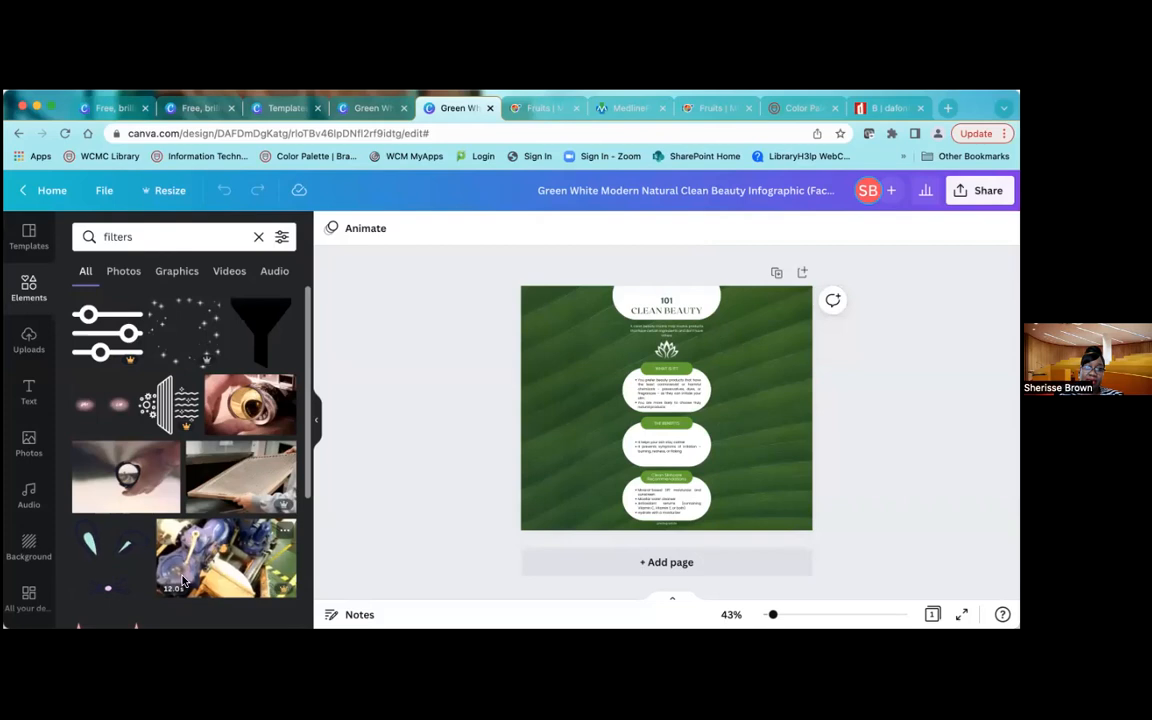
{"action": "left_click", "coordinate": [282, 237]}
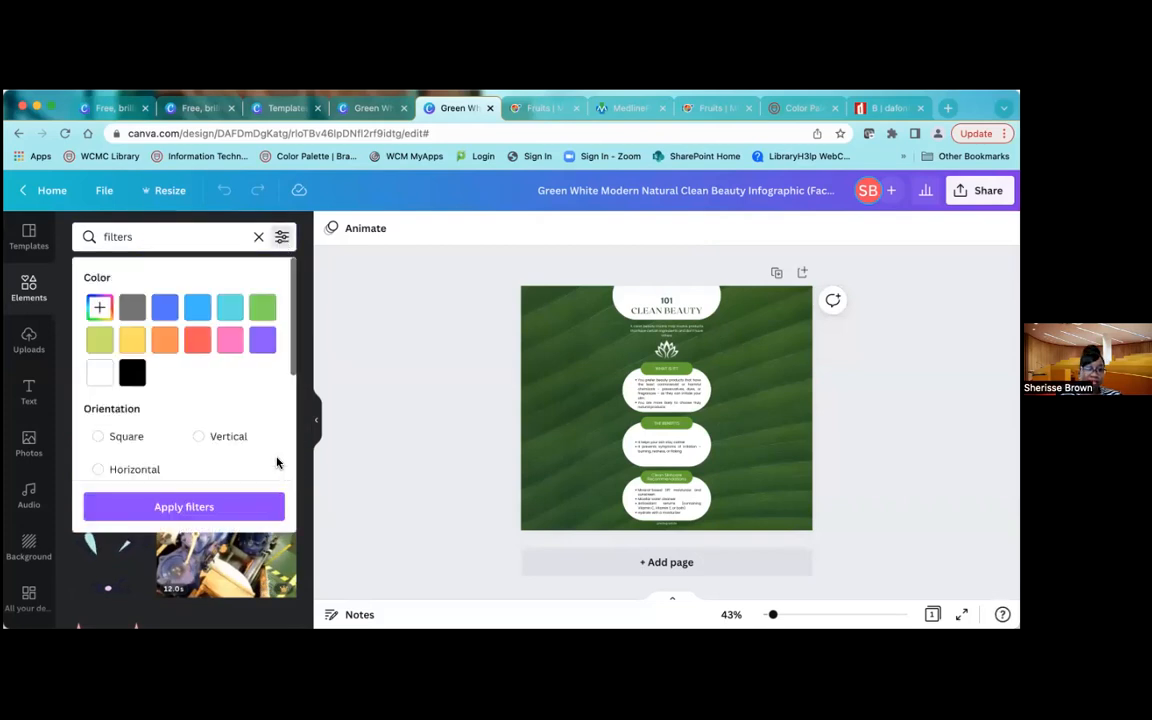
{"action": "scroll", "coordinate": [276, 459], "scroll_direction": "down", "scroll_amount": 3}
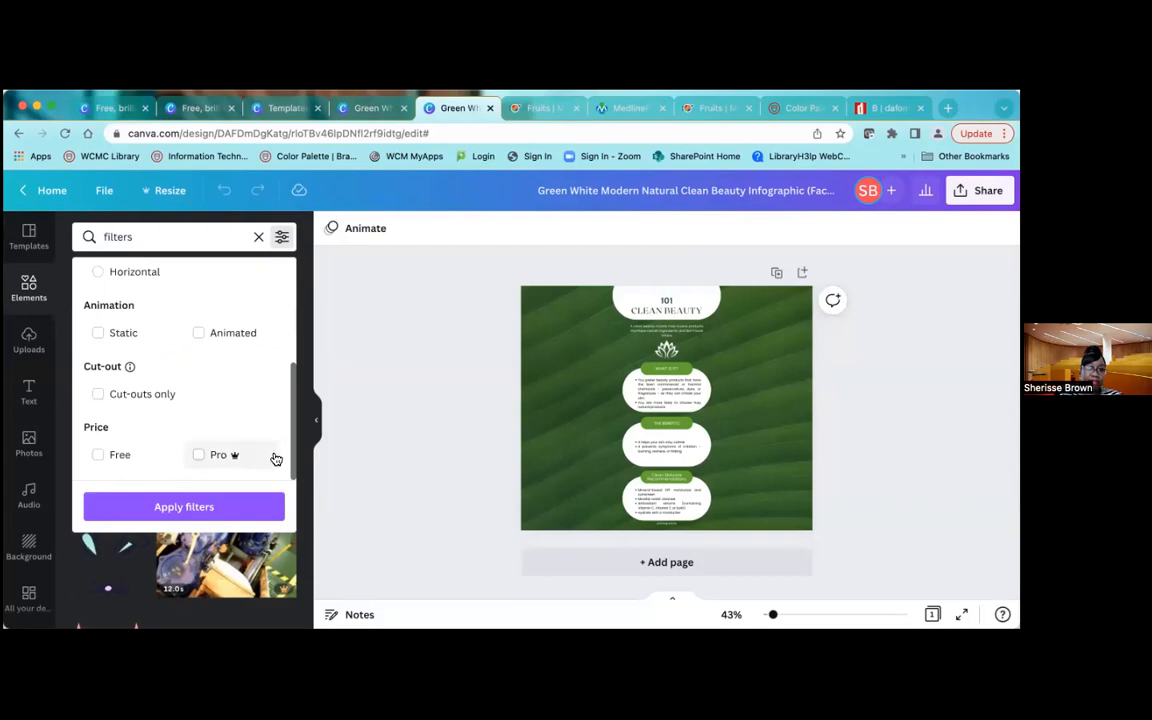
{"action": "left_click", "coordinate": [99, 456]}
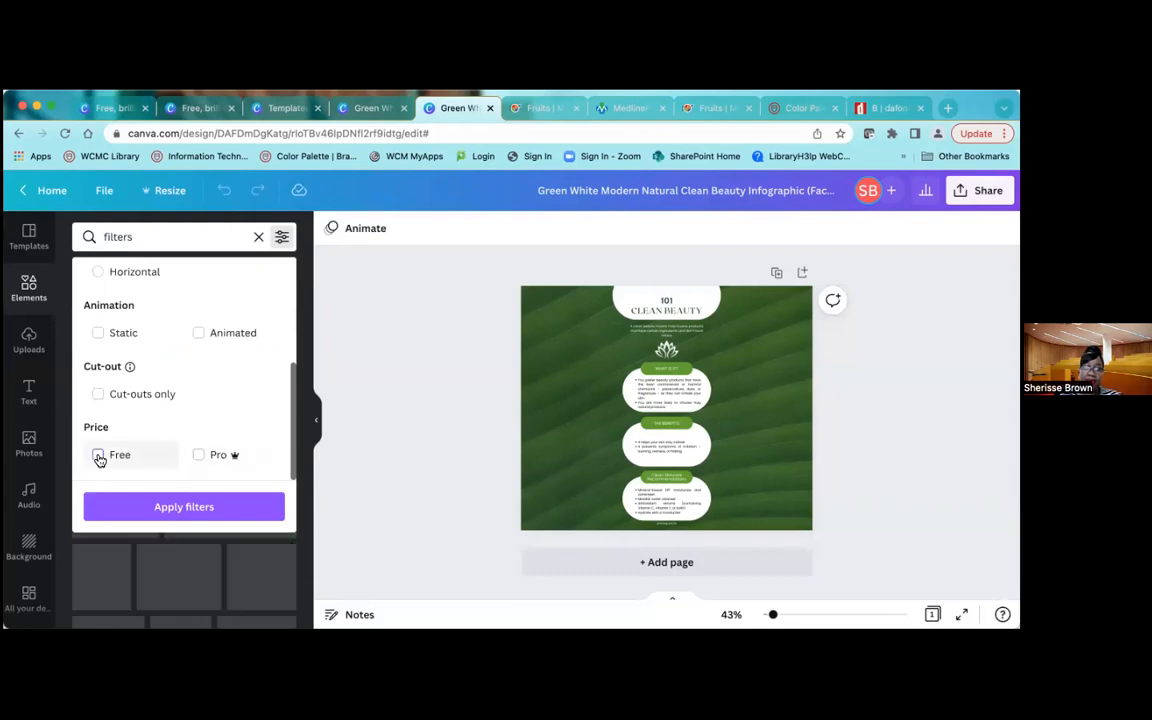
{"action": "left_click", "coordinate": [167, 508]}
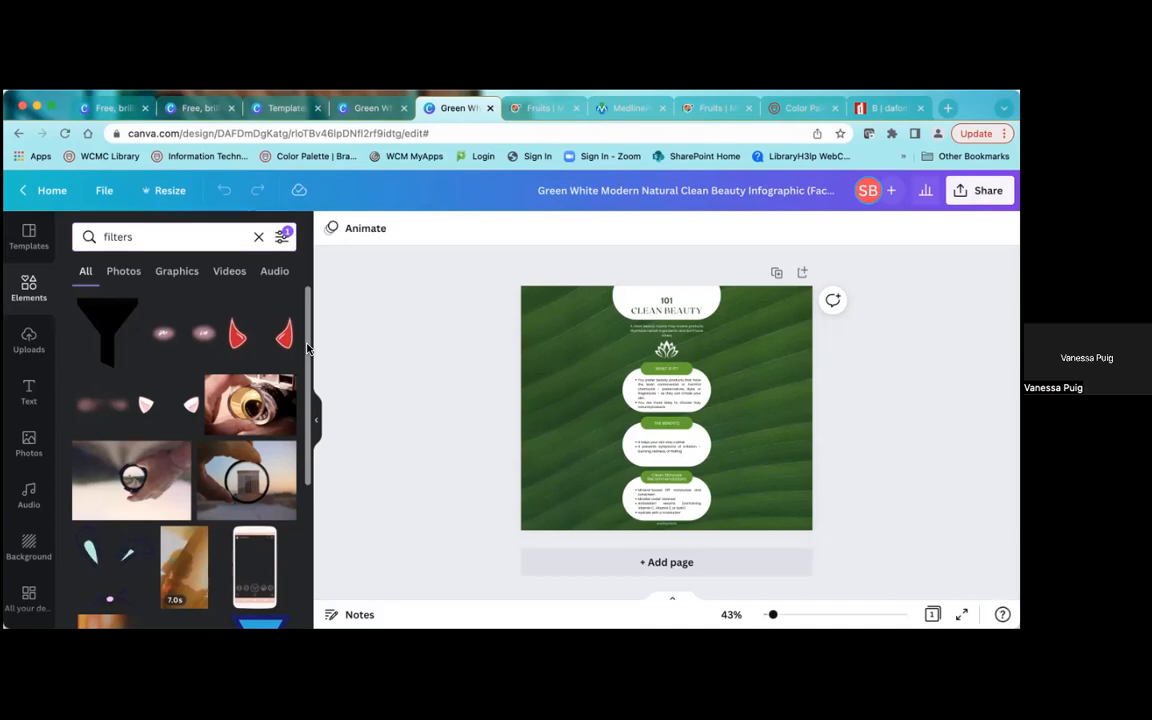
- Browse the free element results and examine the additional Canva apps available for the design
{"action": "scroll", "coordinate": [308, 420], "scroll_direction": "down", "scroll_amount": 3}
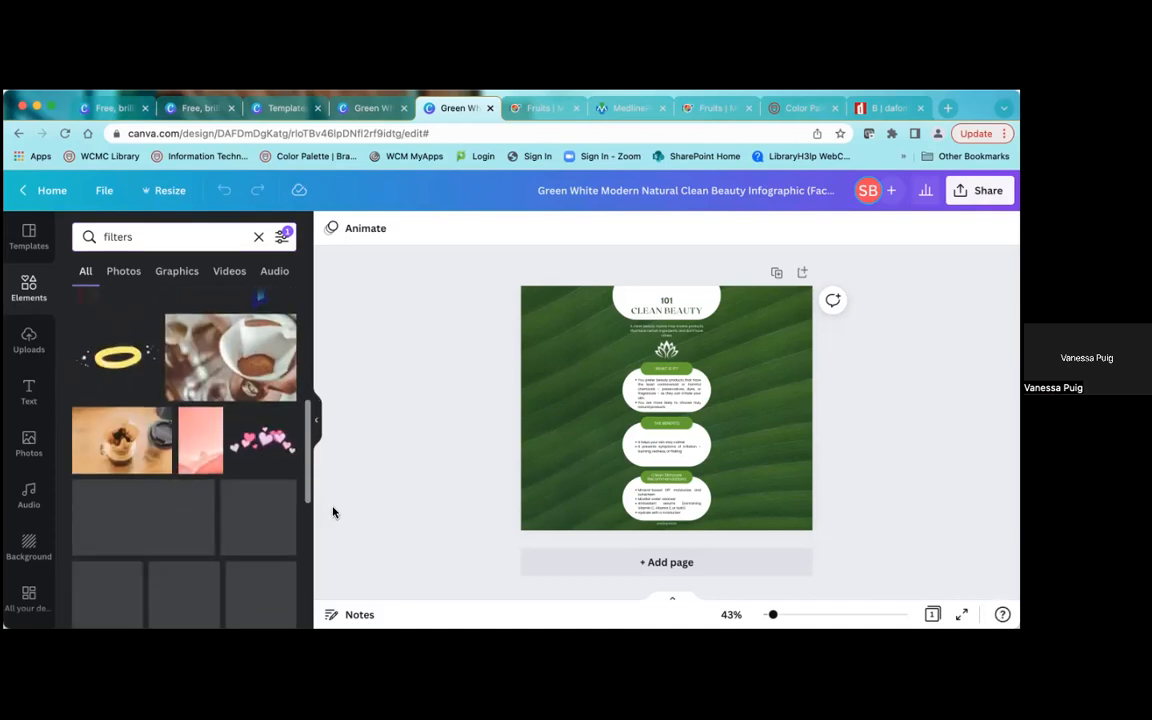
{"action": "scroll", "coordinate": [42, 575], "scroll_direction": "down", "scroll_amount": 1}
{"action": "scroll", "coordinate": [42, 575], "scroll_direction": "down", "scroll_amount": 3}
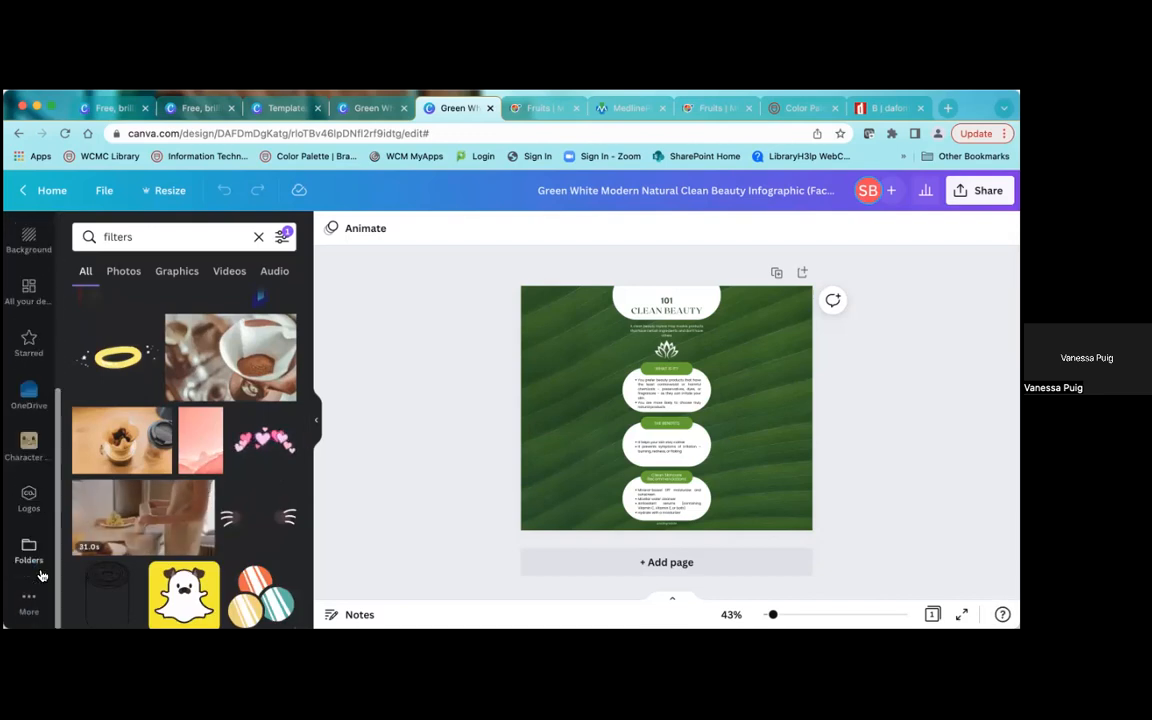
{"action": "left_click", "coordinate": [30, 600]}
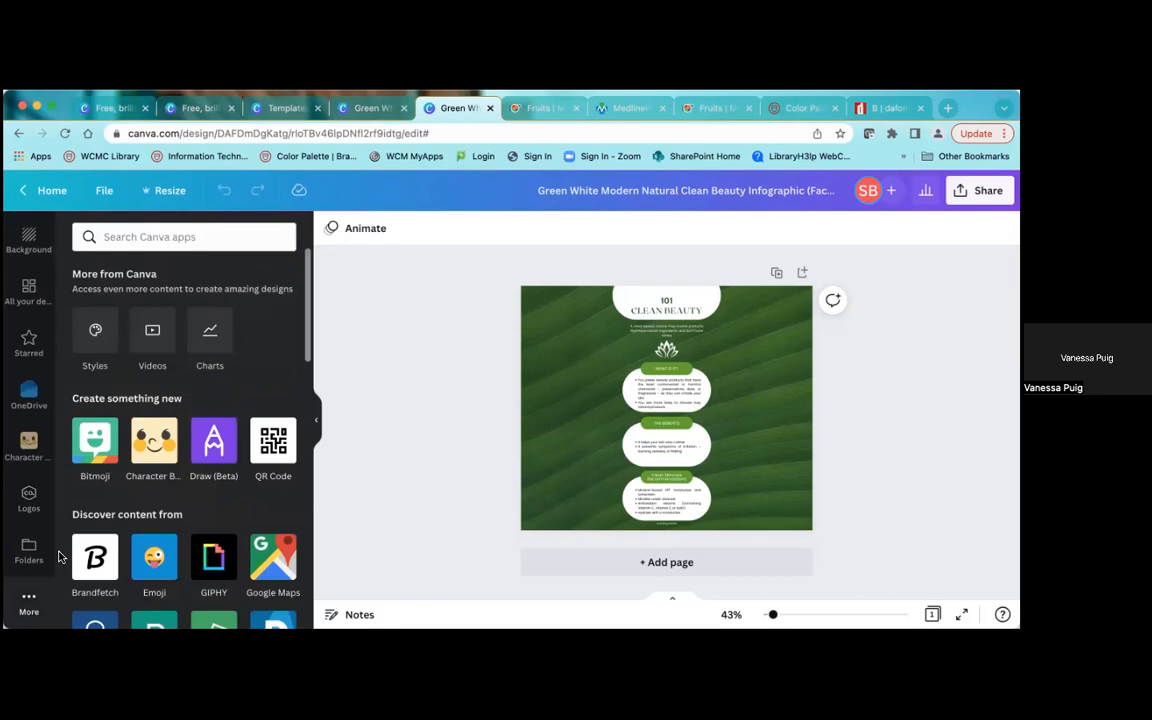
{"action": "scroll", "coordinate": [55, 494], "scroll_direction": "up", "scroll_amount": 1}
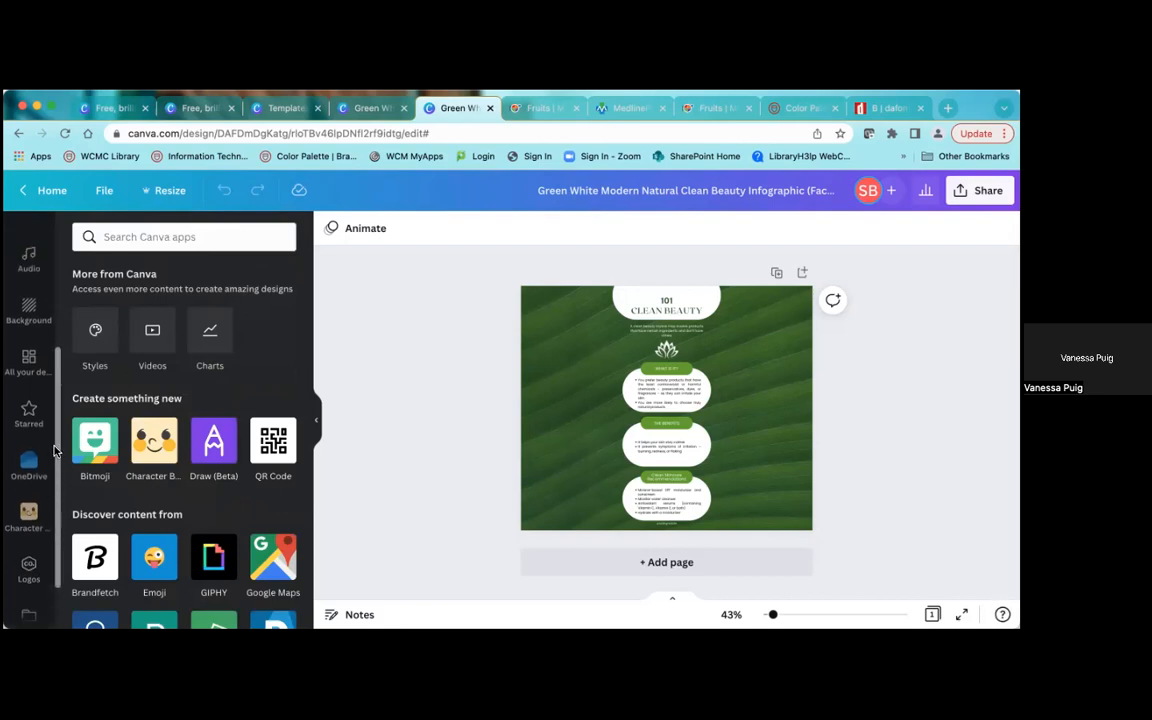
{"action": "scroll", "coordinate": [55, 475], "scroll_direction": "up", "scroll_amount": 2}
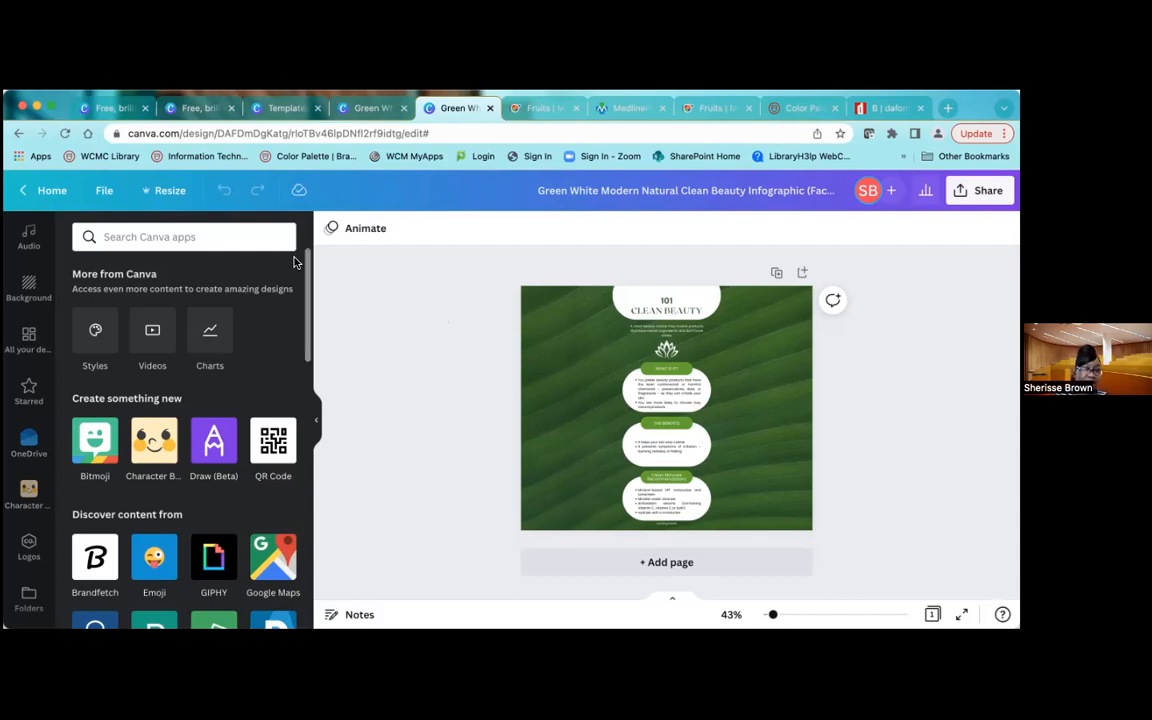
{"action": "left_click", "coordinate": [44, 455]}
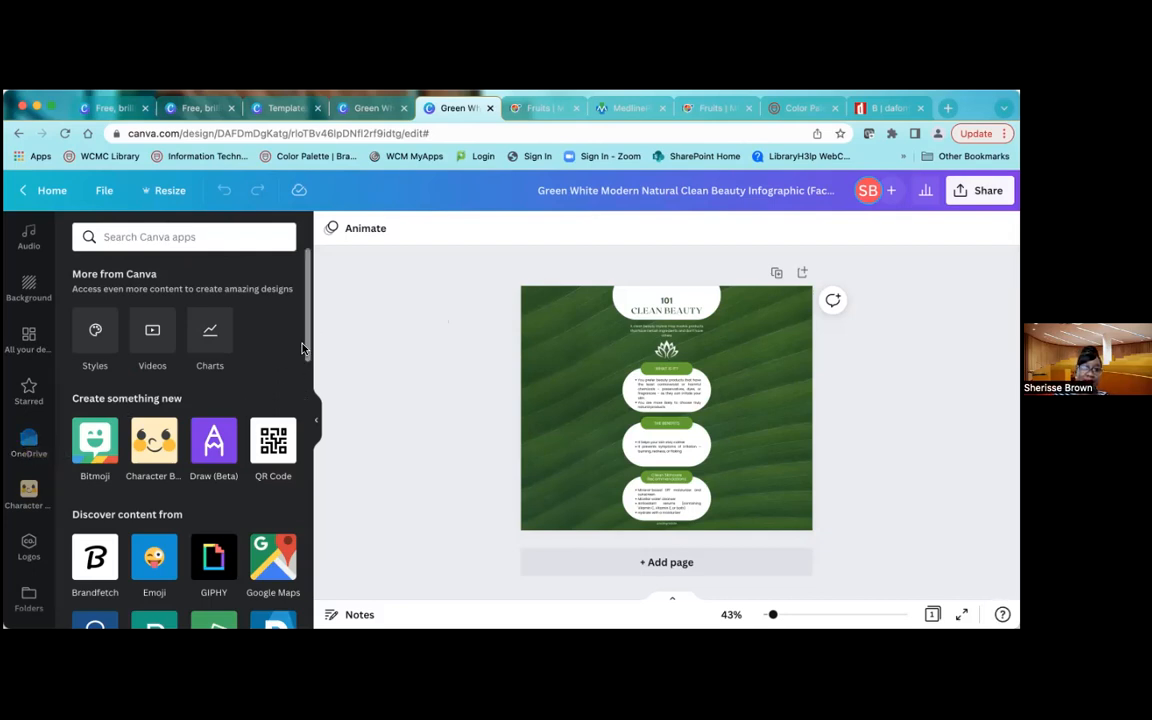
{"action": "left_click_drag", "start_coordinate": [308, 293], "coordinate": [308, 252]}
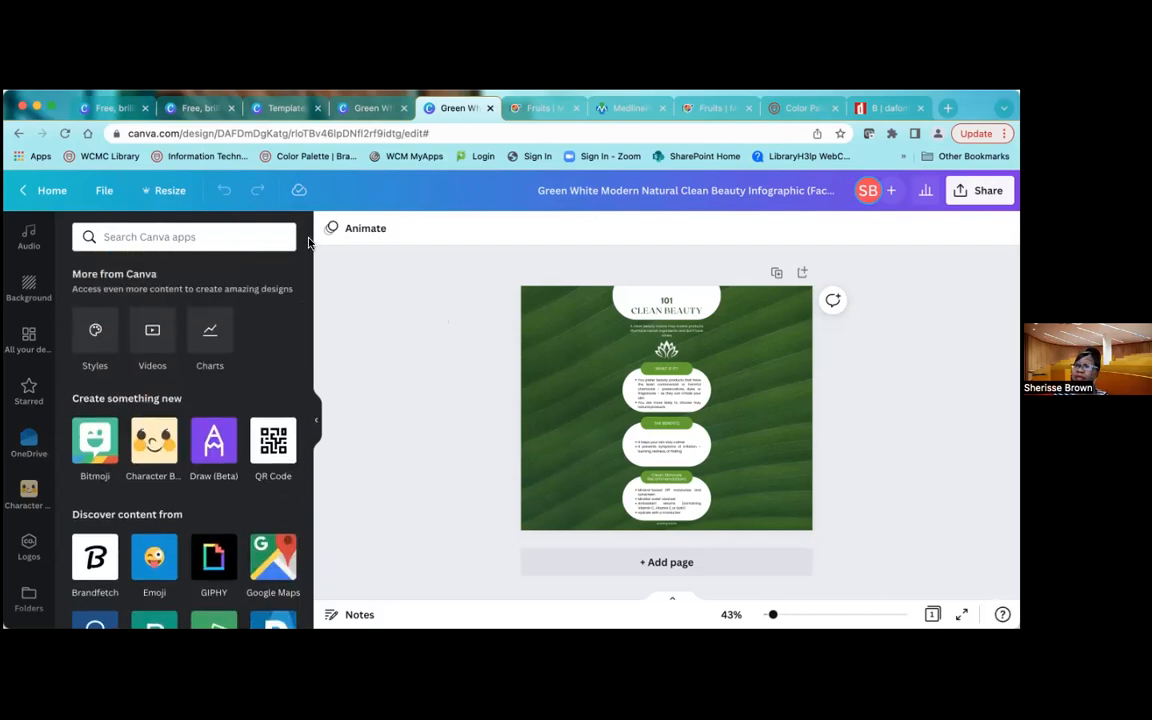